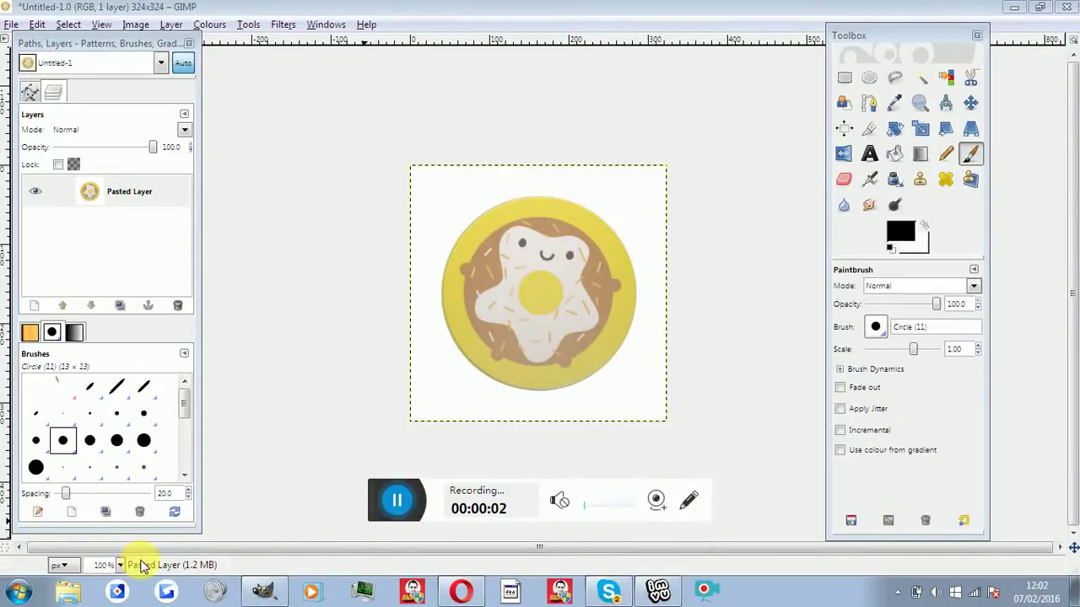
Step: Launch a new blank Notepad window from the Start menu
left_click(18, 590)
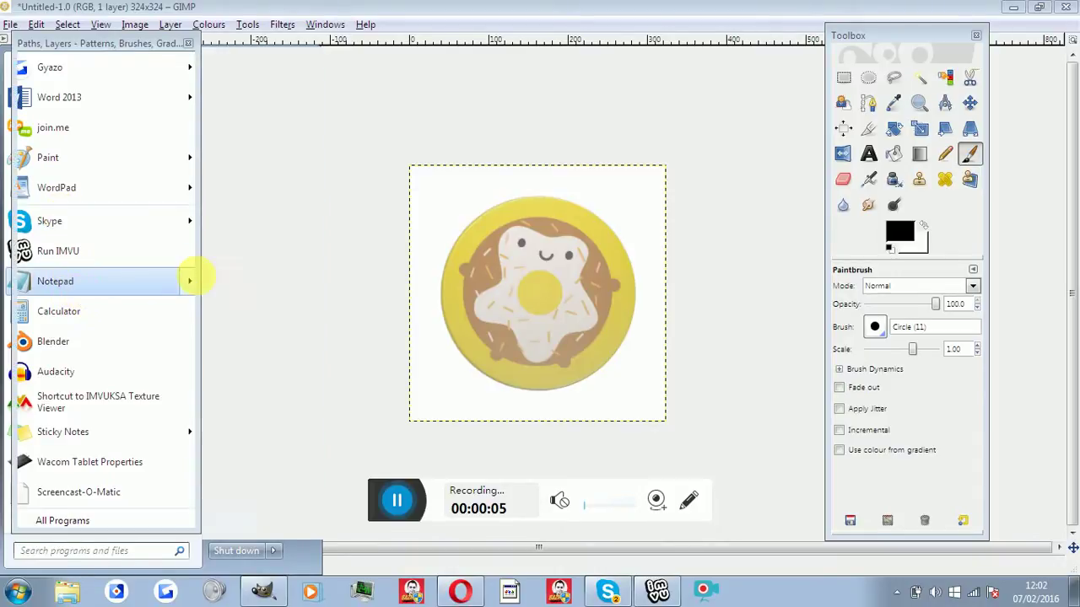
left_click(169, 281)
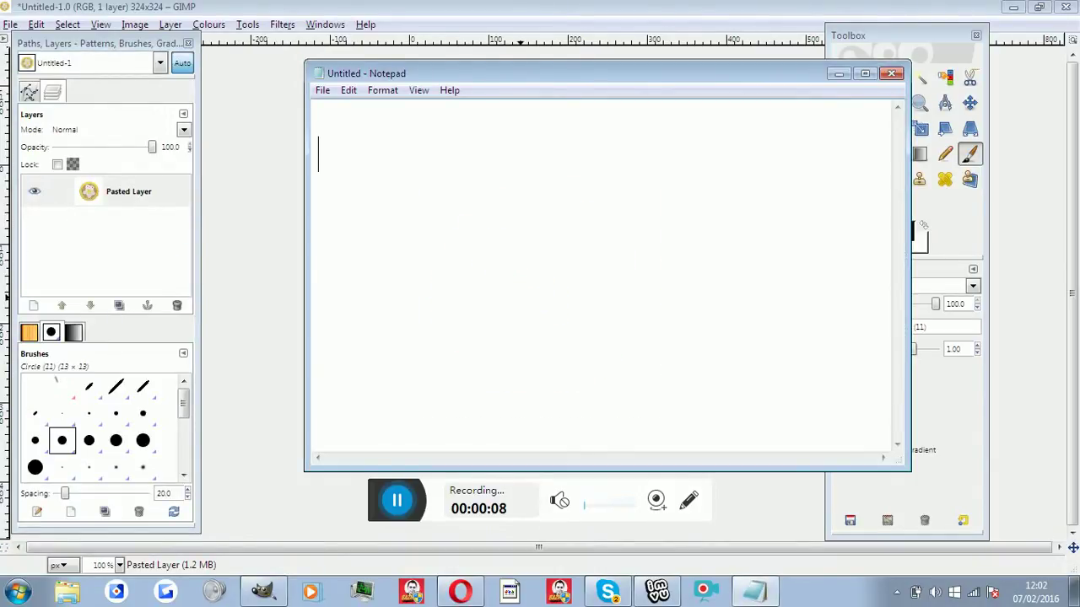
Step: Type the apology 'Hello guys I apologies for no sound again! :)' and erase its end
type("Hello gu")
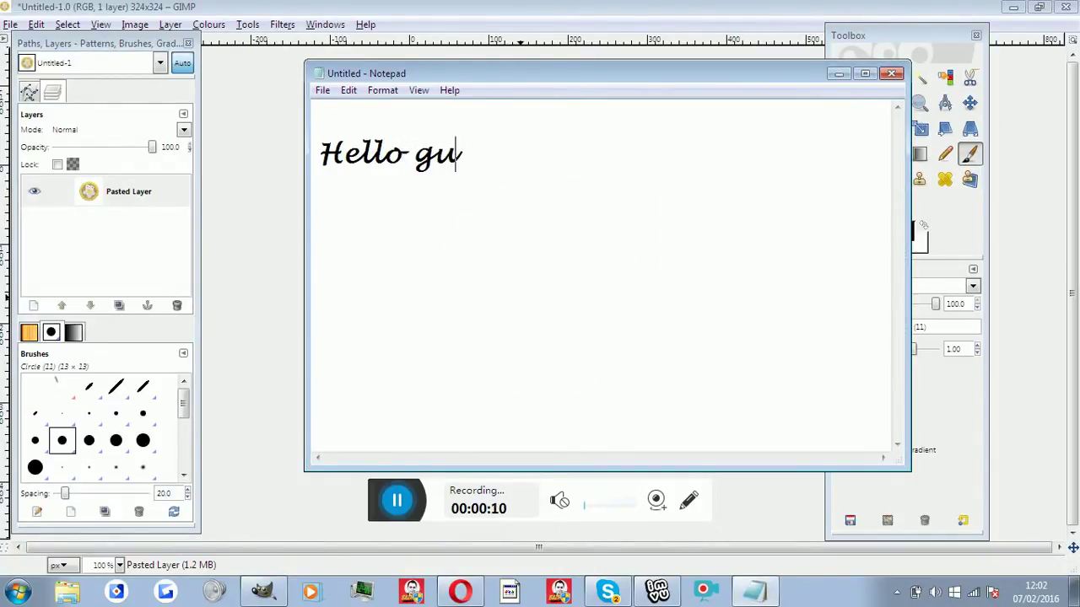
type("ys I apologue")
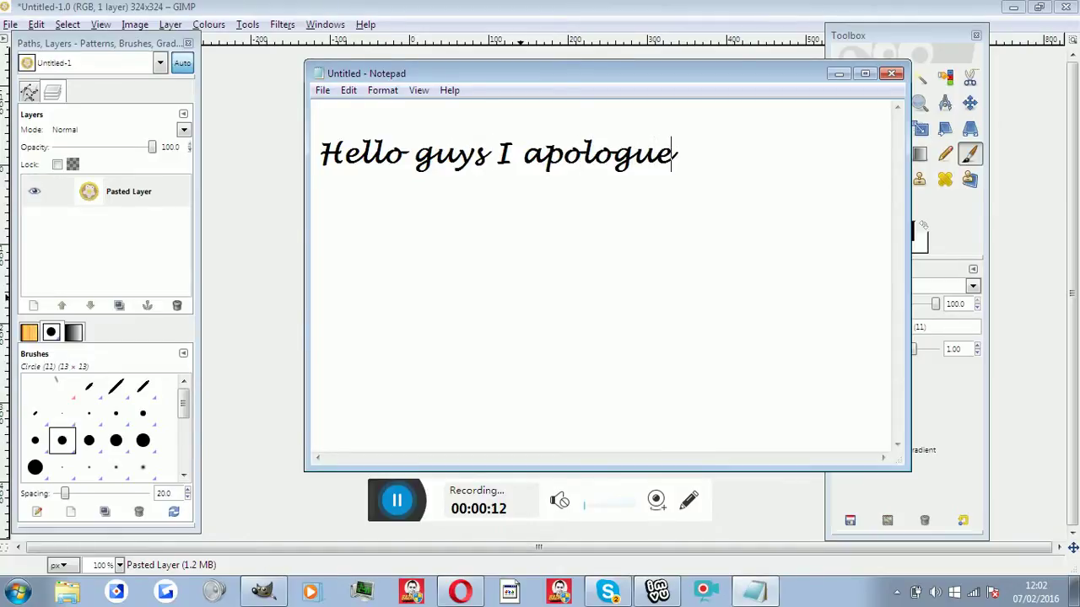
key("BackSpace")
key("BackSpace")
type("ies for no")
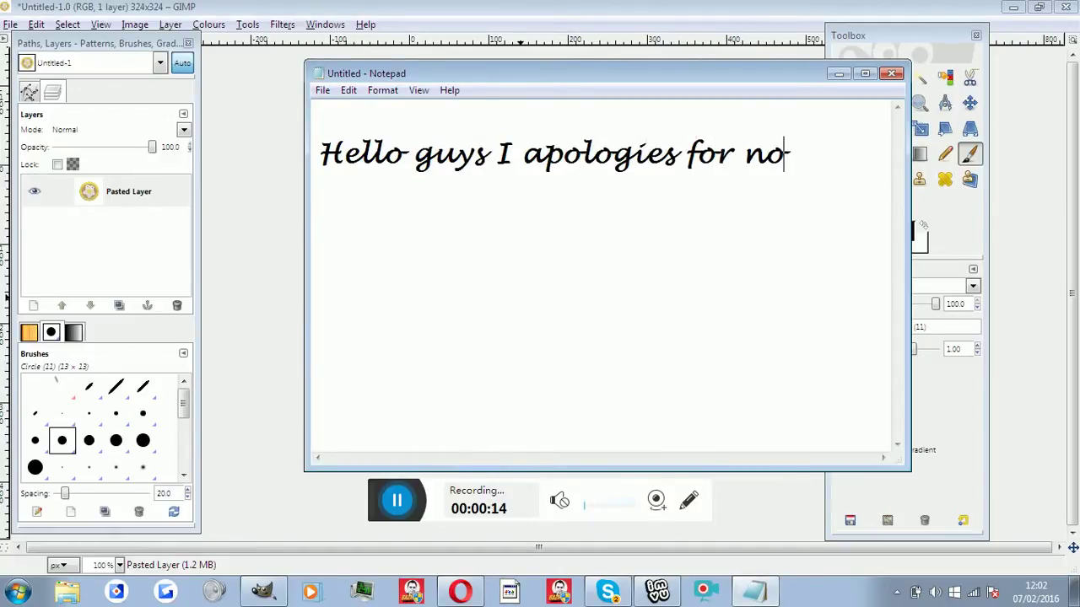
type(" sound agai")
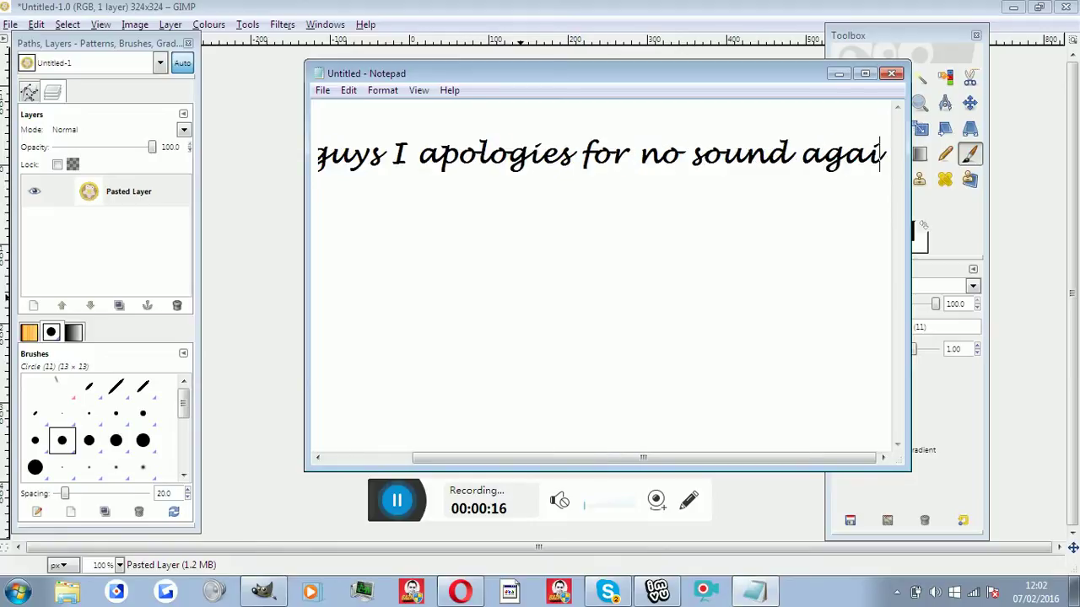
type("n! :")
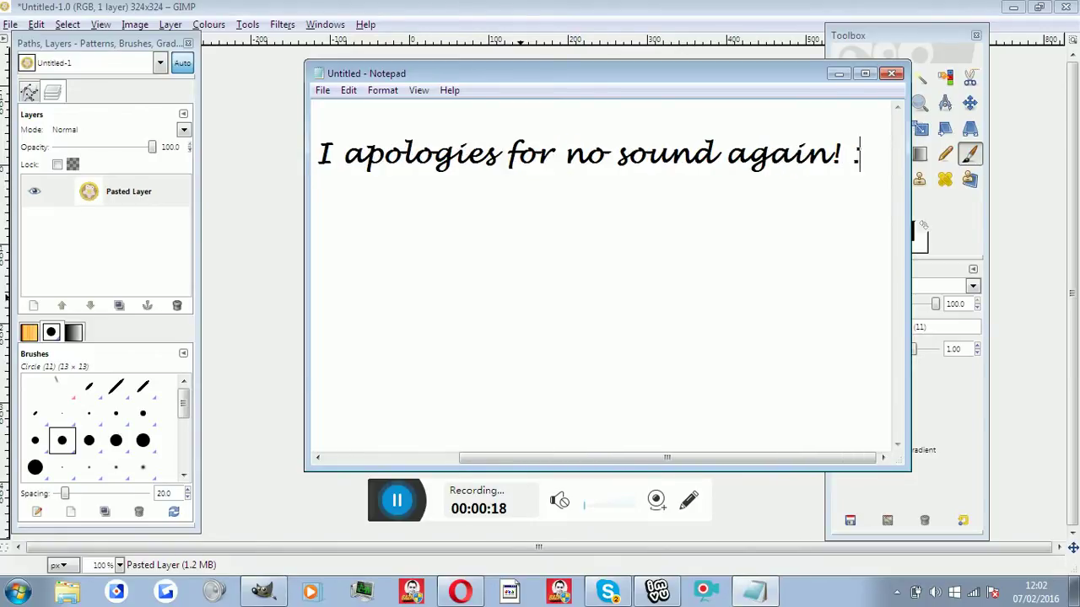
key("BackSpace")
key("BackSpace")
key("BackSpace")
key("BackSpace")
key("BackSpace")
key("BackSpace")
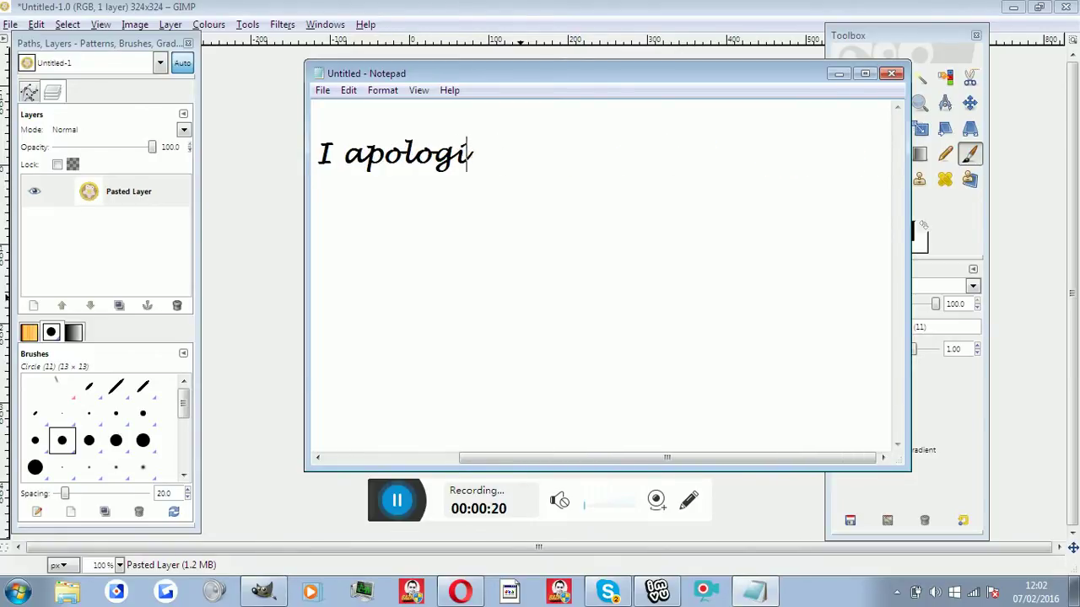
key("BackSpace")
key("BackSpace")
key("BackSpace")
key("BackSpace")
key("BackSpace")
key("BackSpace")
Step: Type the intro about removing a background from an image quickly, then trim it back
type("But t")
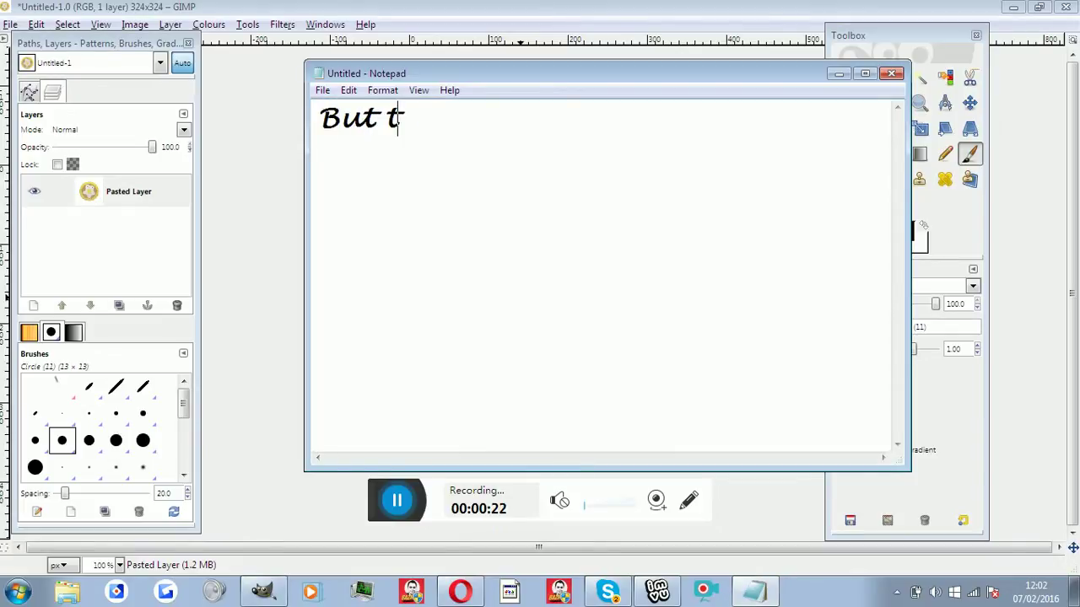
type("oday I wanto")
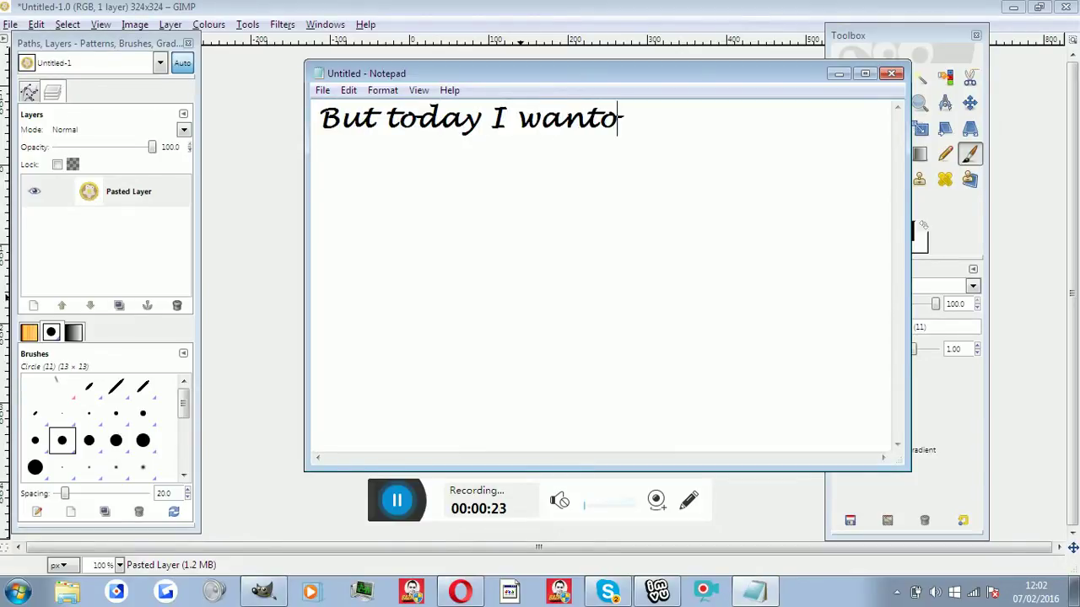
key("BackSpace")
type(" to")
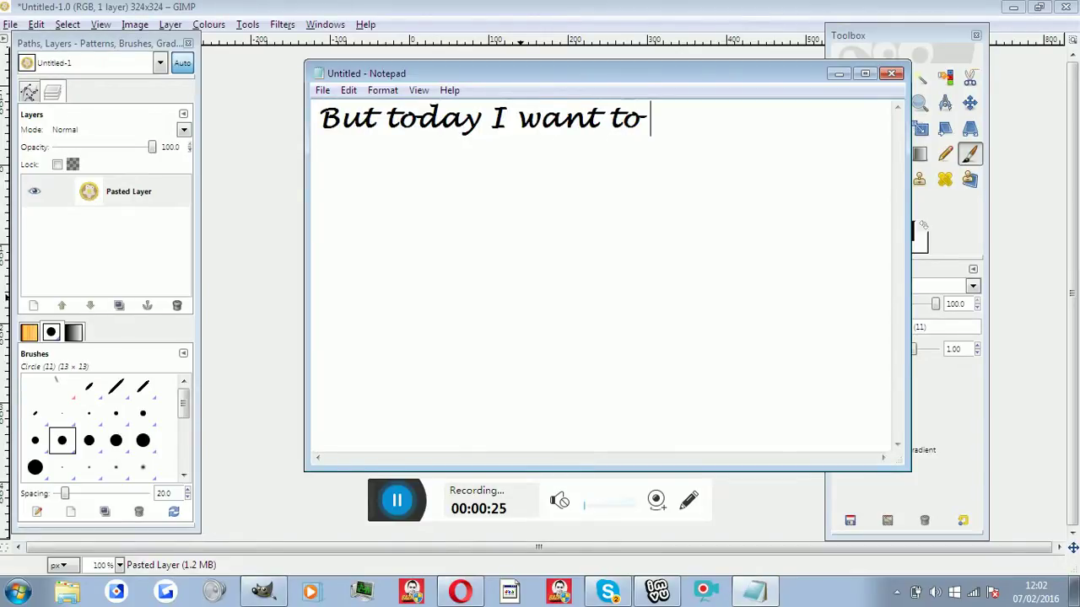
type("show you")
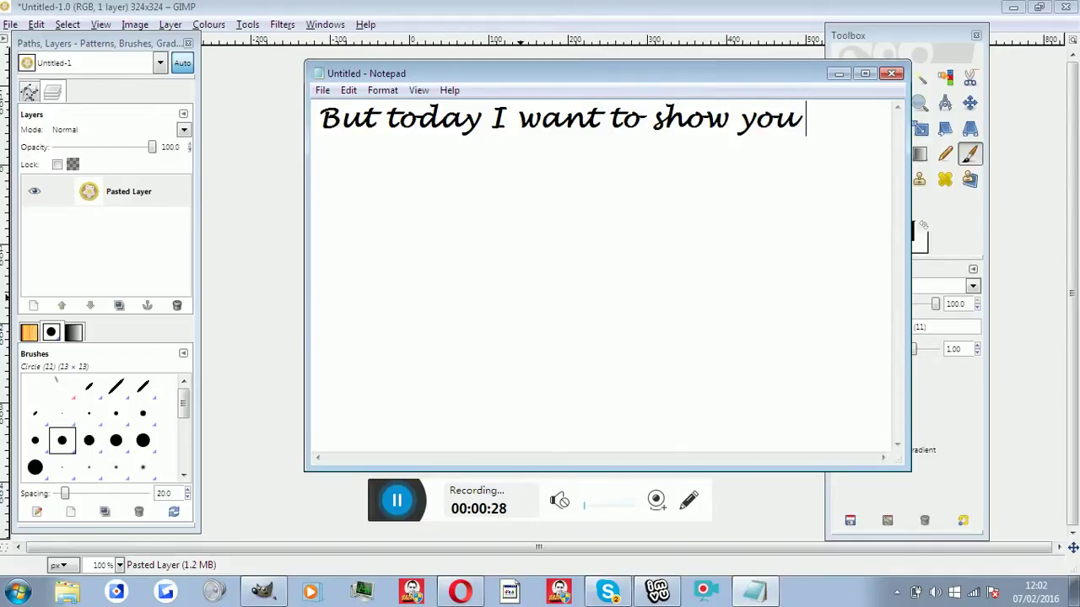
type("how to us")
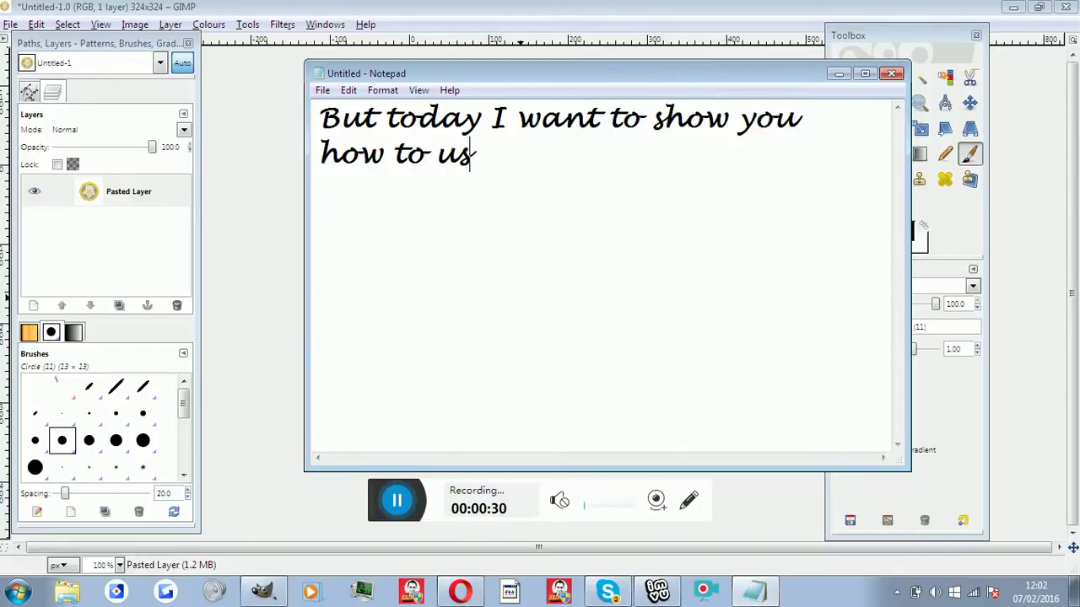
type("e")
type("remove a back")
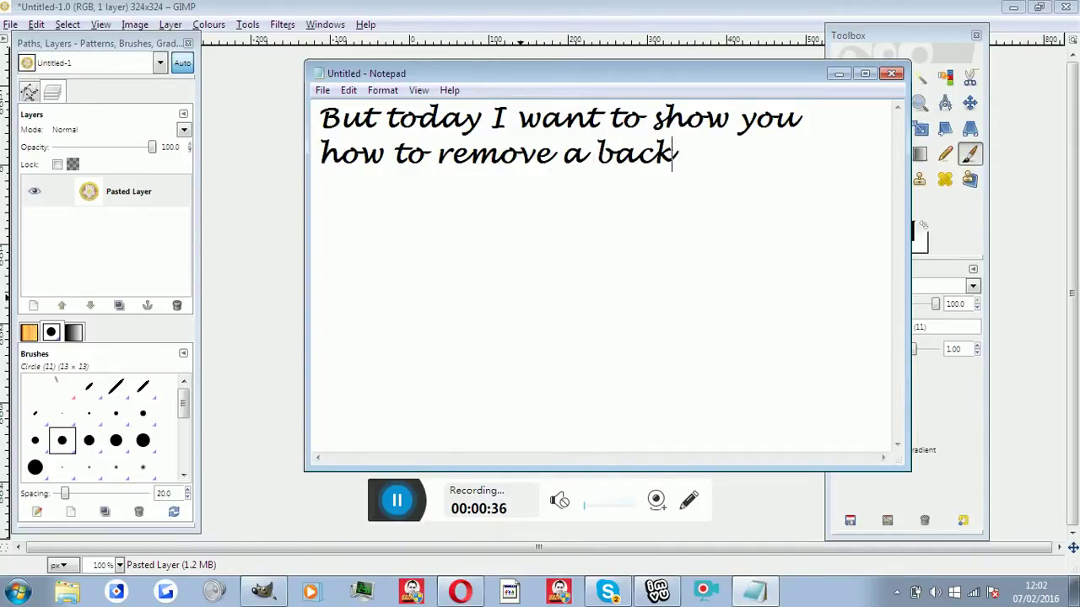
type("ground fro")
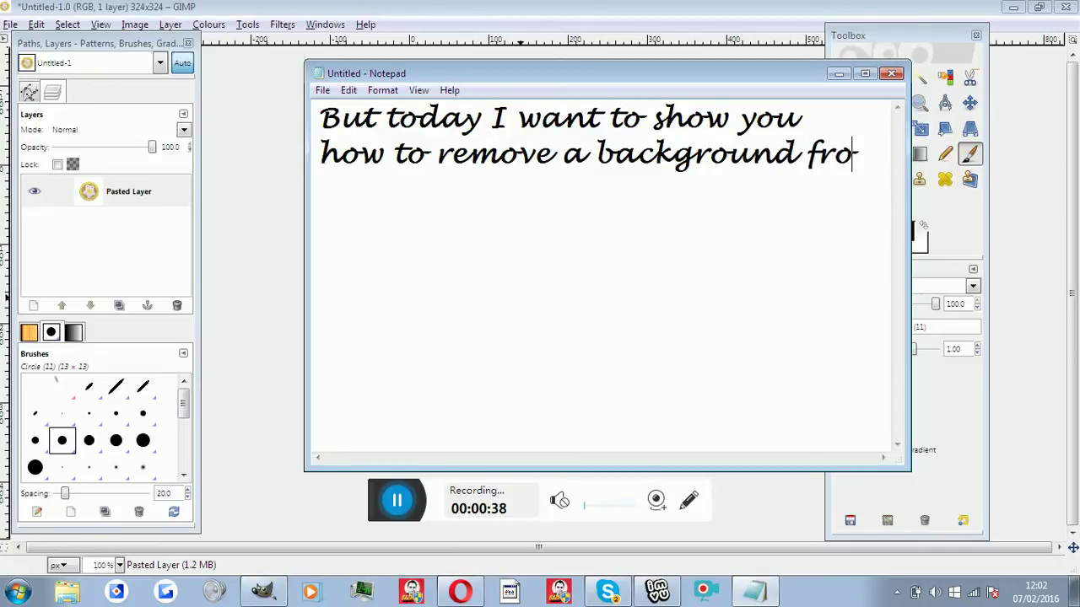
type("m")
key("Return")
type("an im")
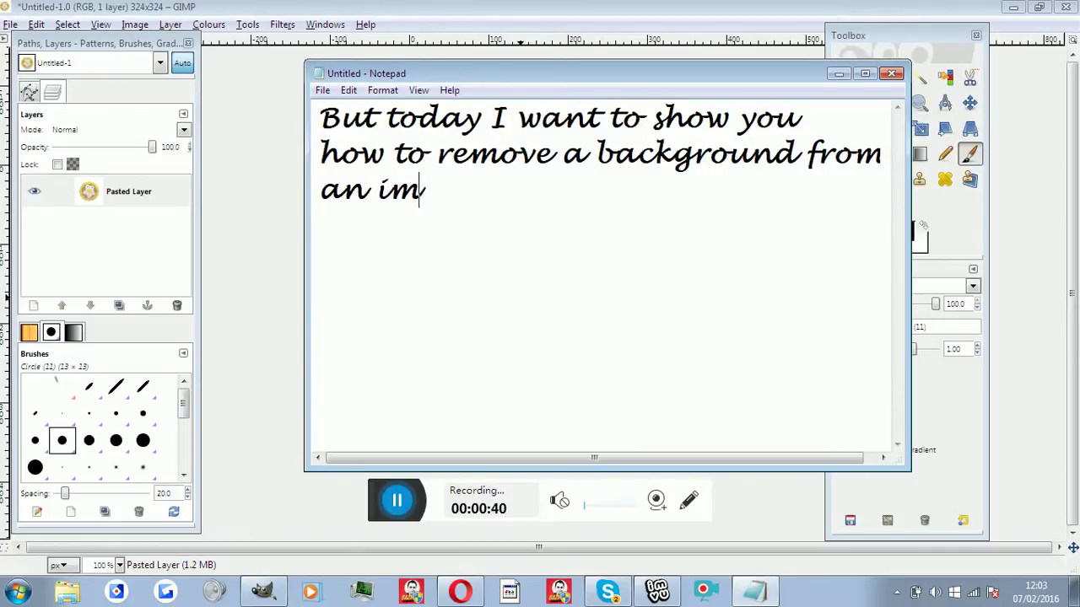
type("age")
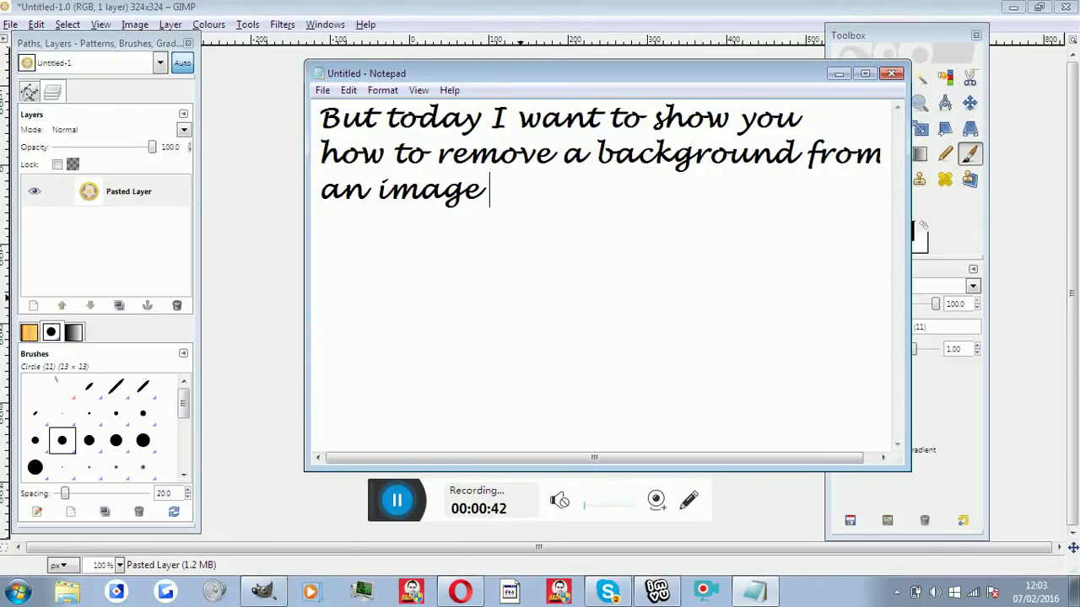
type(" quickly and")
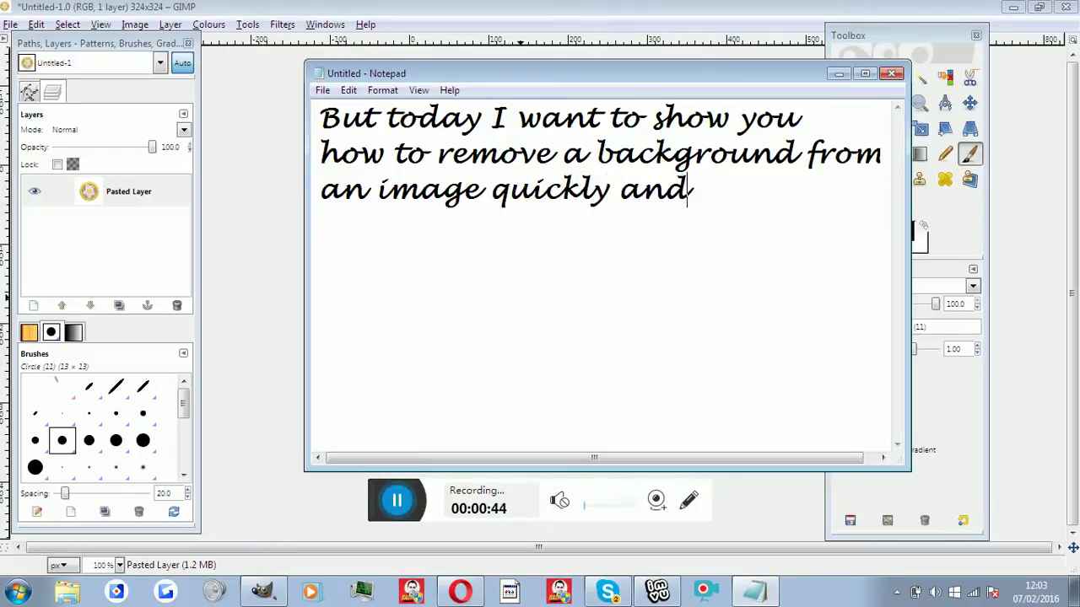
type(" eas")
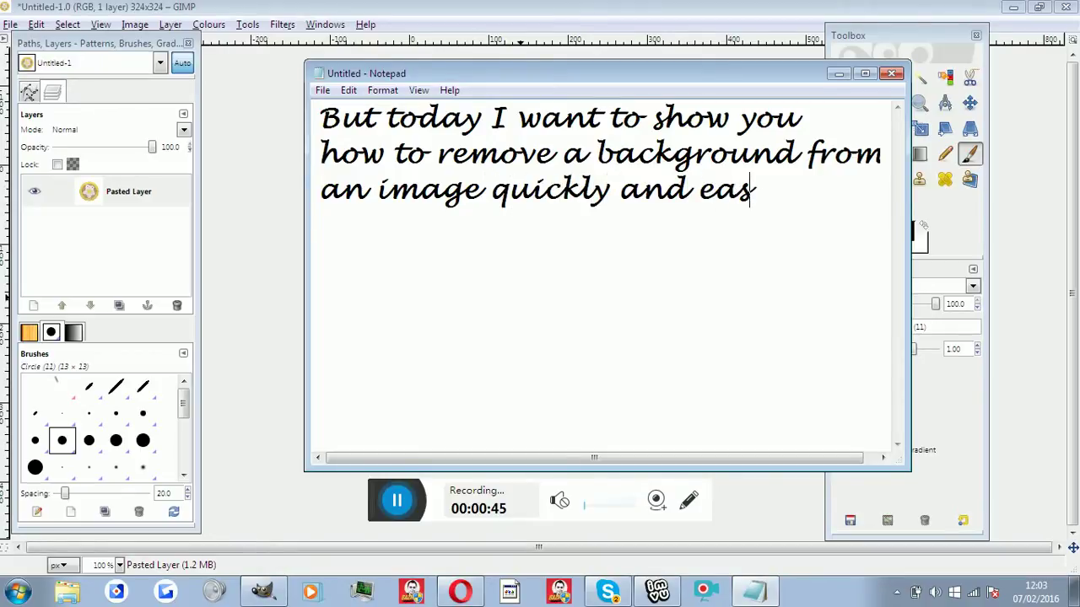
type("il")
key("BackSpace")
key("BackSpace")
key("BackSpace")
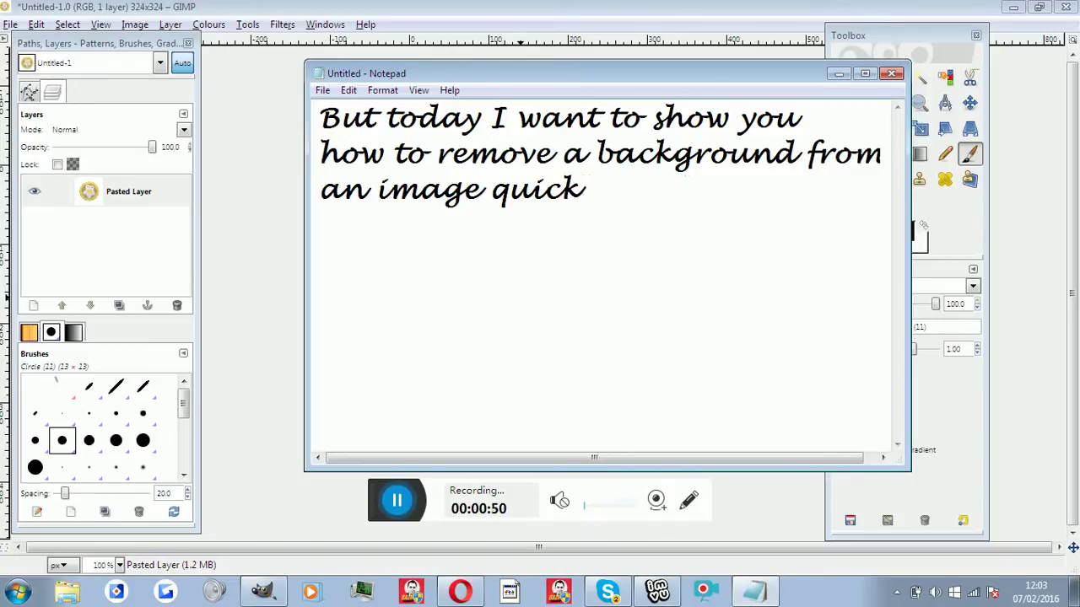
key("BackSpace")
key("BackSpace")
key("BackSpace")
key("BackSpace")
key("BackSpace")
key("BackSpace")
key("BackSpace")
key("BackSpace")
key("BackSpace")
key("BackSpace")
key("BackSpace")
key("BackSpace")
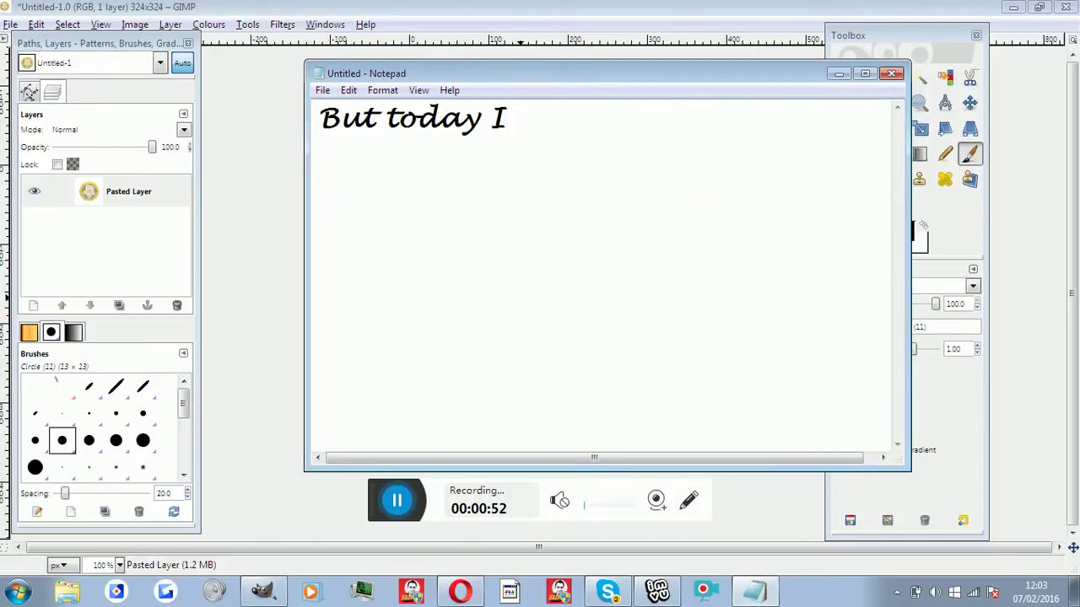
key("BackSpace")
key("BackSpace")
key("BackSpace")
Step: Type 'I'am using GIMP 2.6', then start the note about finding an image, fixing typos
type("I'am u")
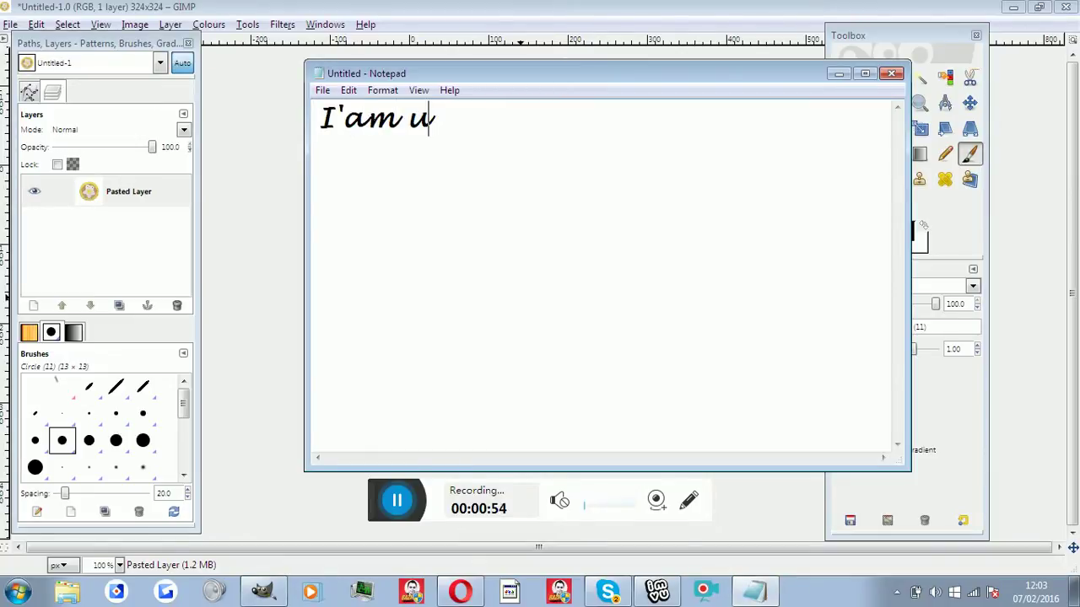
type("sing ")
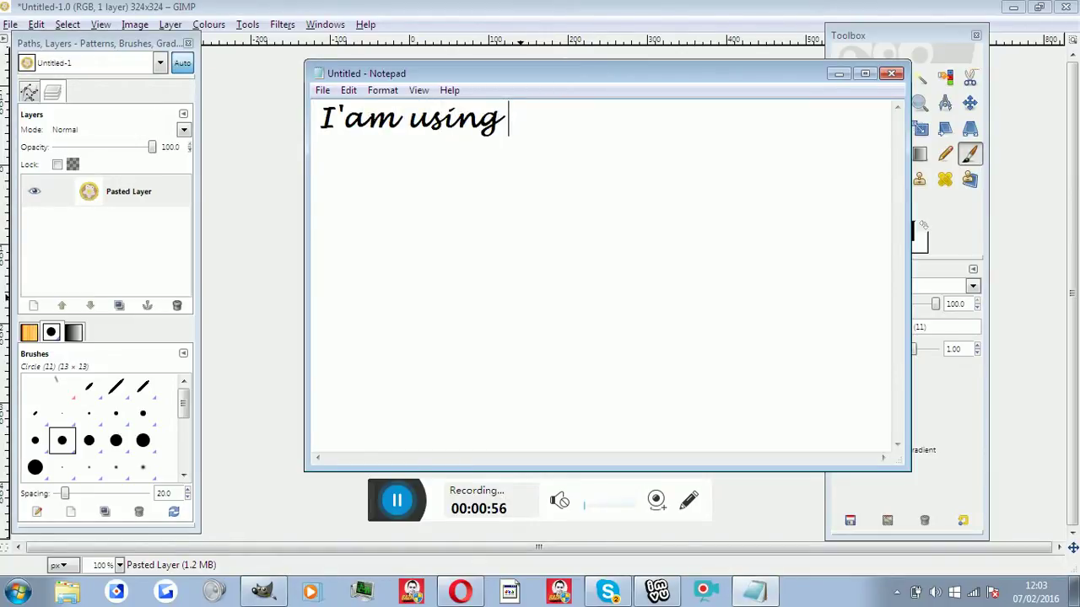
type("GIMP ")
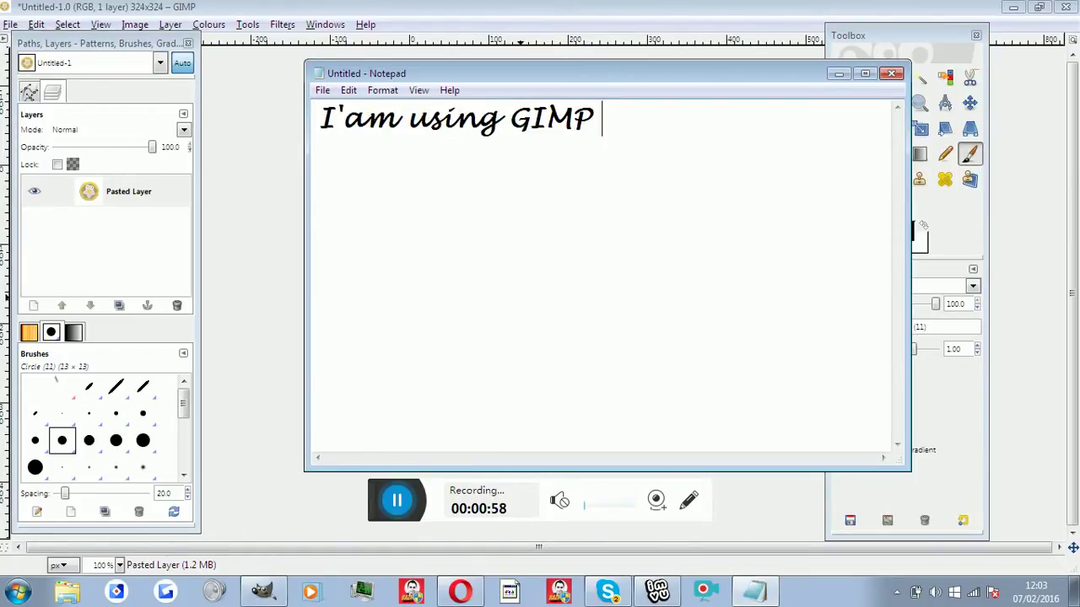
type("2.6")
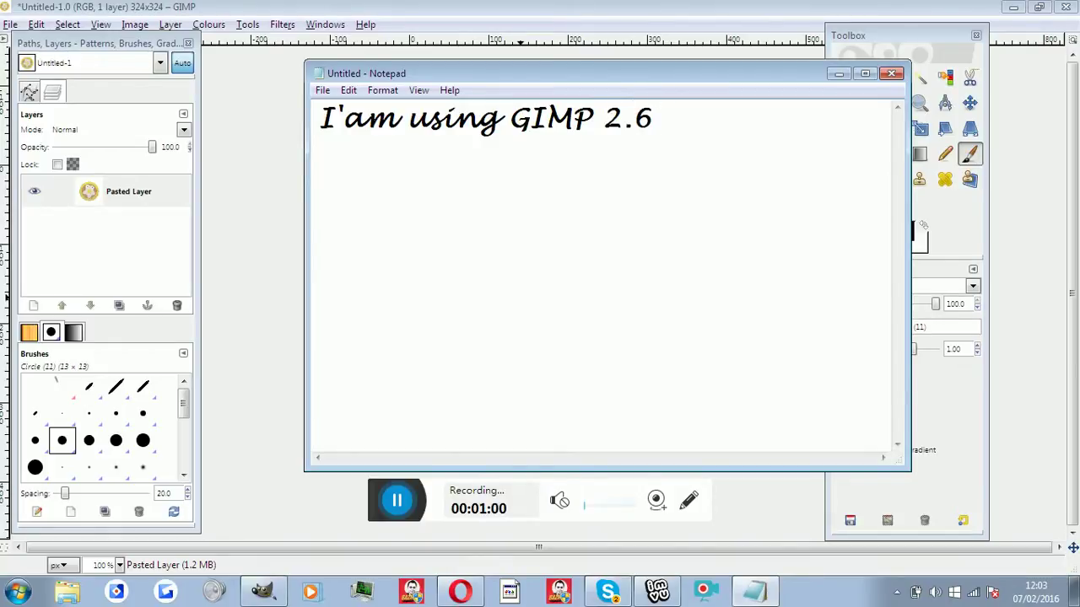
key("BackSpace")
key("BackSpace")
key("BackSpace")
key("BackSpace")
key("BackSpace")
key("BackSpace")
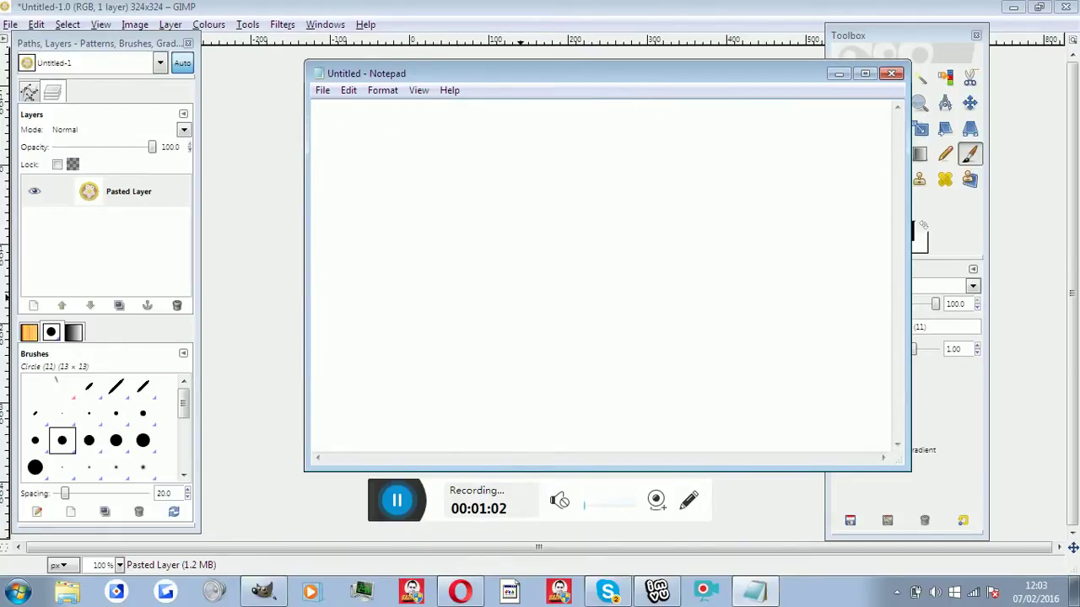
type("First you ne")
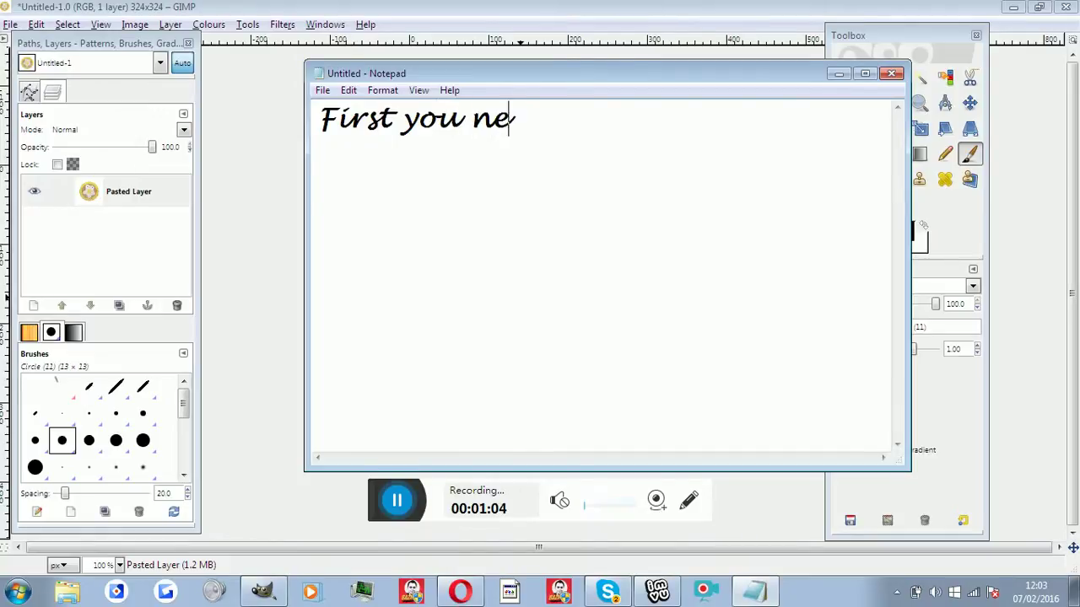
type("ed to fine a")
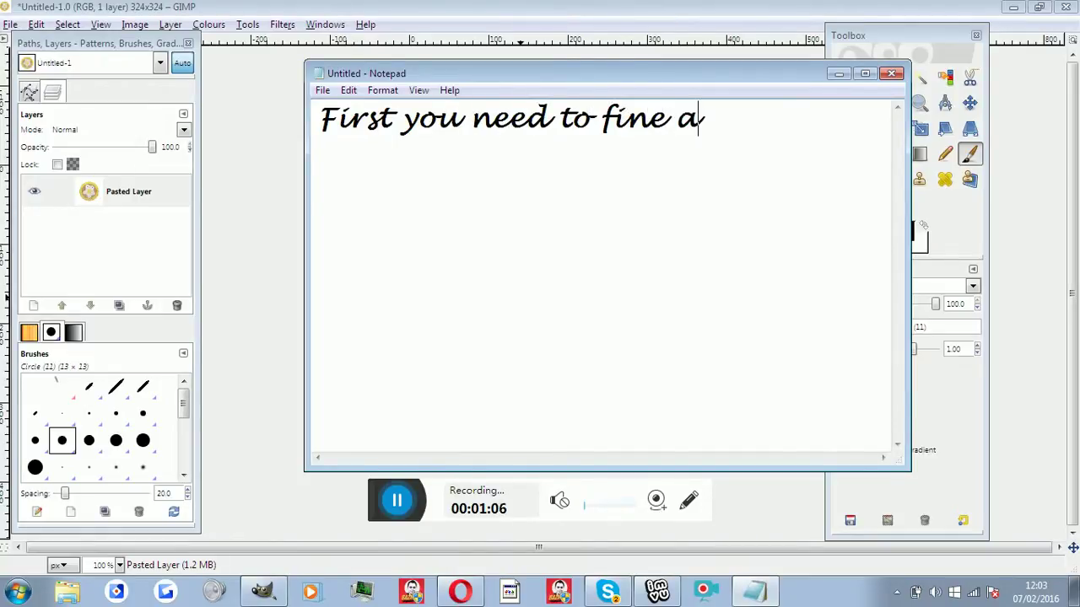
key("BackSpace")
key("BackSpace")
key("BackSpace")
type("d an i")
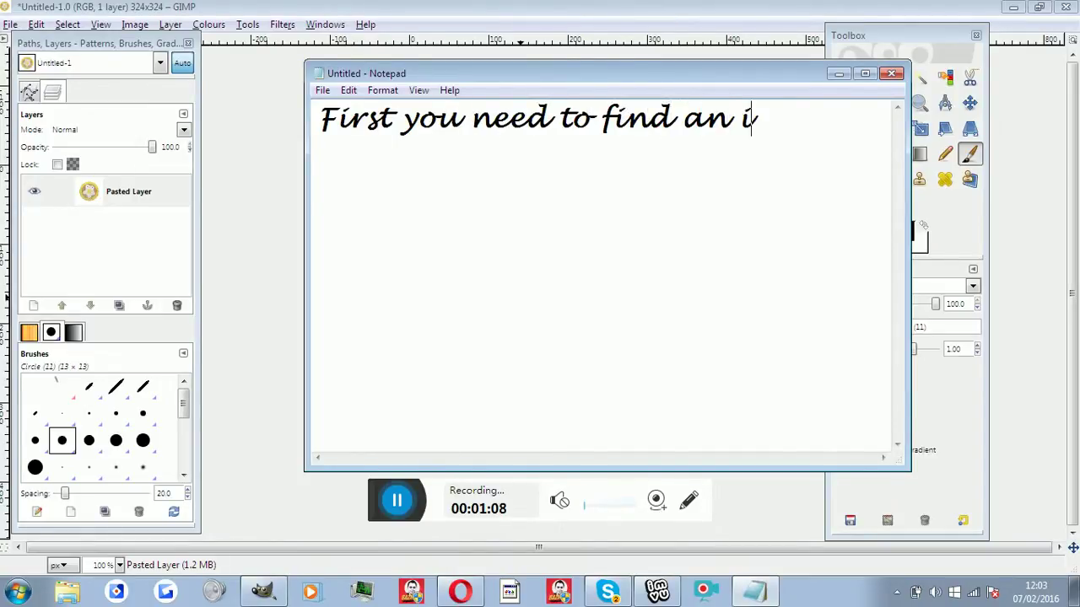
type("mage yo")
key("BackSpace")
key("BackSpace")
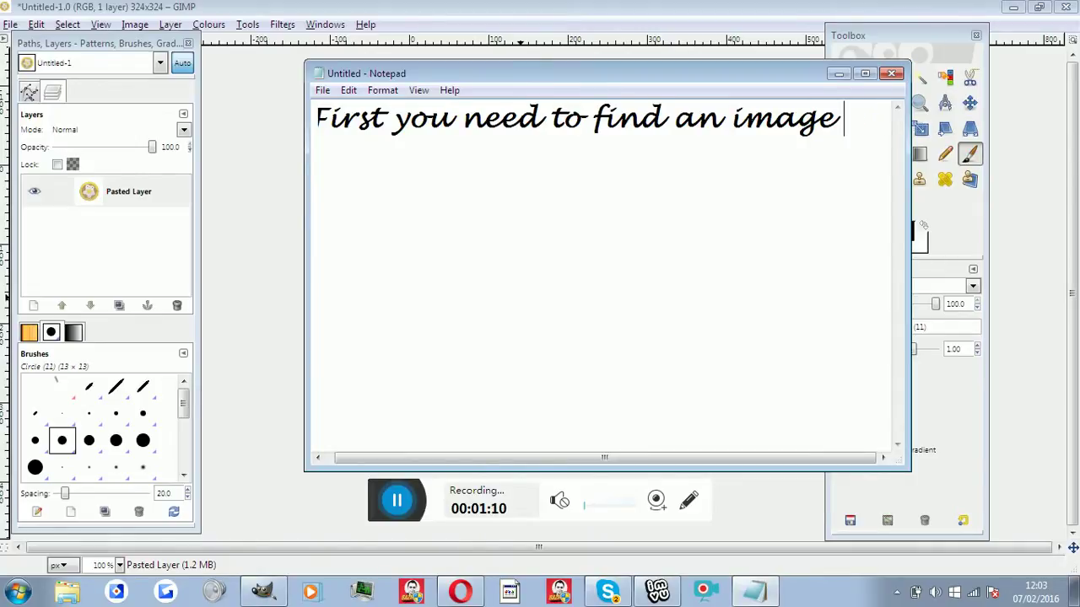
key("Return")
Step: Add 'you like then just copy it, no need to save.', then erase everything including 'lol'
type("you like")
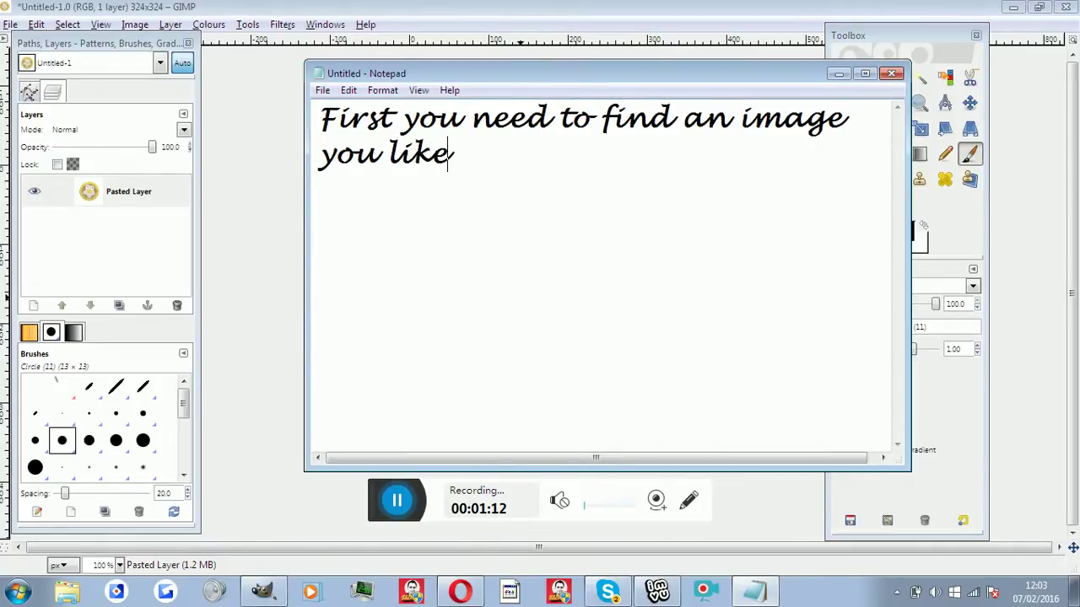
type(" then jsut")
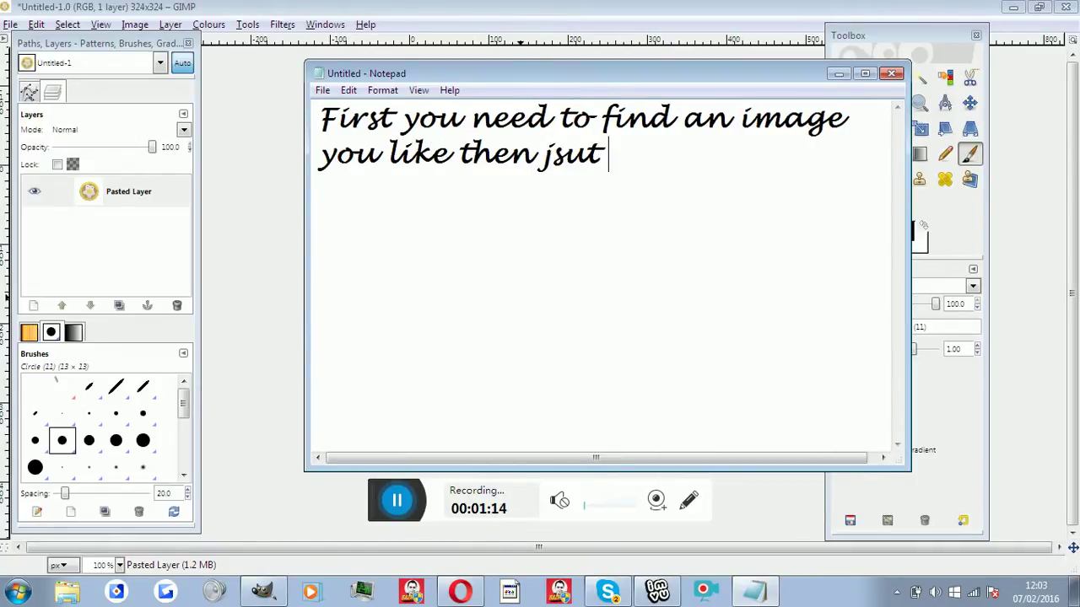
type(" copy it, do")
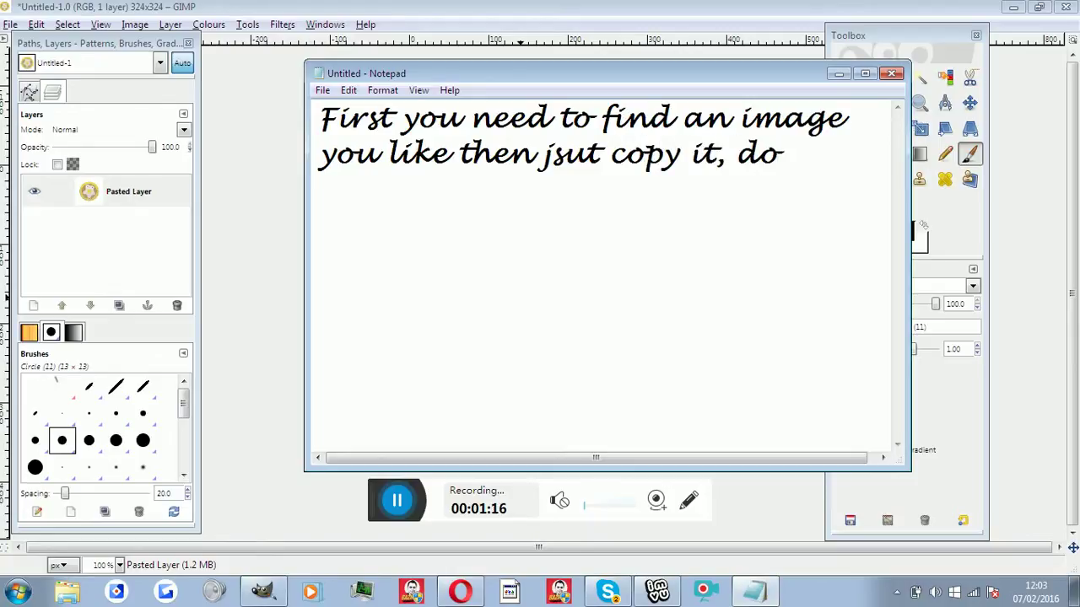
key("BackSpace")
key("BackSpace")
type("no need to")
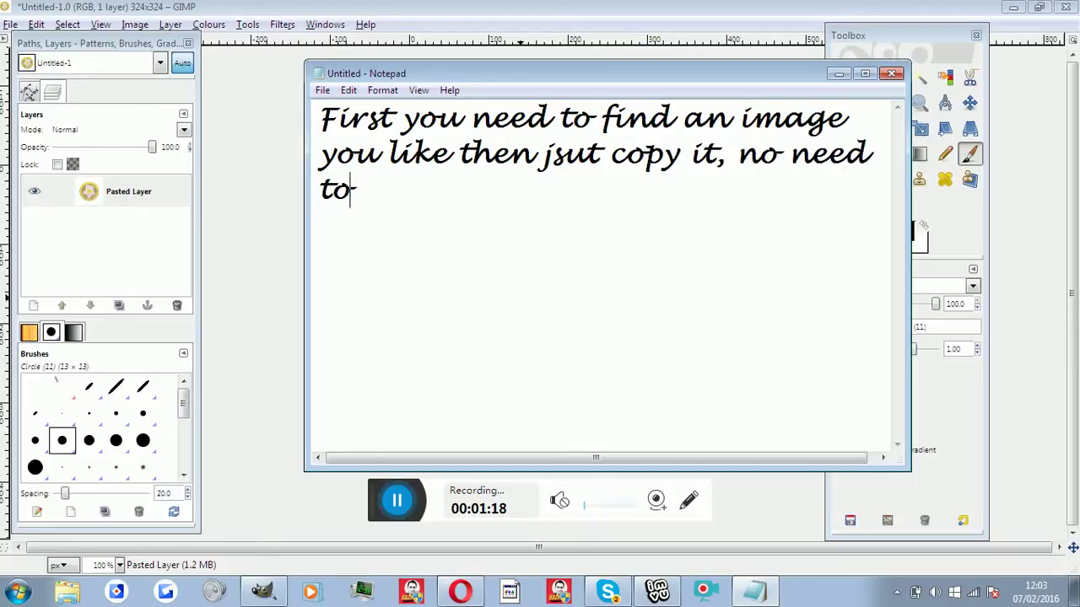
type(" save.")
key("BackSpace")
key("BackSpace")
key("BackSpace")
key("BackSpace")
key("BackSpace")
key("BackSpace")
key("BackSpace")
key("BackSpace")
key("BackSpace")
key("BackSpace")
key("BackSpace")
key("BackSpace")
key("BackSpace")
key("BackSpace")
key("BackSpace")
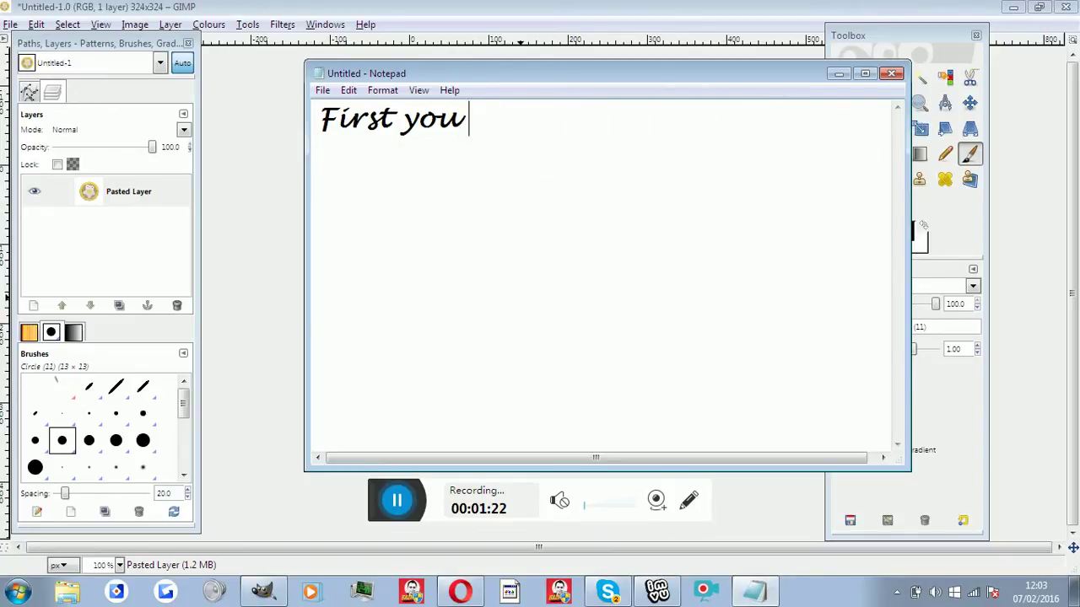
key("BackSpace")
key("BackSpace")
key("BackSpace")
type("just")
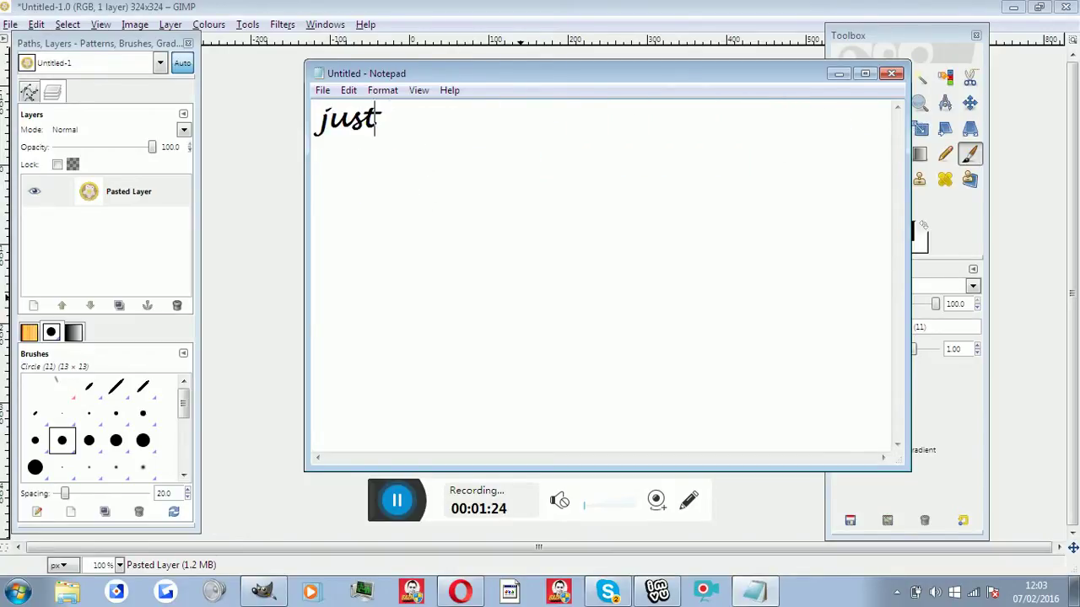
key("BackSpace")
key("BackSpace")
key("BackSpace")
type("lol")
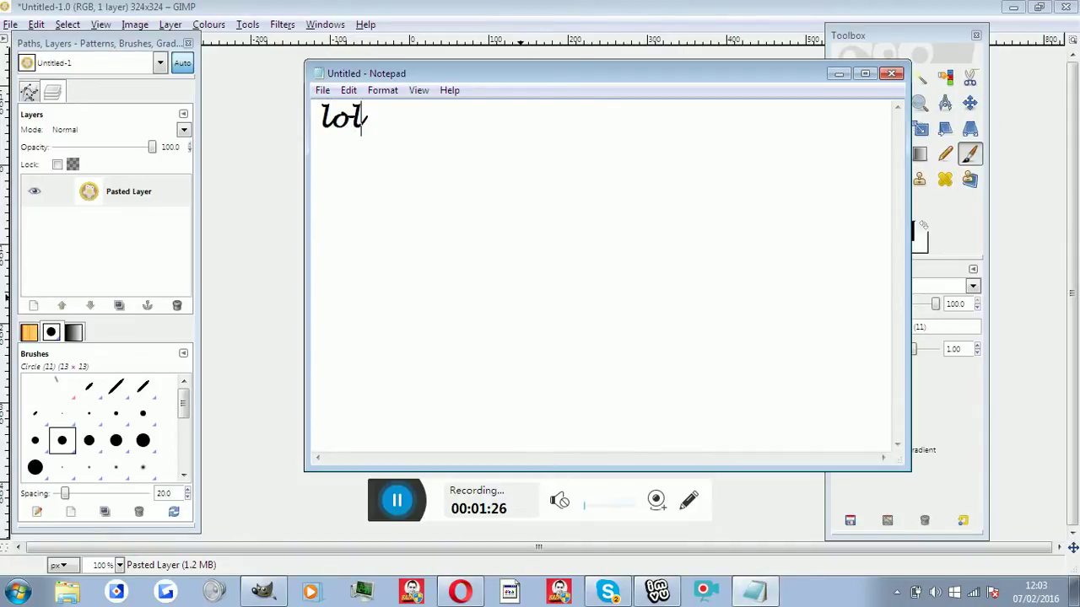
key("BackSpace")
key("BackSpace")
key("BackSpace")
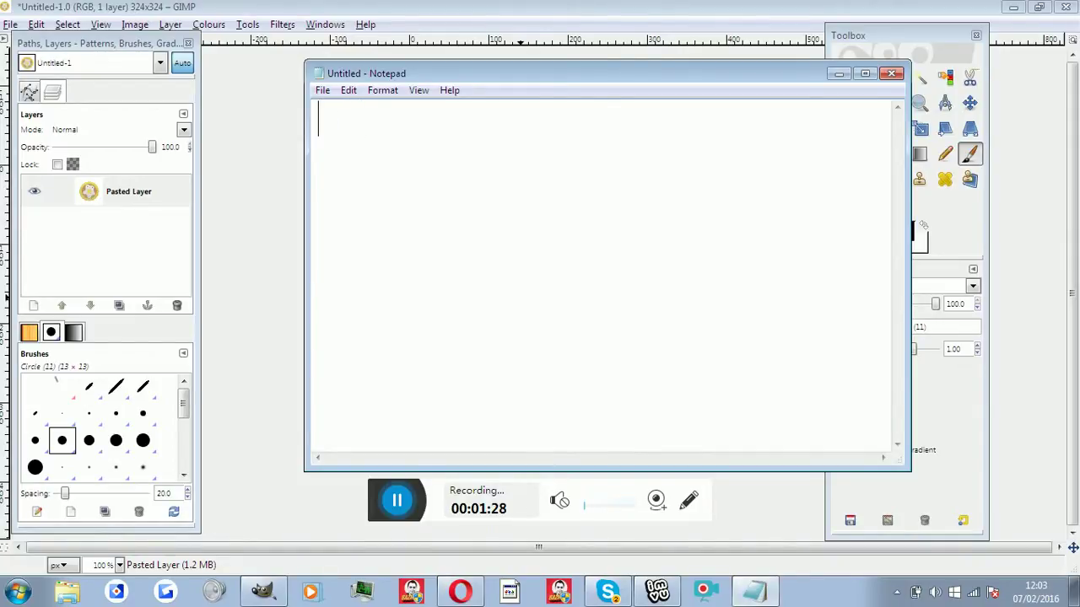
type("then open y")
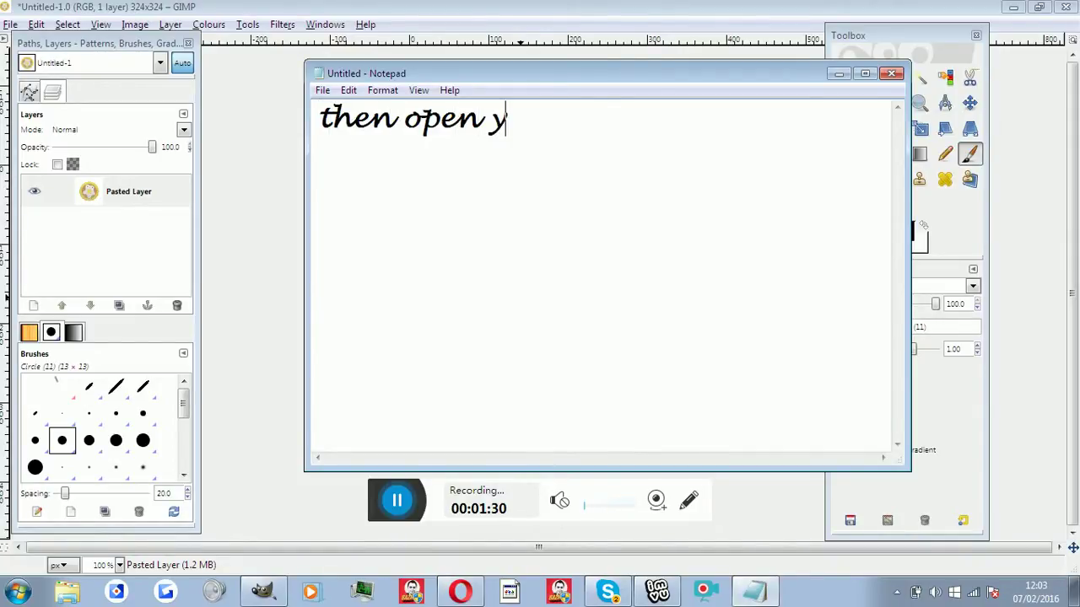
key("BackSpace")
type("up your gi")
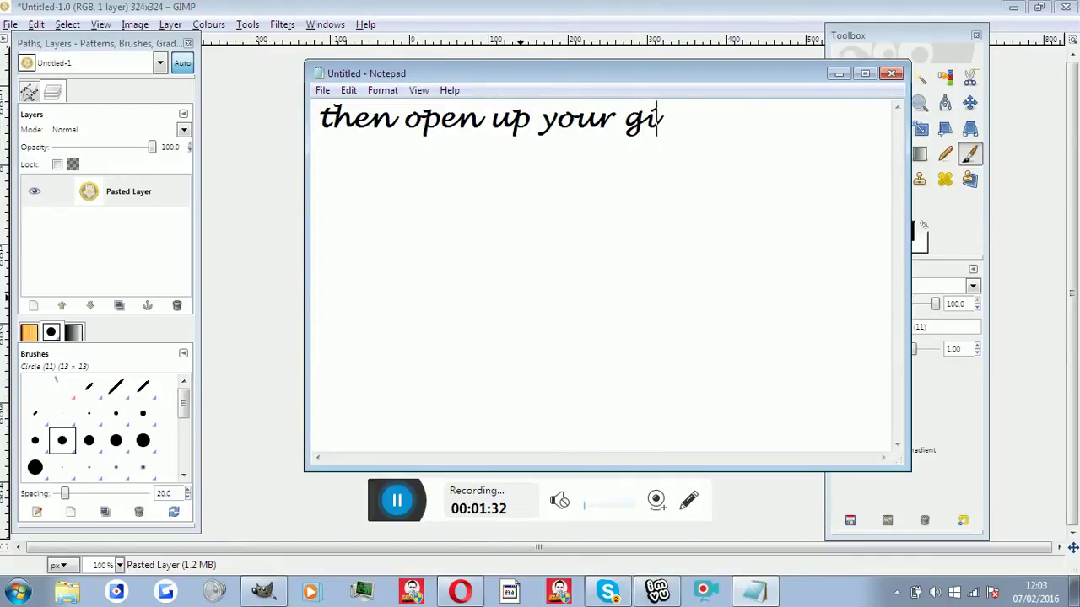
type("mp and")
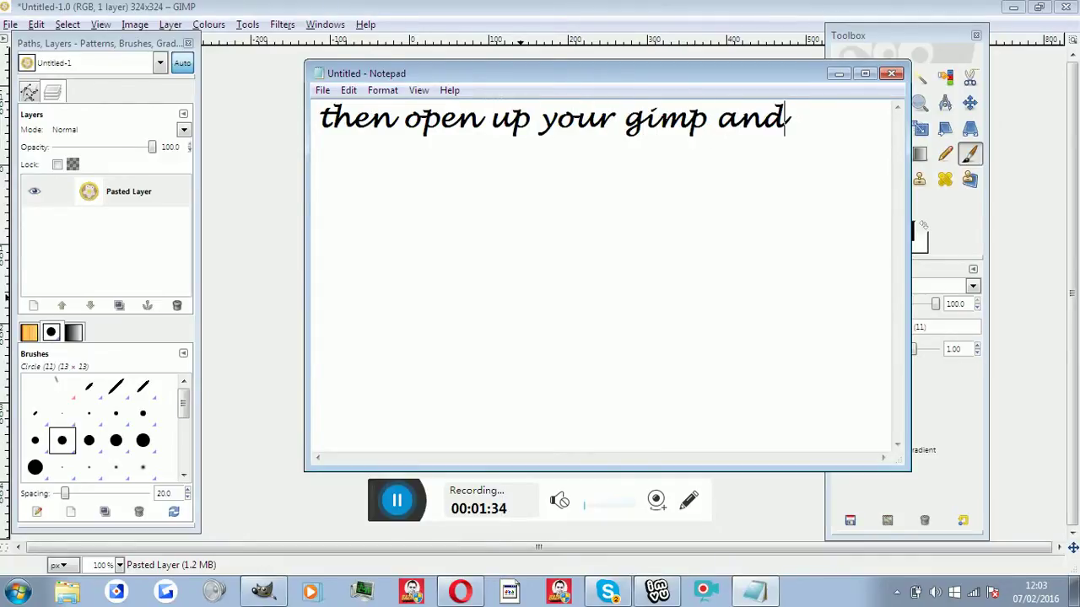
type(" simp")
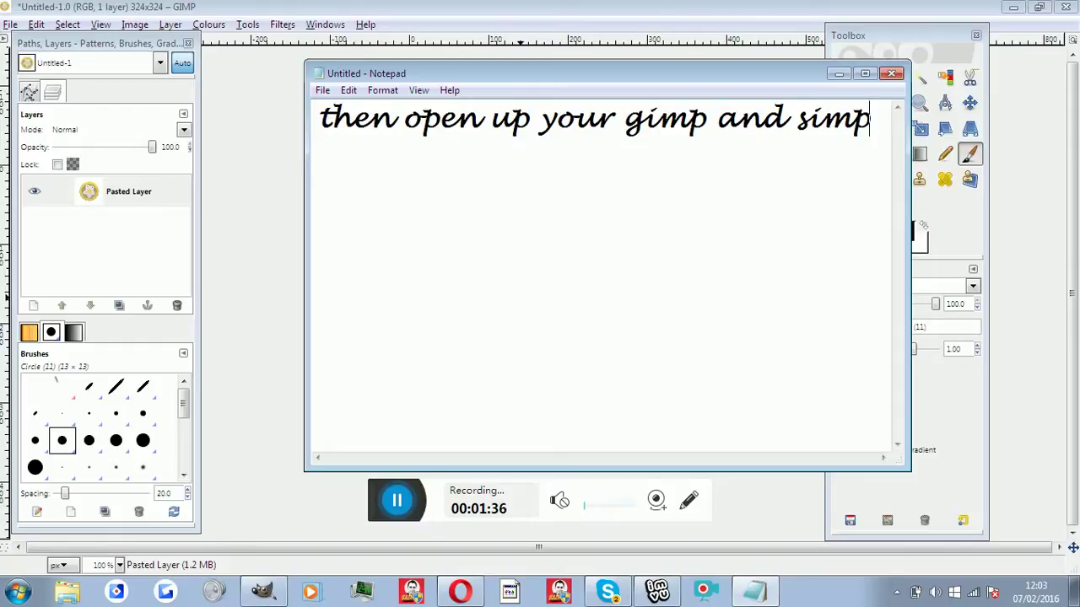
type("ly")
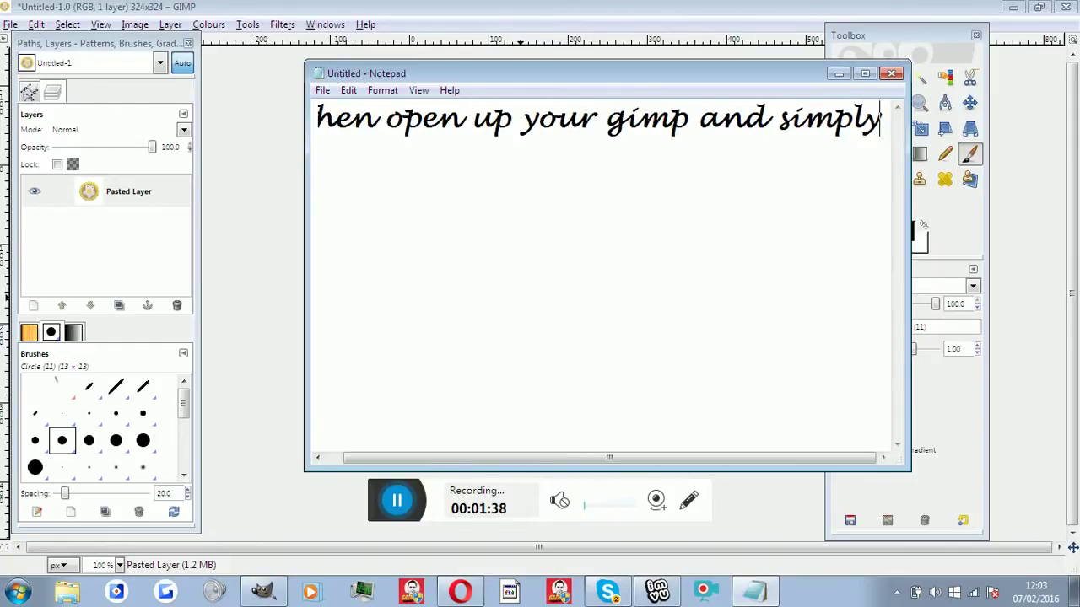
key("Return")
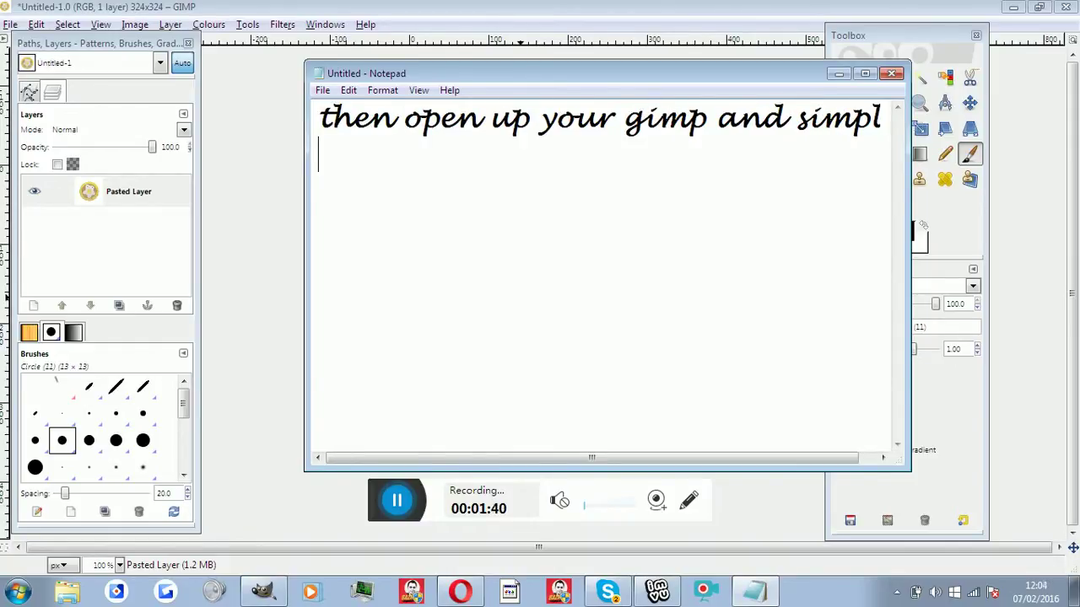
type("paste")
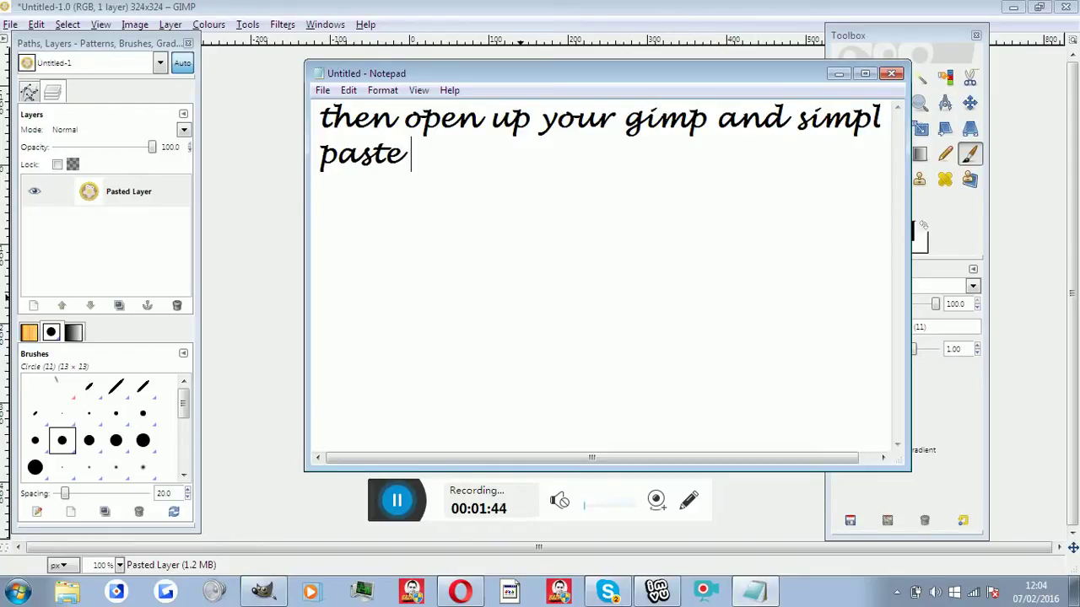
type(" usin")
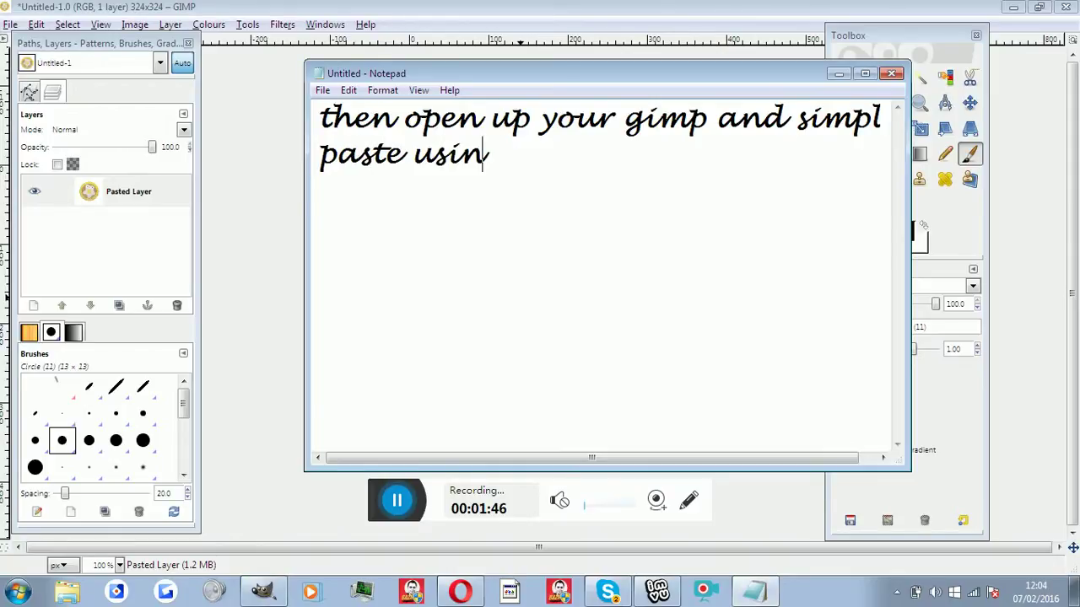
type("g ctt")
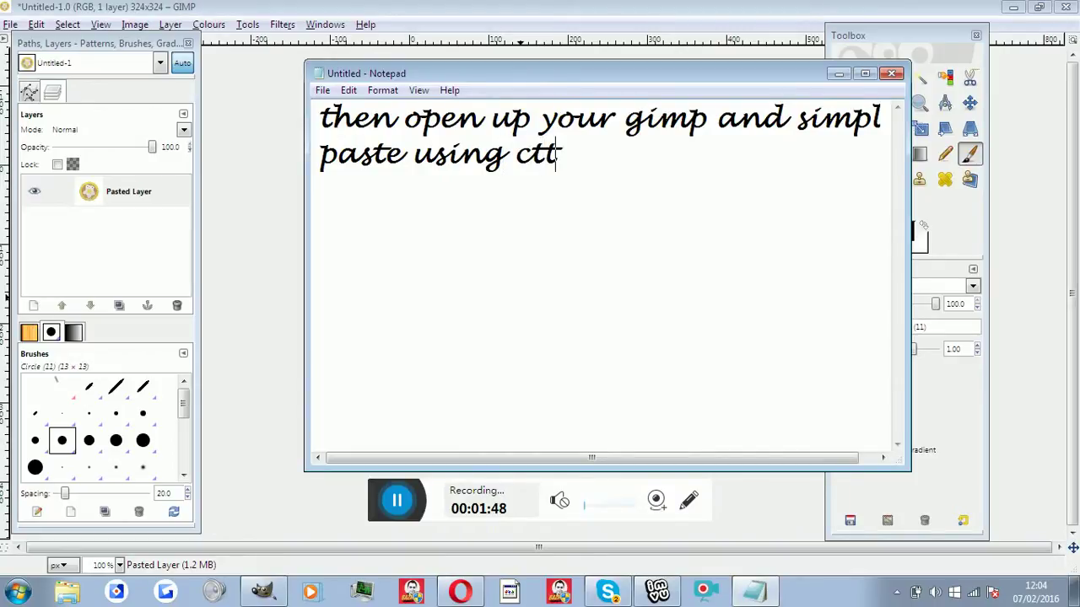
key("BackSpace")
type("rl and ")
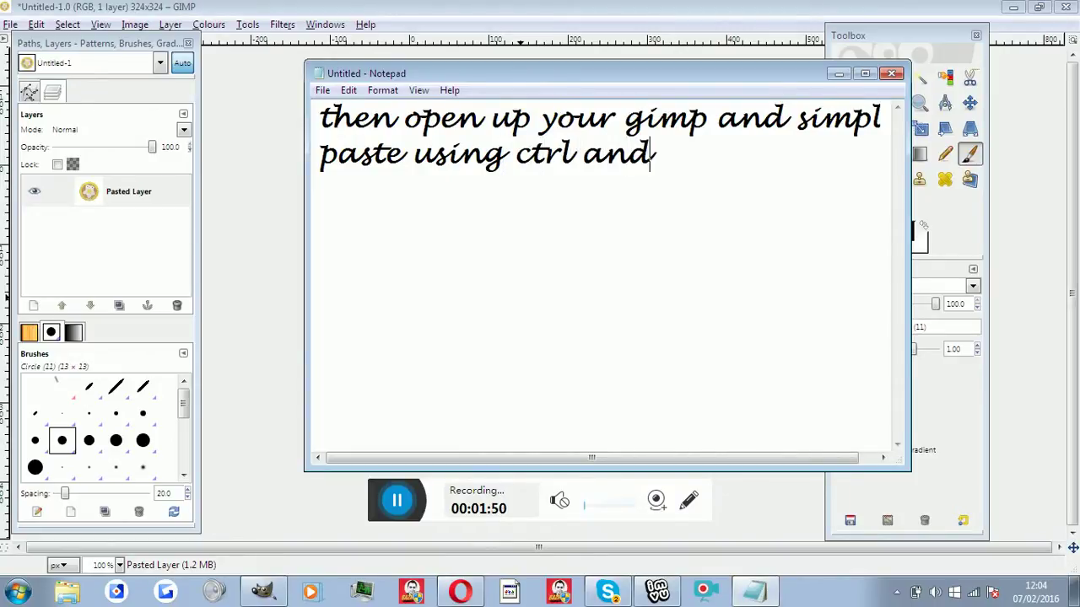
type("V")
key("BackSpace")
key("BackSpace")
key("BackSpace")
key("BackSpace")
key("BackSpace")
key("BackSpace")
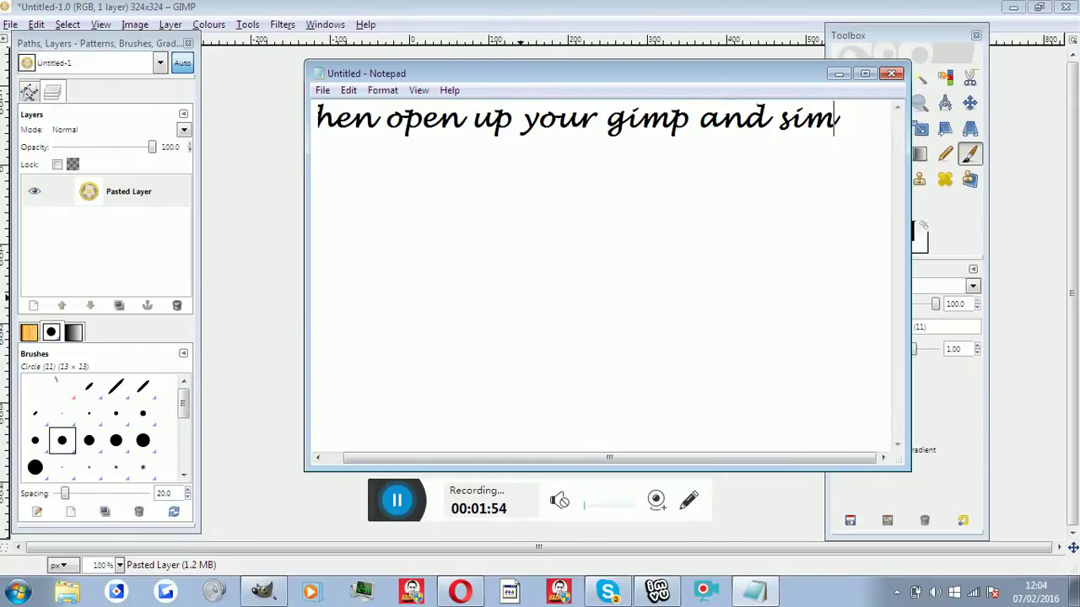
key("BackSpace")
key("BackSpace")
key("BackSpace")
key("BackSpace")
key("BackSpace")
key("BackSpace")
type("or")
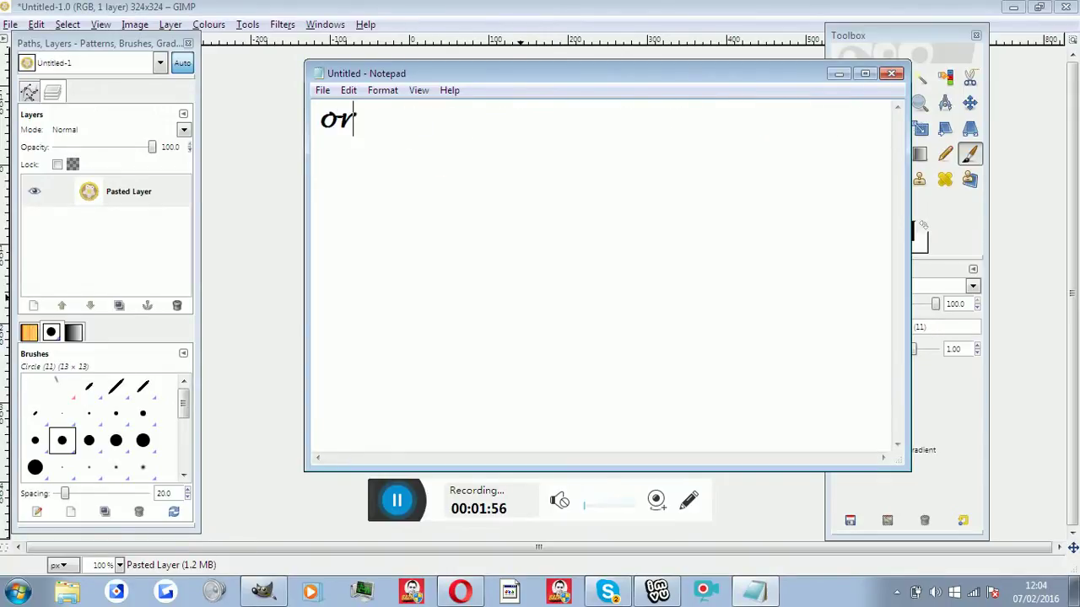
type(" clicking")
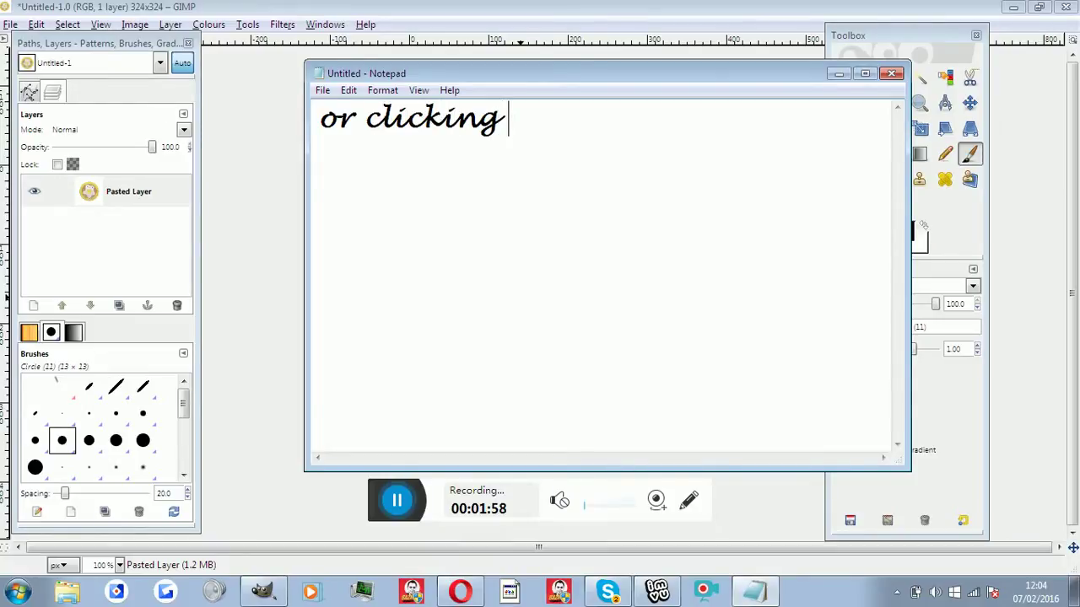
type(" 'edit' and ")
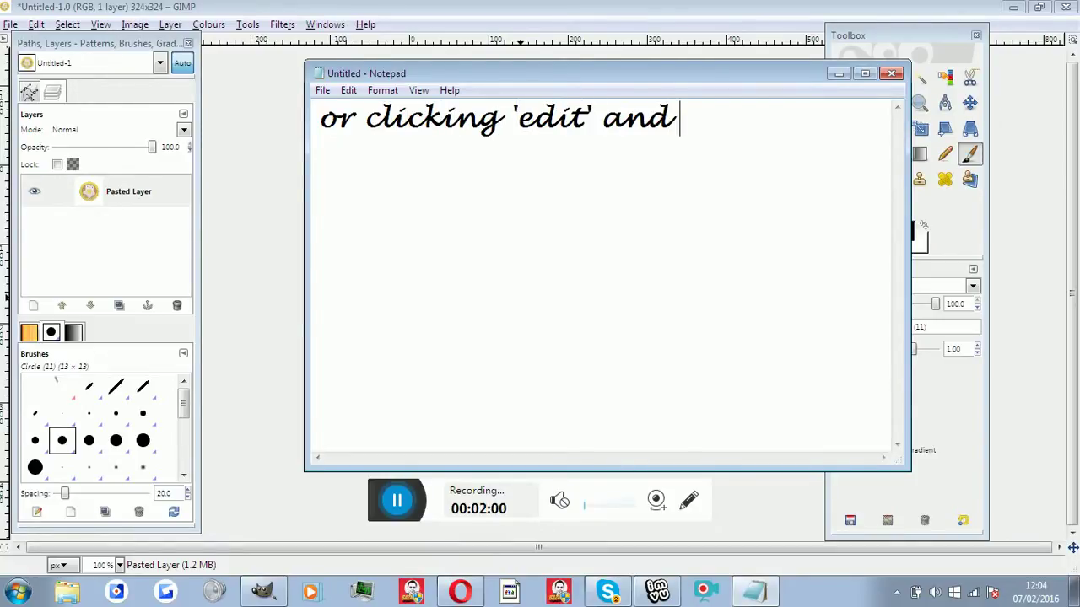
type("'paste")
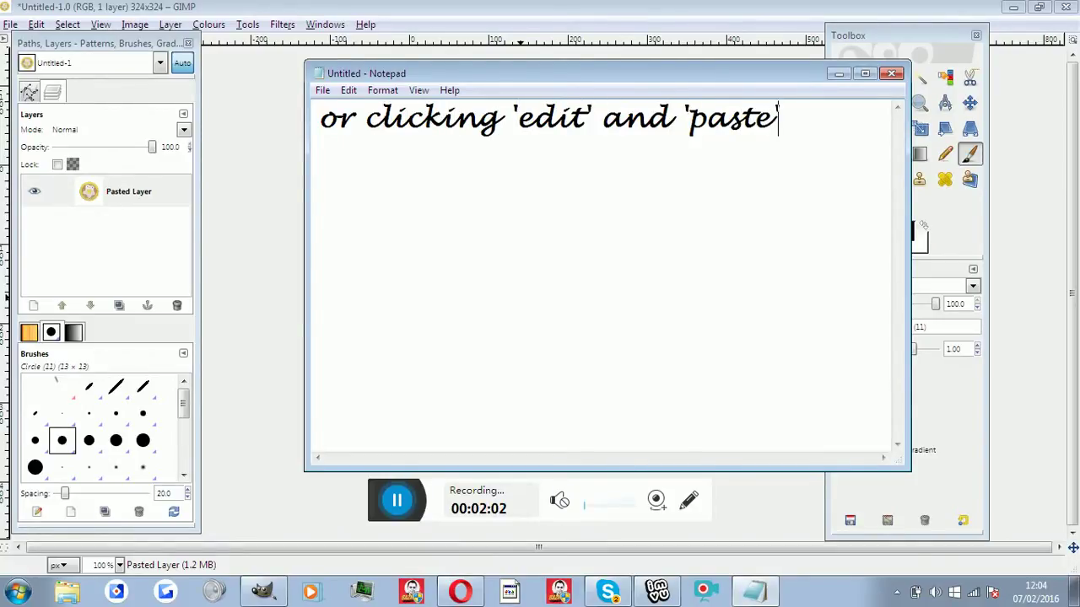
key("BackSpace")
key("BackSpace")
key("BackSpace")
key("BackSpace")
key("BackSpace")
key("BackSpace")
key("BackSpace")
key("BackSpace")
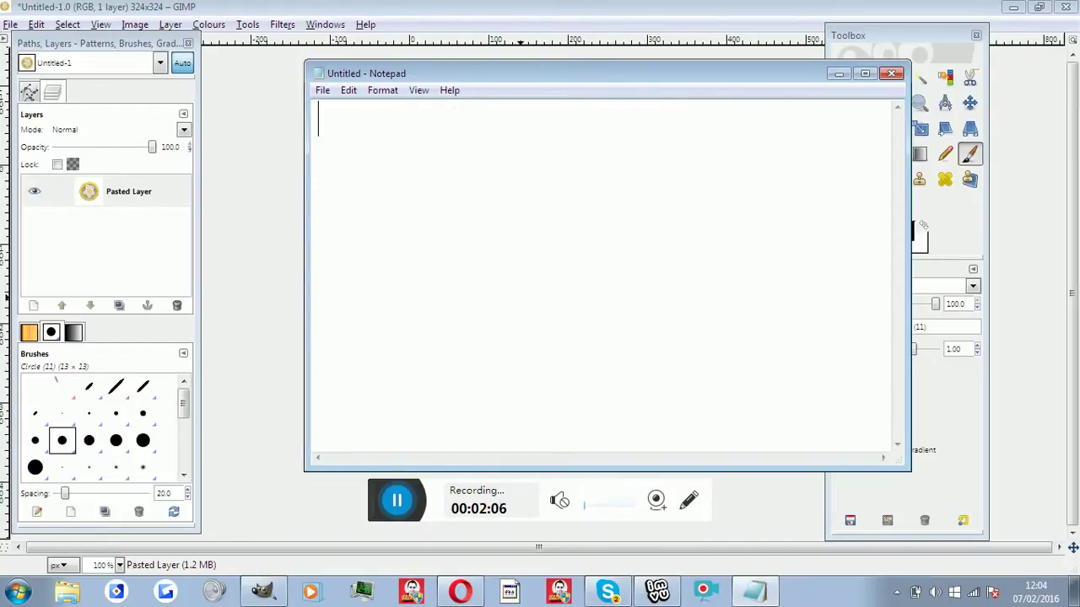
Step: Type 'You can use this for thumbnails' and erase it
type("Yo")
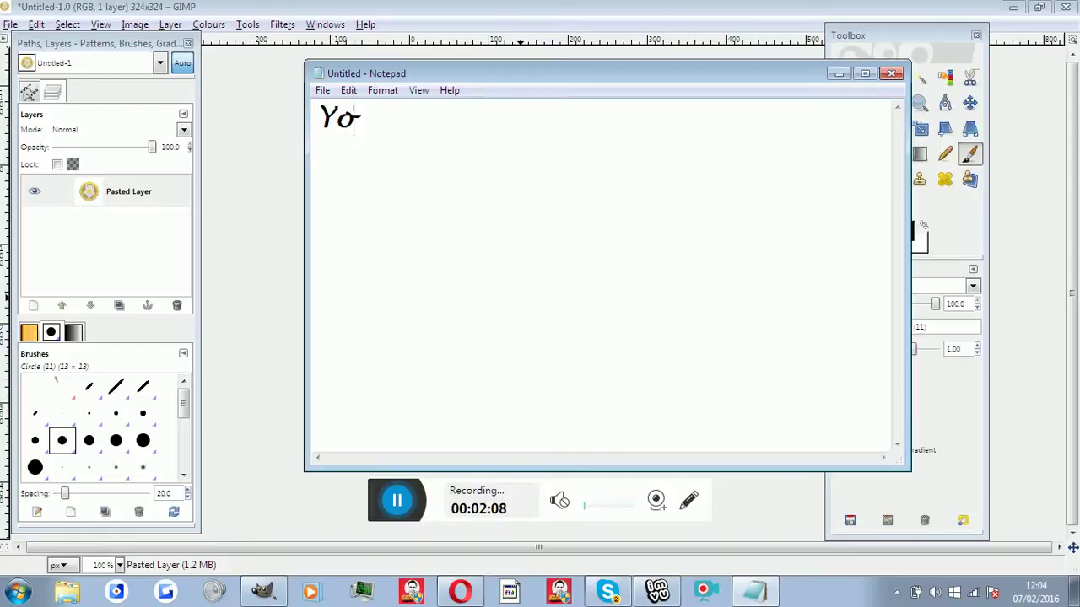
type("u can use")
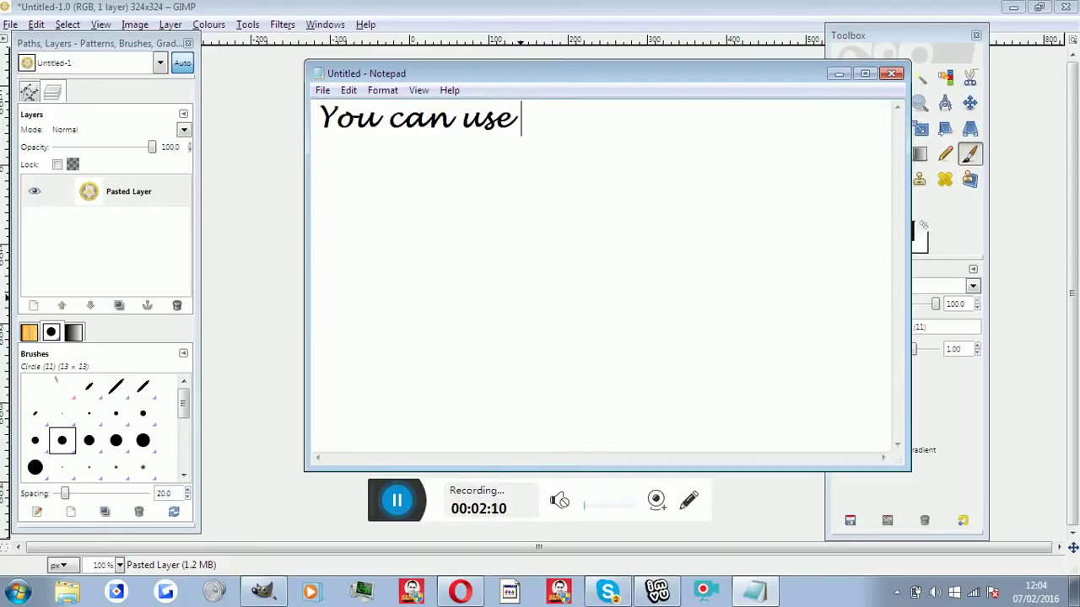
type(" this for ")
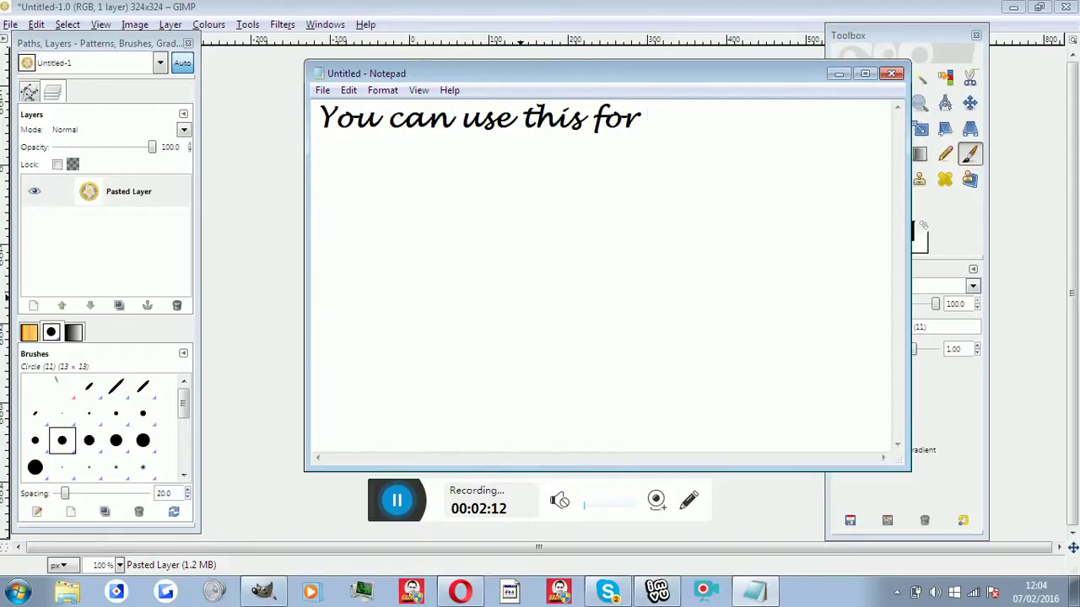
type("YT thum")
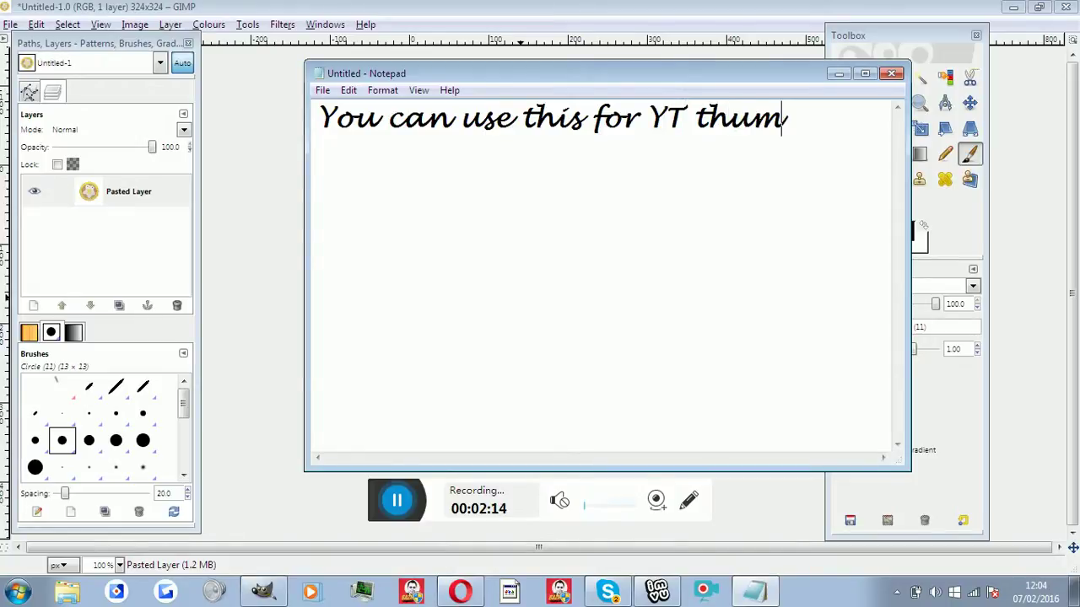
type("b nails")
key("BackSpace")
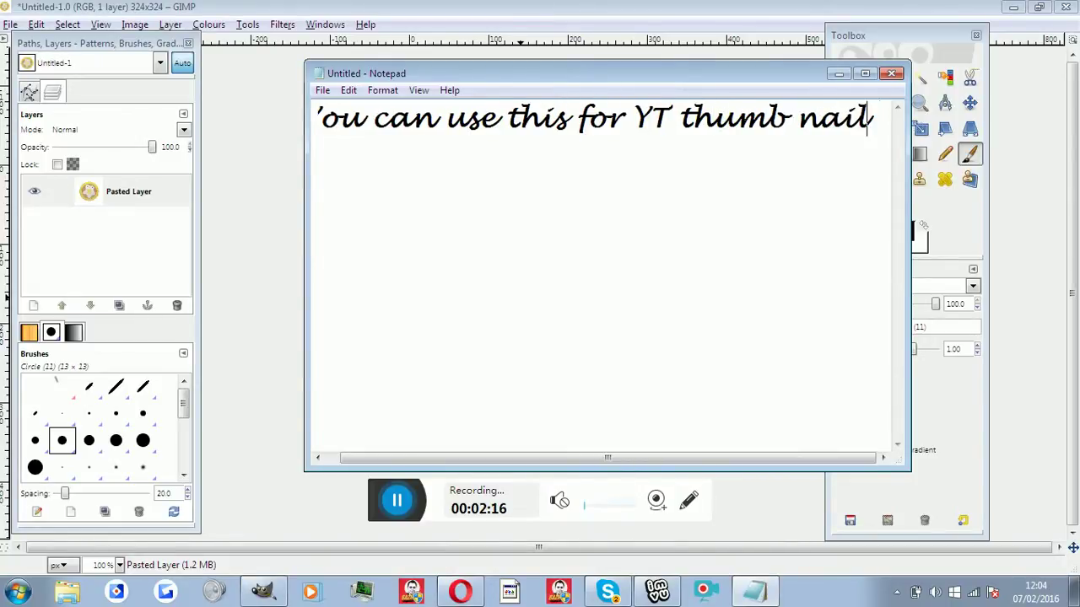
key("BackSpace")
key("BackSpace")
key("BackSpace")
key("BackSpace")
key("BackSpace")
key("BackSpace")
key("BackSpace")
key("BackSpace")
key("BackSpace")
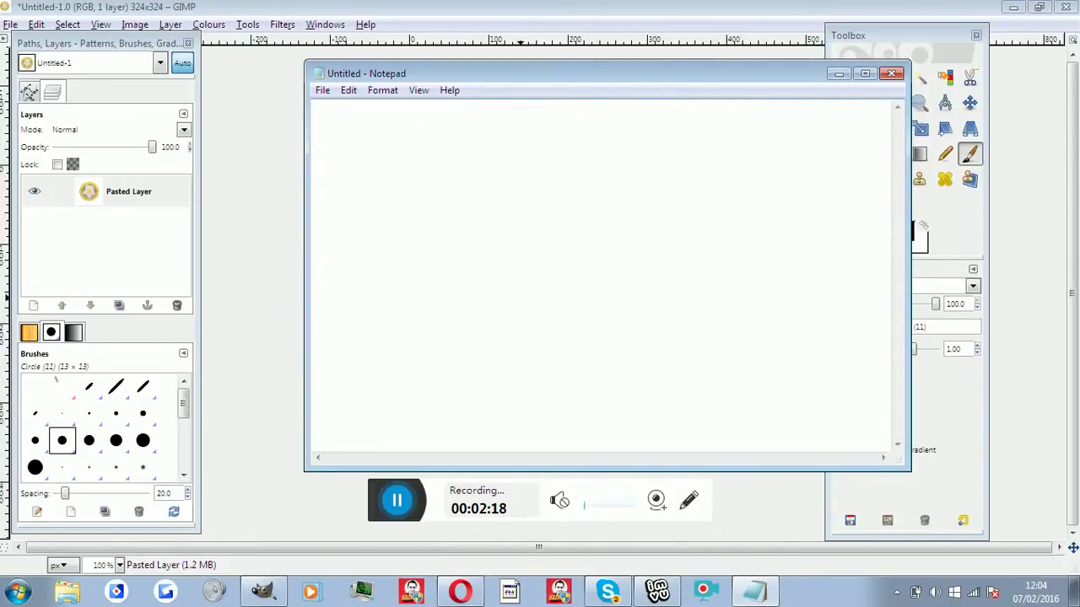
Step: Write 'or just to put stickers over pictures / or what ever you wish! :3', then erase back to 'or just'
type("Or just to")
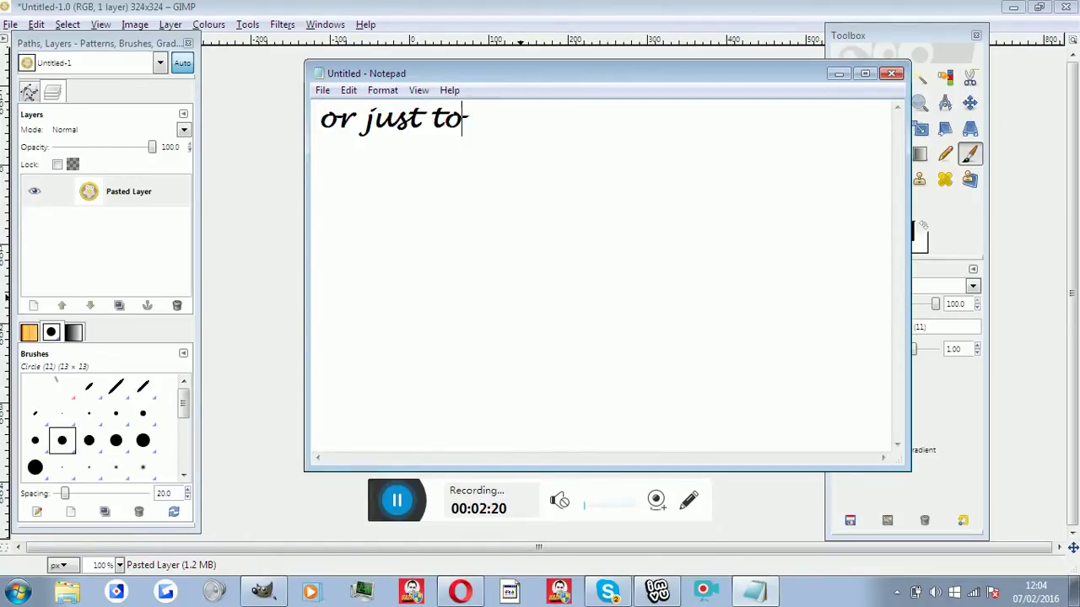
type(" opu")
key("BackSpace")
key("BackSpace")
type("put")
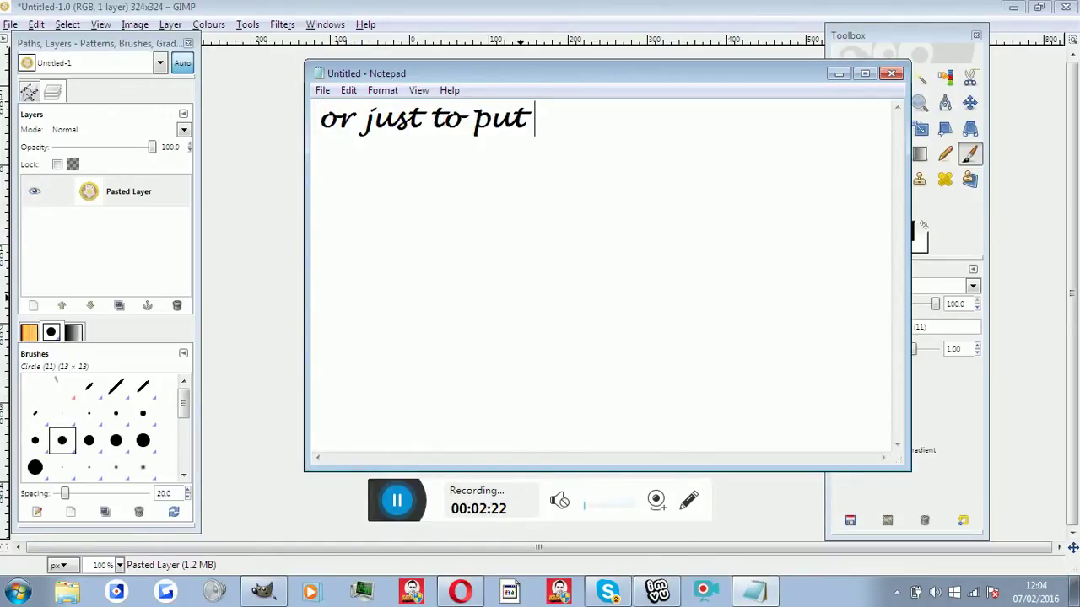
type(" stickers ")
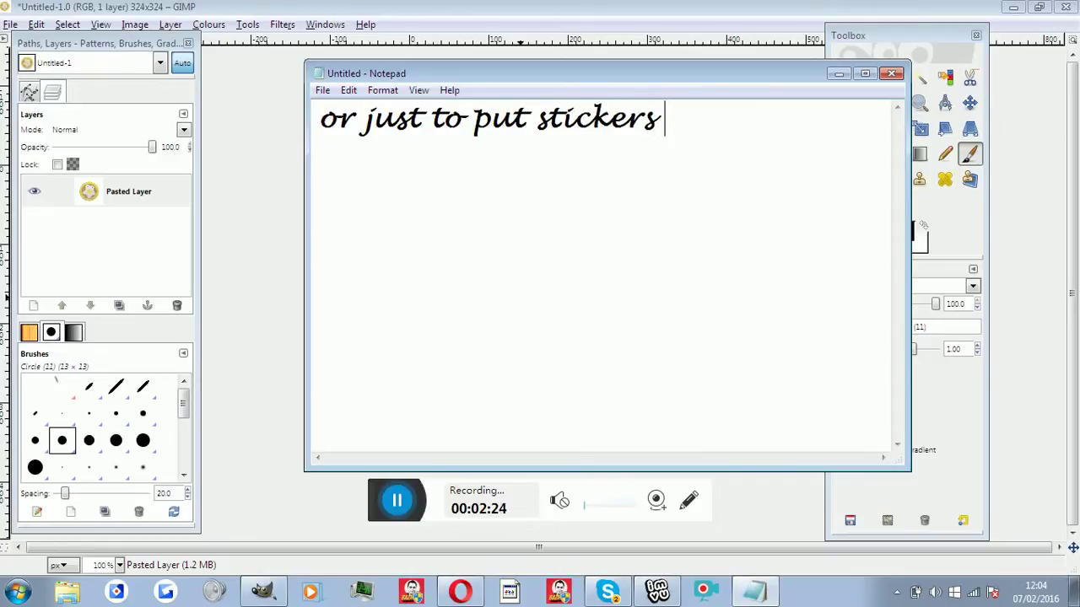
type("ov")
type("er pict")
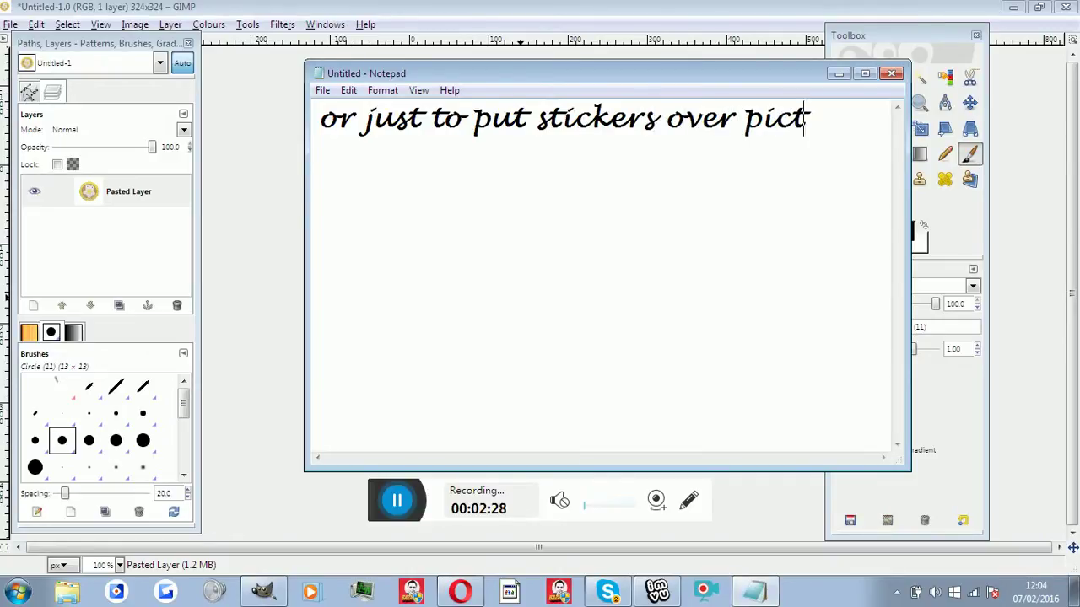
type("ures")
key("Return")
type("or w")
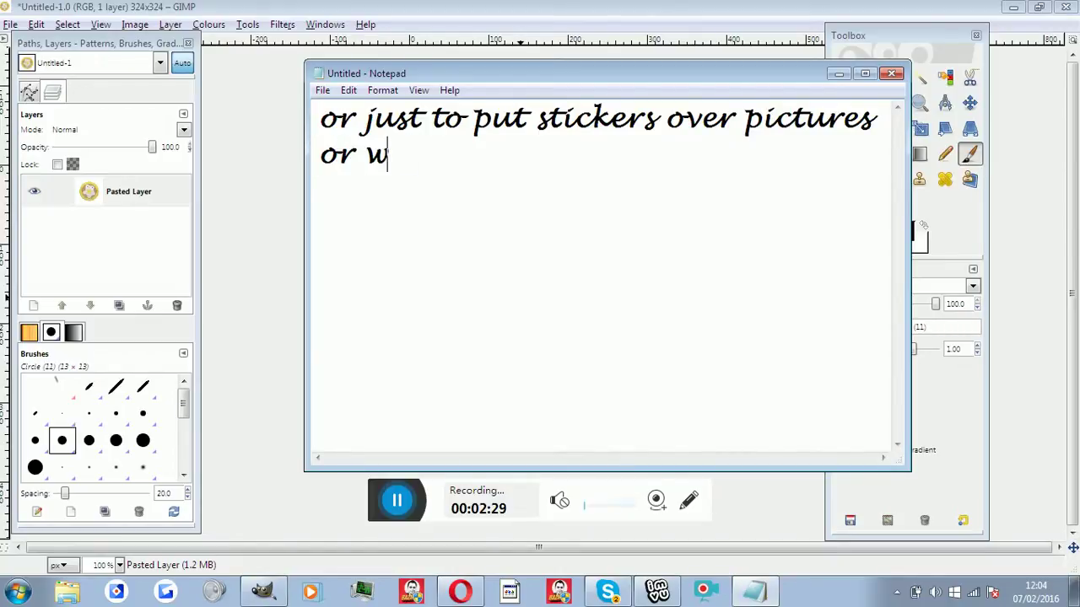
type("hat ever you wis")
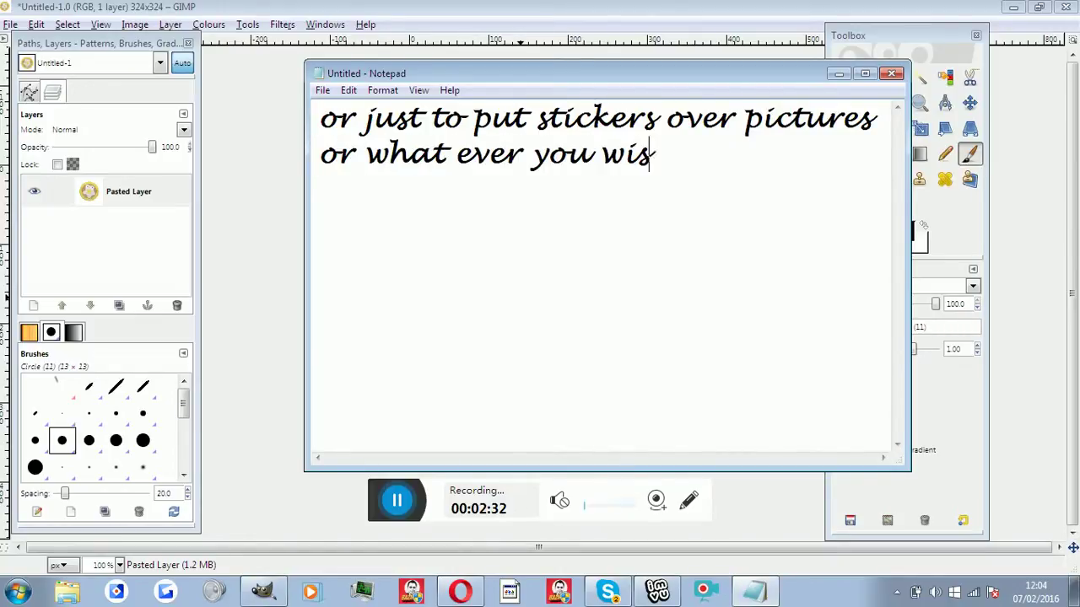
type("h! :3")
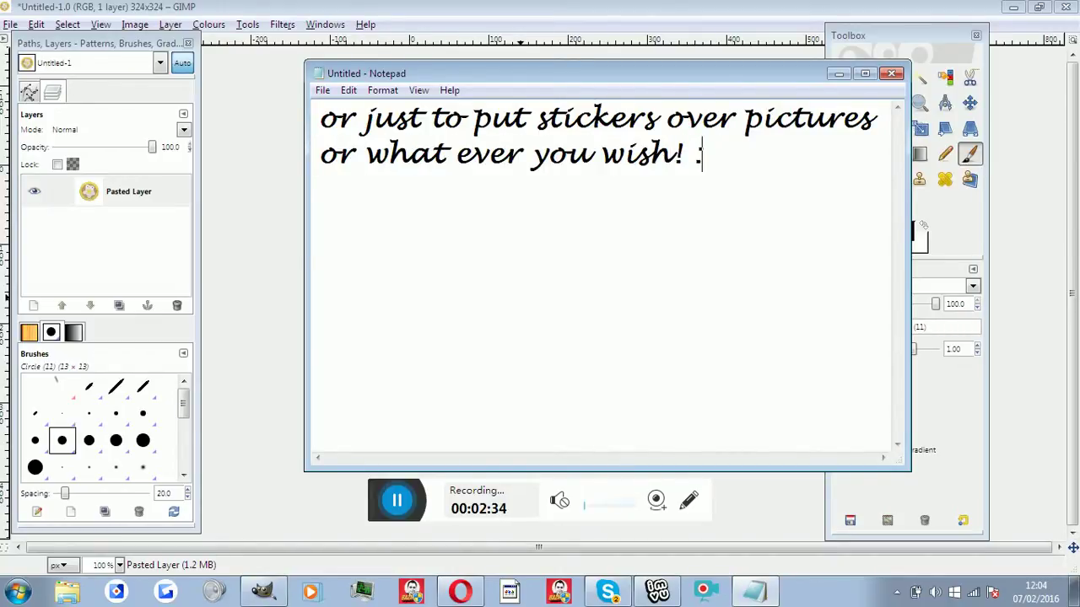
key("BackSpace")
key("BackSpace")
key("BackSpace")
key("BackSpace")
key("BackSpace")
key("BackSpace")
key("BackSpace")
key("BackSpace")
key("BackSpace")
key("BackSpace")
key("BackSpace")
key("BackSpace")
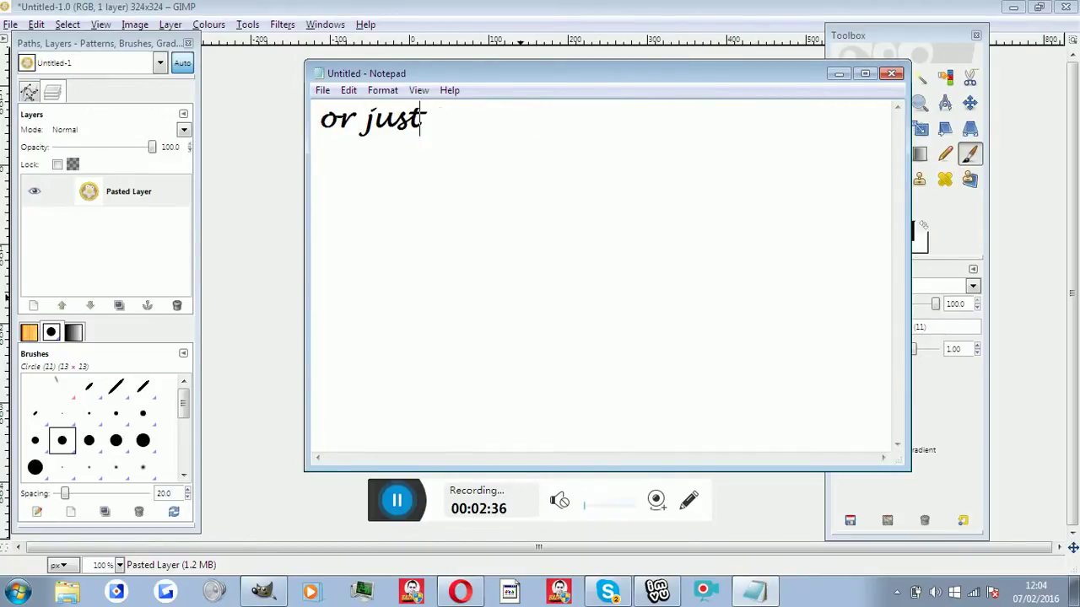
key("BackSpace")
key("BackSpace")
key("BackSpace")
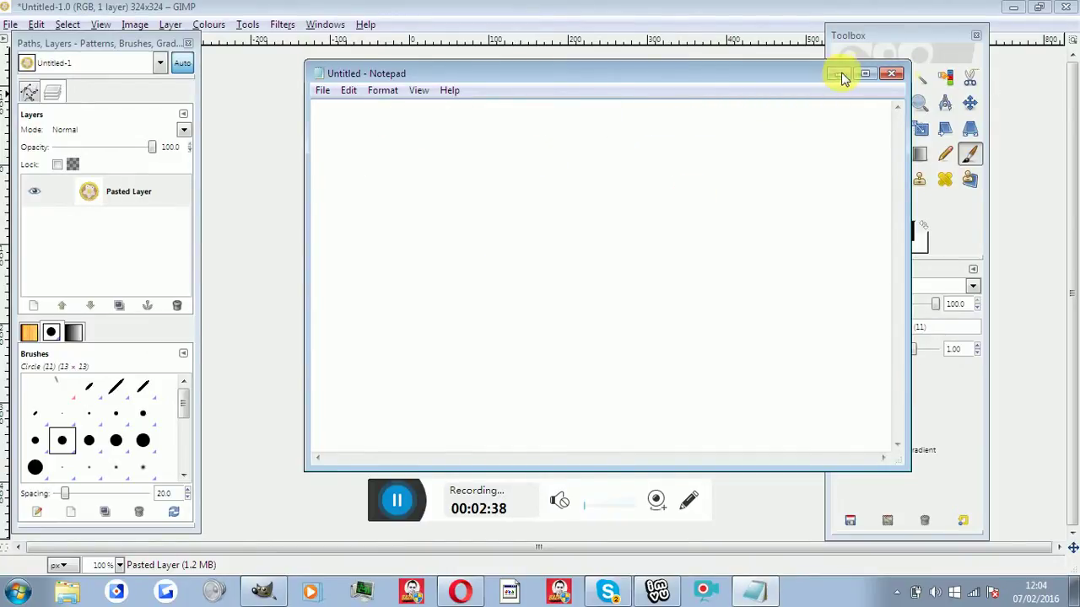
Step: Briefly hide Notepad to show the donut, then note it has a plain white background
left_click(836, 74)
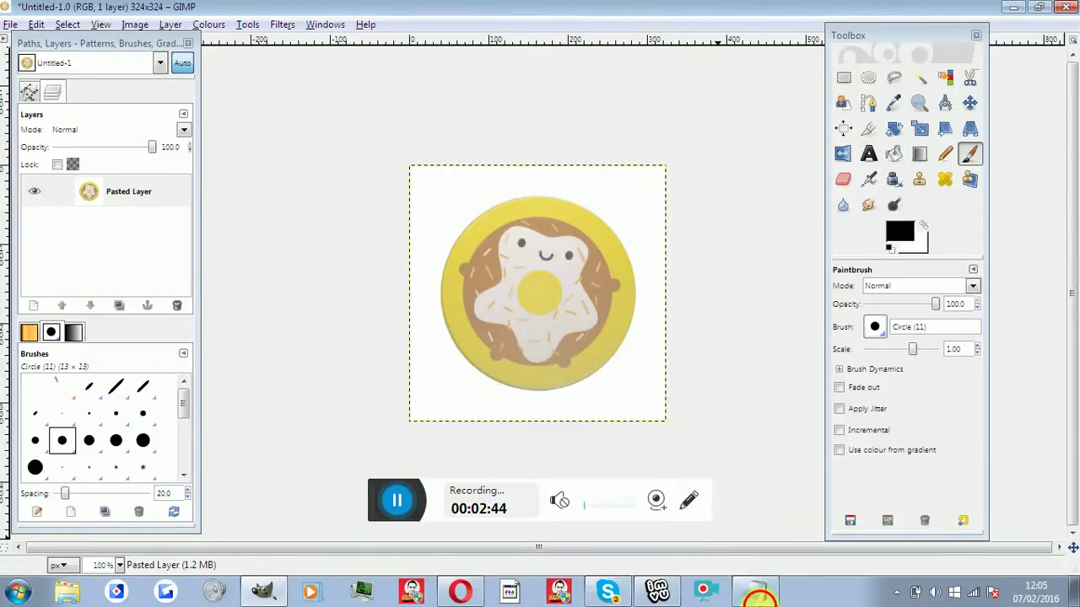
left_click(754, 591)
type("You")
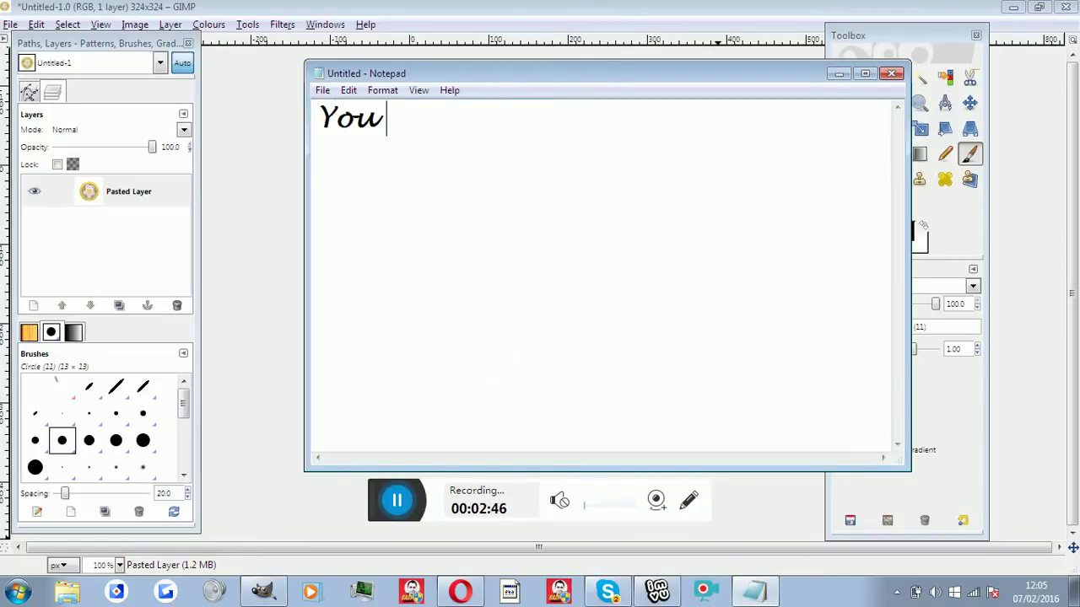
type(" can see thi")
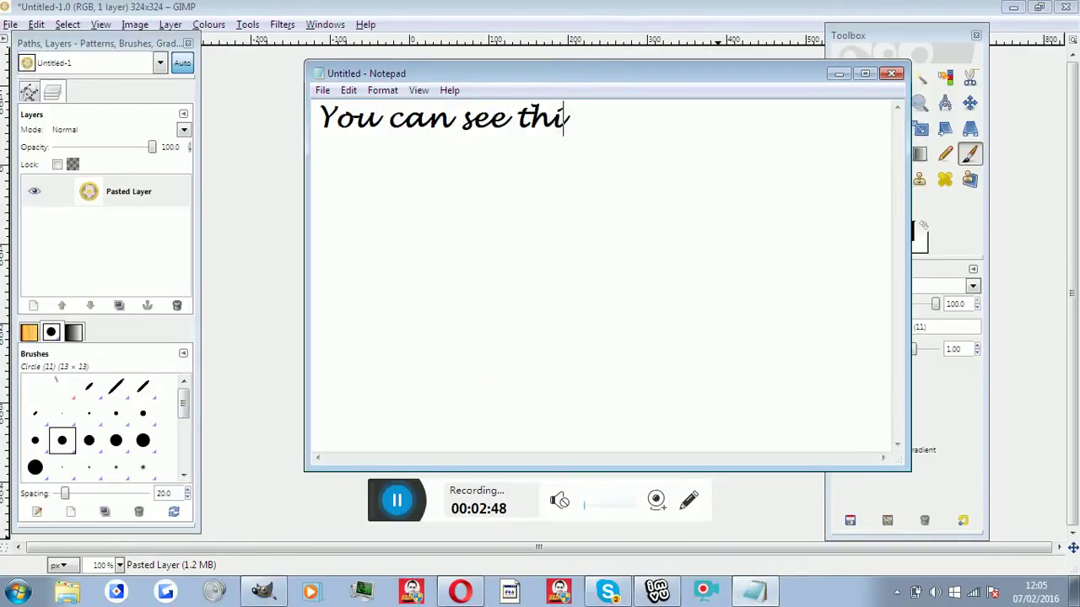
type("s a")
key("BackSpace")
type("has")
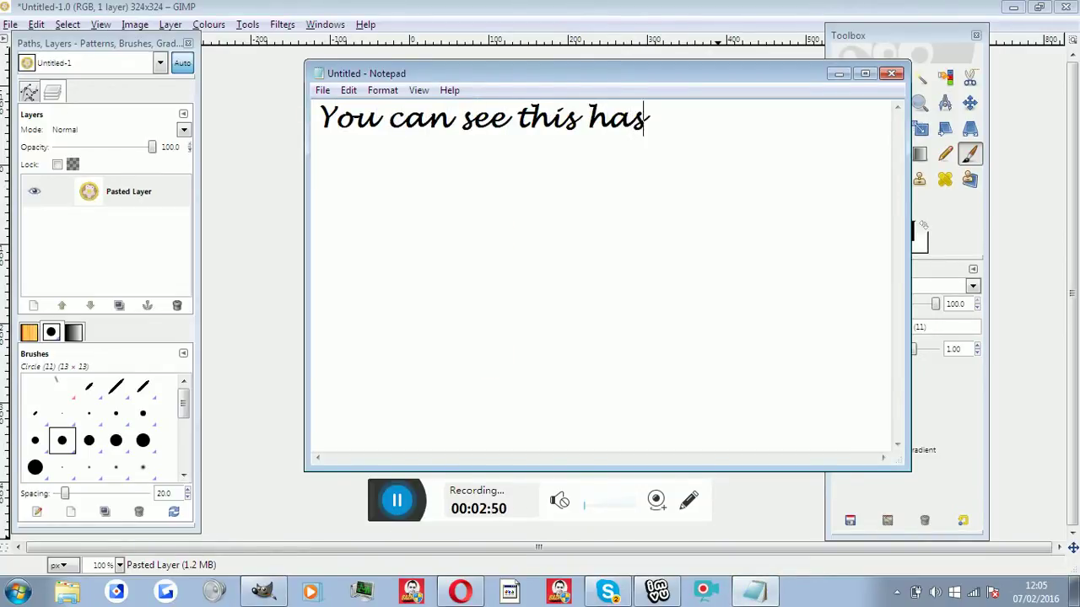
type(" a plain")
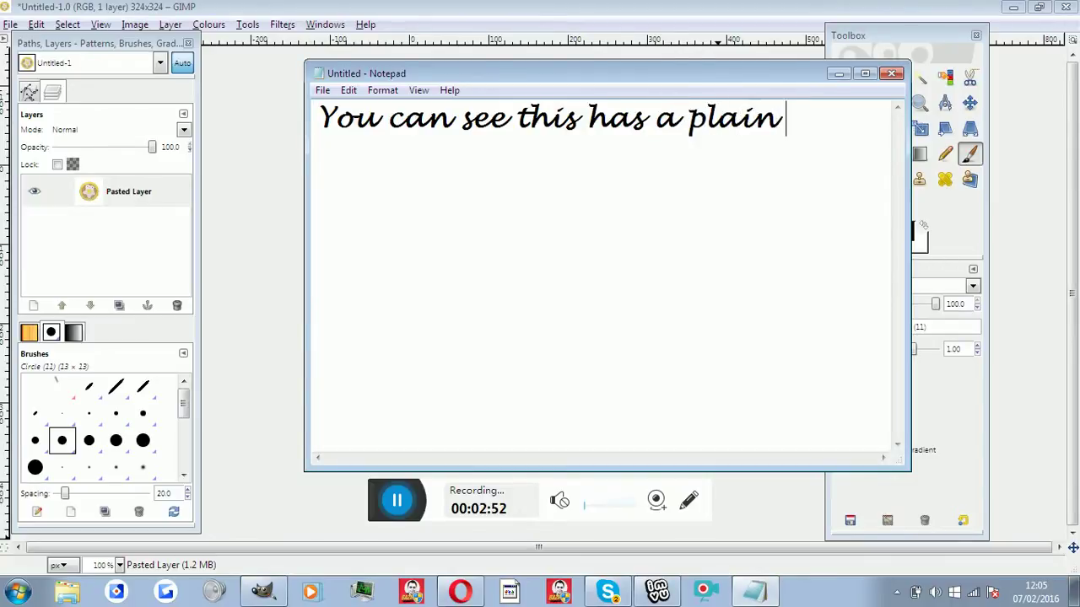
type(" white bac")
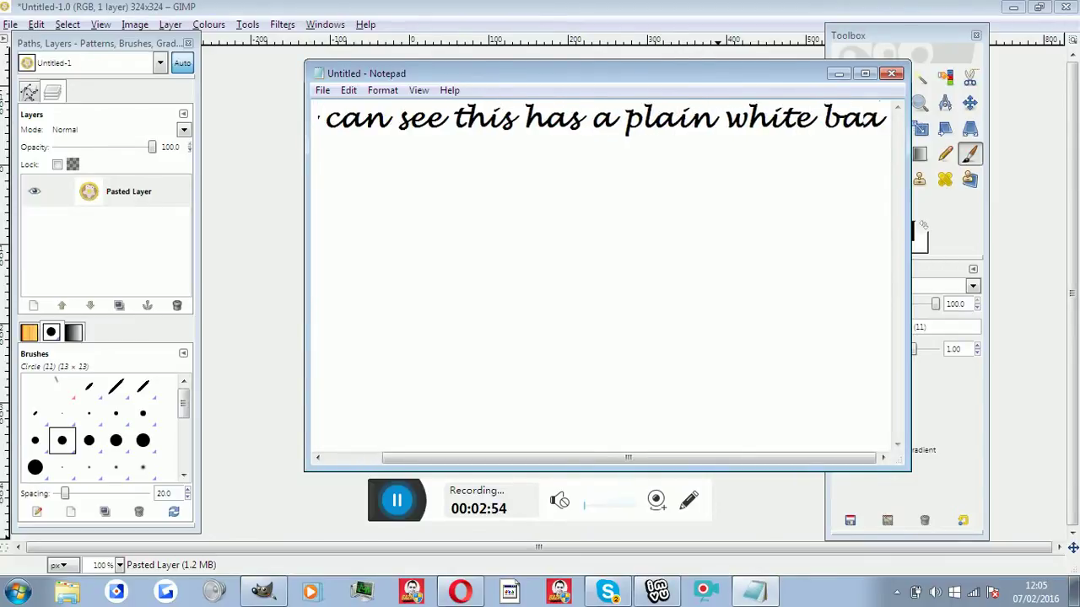
type("kground so I")
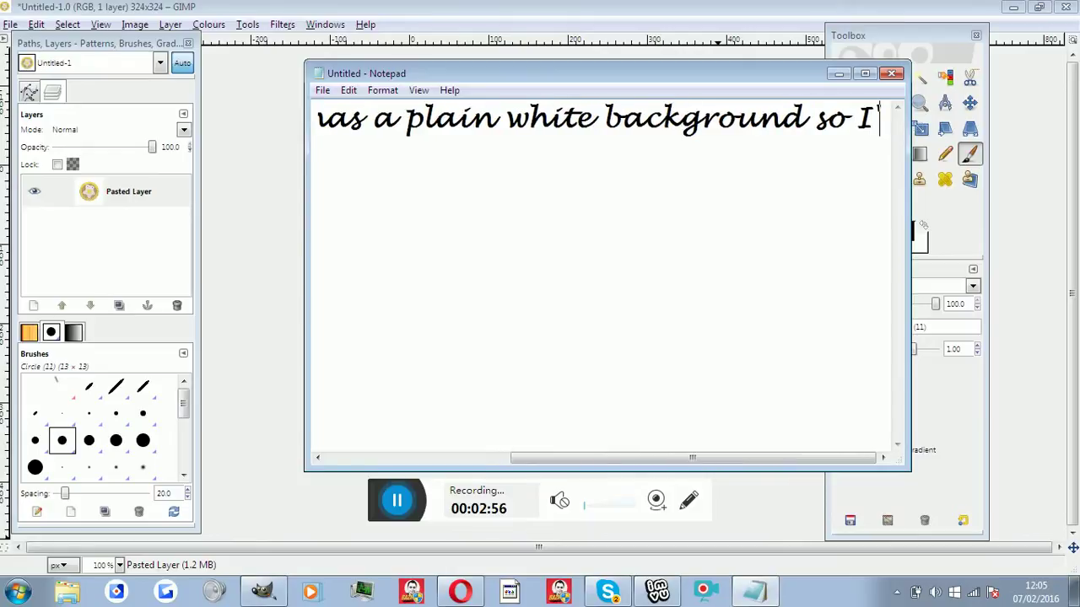
key("Return")
type("I'm")
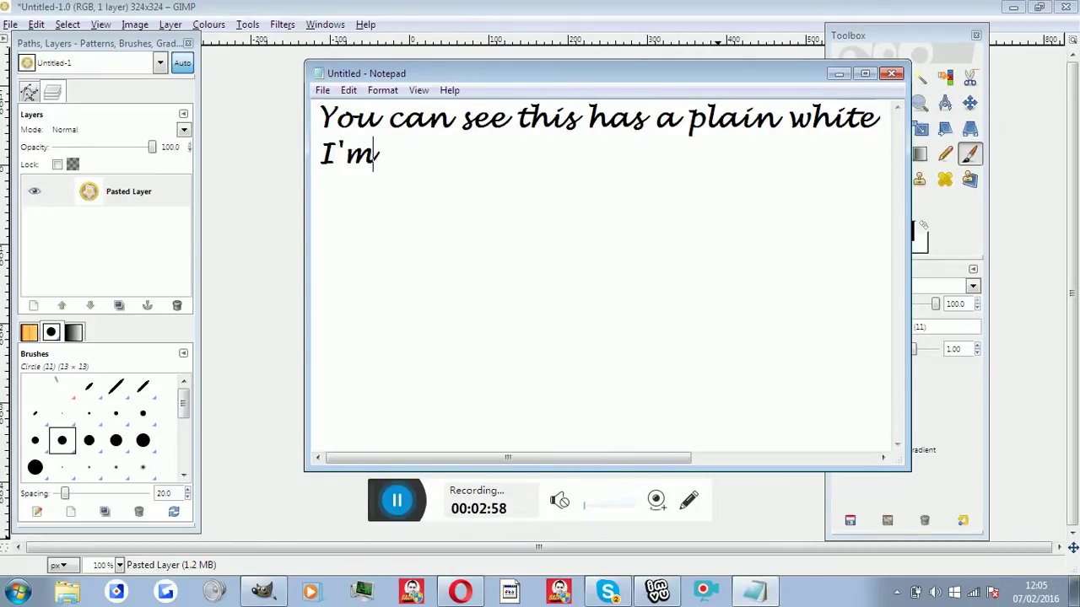
type(" going to pick")
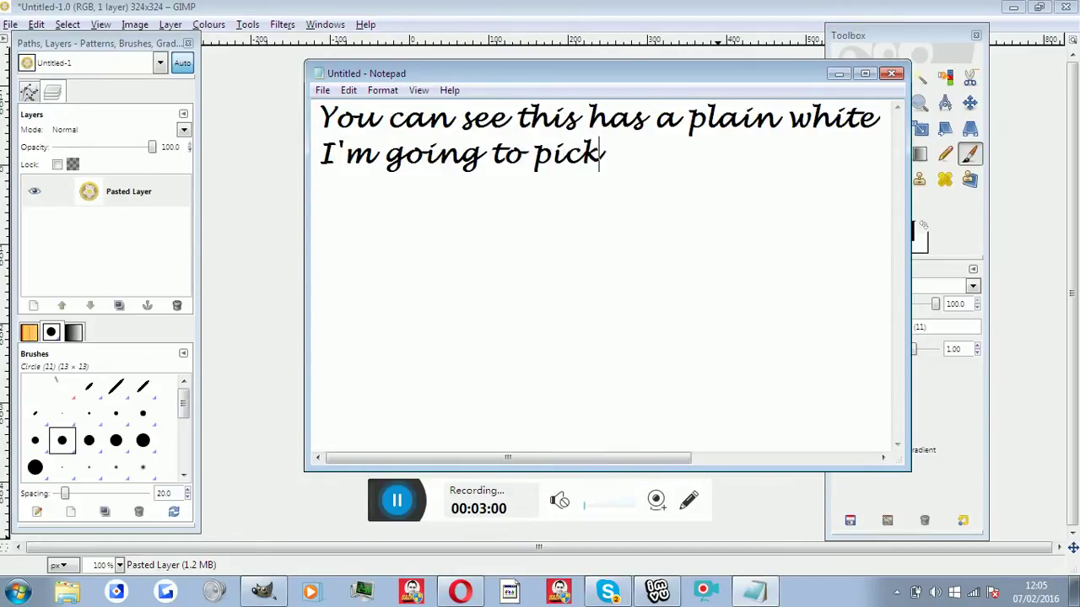
type(" a bright")
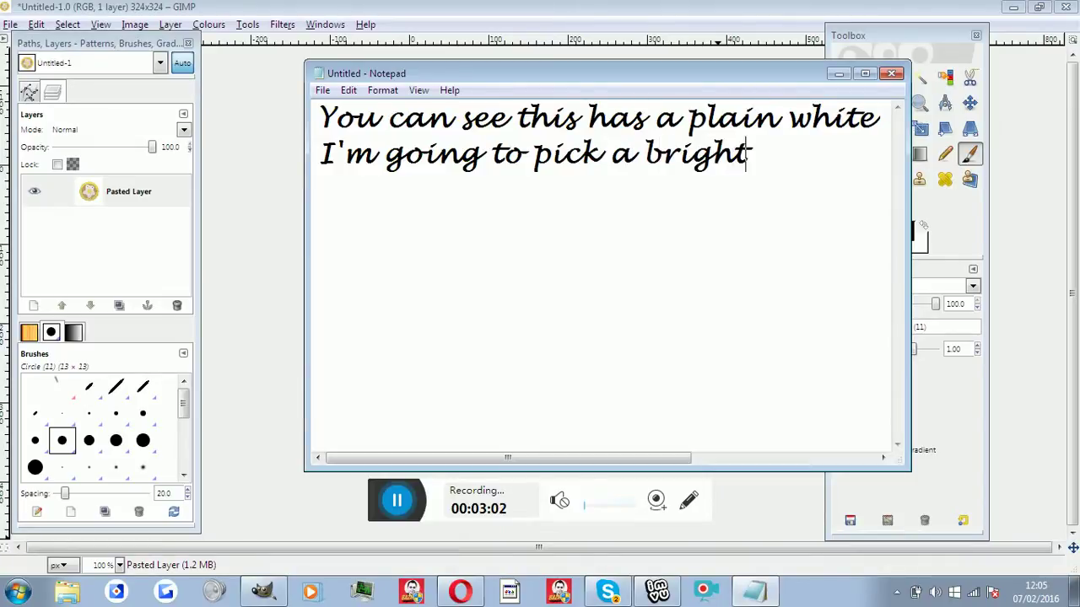
Step: Continue the note: pick a bright blue because the picture doesn't have that colour
mouse_move(622, 72)
left_mouse_down()
mouse_move(561, 467)
mouse_move(516, 124)
mouse_move(551, 61)
left_mouse_up()
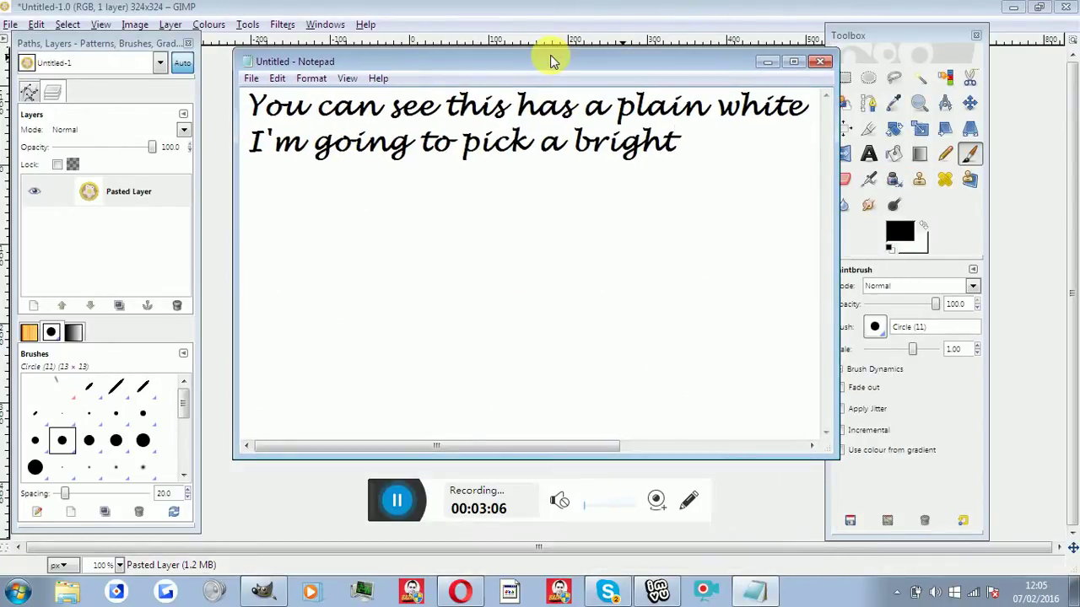
type("bly")
key("BackSpace")
type("u")
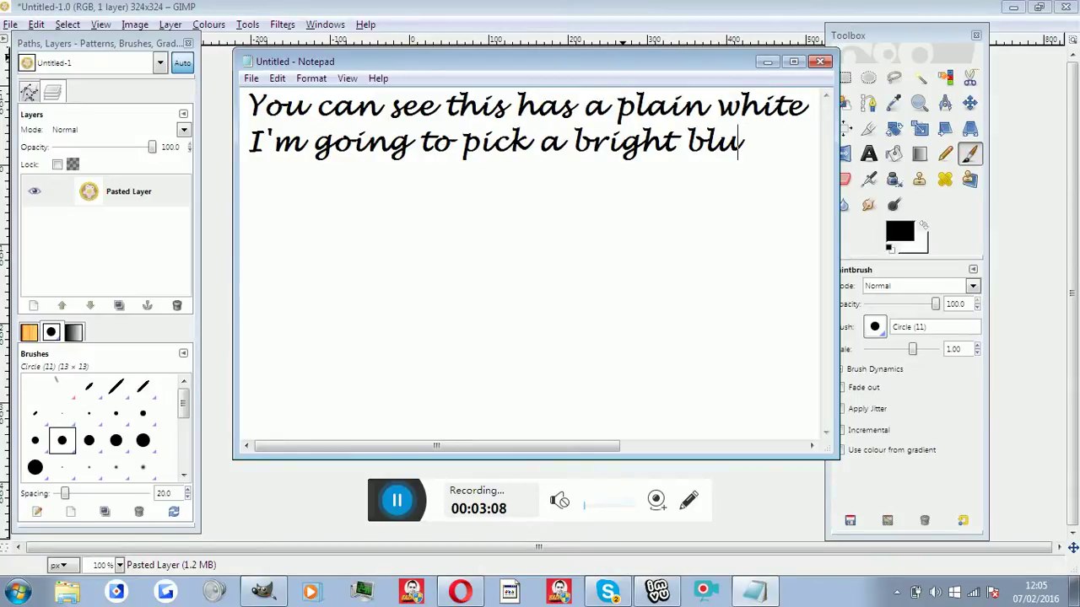
type("e.")
type("ou want t")
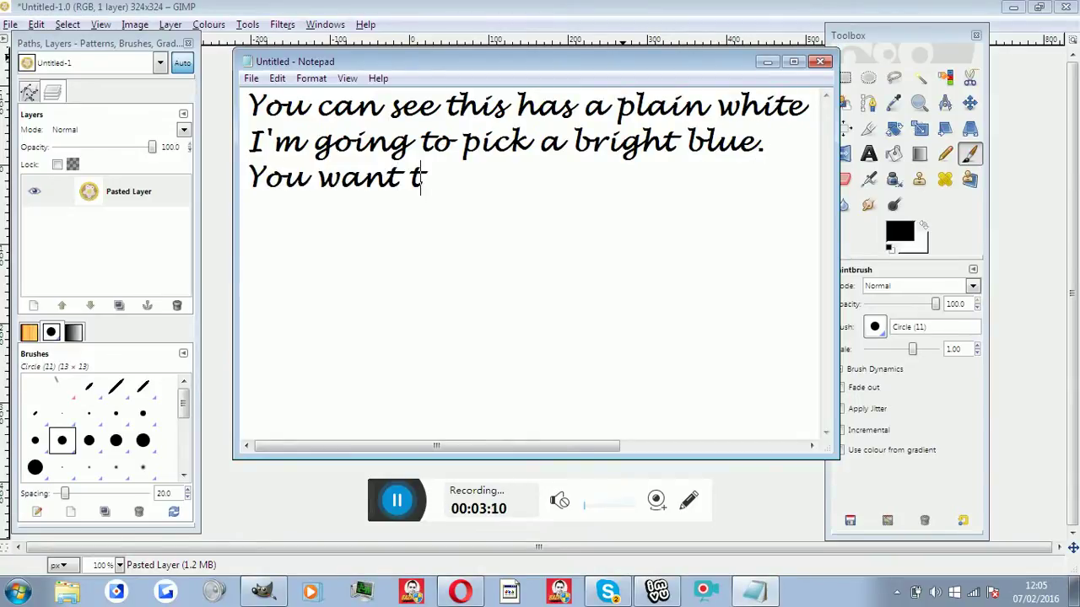
type("o pick a colou")
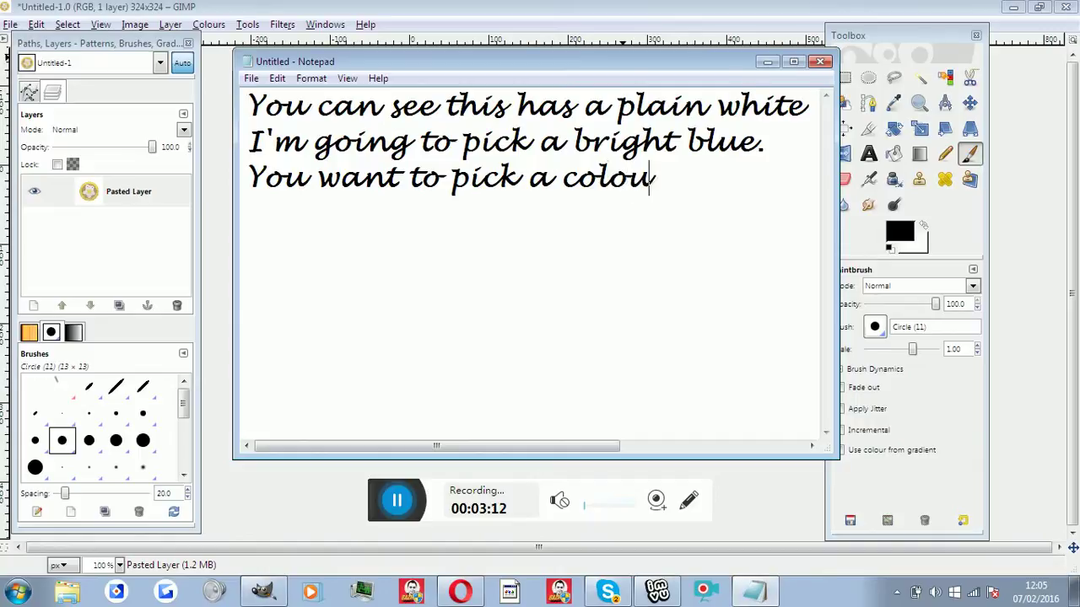
type("a")
key("BackSpace")
type("the p")
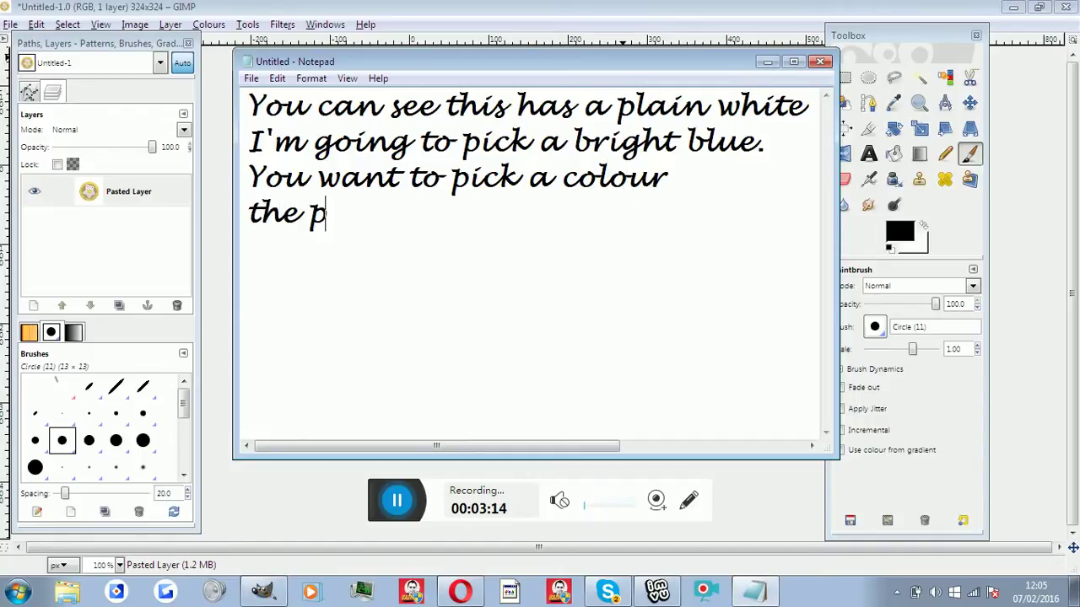
type("icture DOES")
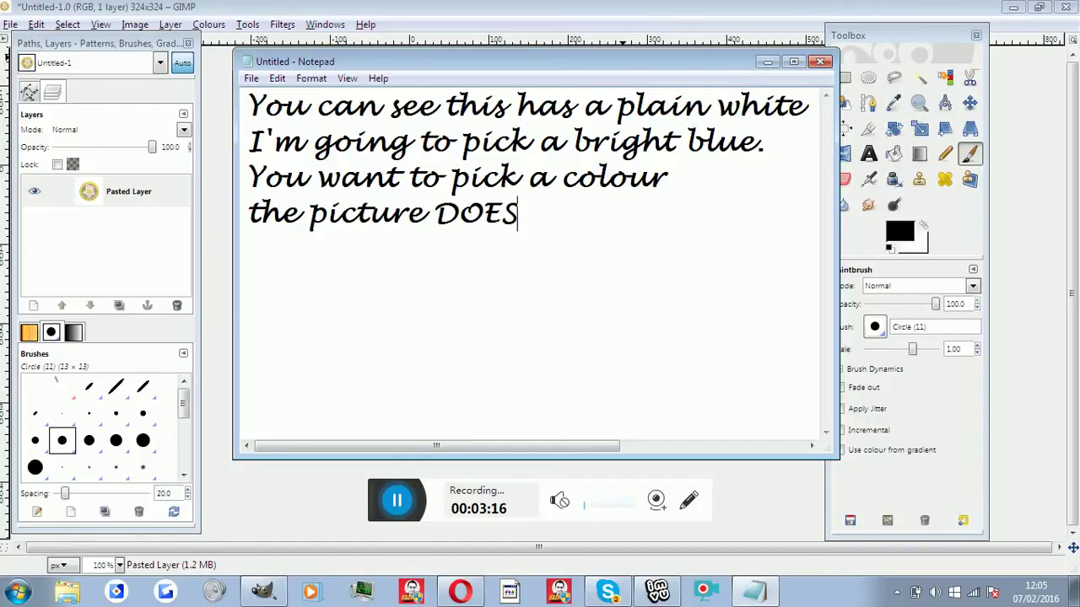
type("N''T")
key("BackSpace")
key("BackSpace")
key("BackSpace")
key("BackSpace")
type("doesn")
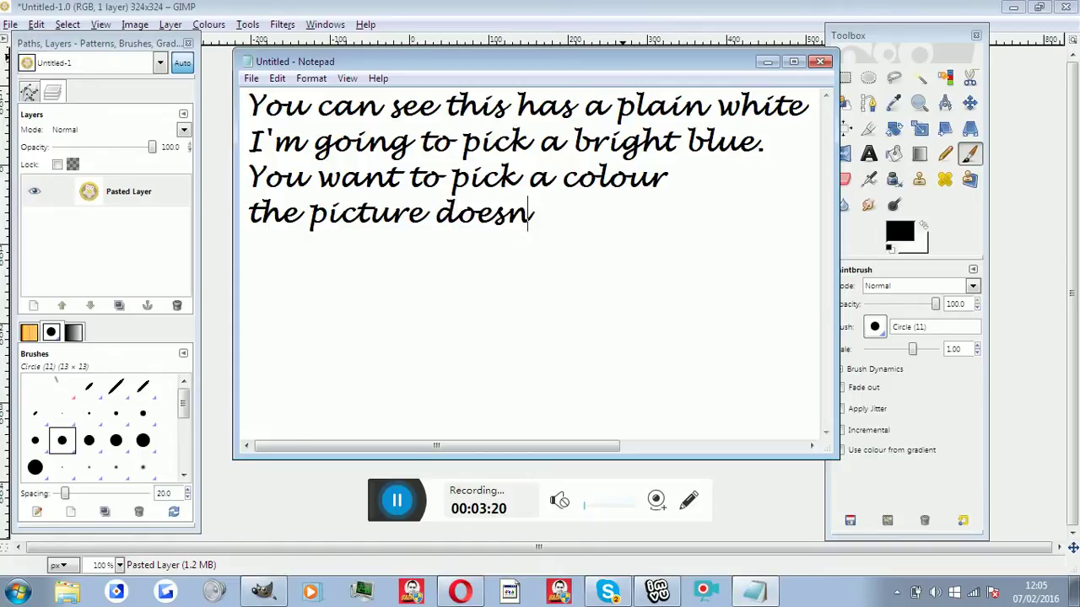
type("'t have.")
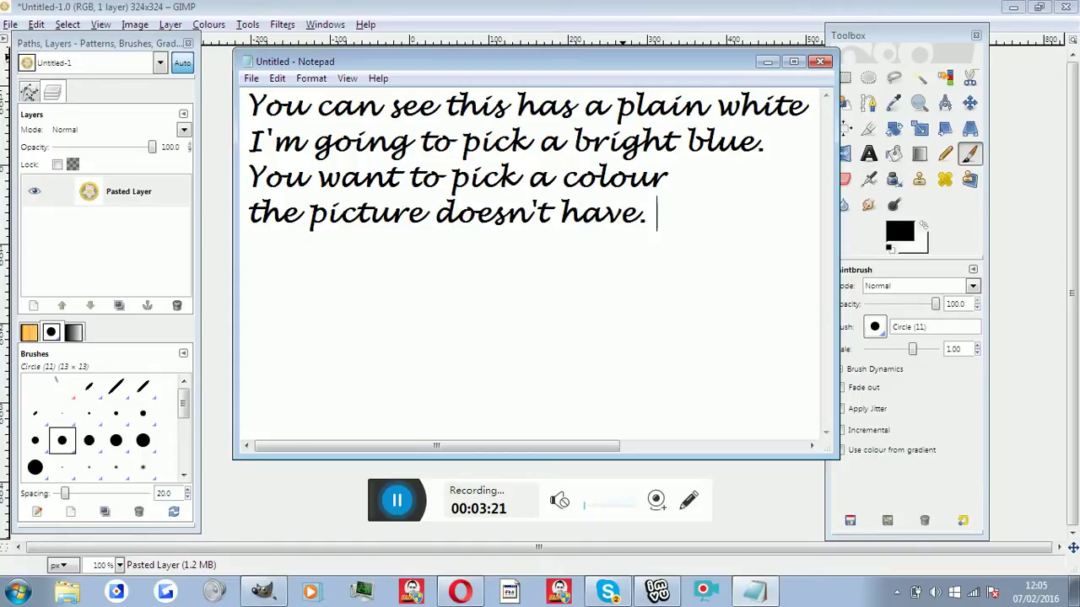
key("BackSpace")
key("BackSpace")
key("BackSpace")
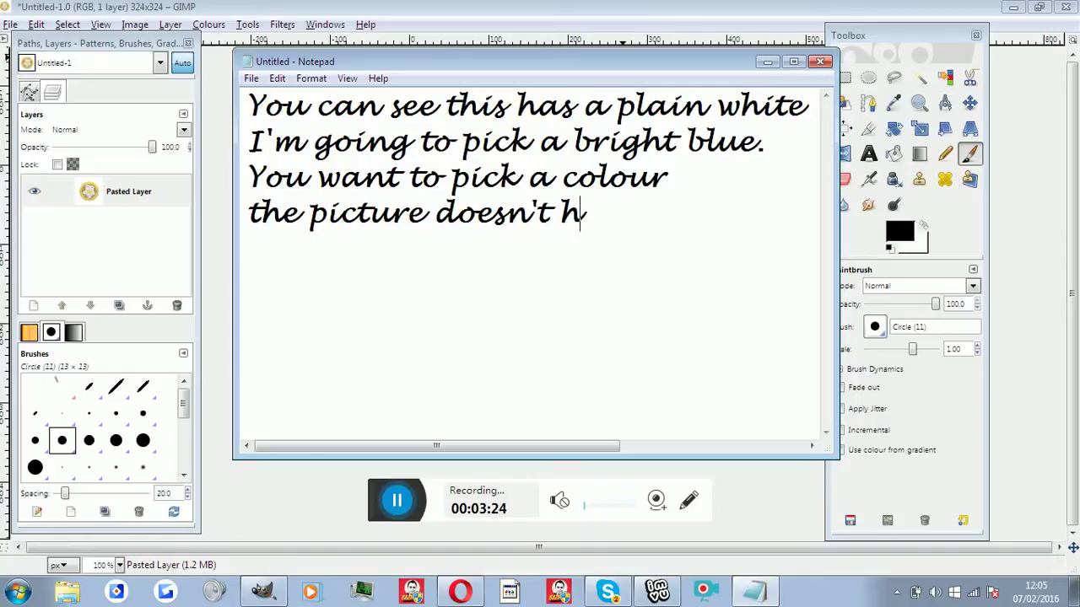
Step: Clear the note, type and erase 'So blue it is', then hide Notepad
left_click_drag(631, 217, 246, 39)
key("BackSpace")
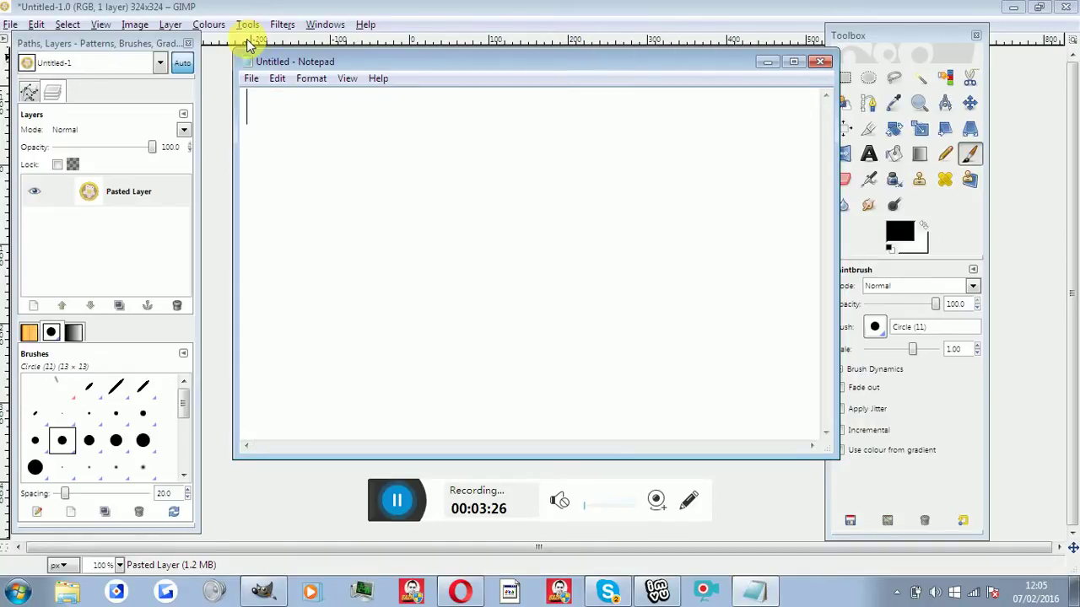
type("So blue i")
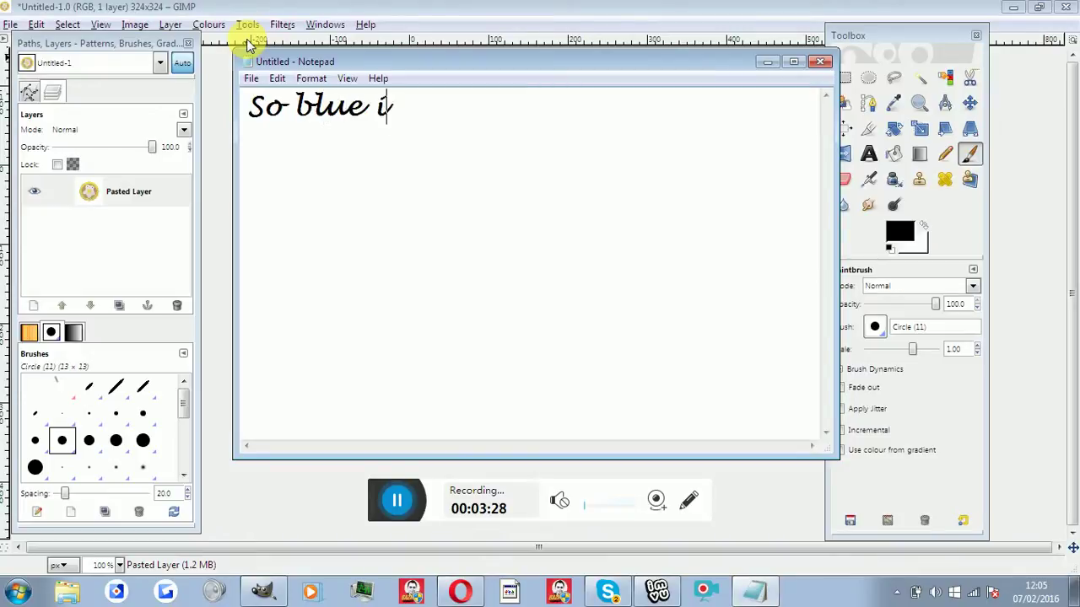
type("t is")
key("BackSpace")
key("BackSpace")
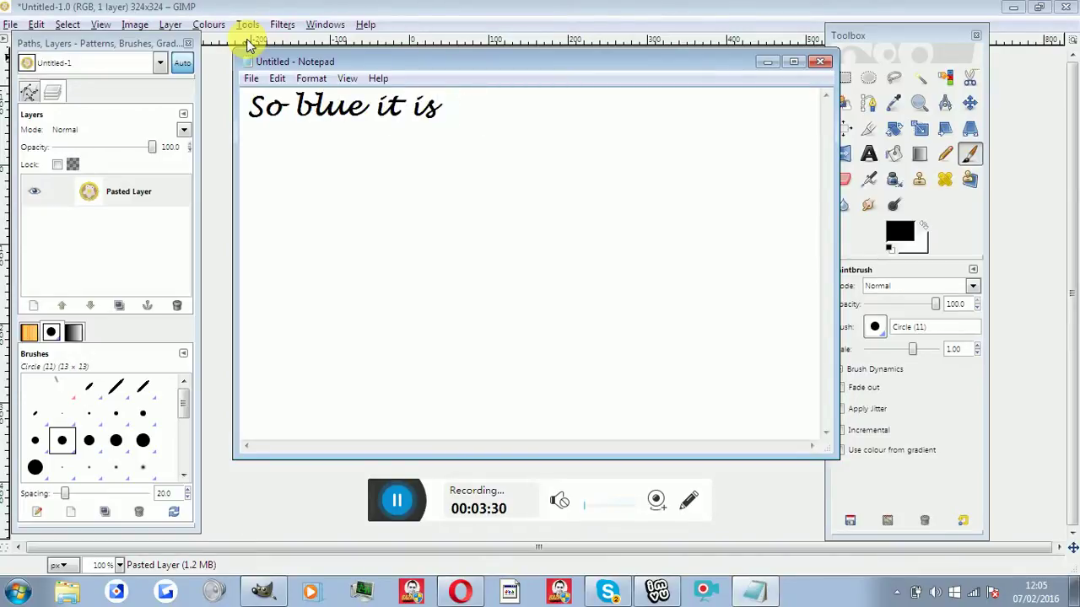
key("BackSpace")
key("BackSpace")
key("BackSpace")
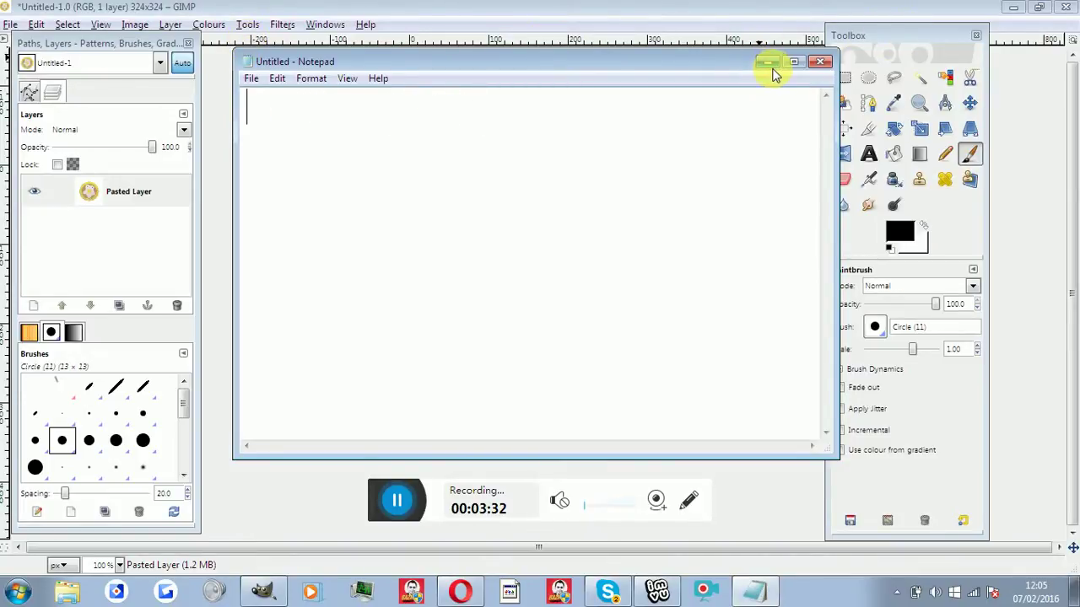
left_click(767, 63)
Step: Set the foreground colour to bright blue 000bff, shifting hue from cyan to 237
left_click(899, 239)
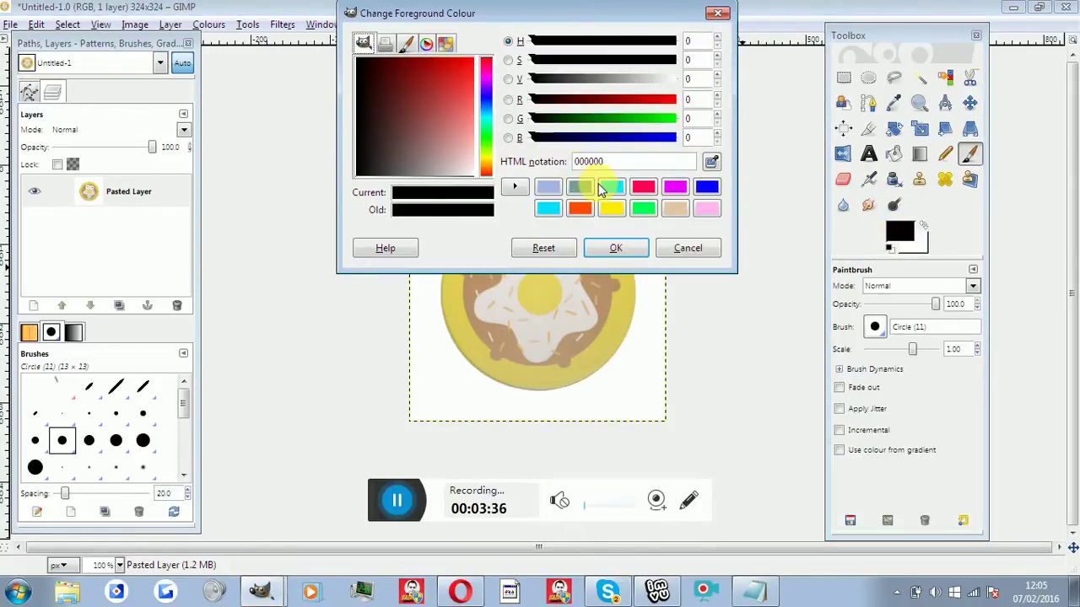
left_click(612, 187)
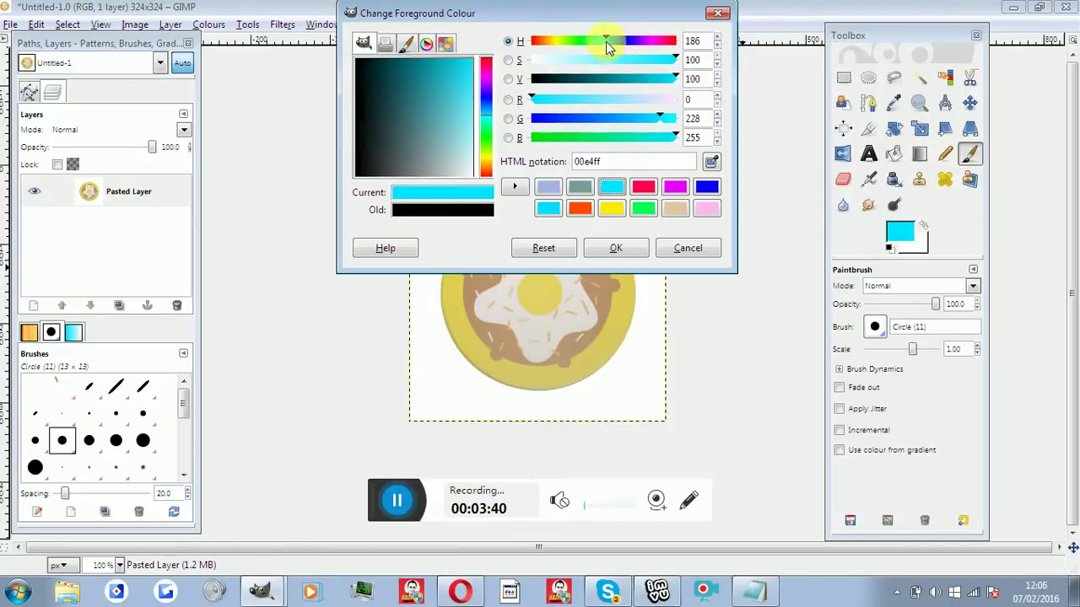
left_click_drag(606, 41, 626, 41)
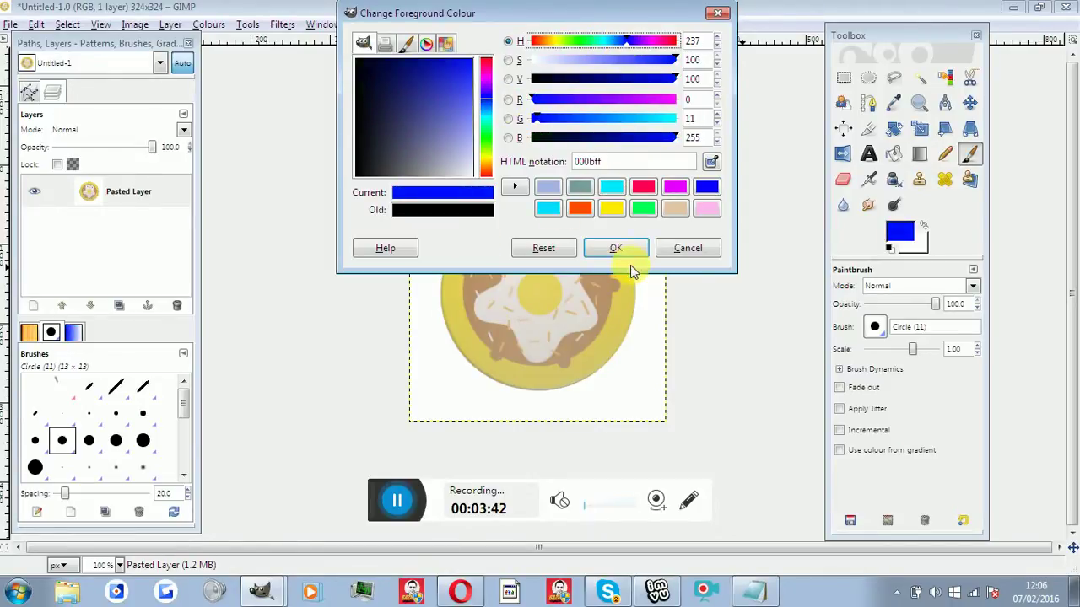
left_click(616, 248)
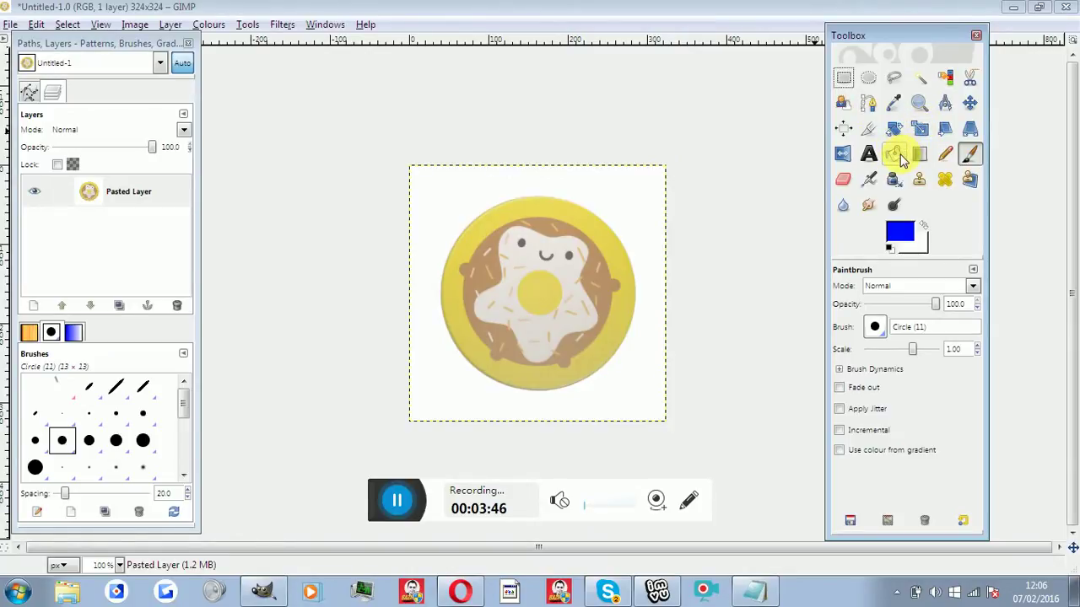
Step: Bucket-fill the white background around the donut with the blue foreground colour
left_click(896, 155)
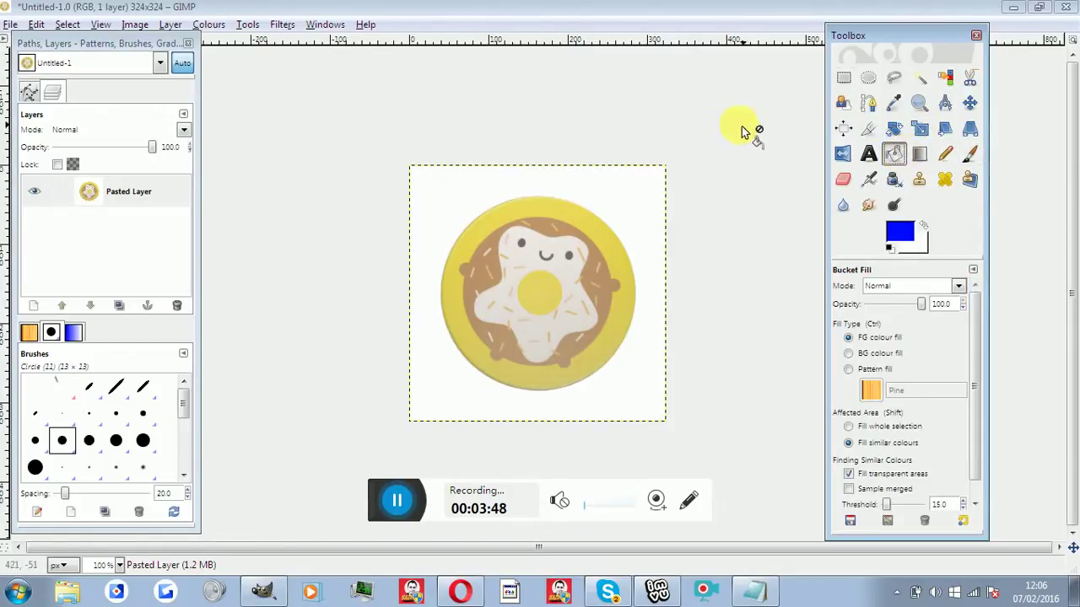
left_click(638, 190)
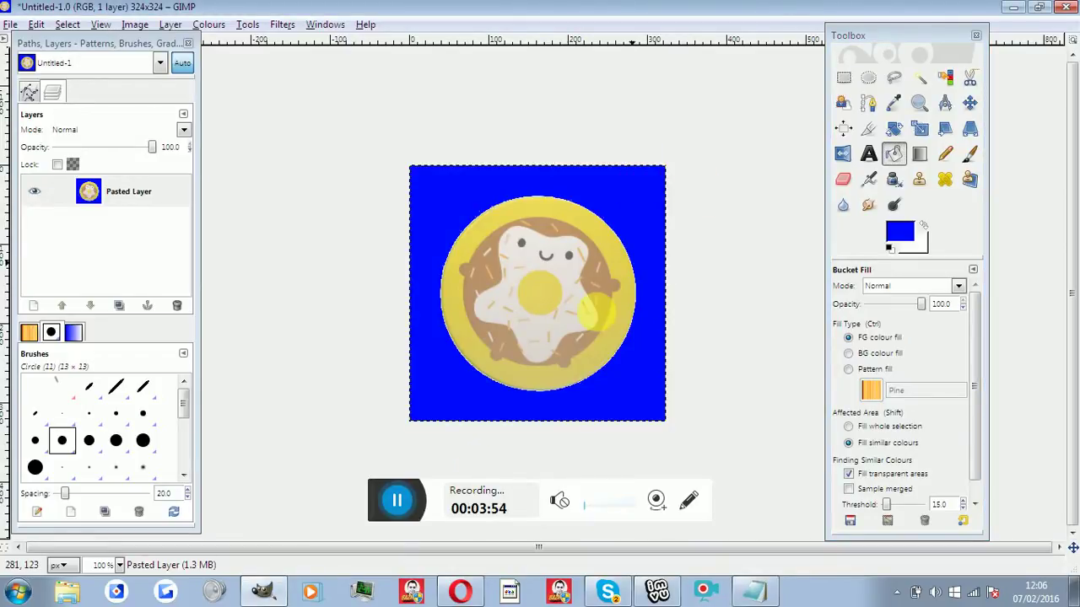
Step: Type and clear a note about filling all background spaces, then minimize Notepad
left_click(754, 590)
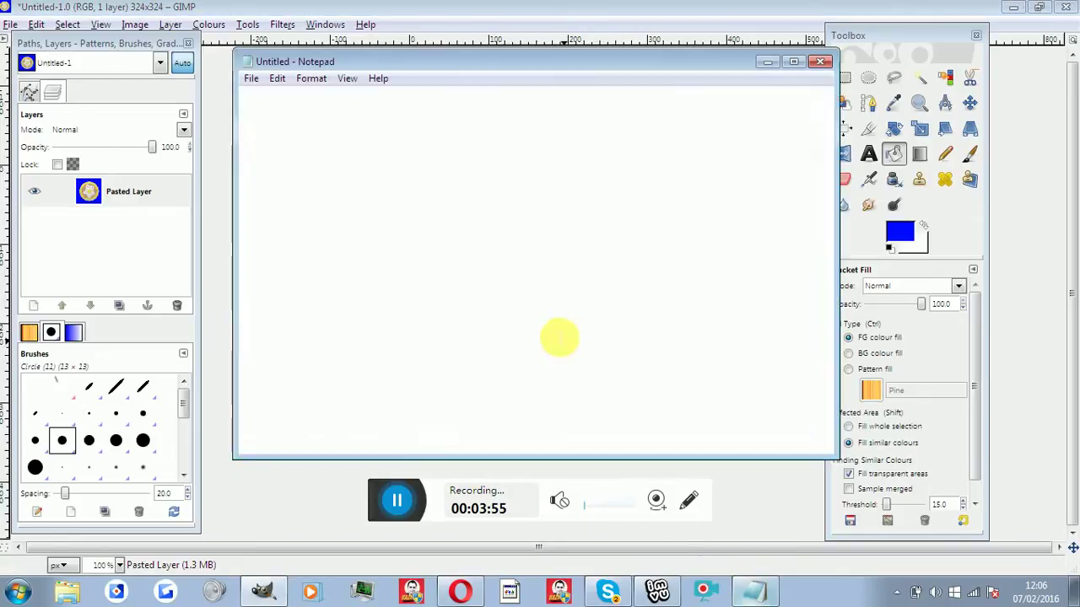
type("Then jus")
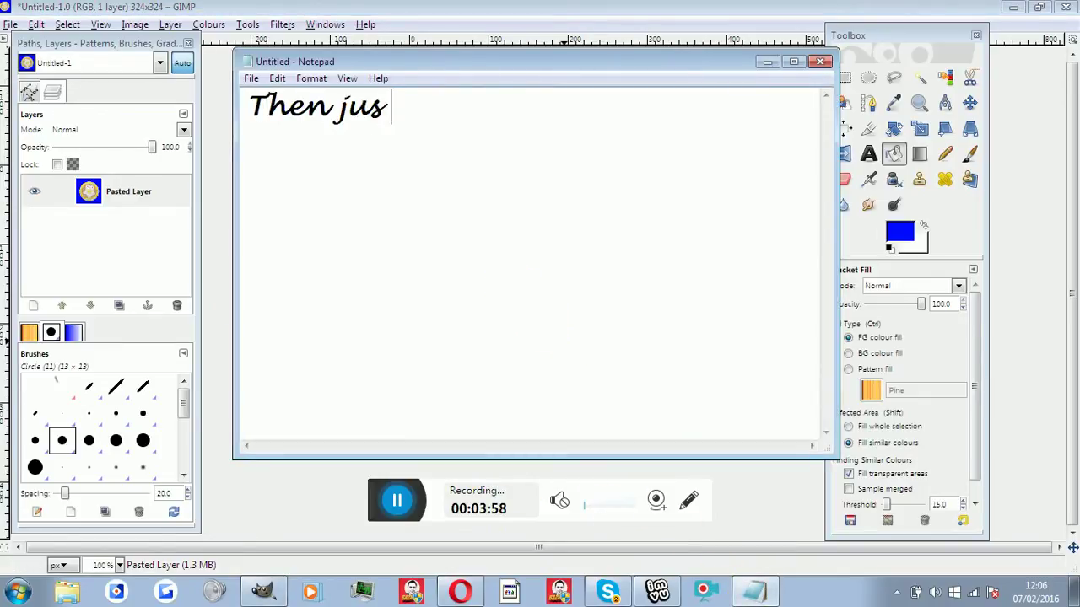
type(" fu")
type("ll")
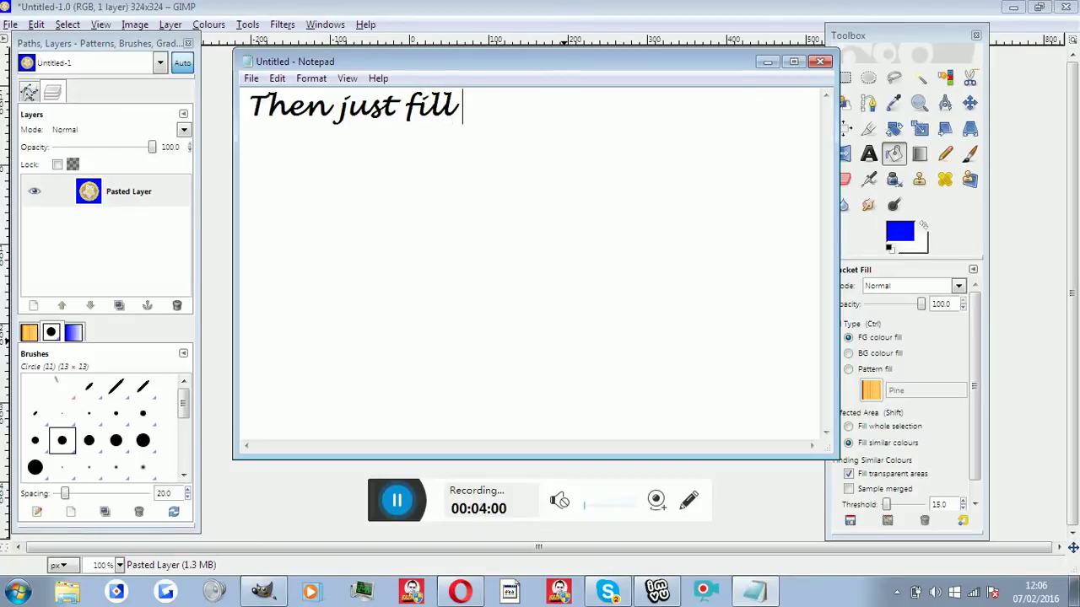
type(" in the")
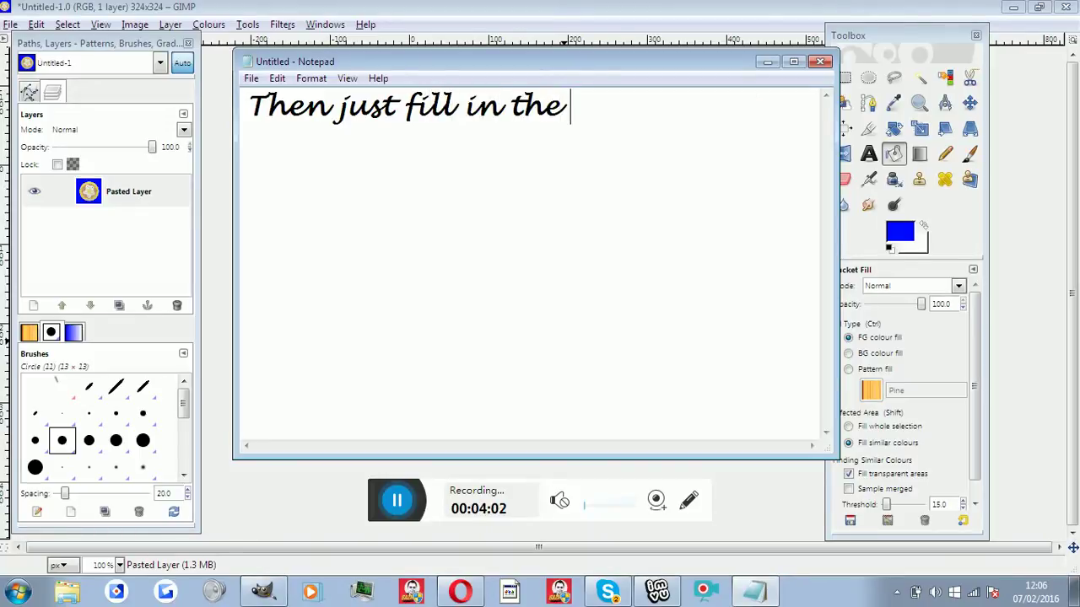
type(" background")
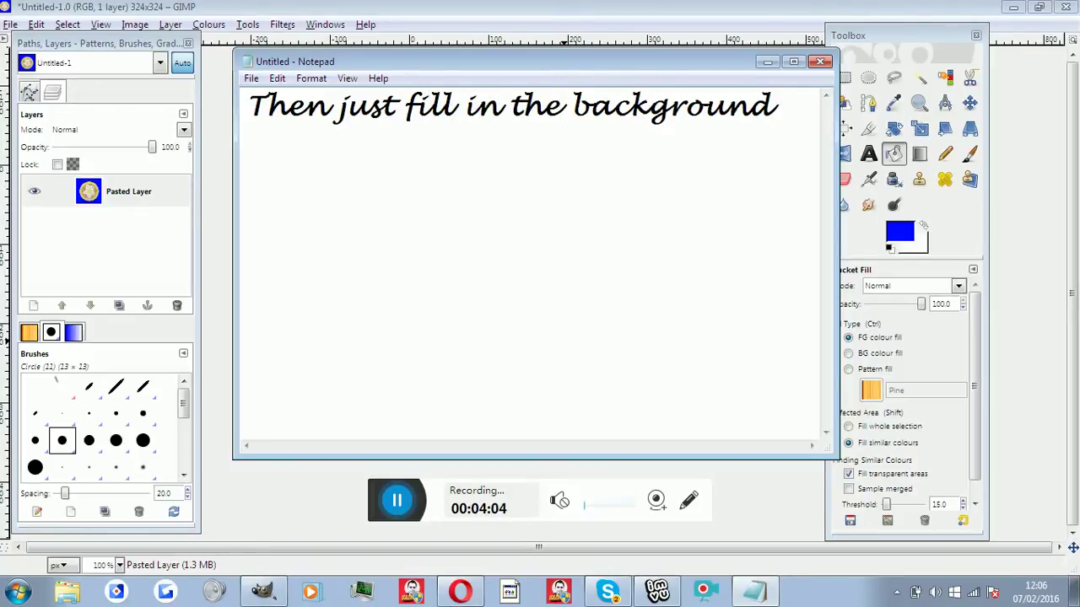
key("Return")
type("make sur")
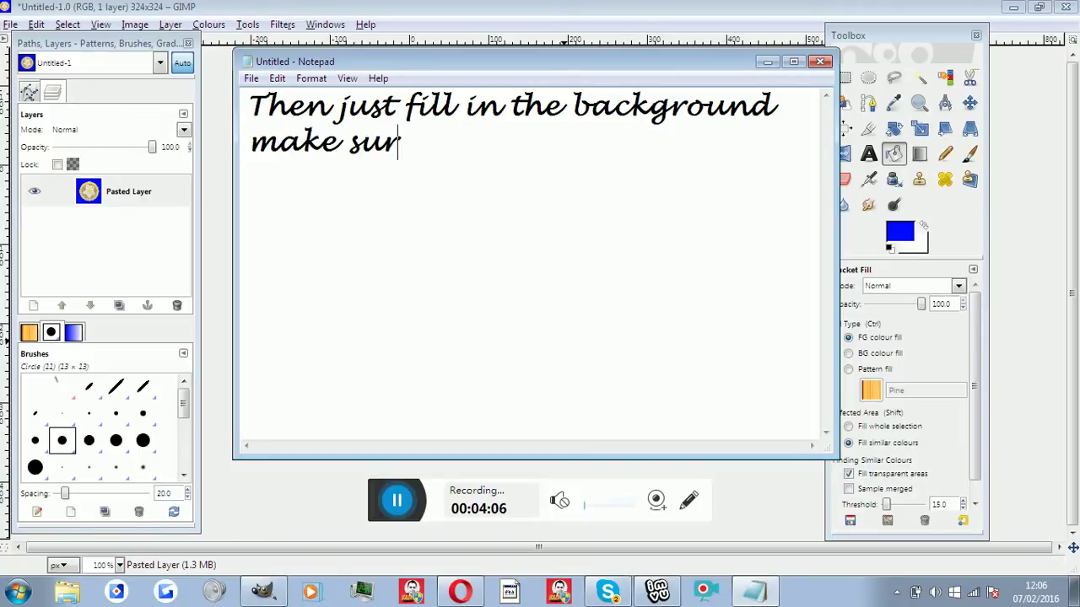
type("e you co")
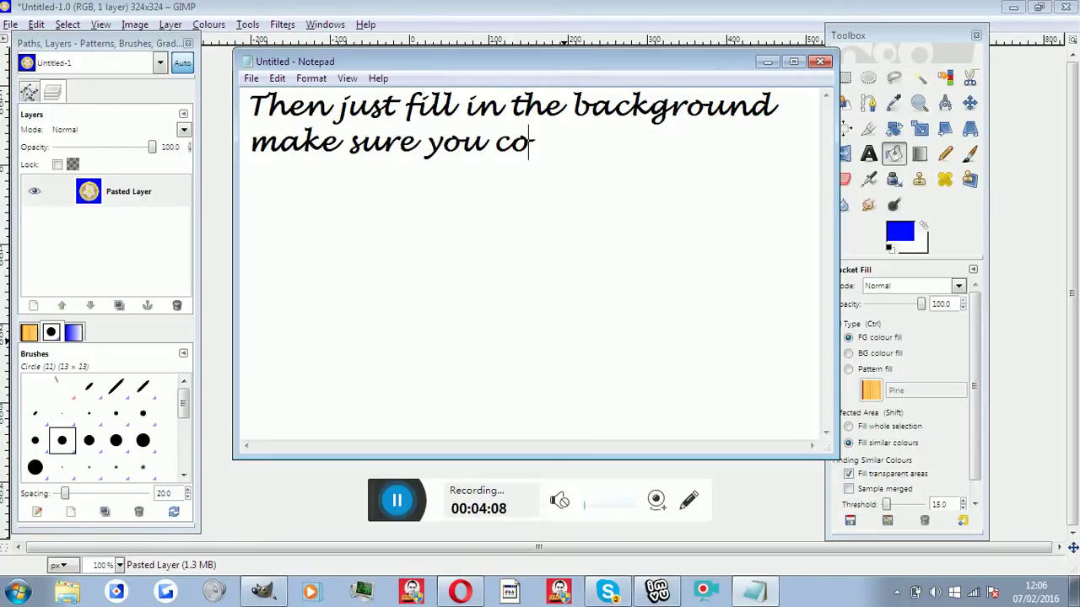
type("lour ")
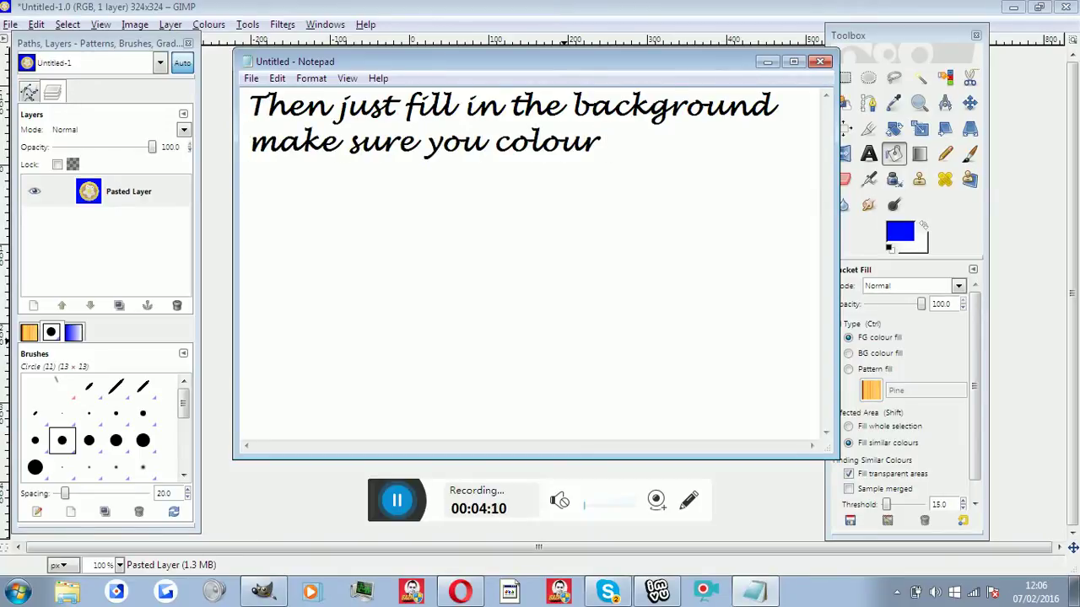
type("a")
type("llspaces y")
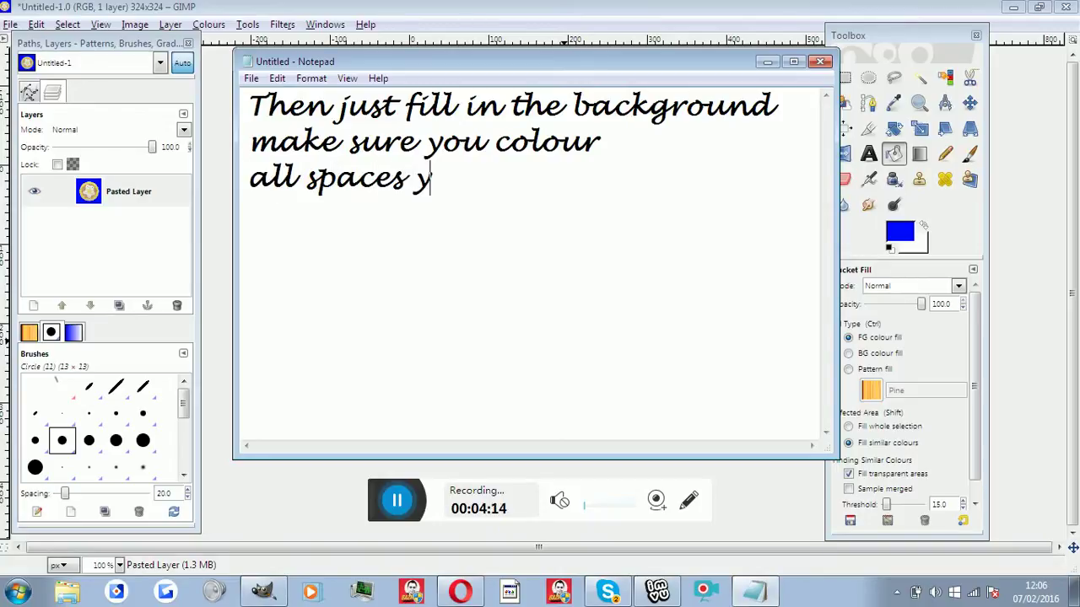
type("ou want to")
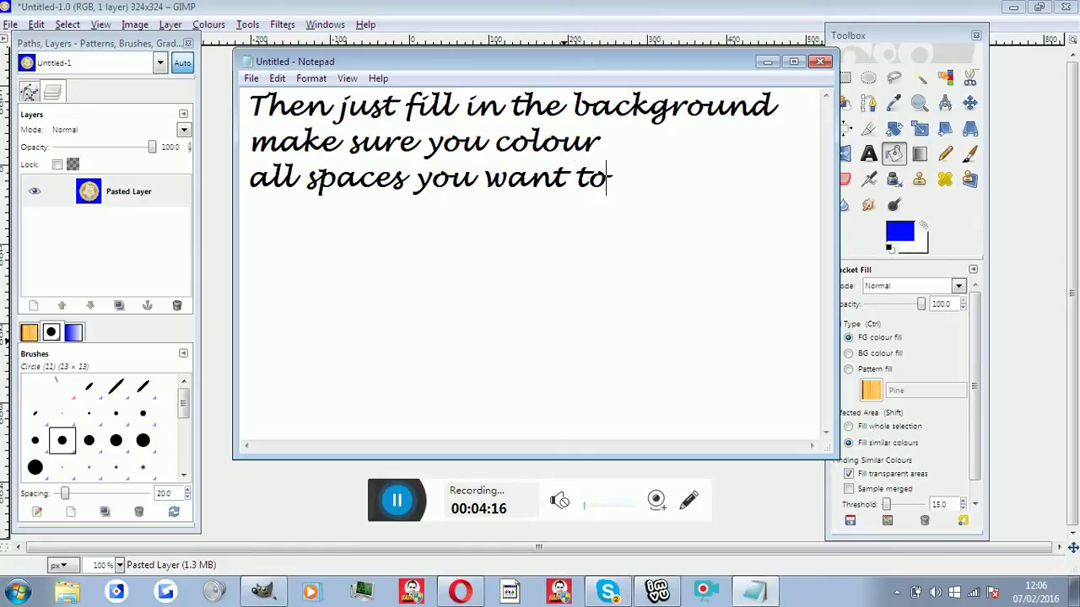
type(" go :3")
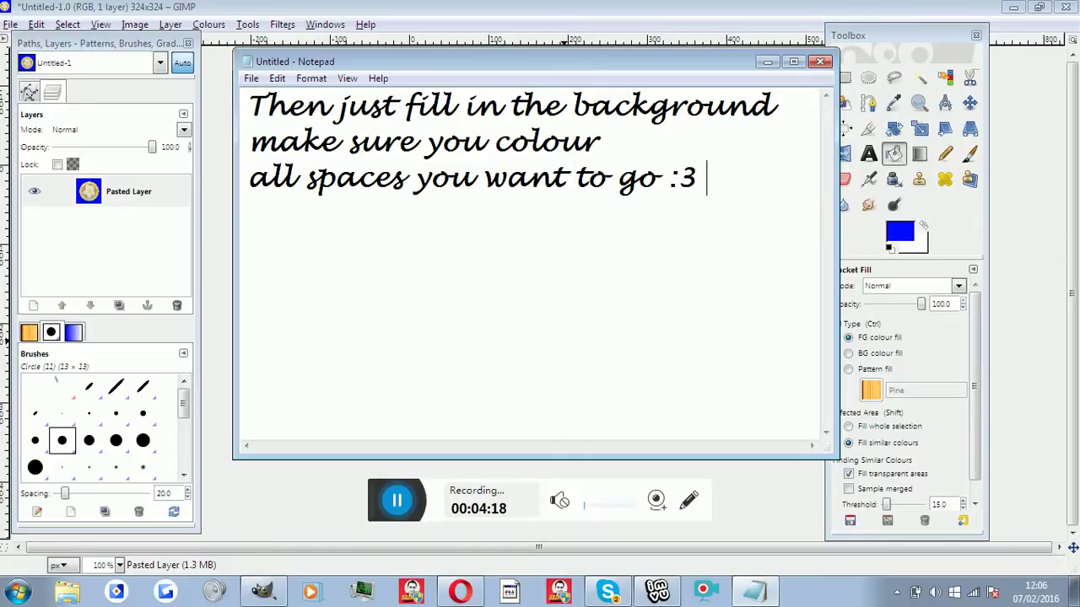
left_click_drag(771, 210, 173, 53)
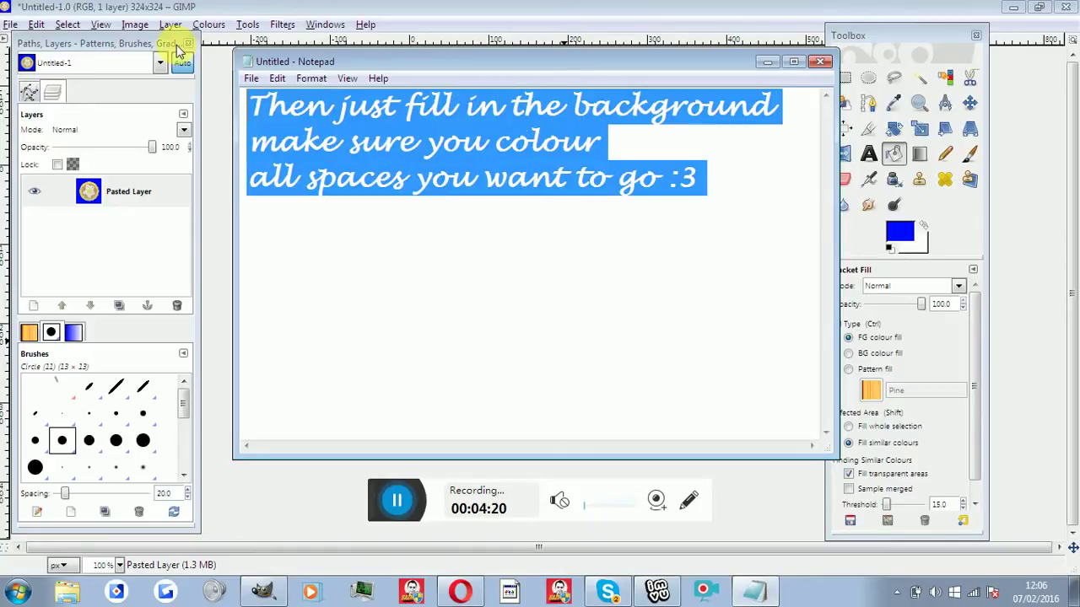
key("Delete")
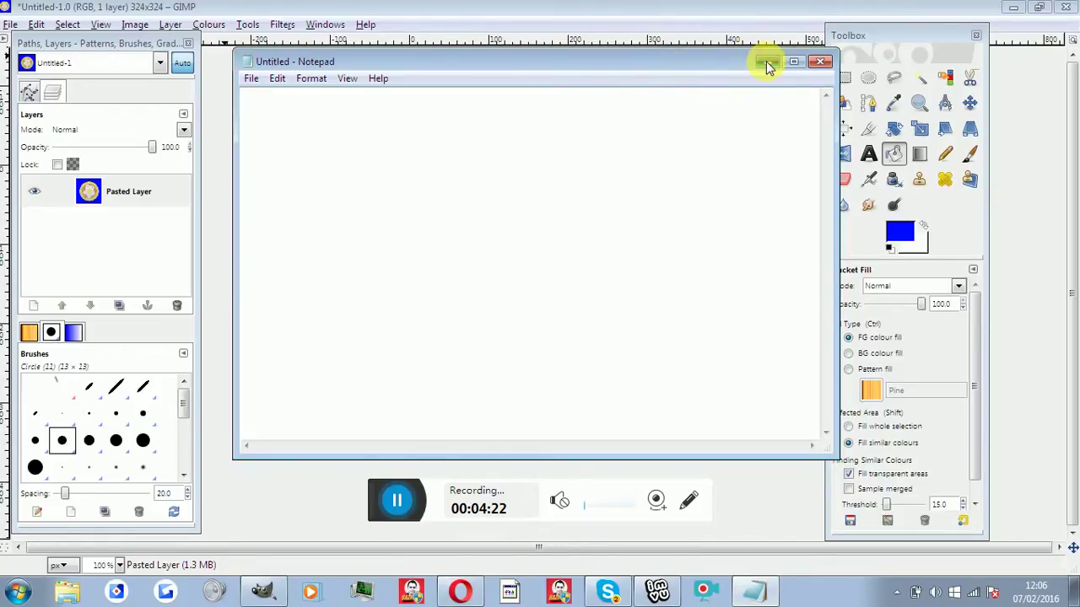
left_click(767, 62)
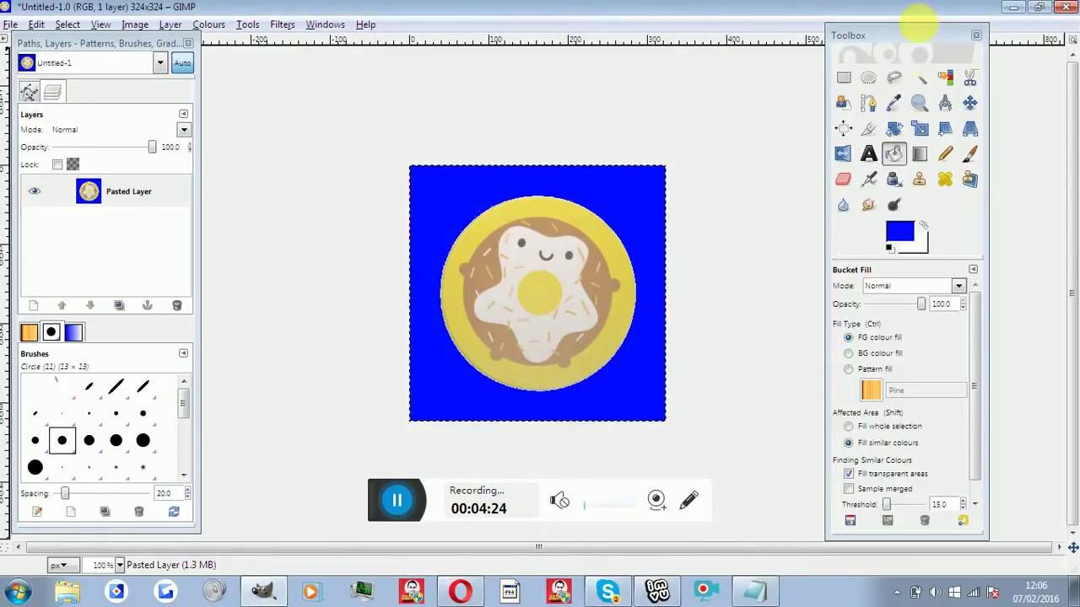
Step: Select the blue background around the donut with Select by Colour, then restore Notepad
left_click(946, 78)
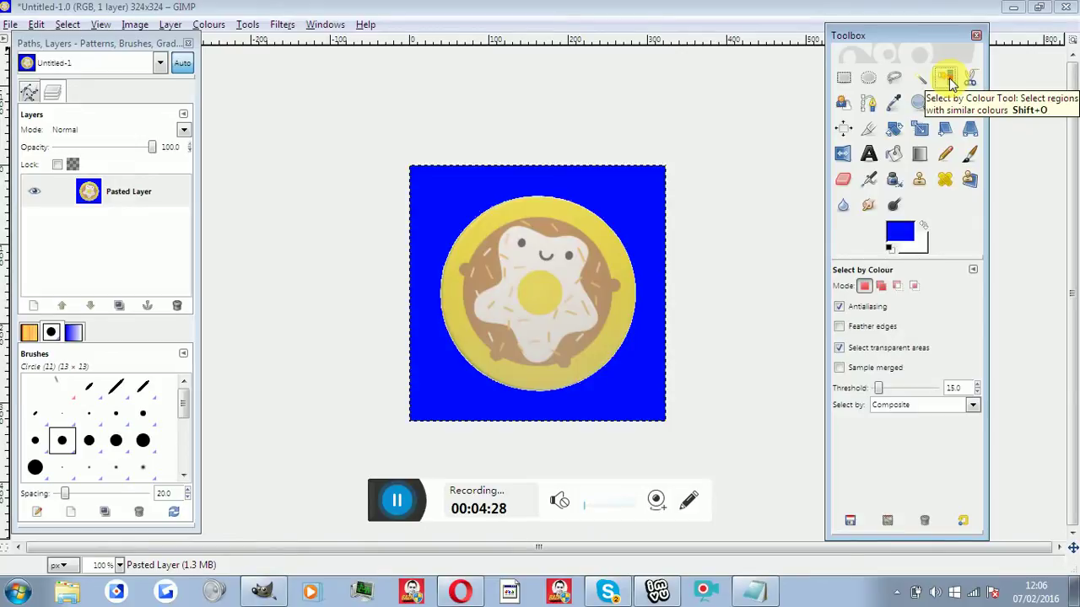
left_click(616, 200)
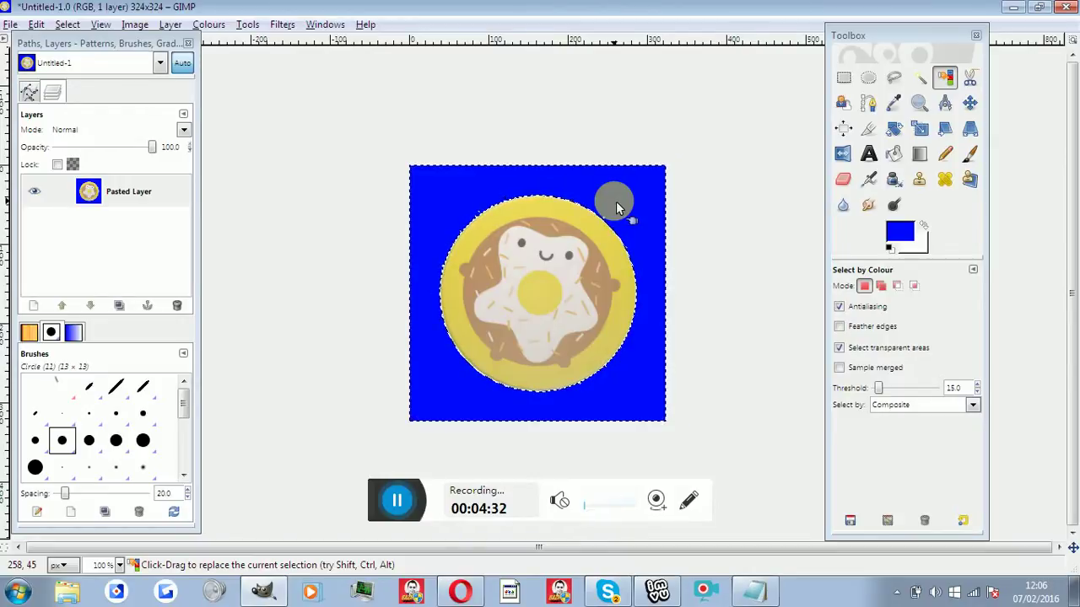
left_click(740, 583)
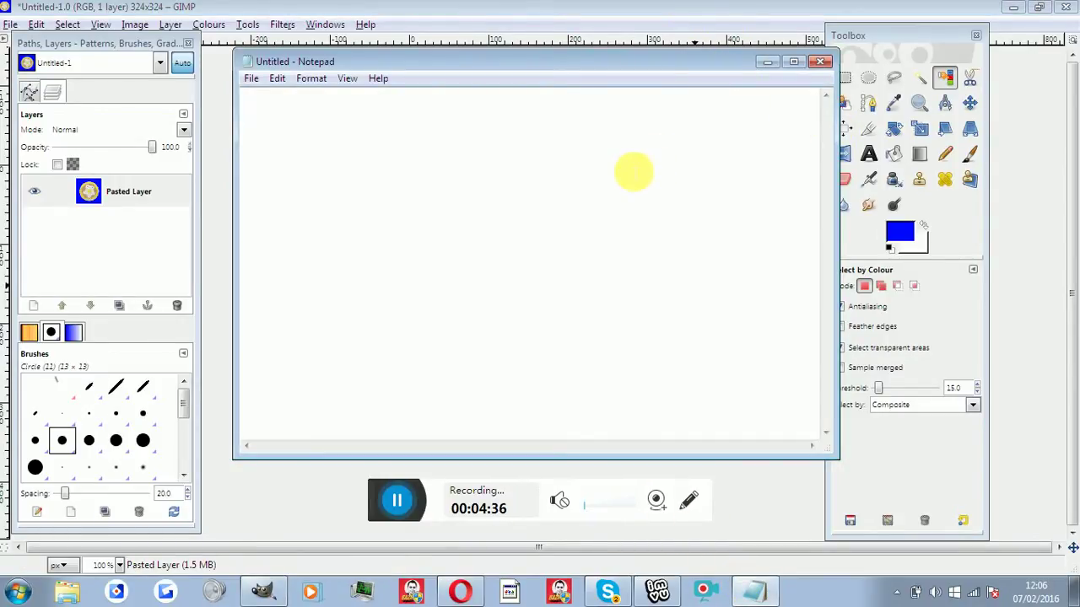
Step: Type 'Then select the tool with the Red, Blue and green. then click the background'
type("Then selec")
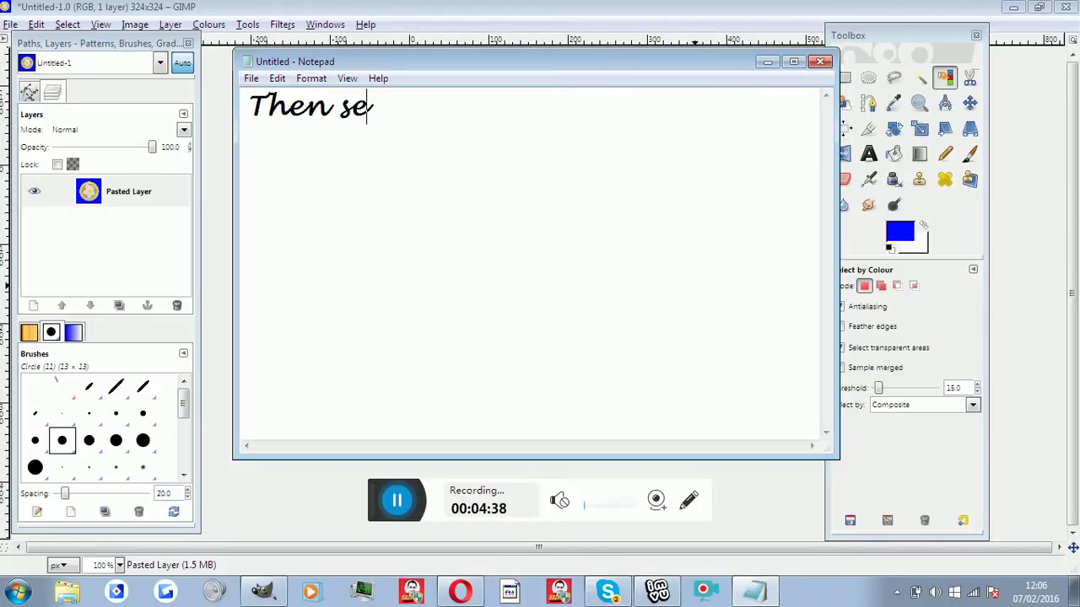
type("t ")
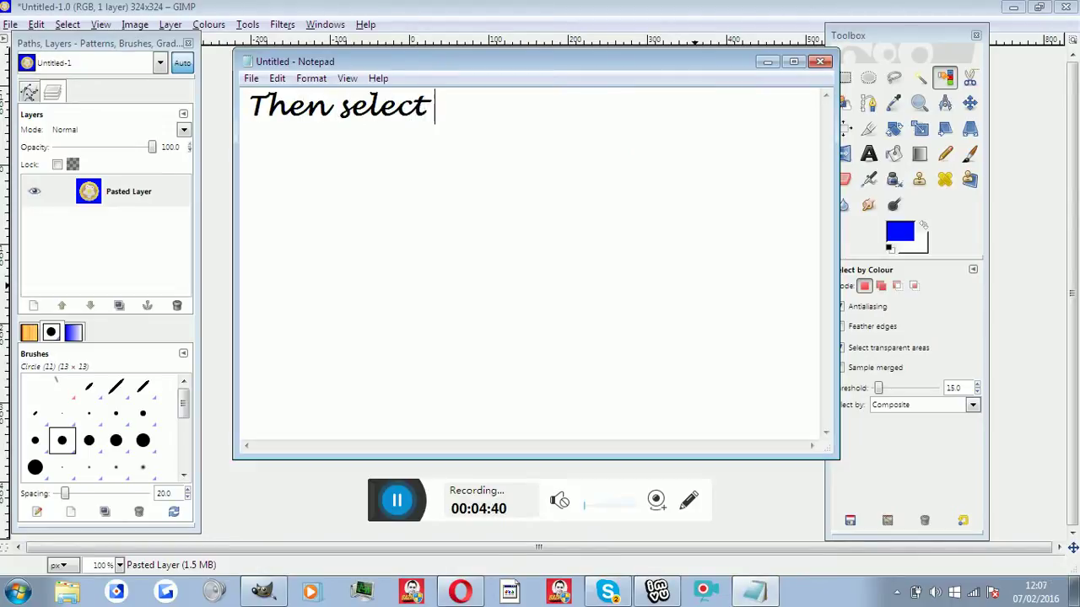
type("the tool")
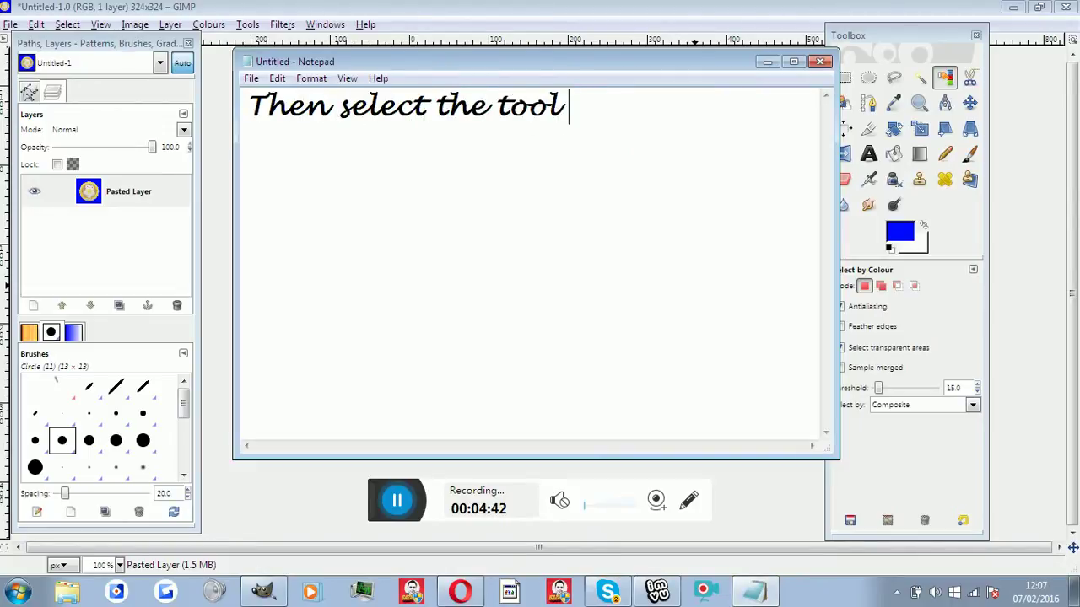
type(" with the Re")
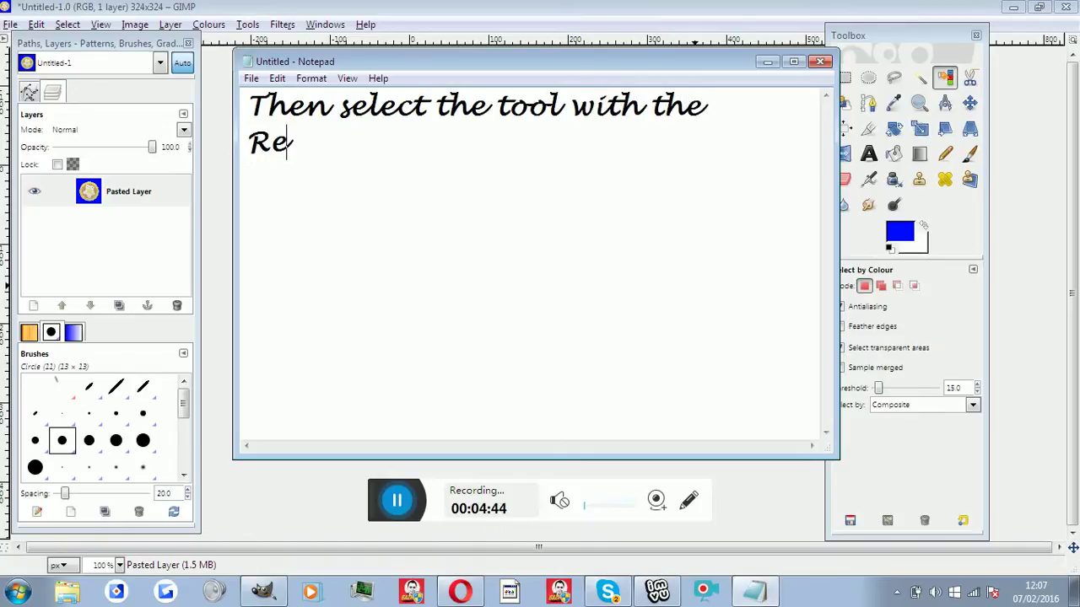
type("d, Blue a")
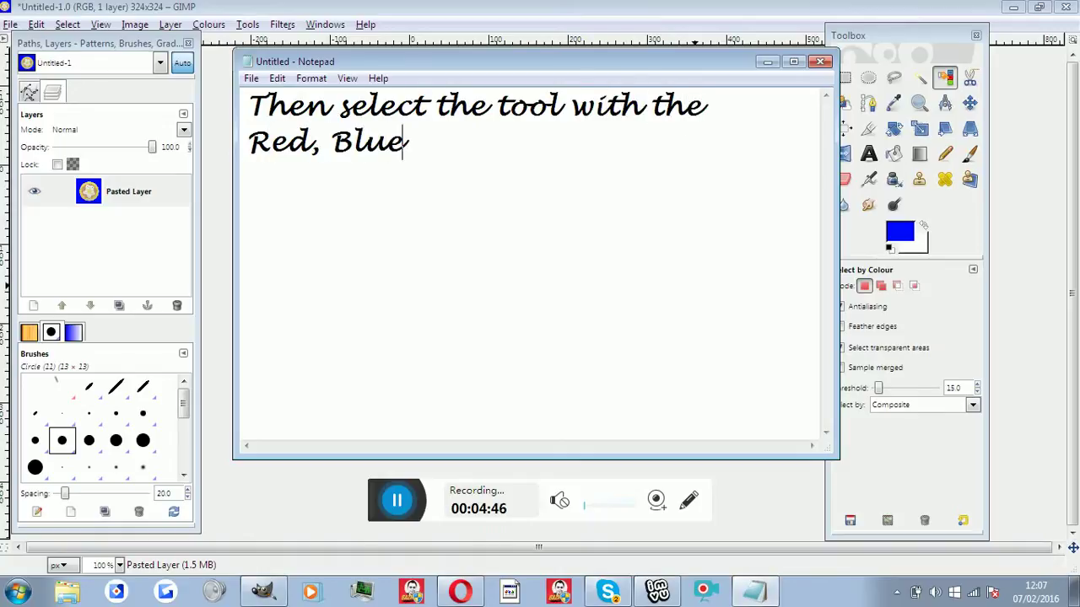
type("nd gre")
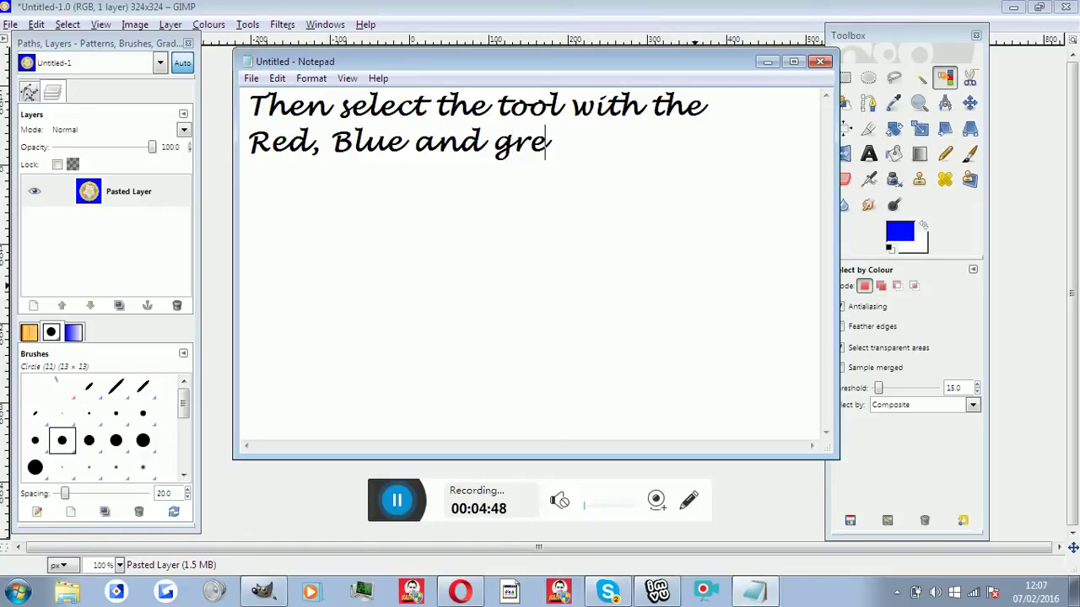
type("en. ")
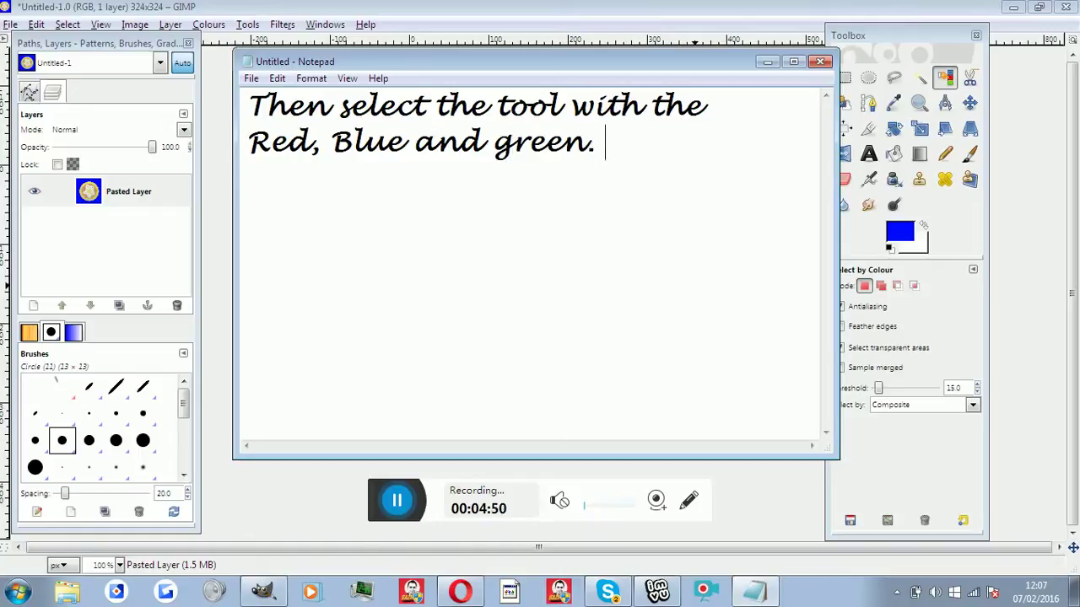
type("then click ")
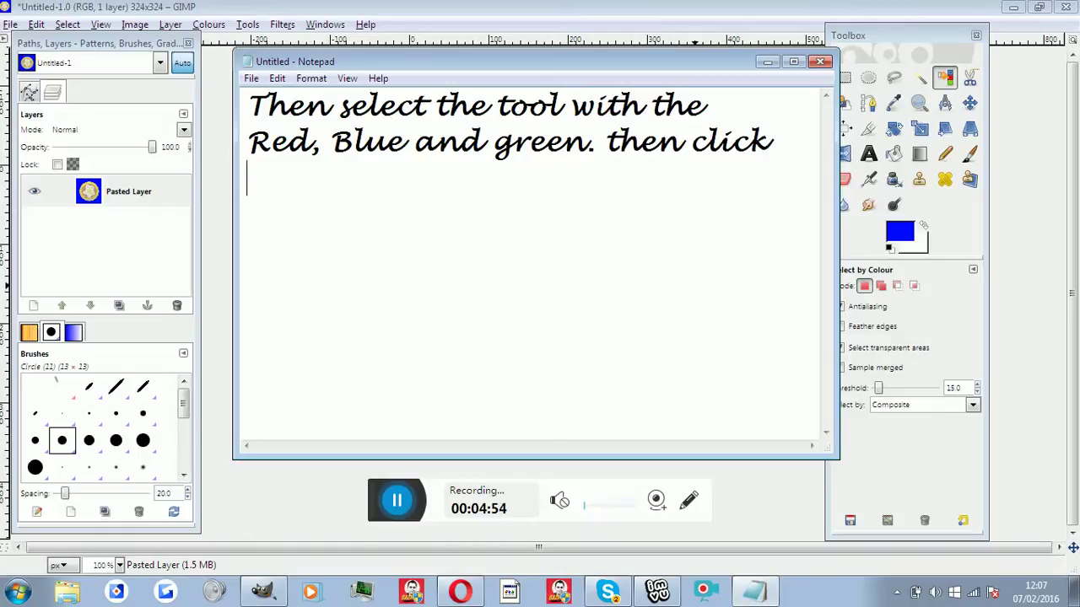
type("the backgro")
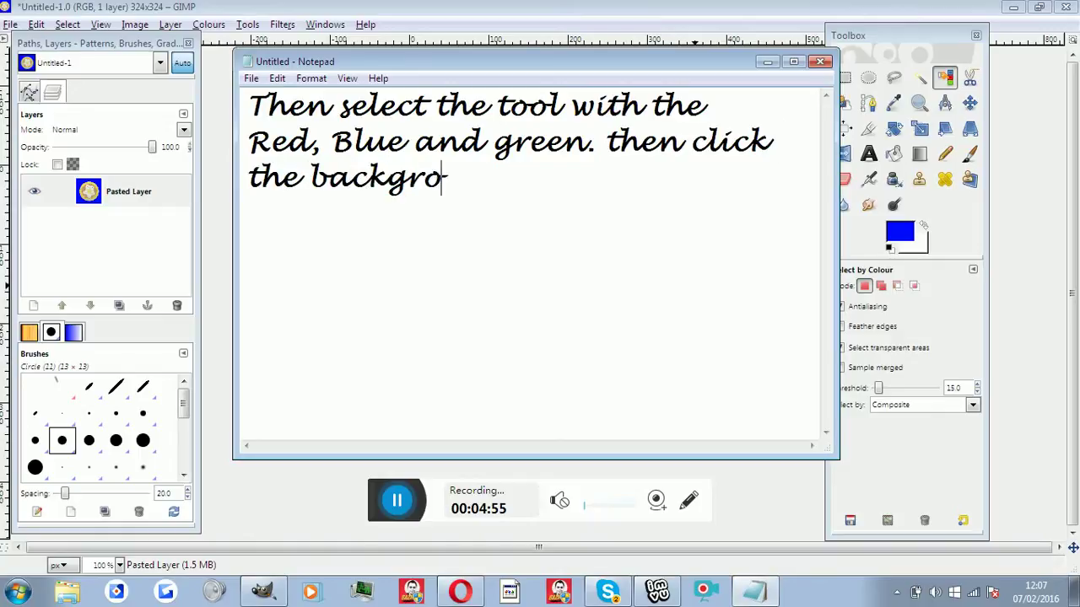
type("und ^_^")
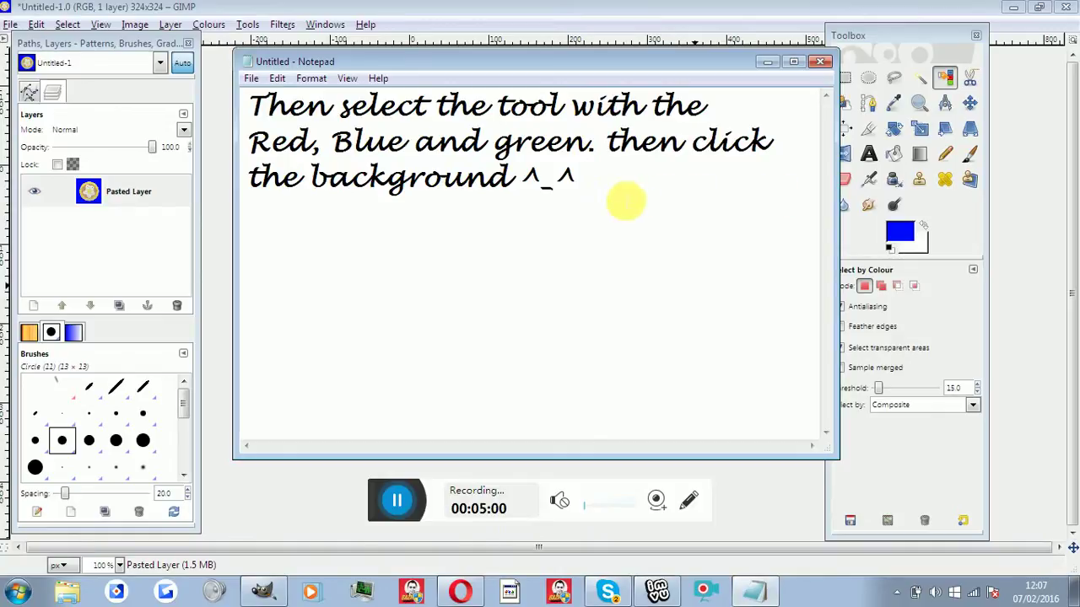
mouse_move(624, 197)
left_mouse_down()
mouse_move(313, 88)
mouse_move(250, 101)
left_mouse_up()
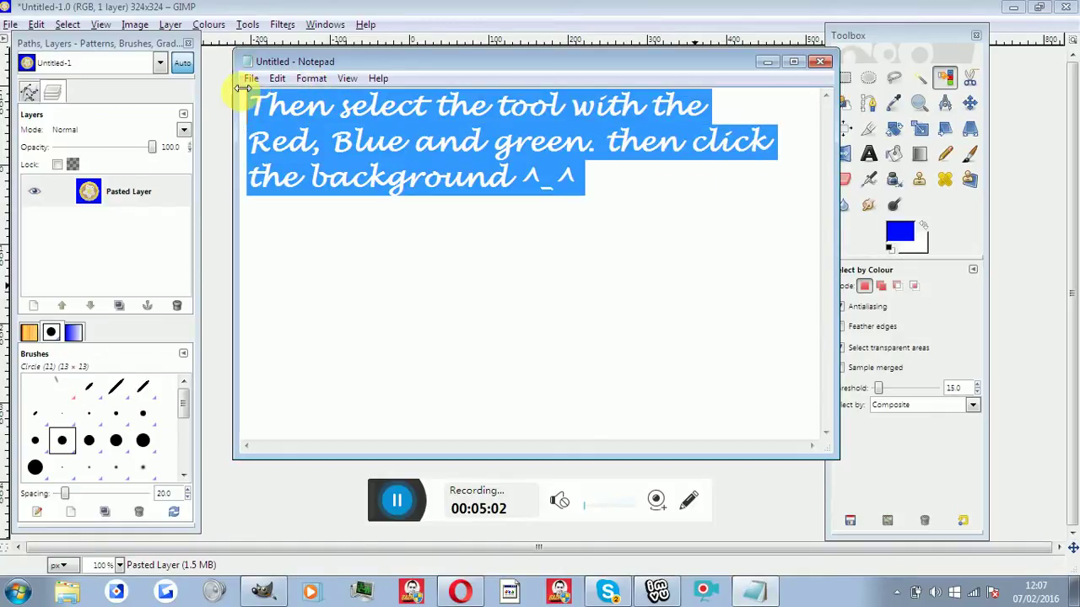
key("BackSpace")
type("I")
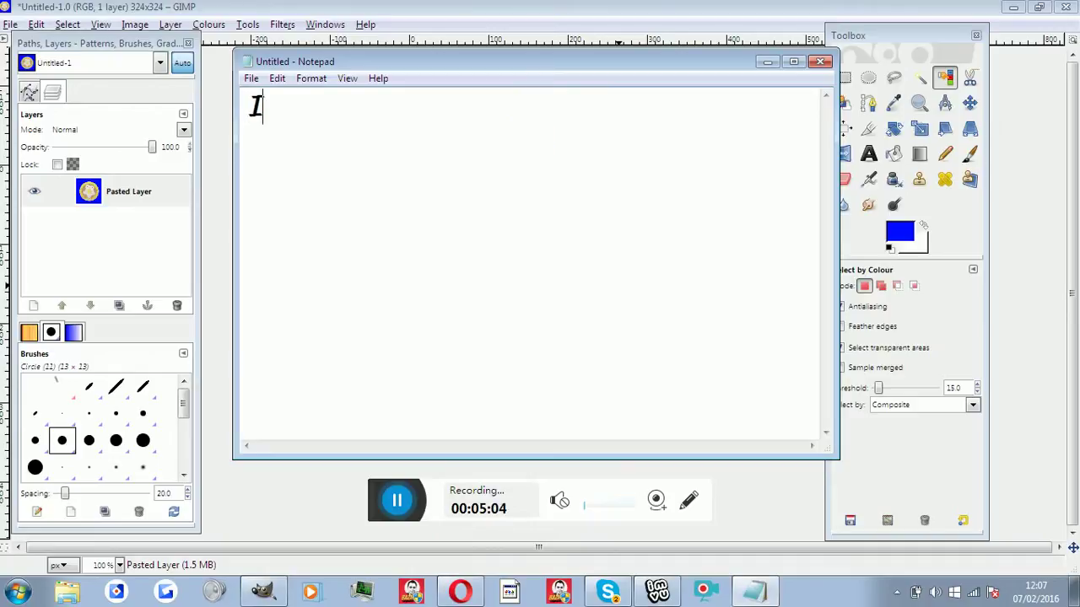
type("'ve just done")
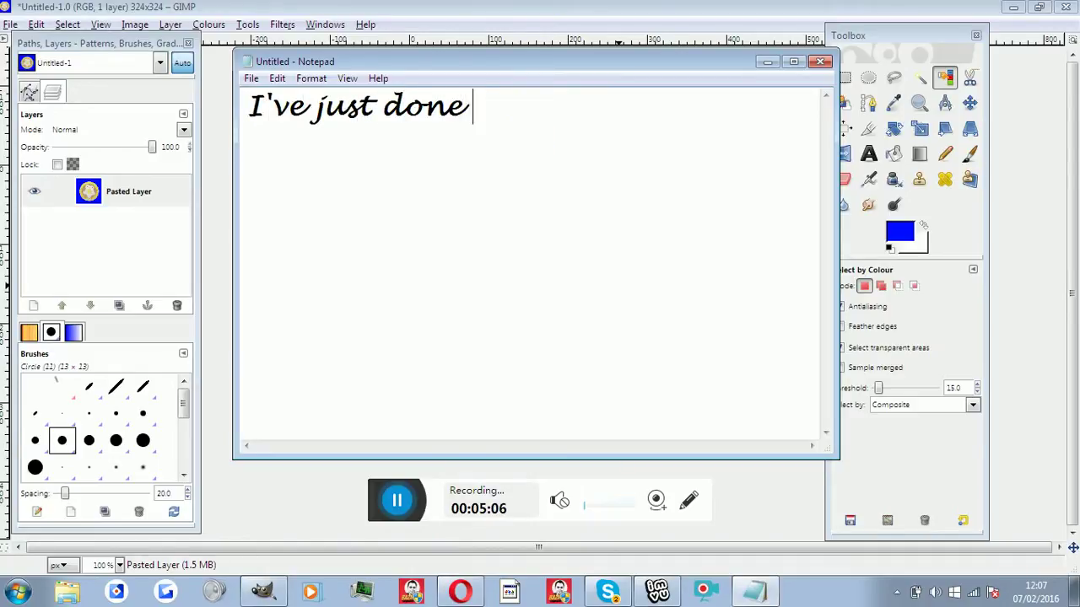
type(" th")
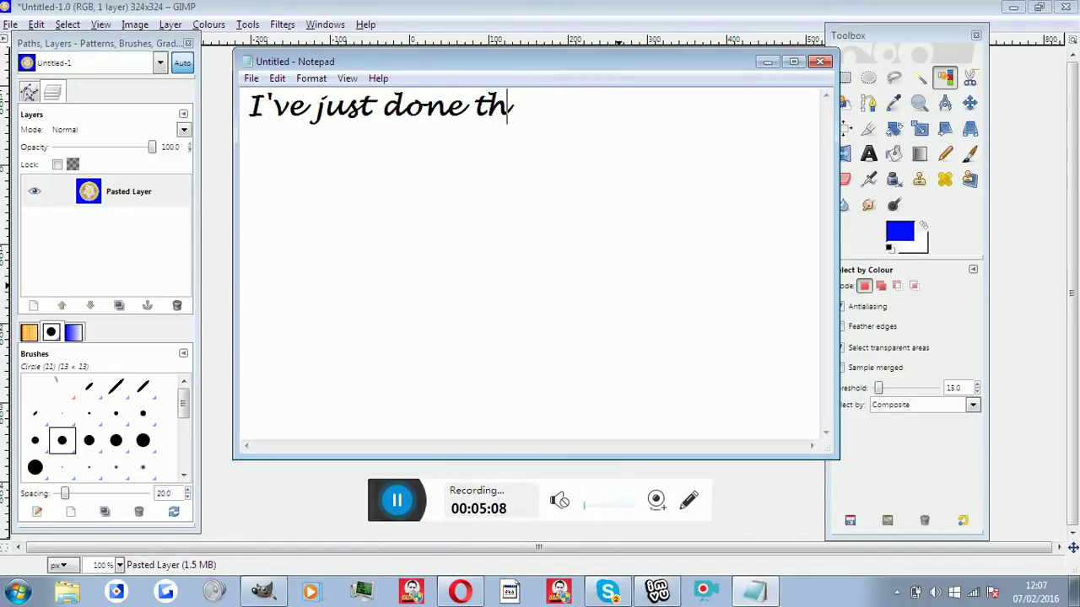
type("sat s")
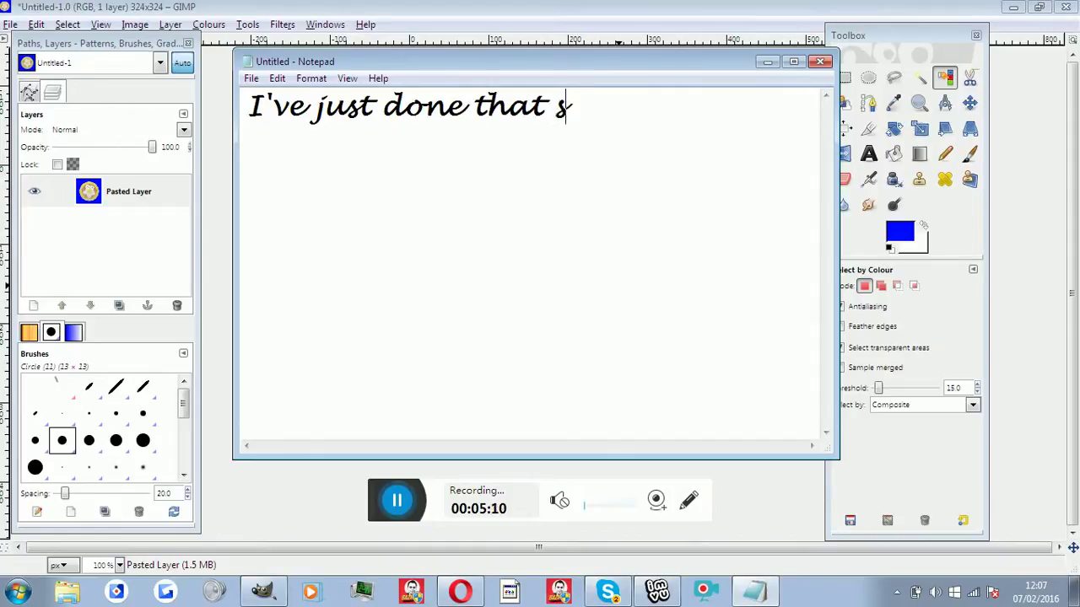
type("o what you n")
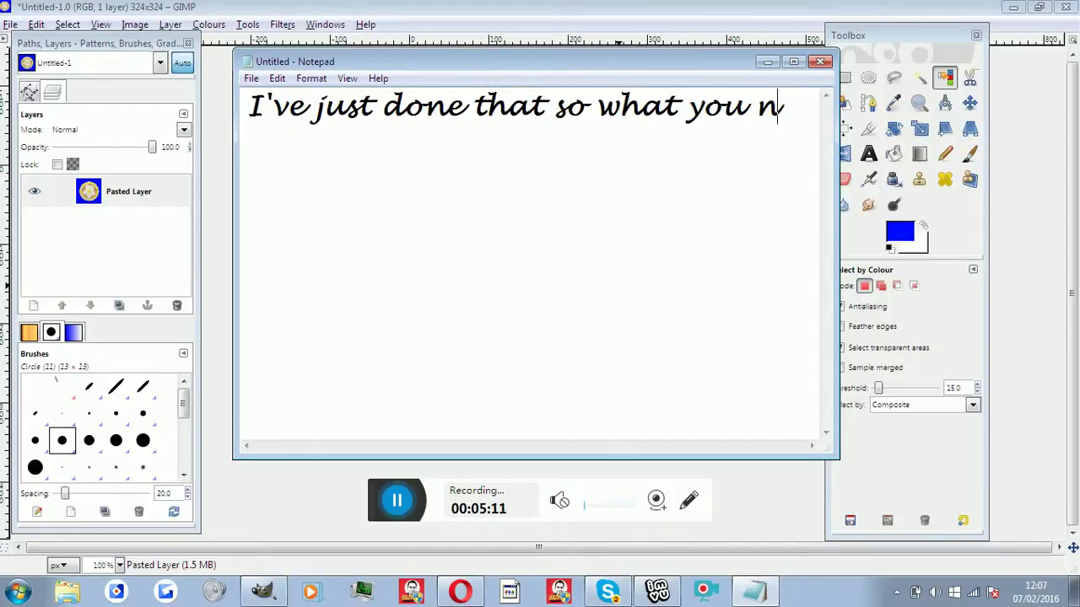
type(" then y")
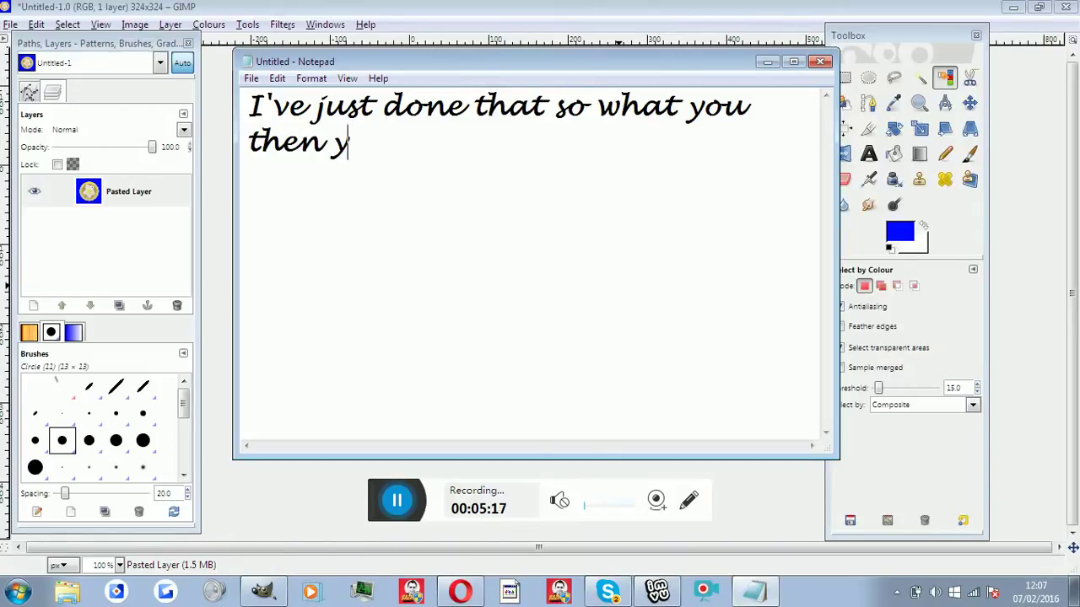
key("BackSpace")
type("need to do ")
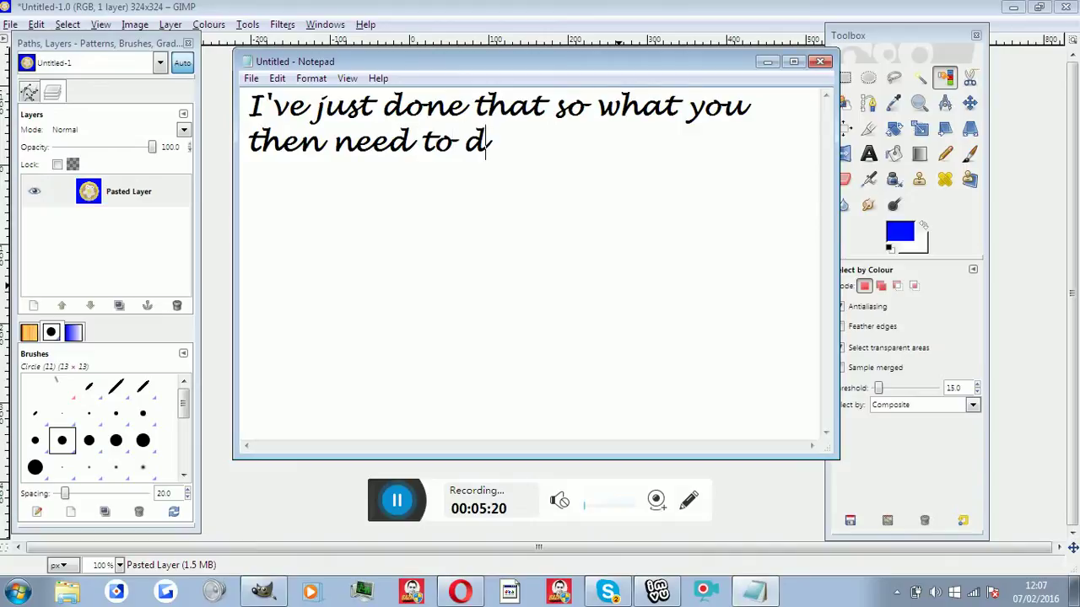
type("is")
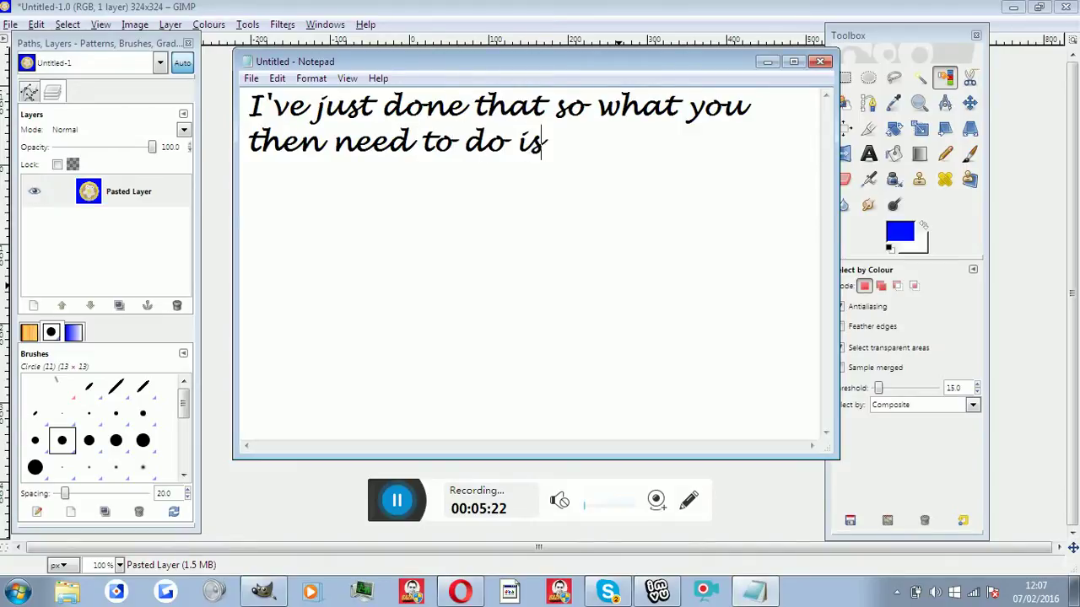
type(" right")
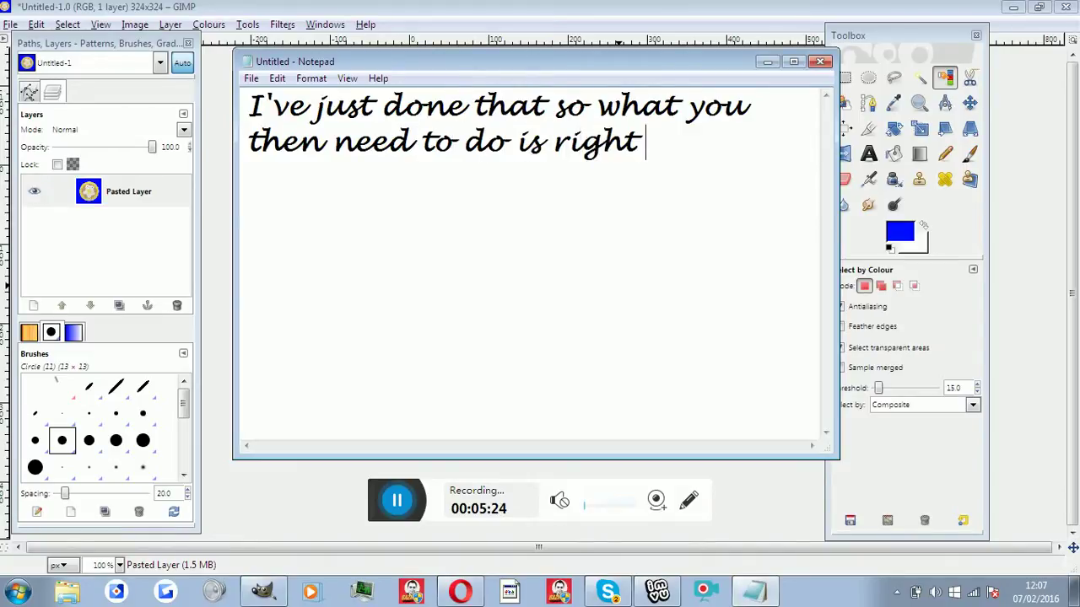
type(" click")
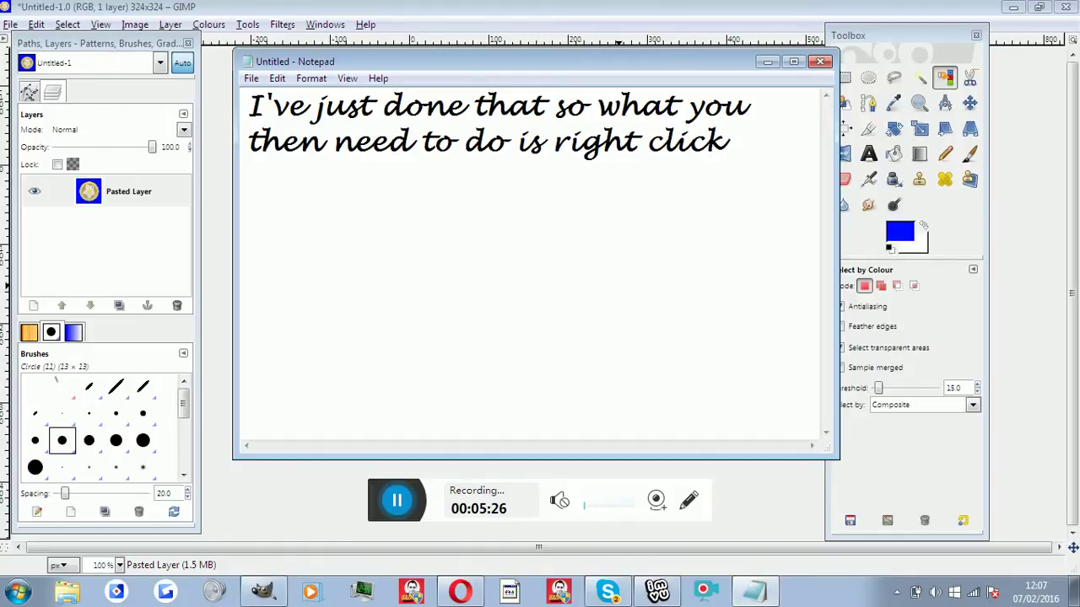
key("Return")
type("Watch ca")
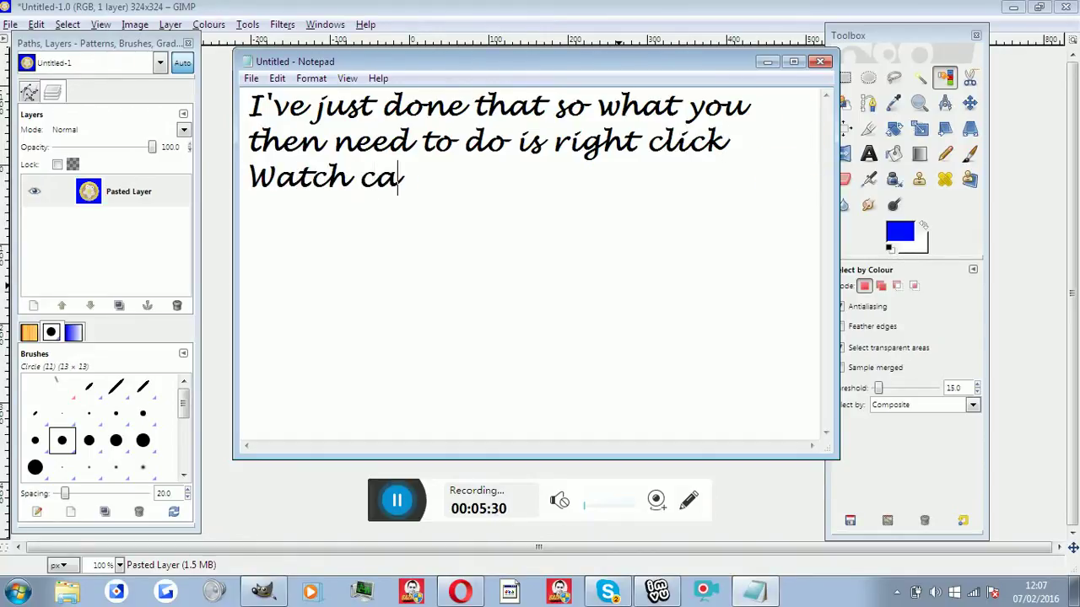
type("refully what I d")
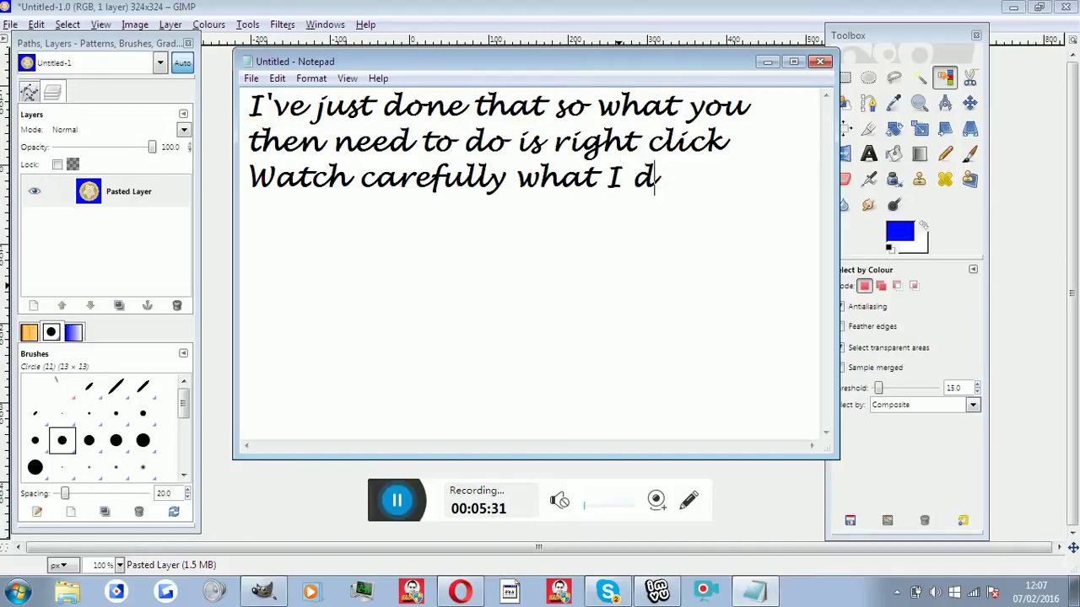
type("o. :)")
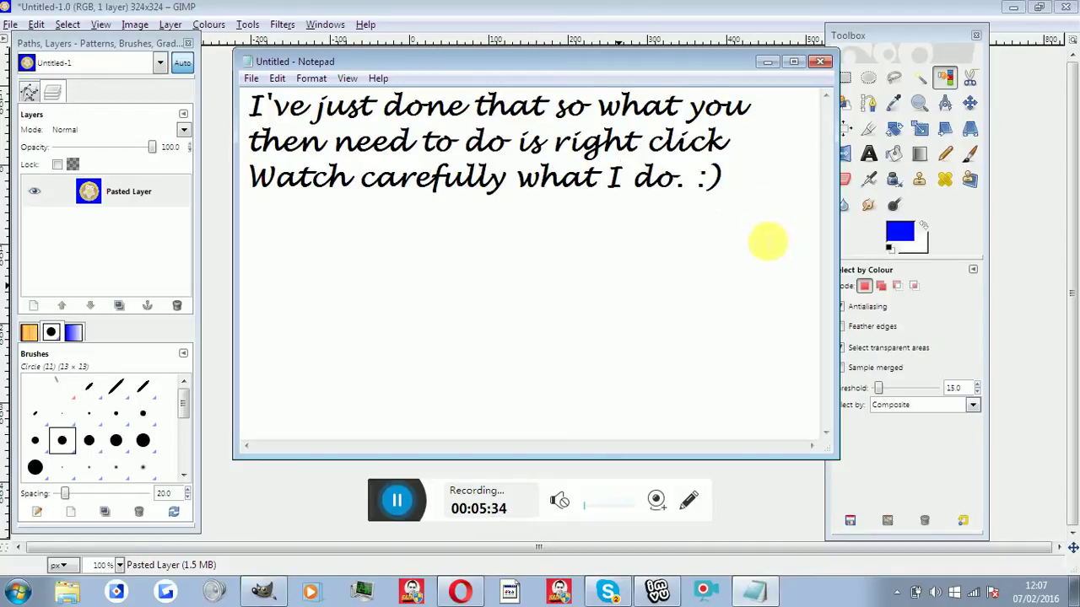
mouse_move(757, 198)
left_mouse_down()
mouse_move(229, 135)
mouse_move(175, 89)
left_mouse_up()
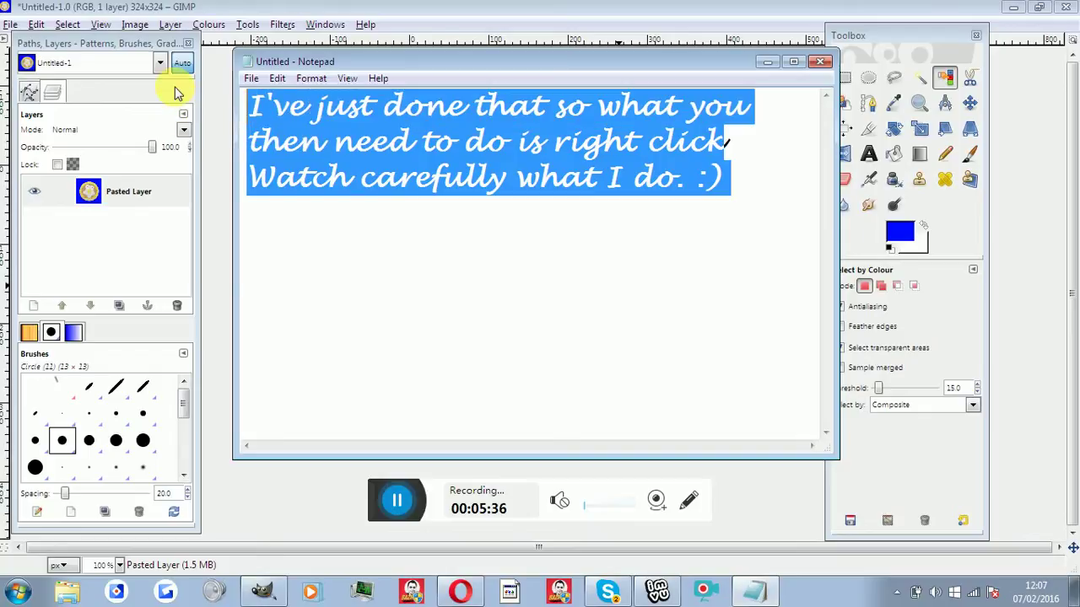
key("Delete")
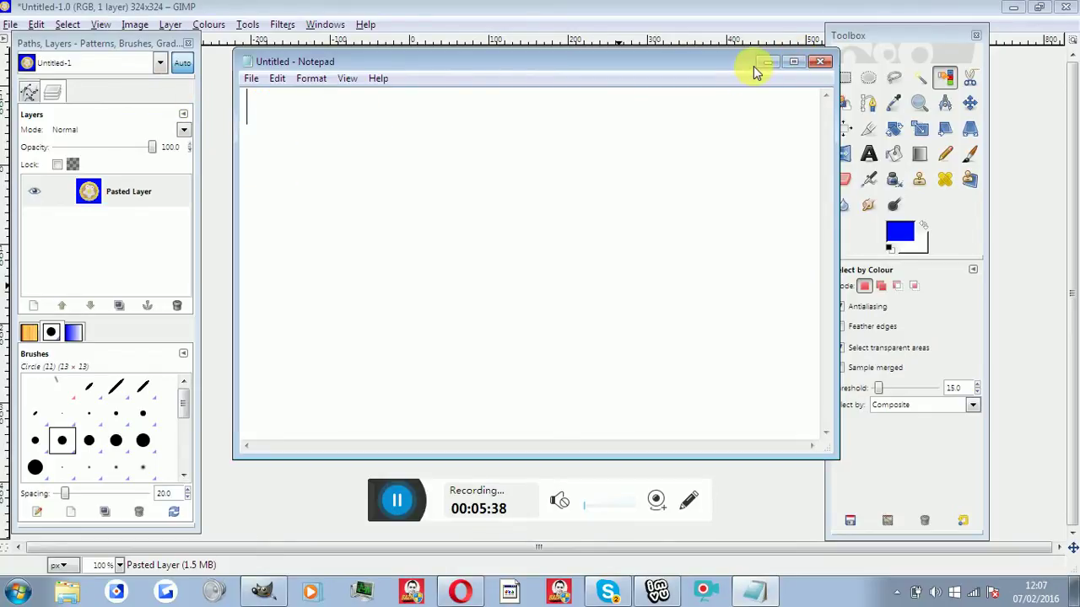
Step: Add an alpha channel to the pasted donut layer via Layer > Transparency > Add Alpha Channel
left_click(764, 64)
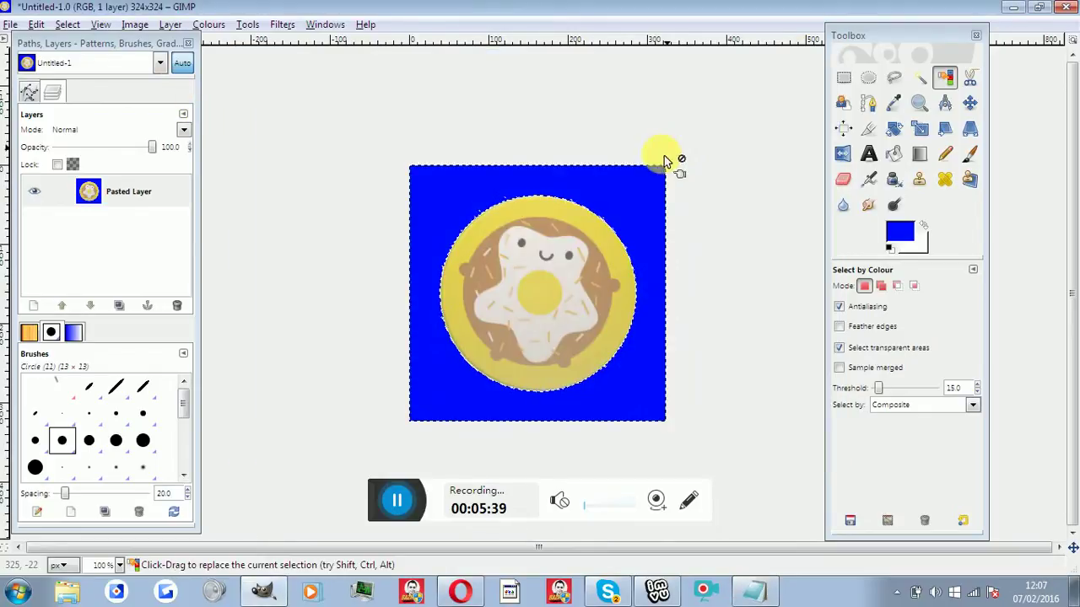
right_click(591, 177)
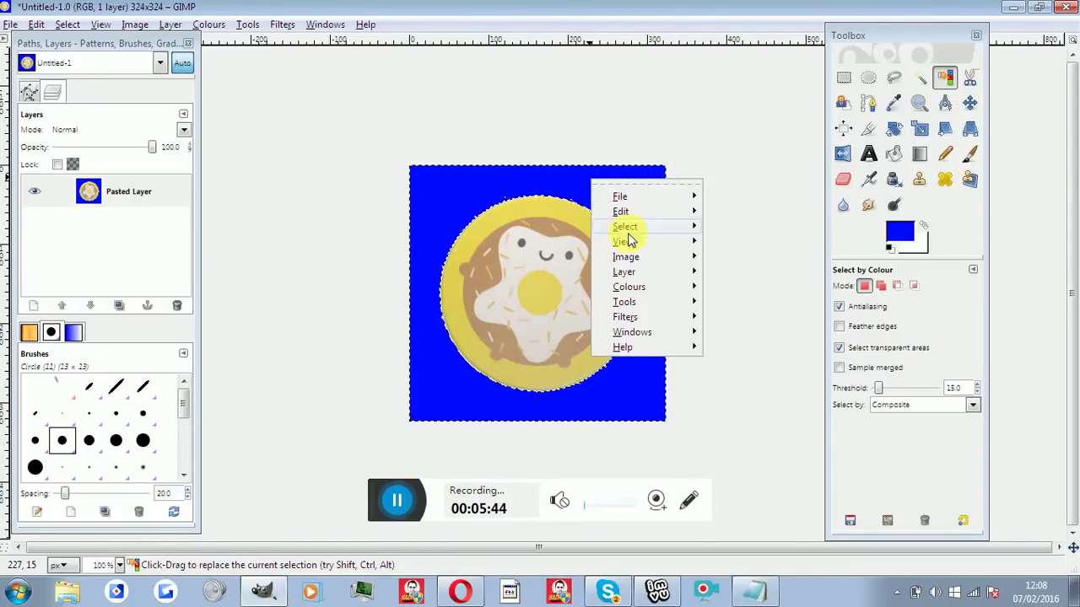
mouse_move(624, 271)
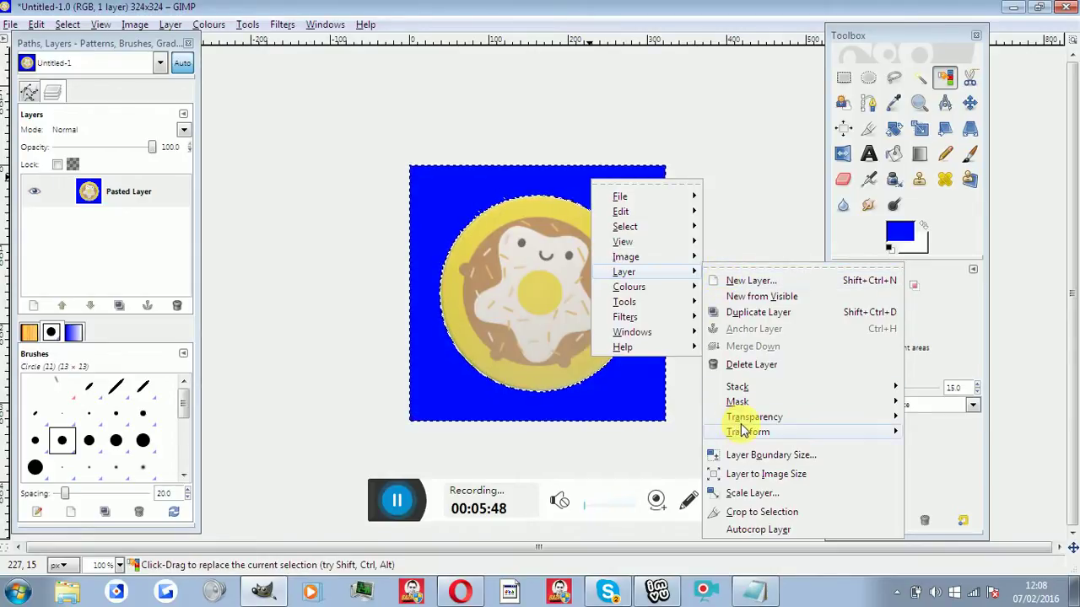
mouse_move(754, 417)
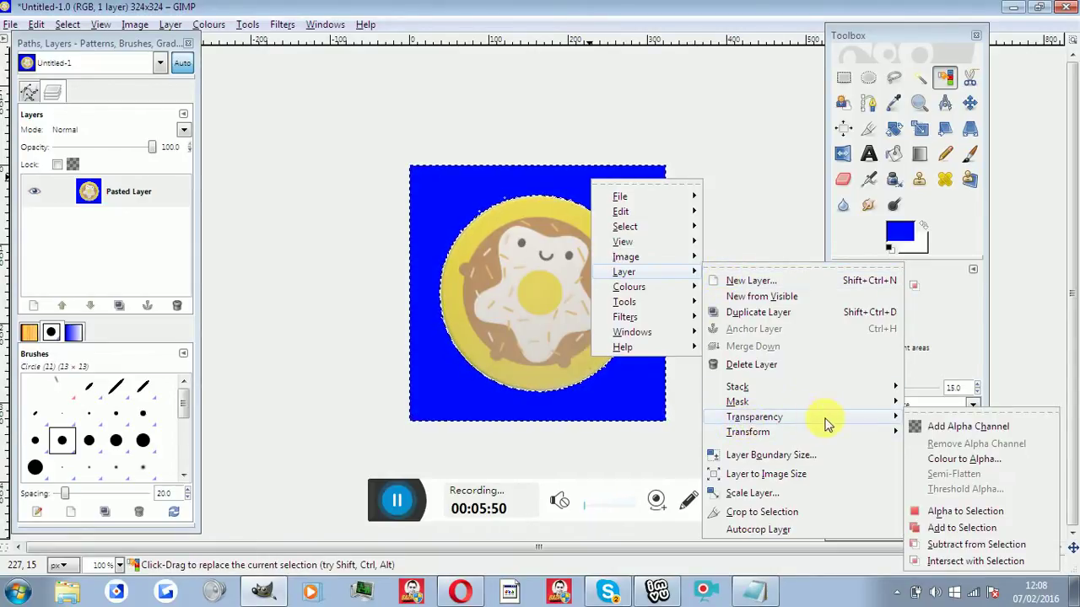
left_click(924, 429)
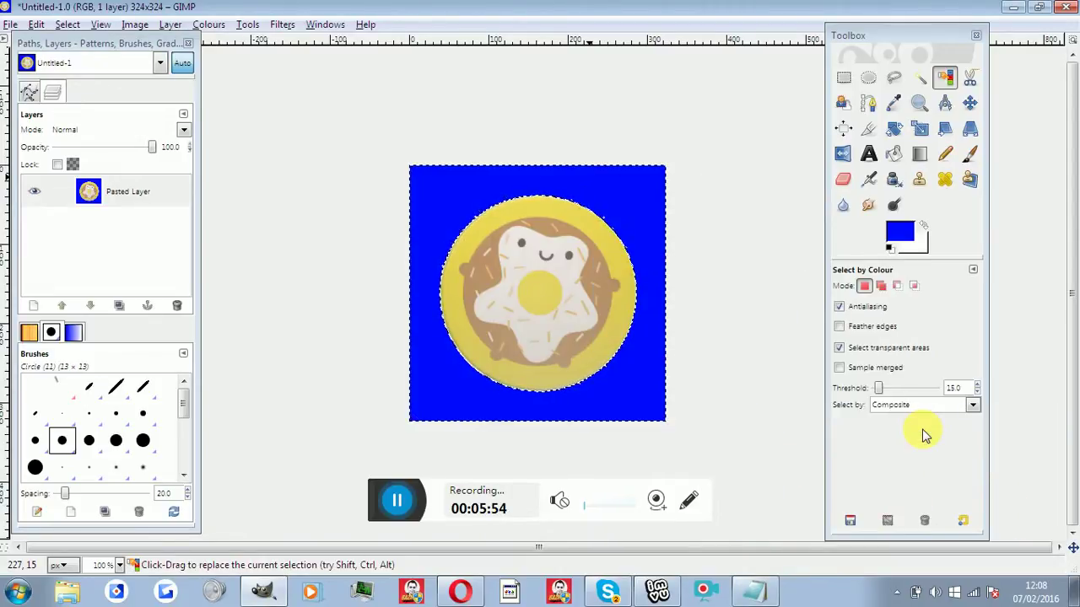
left_click(755, 588)
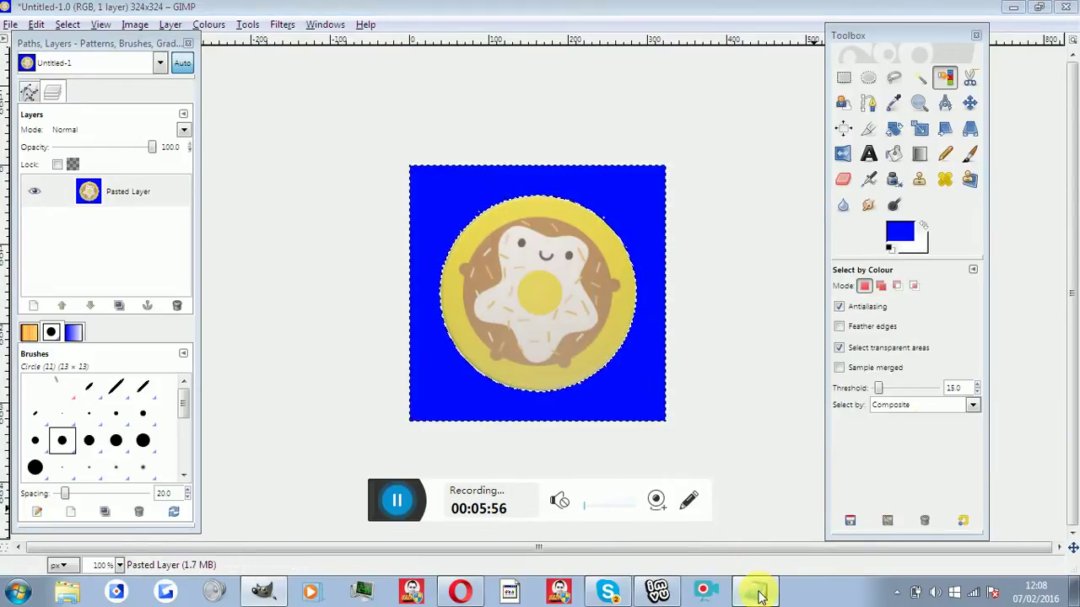
Step: Write a note about Layers > Transparency > 'Add alpha channel', then erase it and hide Notepad
type("So I w")
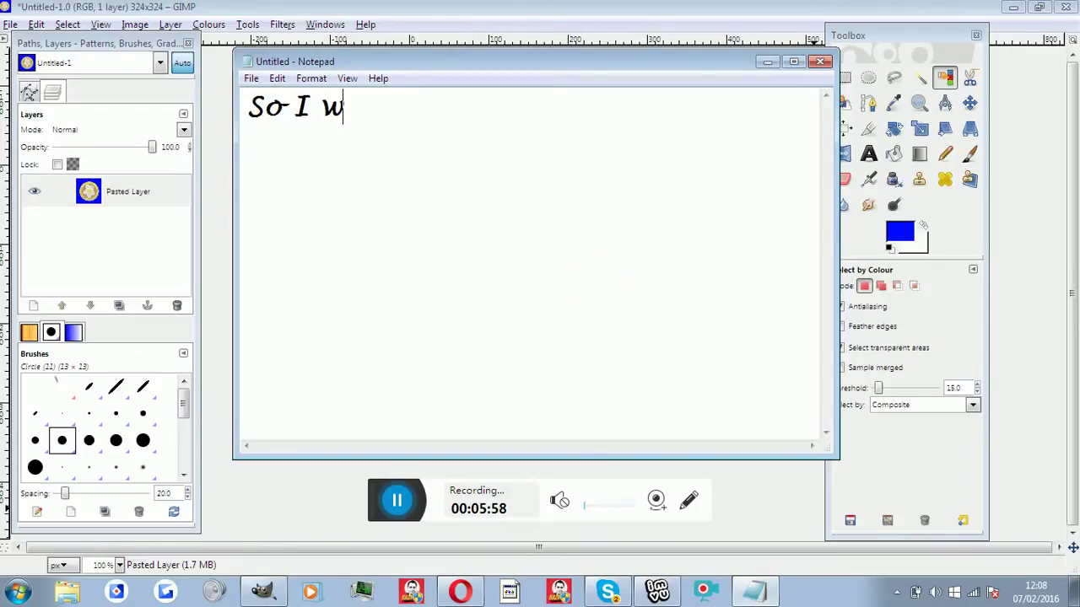
type("ent")
type(" to 'La")
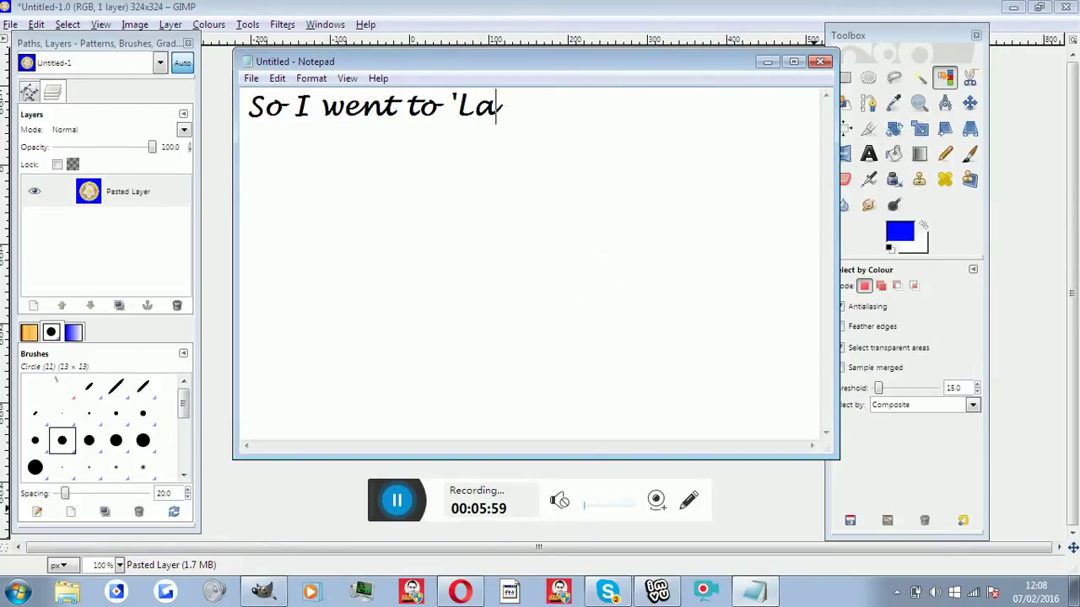
type("te")
key("BackSpace")
key("BackSpace")
type("yet")
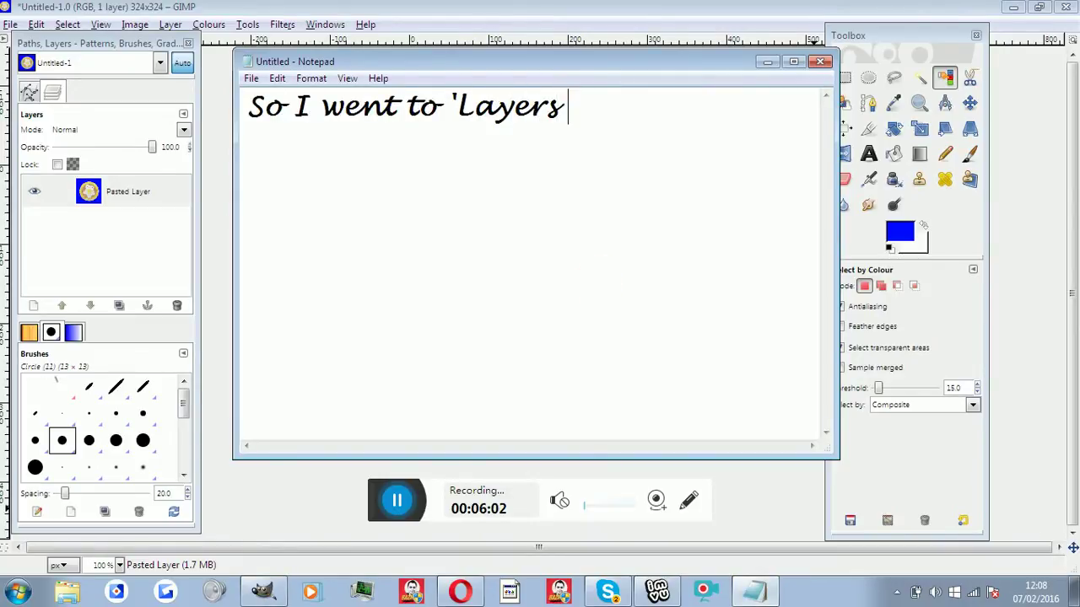
type("then 'T")
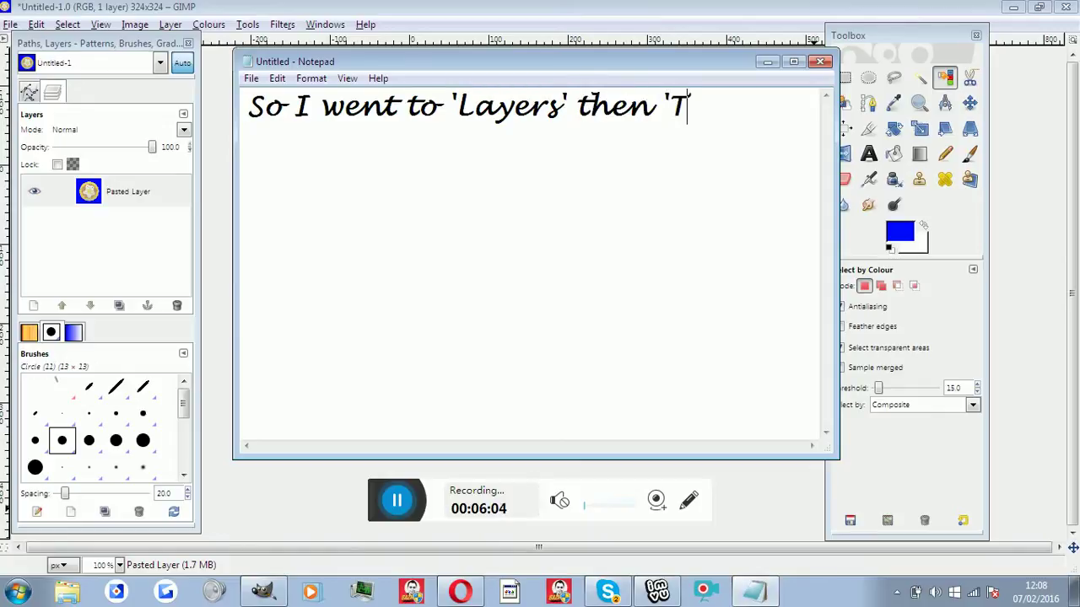
type("nspanspa")
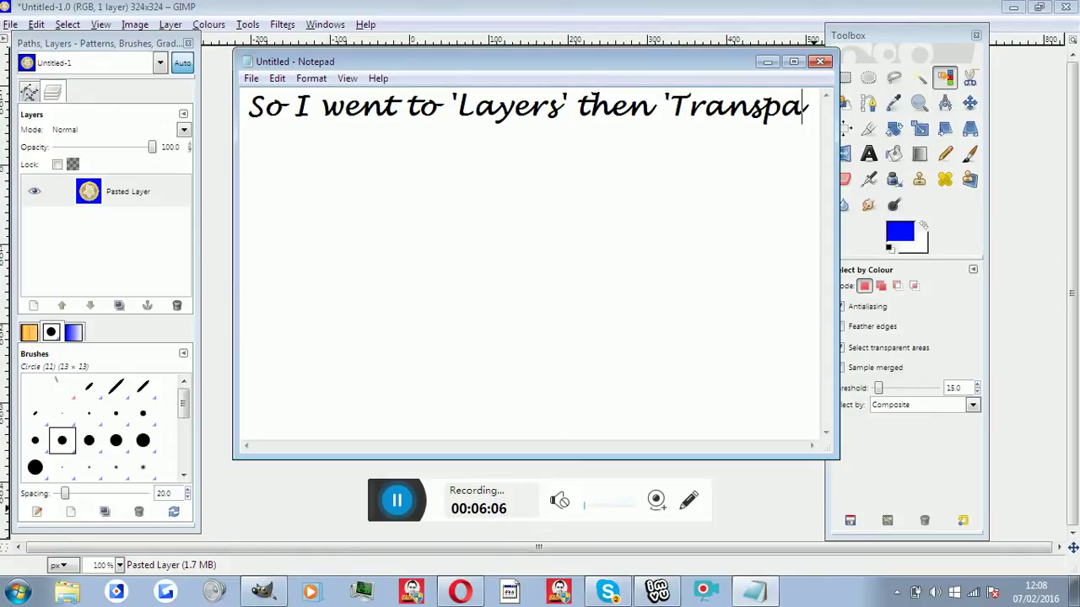
type("rency ")
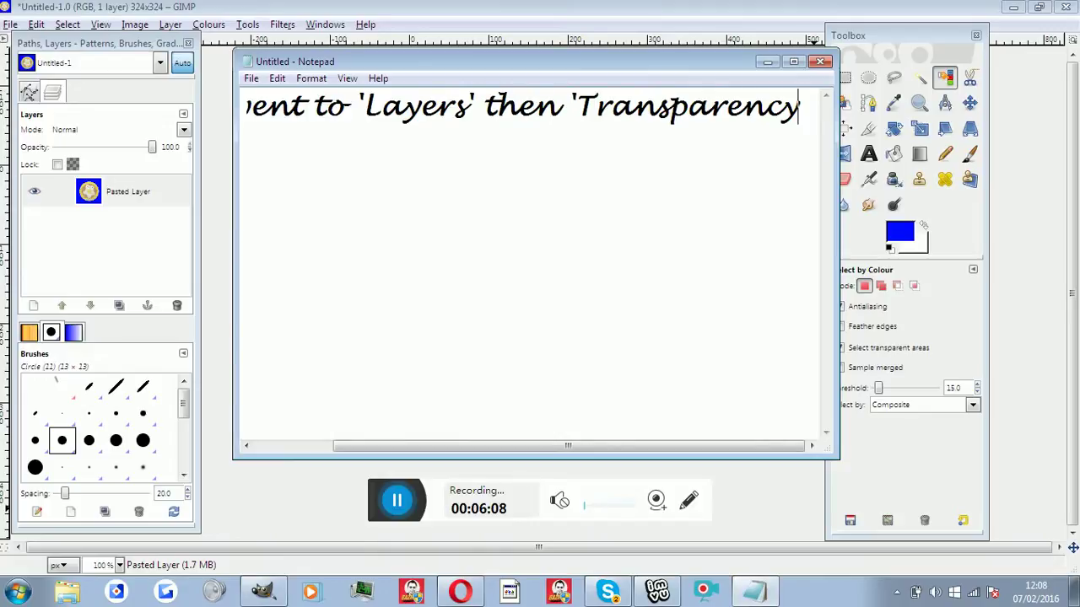
type("' then")
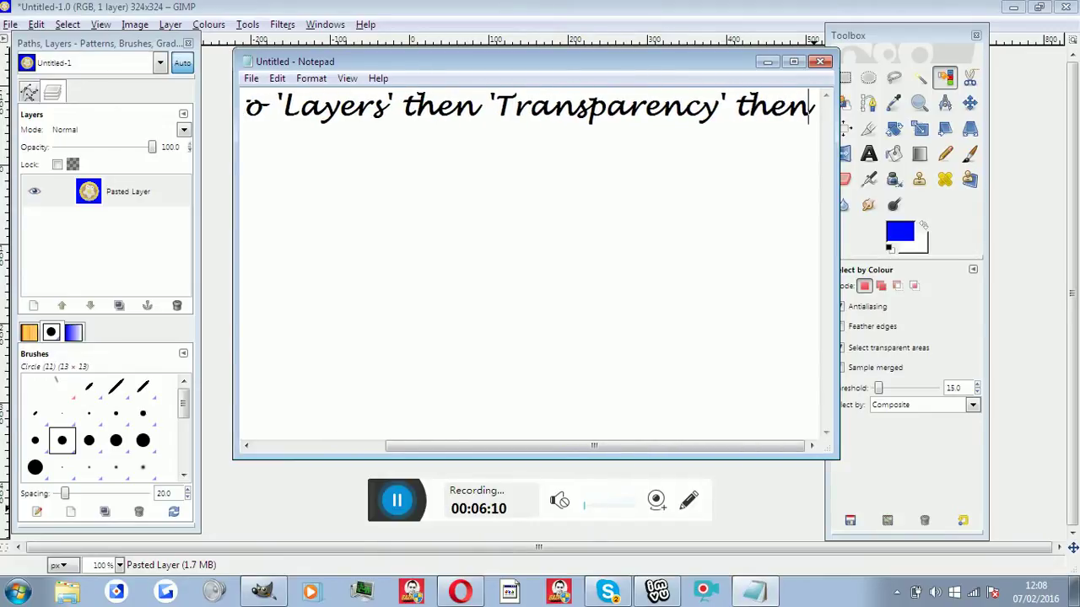
type(" I c")
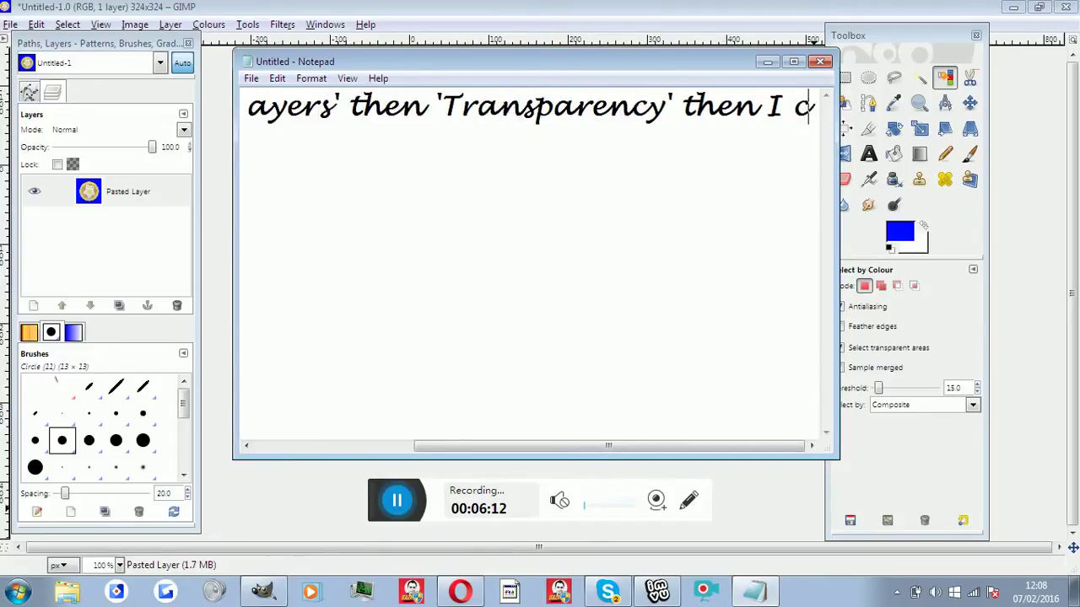
type("licked ")
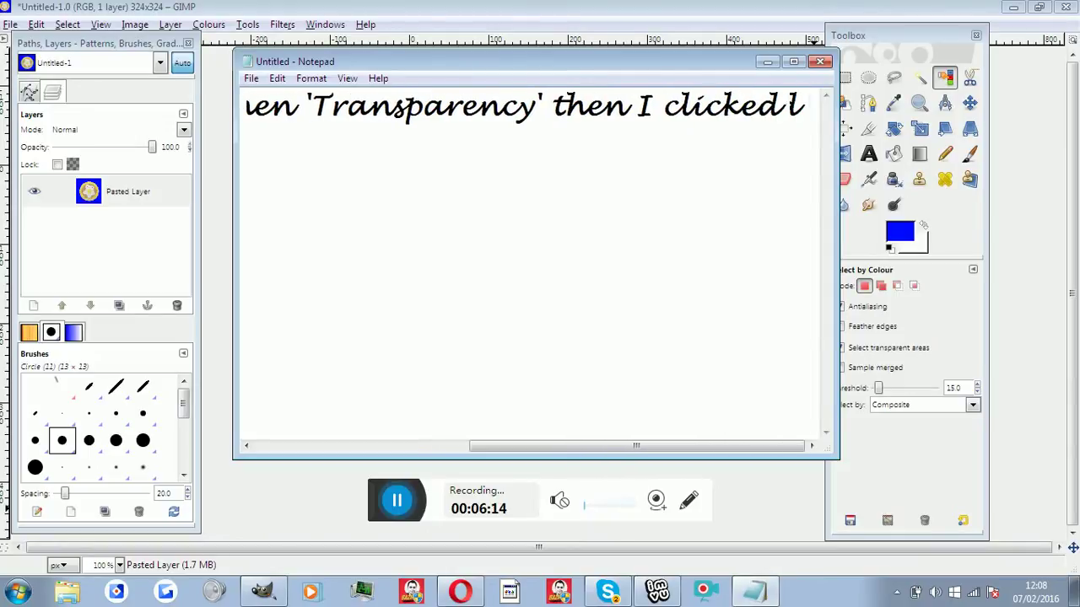
type("on 'Add")
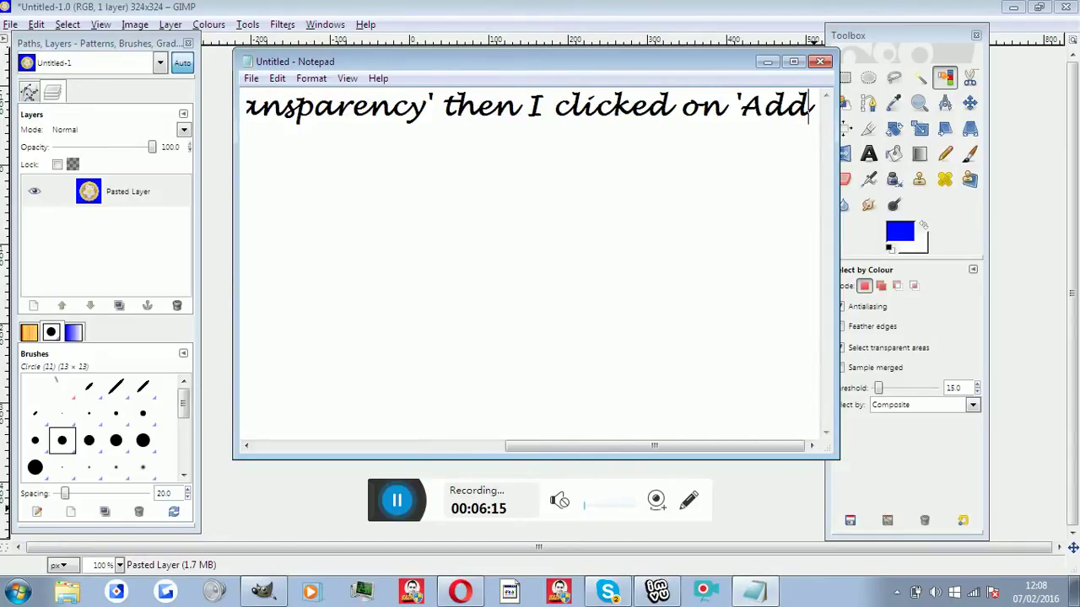
type(" alpha")
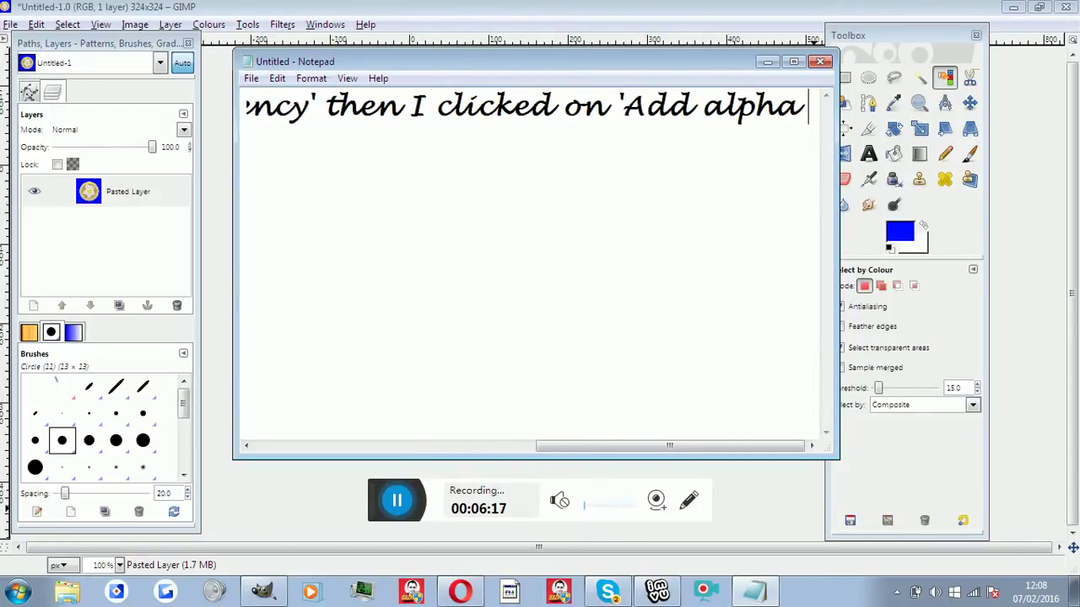
type(" channel")
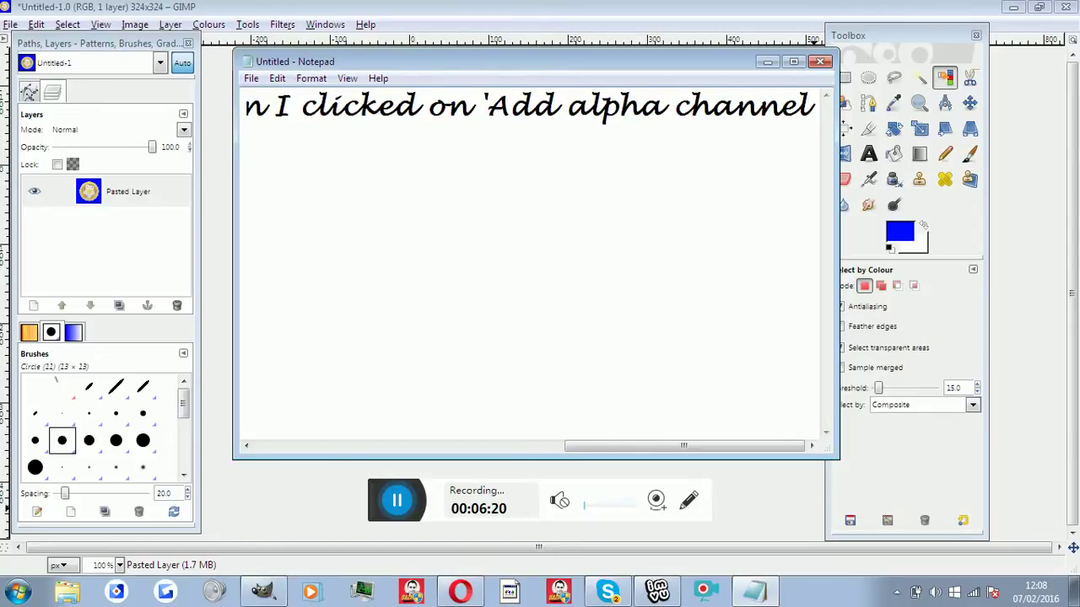
type("' :3")
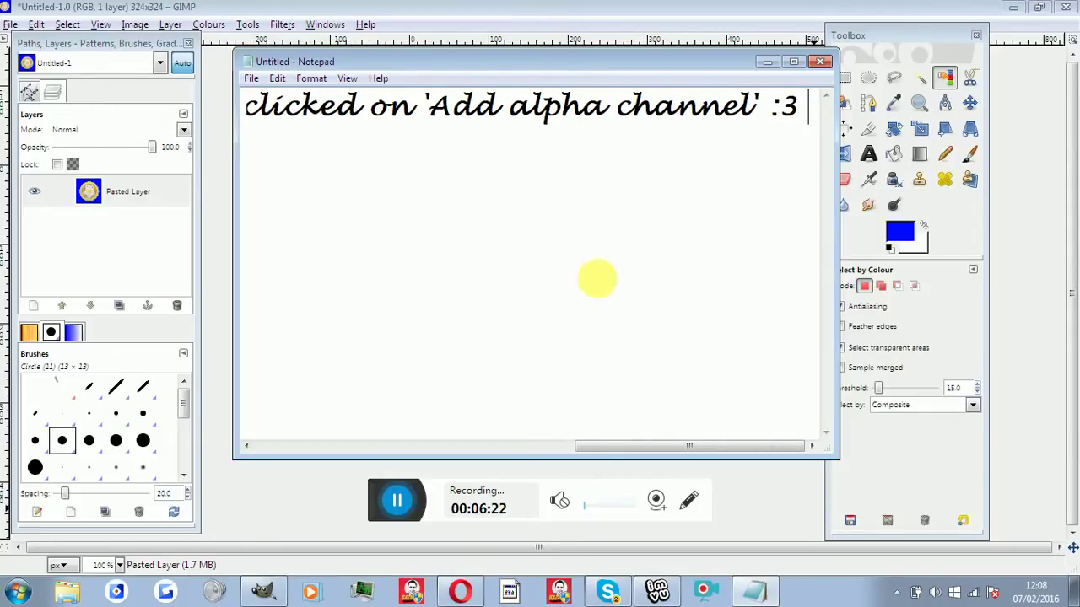
left_click_drag(789, 126, 4, 287)
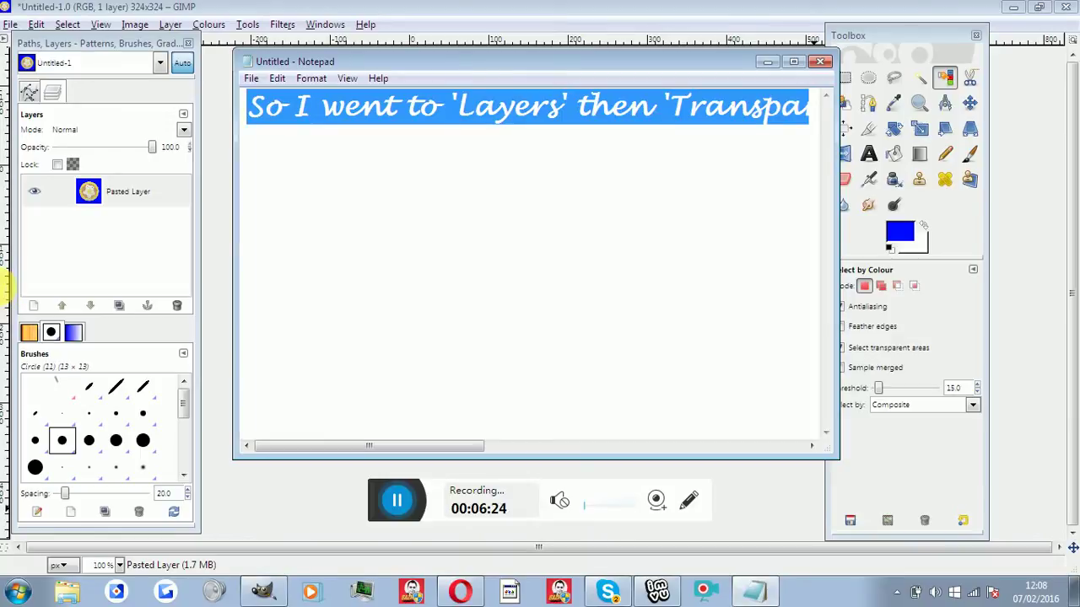
key("Delete")
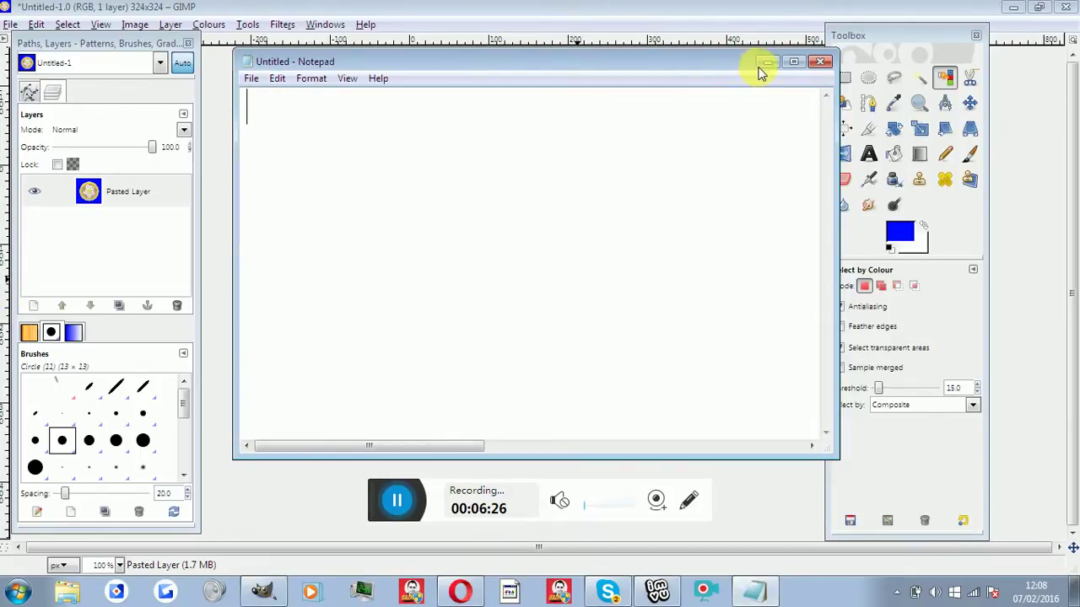
left_click(767, 62)
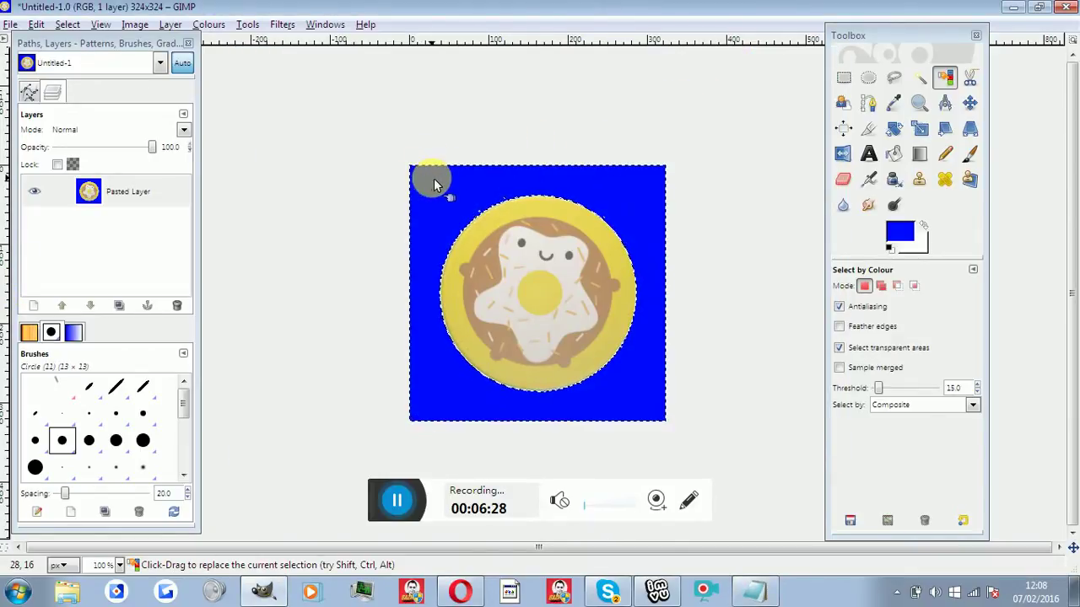
Step: Clear the selected blue background around the donut with Edit > Clear
right_click(434, 180)
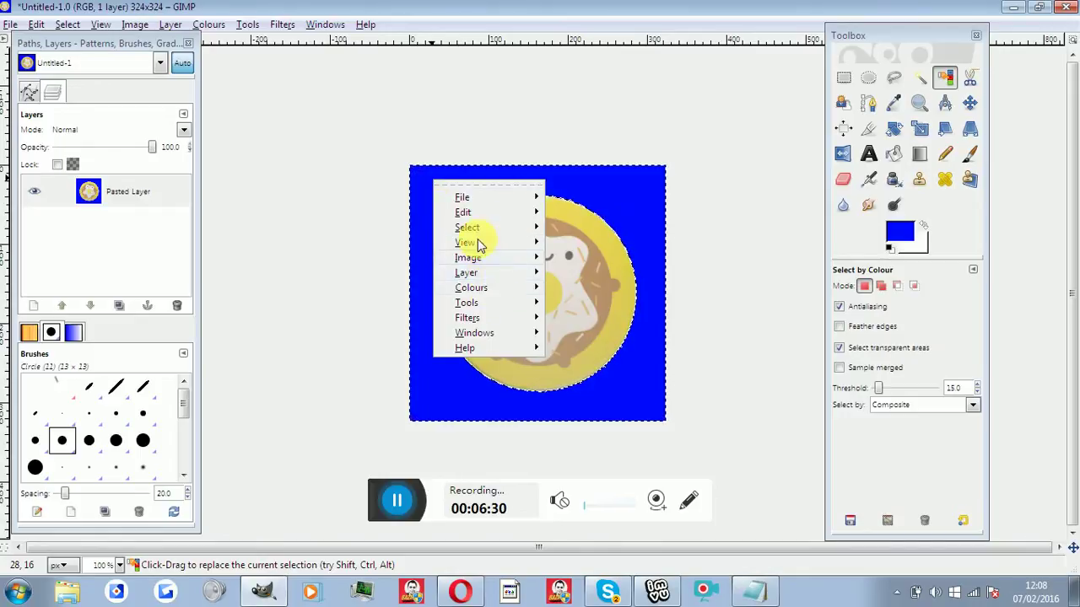
mouse_move(463, 212)
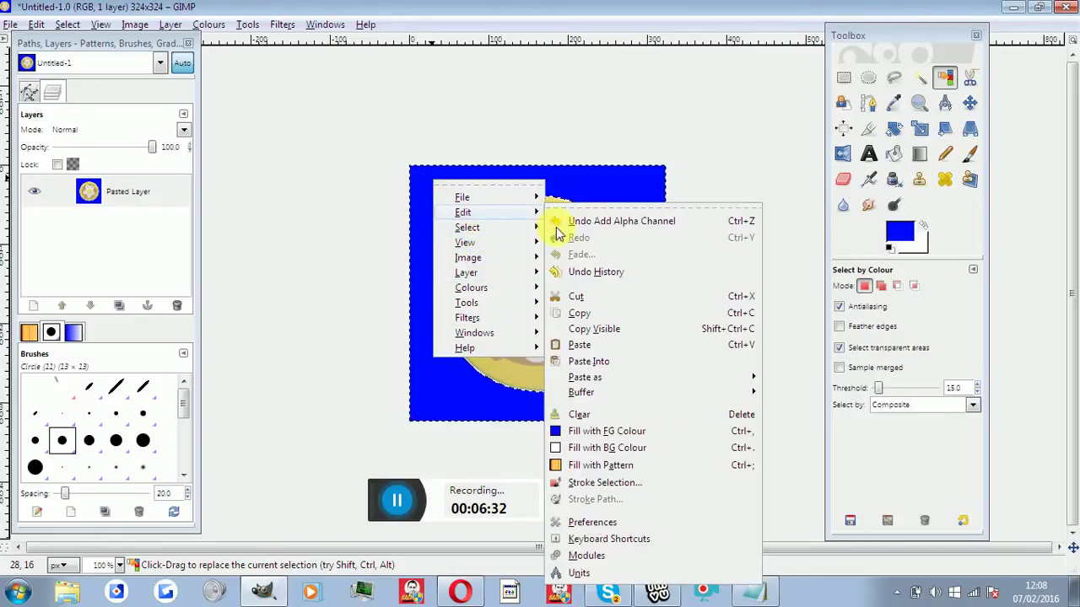
left_click(606, 415)
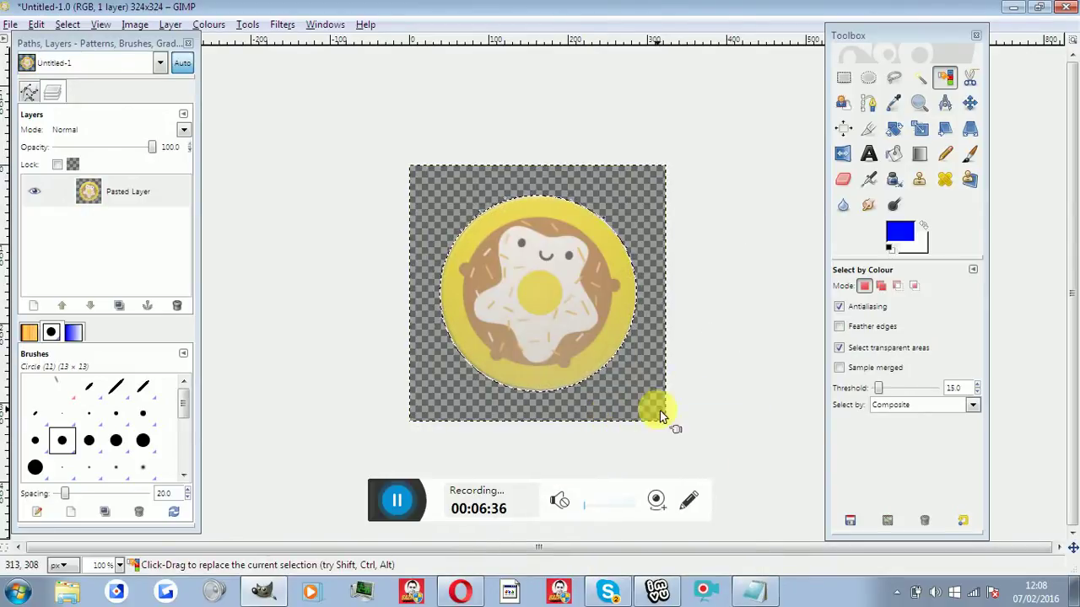
Step: Write the note 'right click again and press 'Edit' then 'Clear' :3 THEN TAADAA!!!!!'
left_click(740, 595)
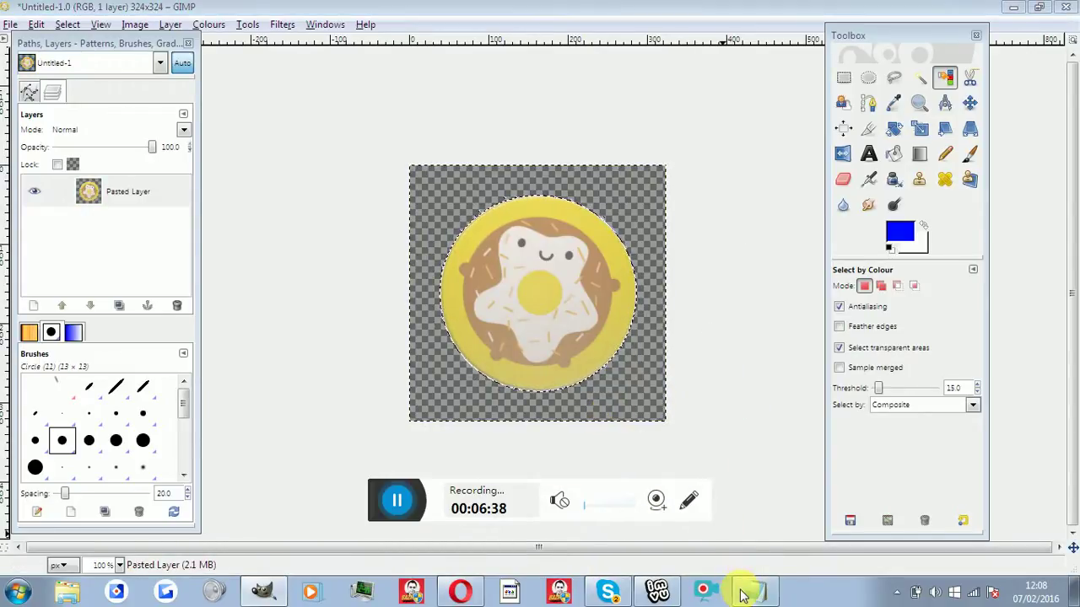
type("Then rig")
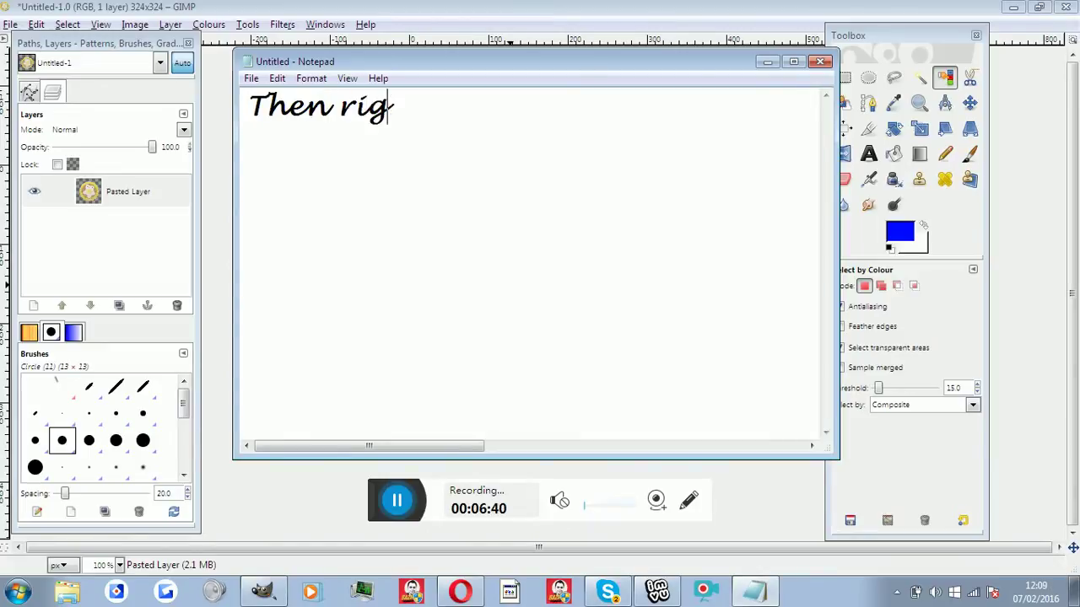
type("ht click a")
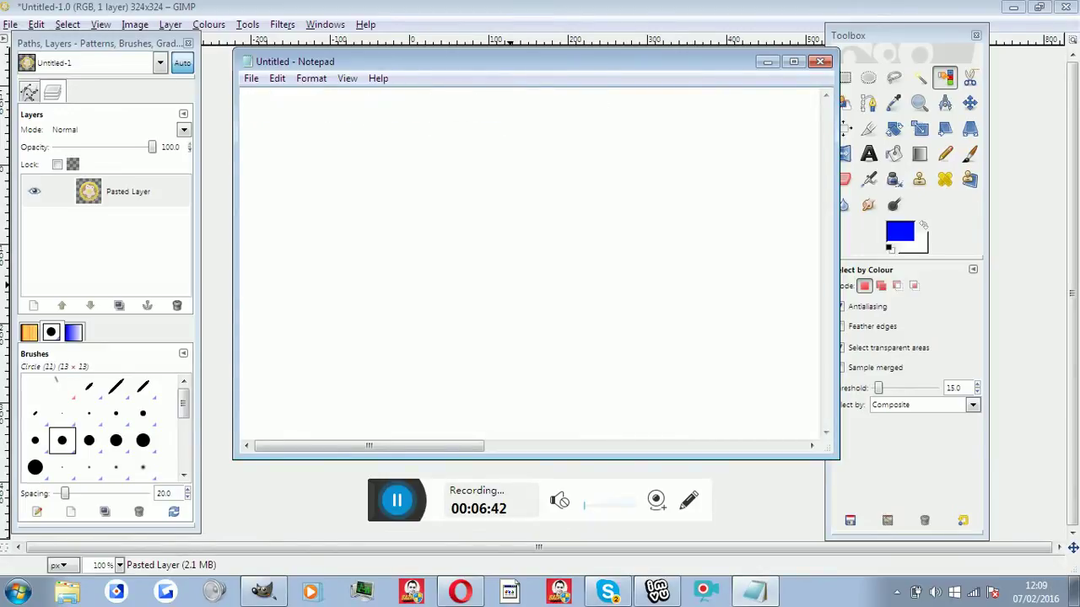
type("gain and")
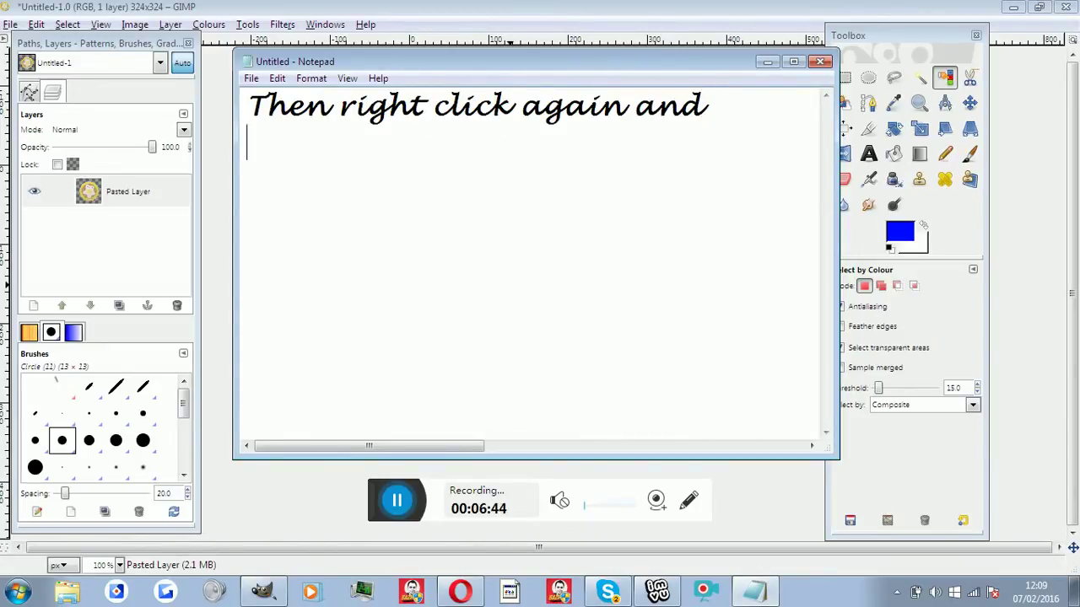
key("Return")
type("pres")
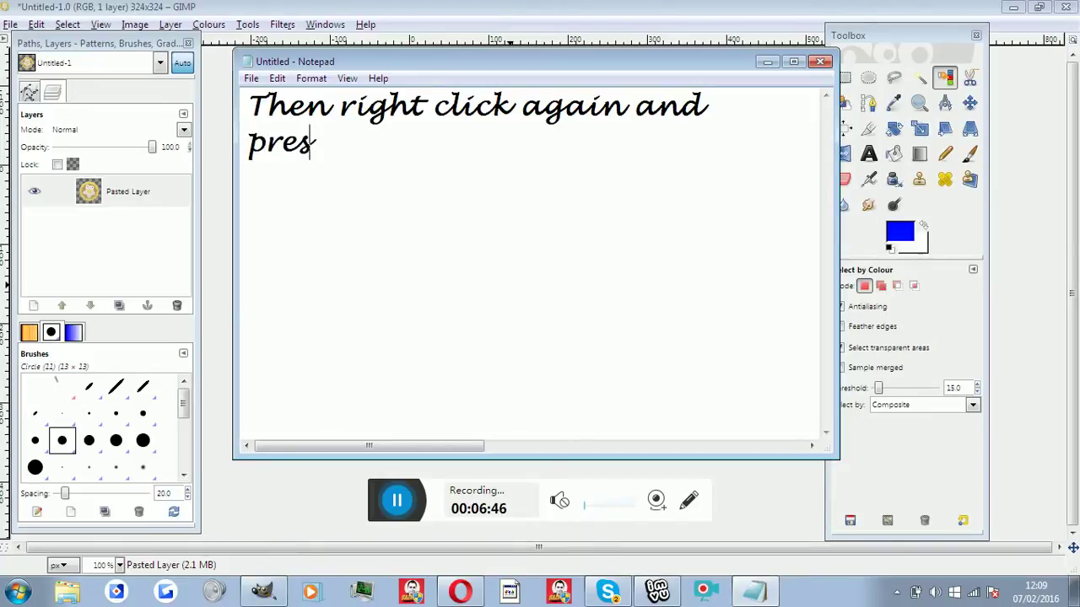
type("s 'Edit")
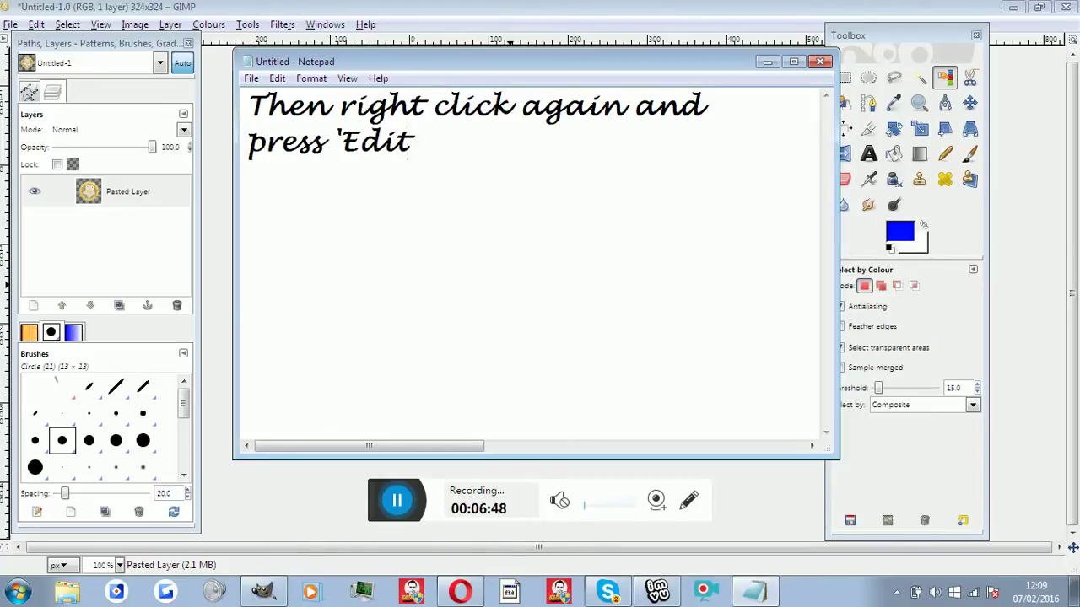
type("' then '")
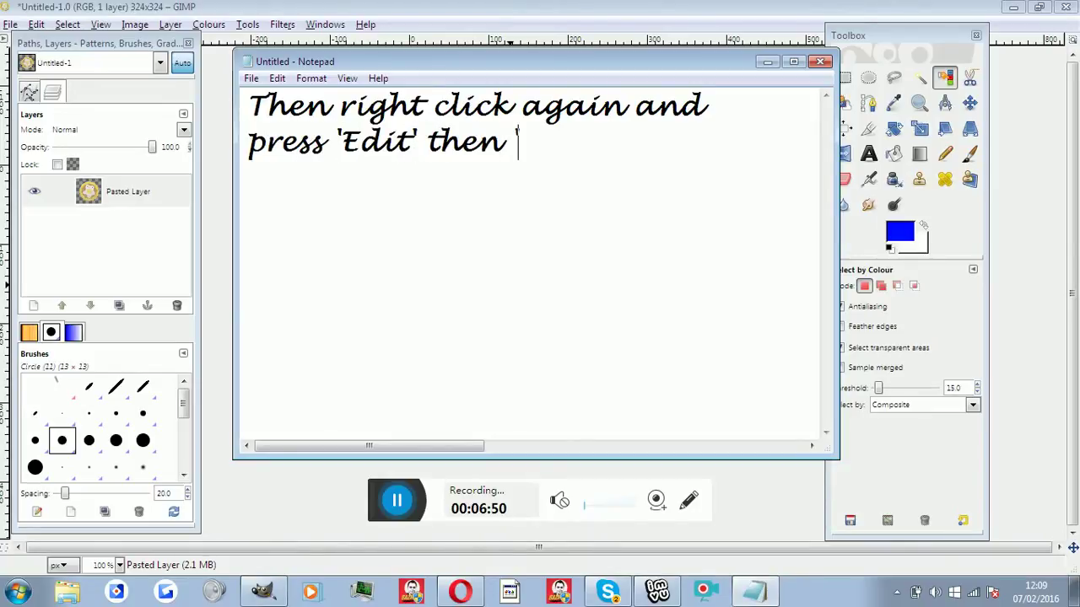
type("Clear")
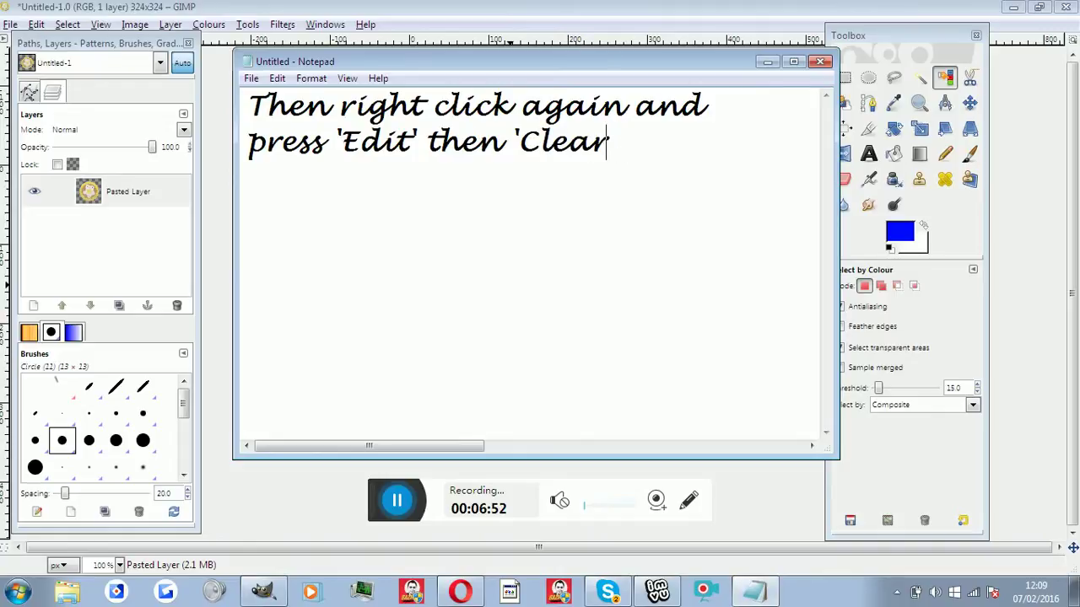
type("' :3 THEN")
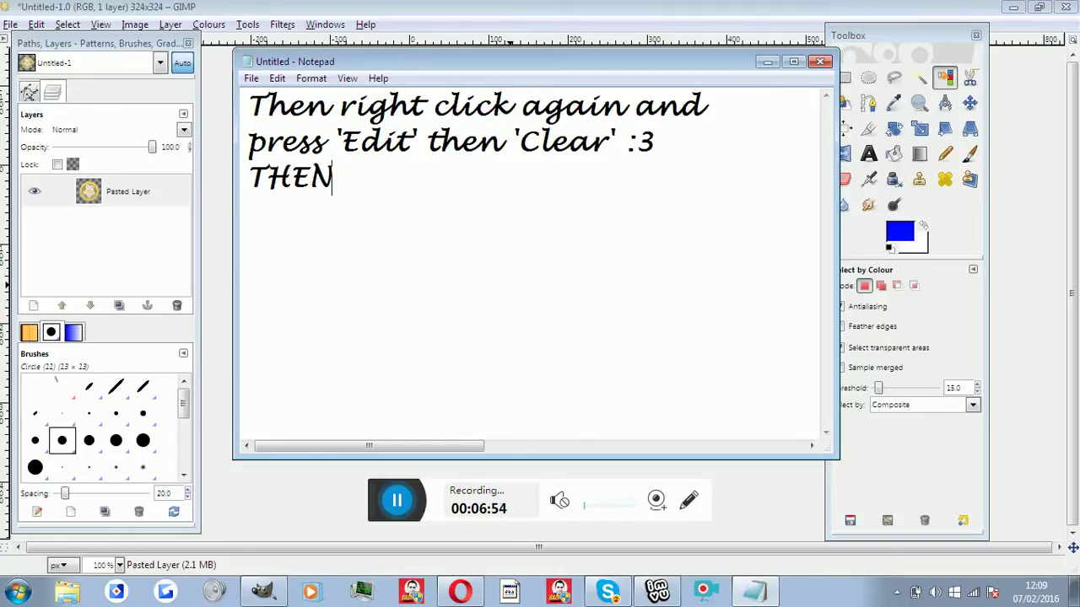
type(" TAADAA!!!!!")
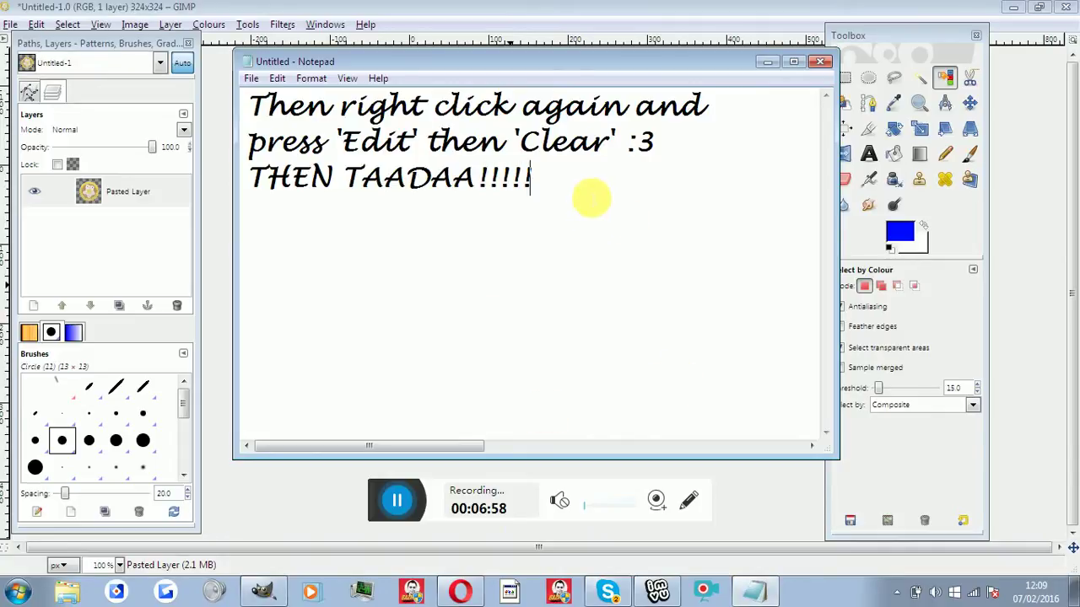
Step: Replace it with a tip to redo the step on leftover background areas, then delete it
key("ctrl+a")
type("if th")
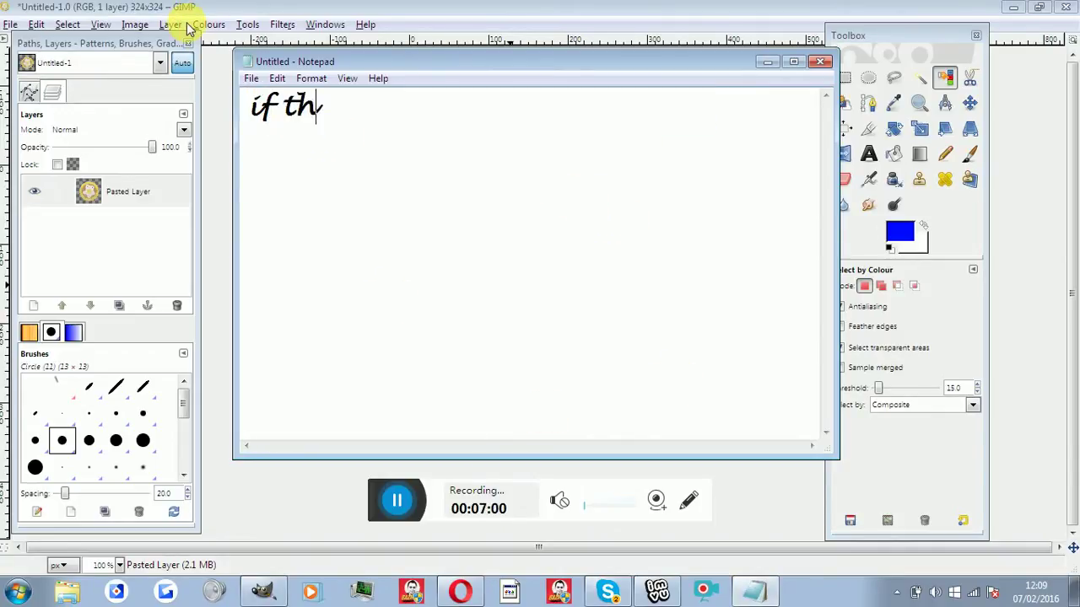
type("ere is area")
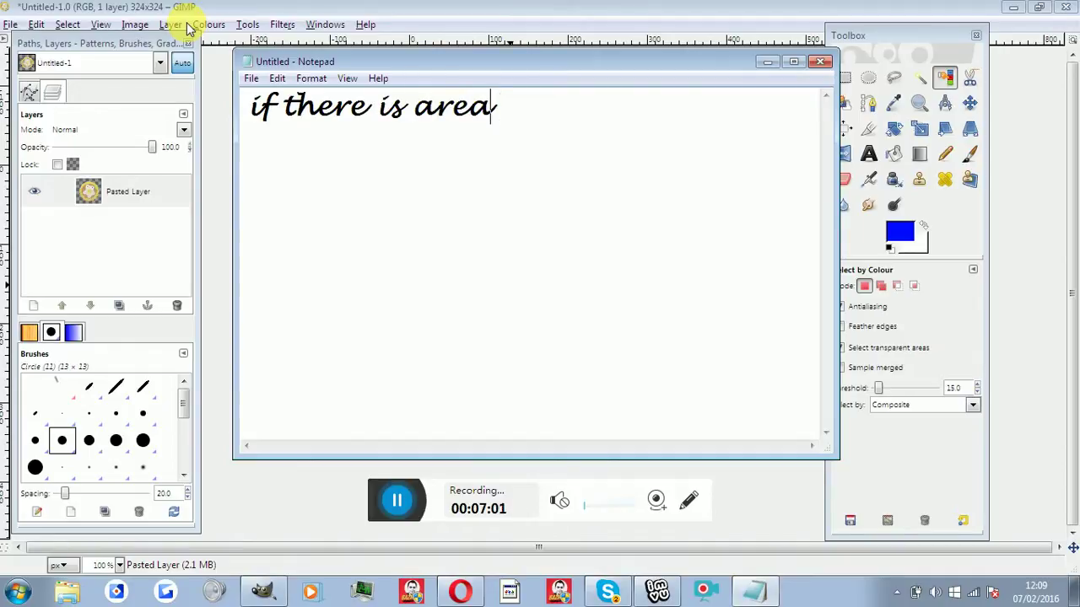
type("s that a")
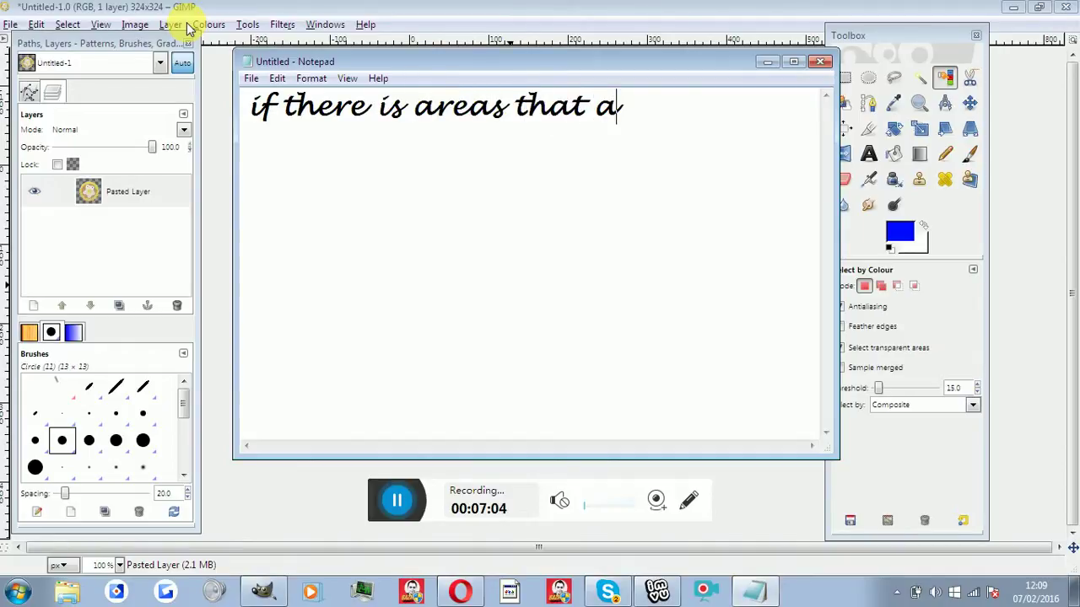
type("re still w")
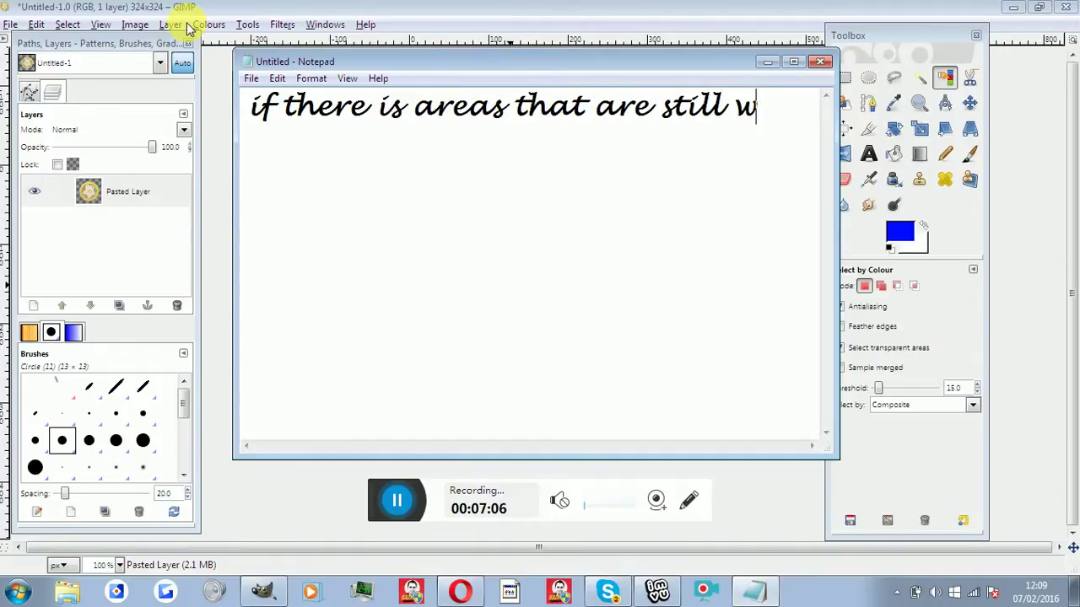
type("ith ")
type("back")
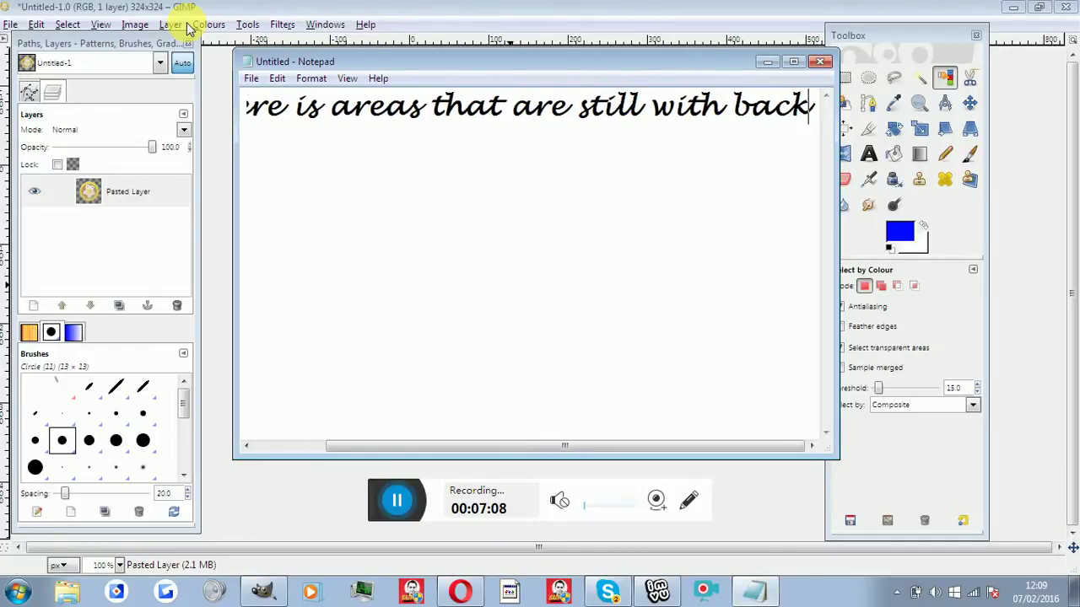
type("ground")
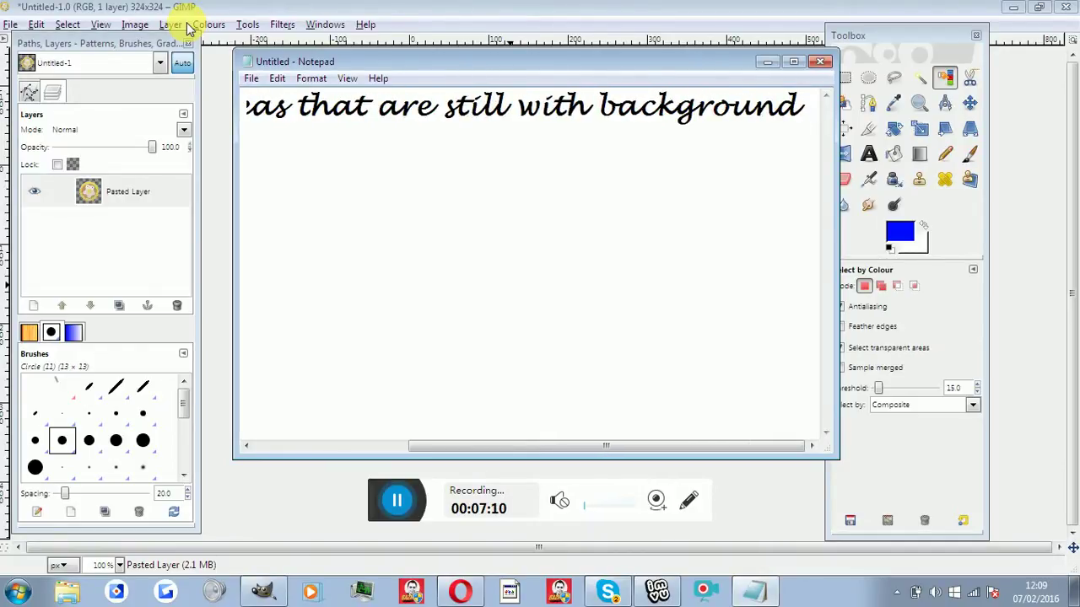
key("Return")
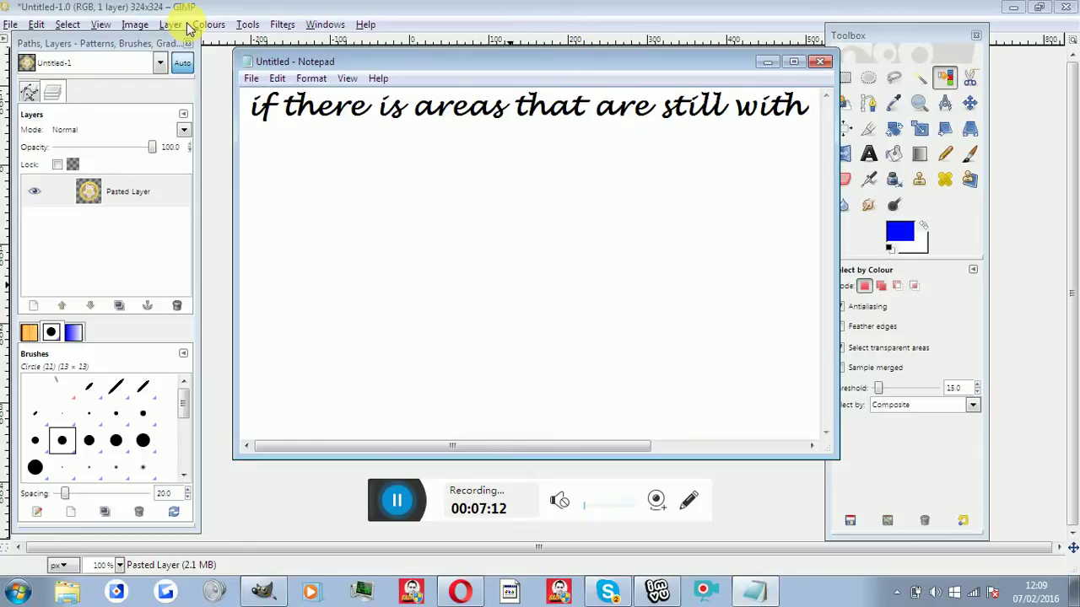
type("just fo")
key("BackSpace")
key("BackSpace")
type("do")
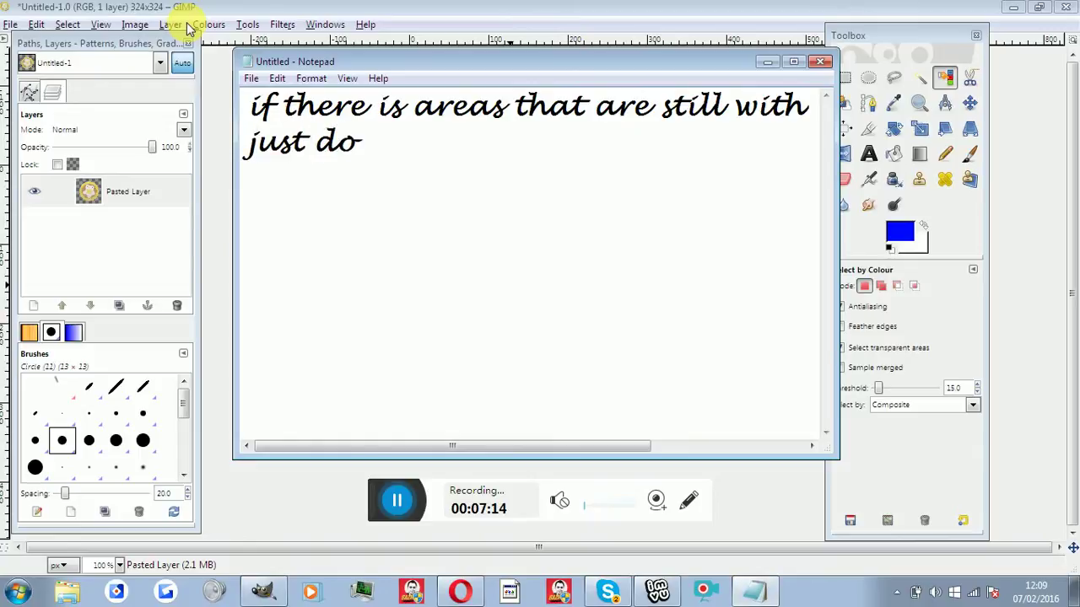
type(" that aga")
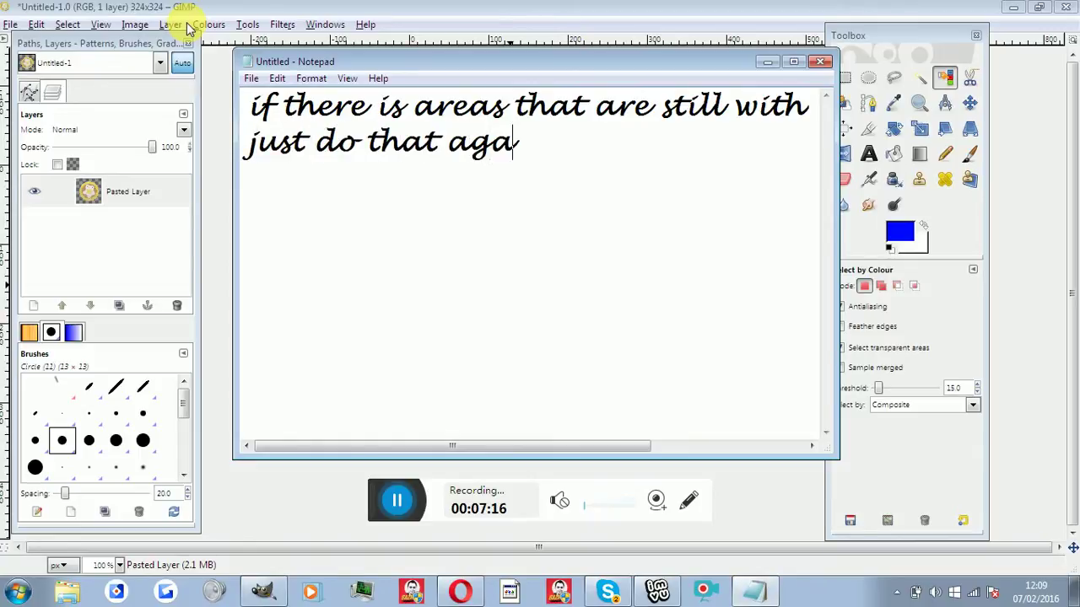
type("in ^_^")
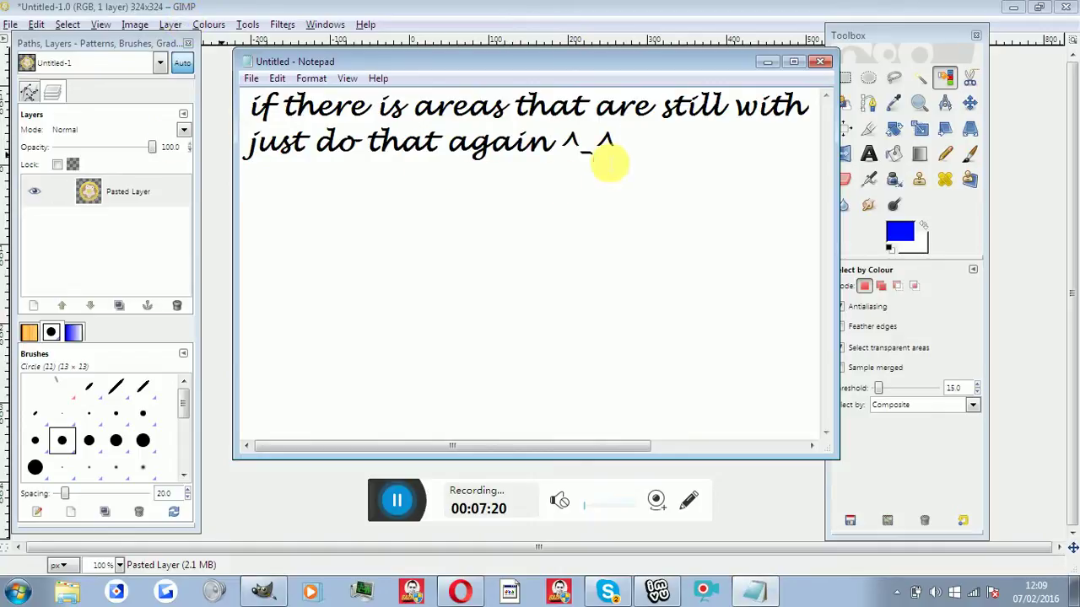
left_click_drag(604, 156, 248, 108)
key("BackSpace")
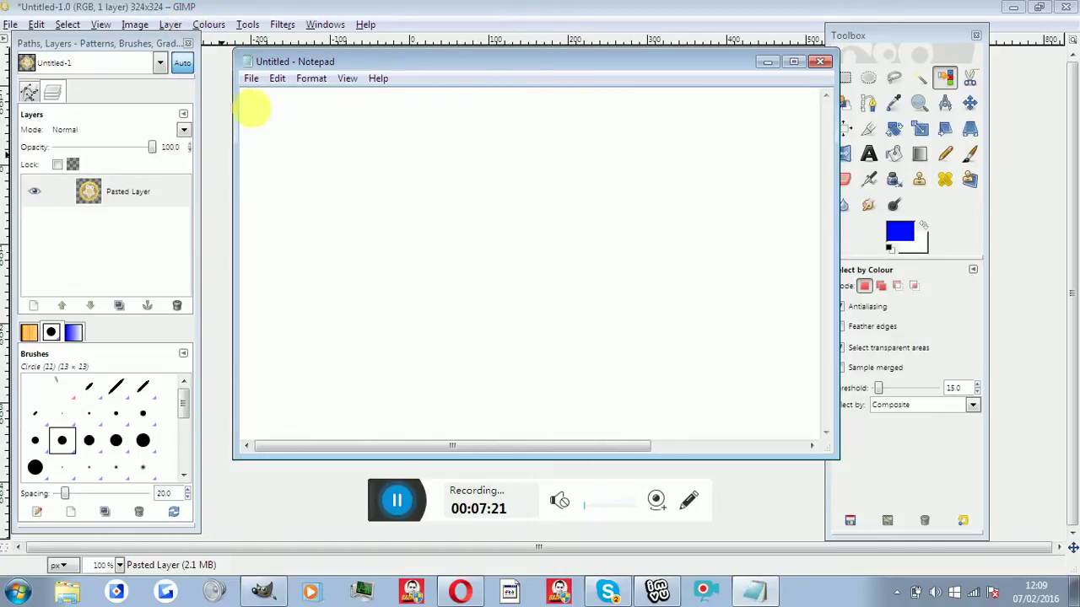
Step: Remove the selection around the donut with Select > None
left_click(768, 64)
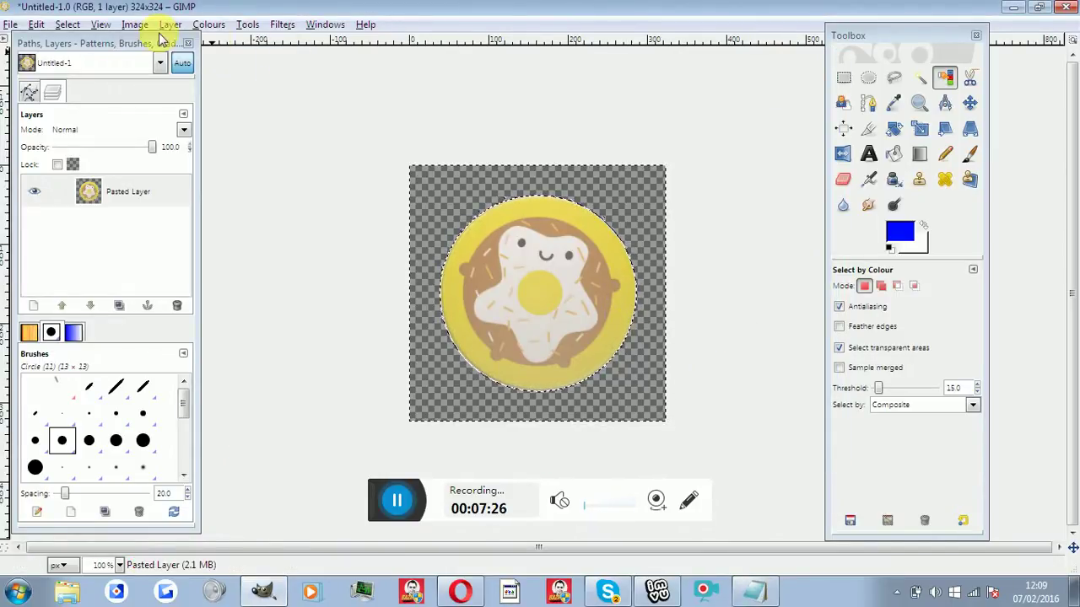
left_click(68, 25)
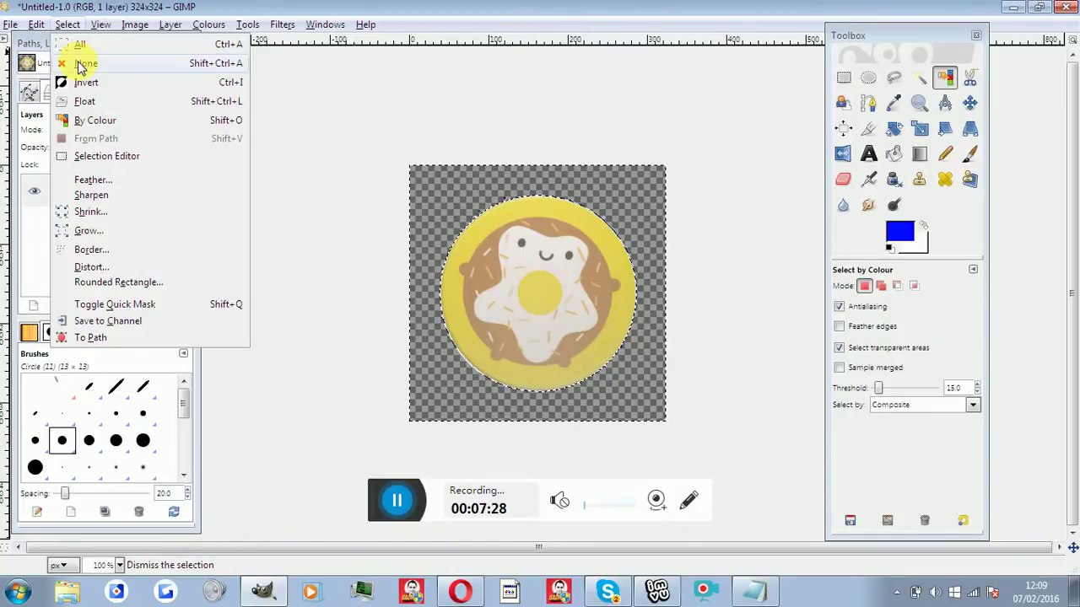
left_click(82, 64)
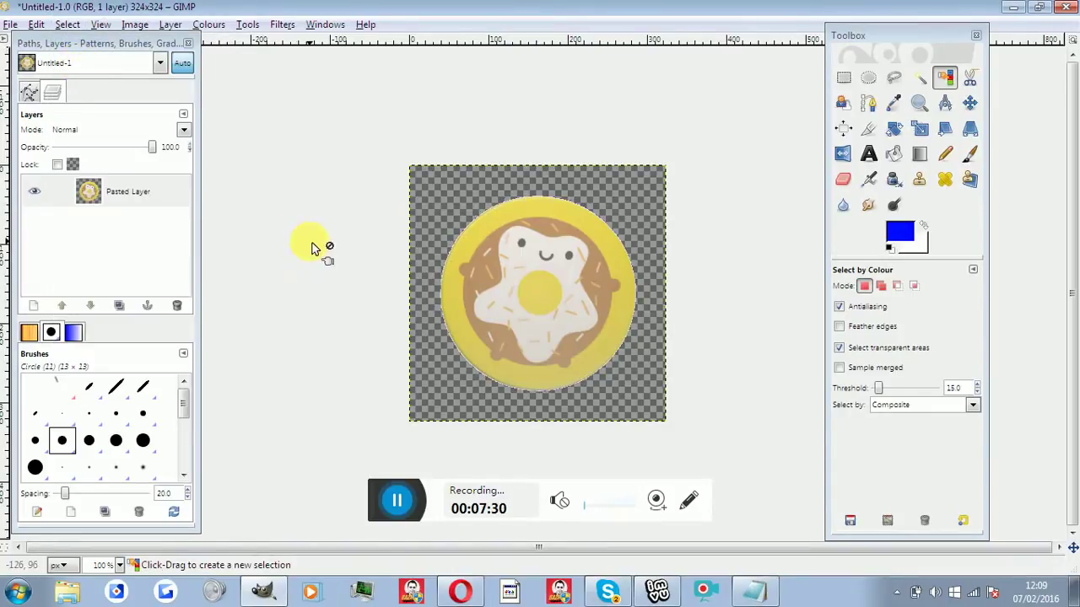
left_click(753, 590)
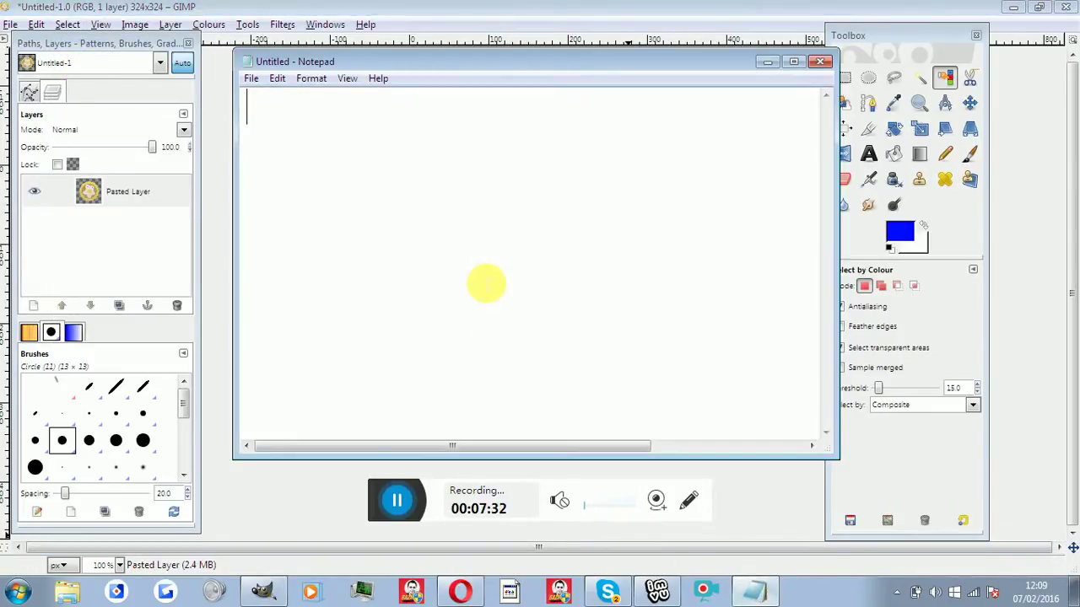
Step: Add the caption 'Then press, 'Select' then 'None'', then erase it
type("Then press, ")
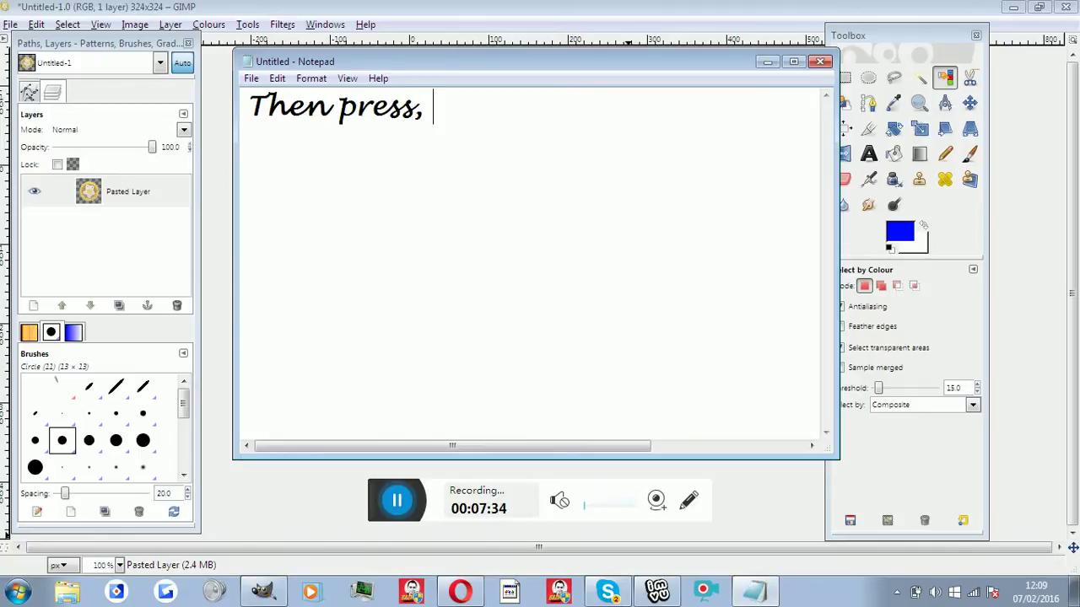
type("'Sele")
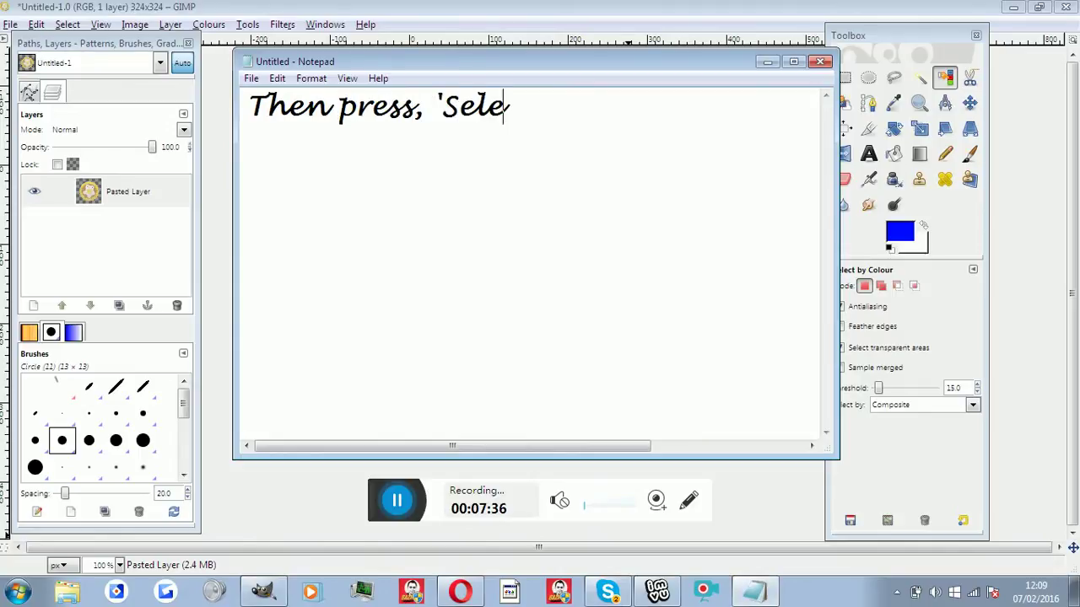
type("ct' then 'N")
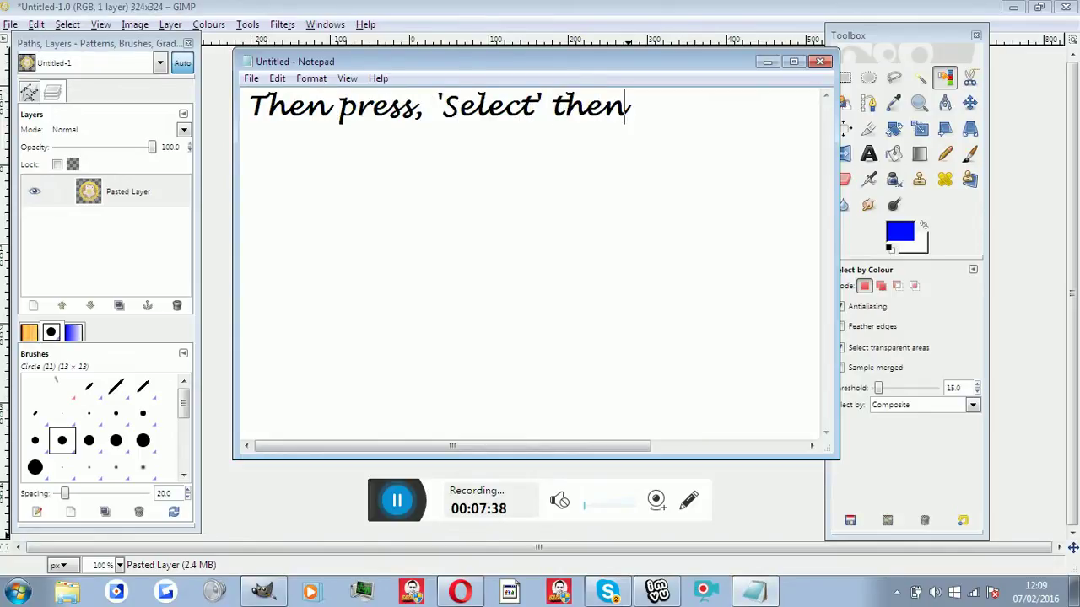
type("on")
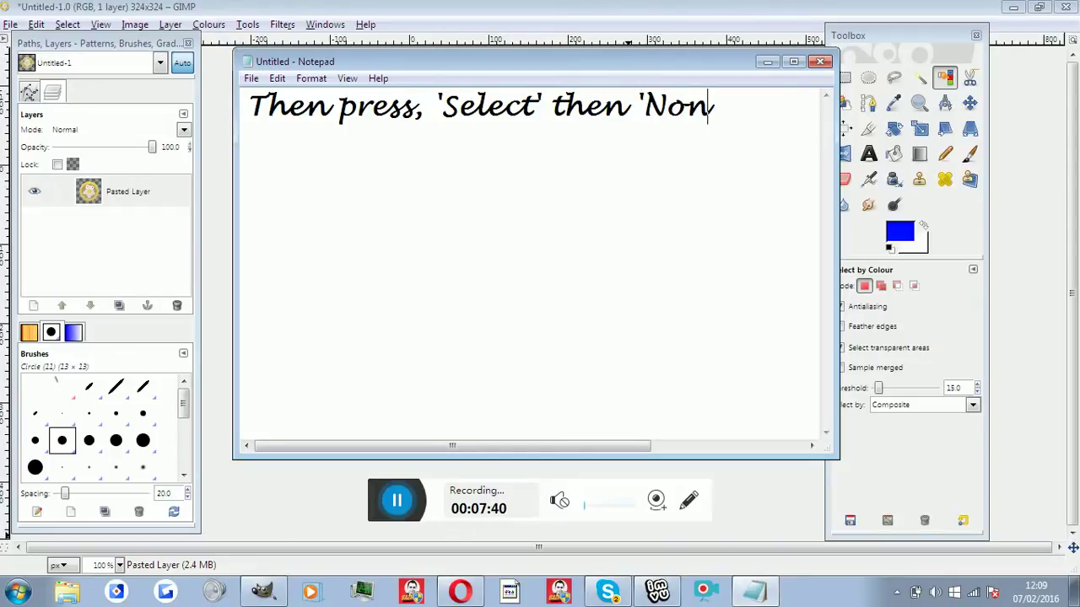
type("e' ")
type("^_^")
key("Return")
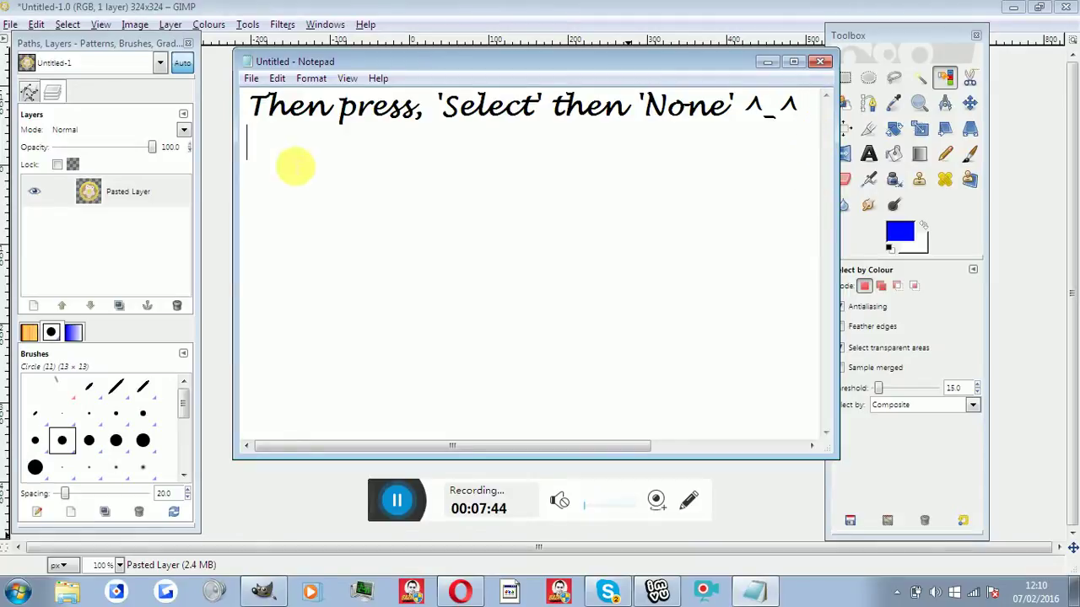
left_click(270, 105)
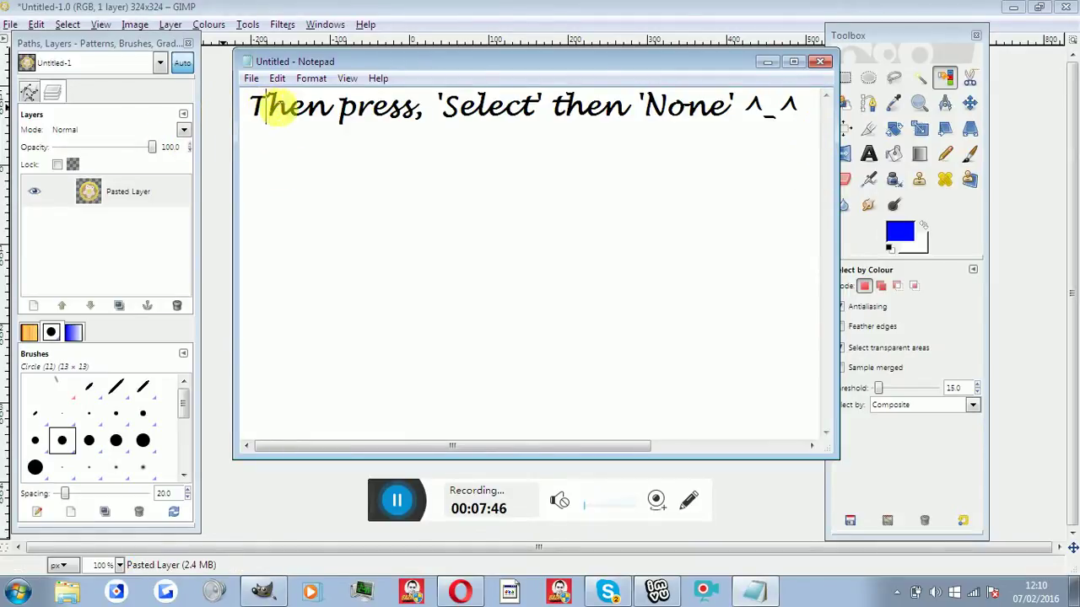
left_click_drag(279, 107, 712, 156)
key("BackSpace")
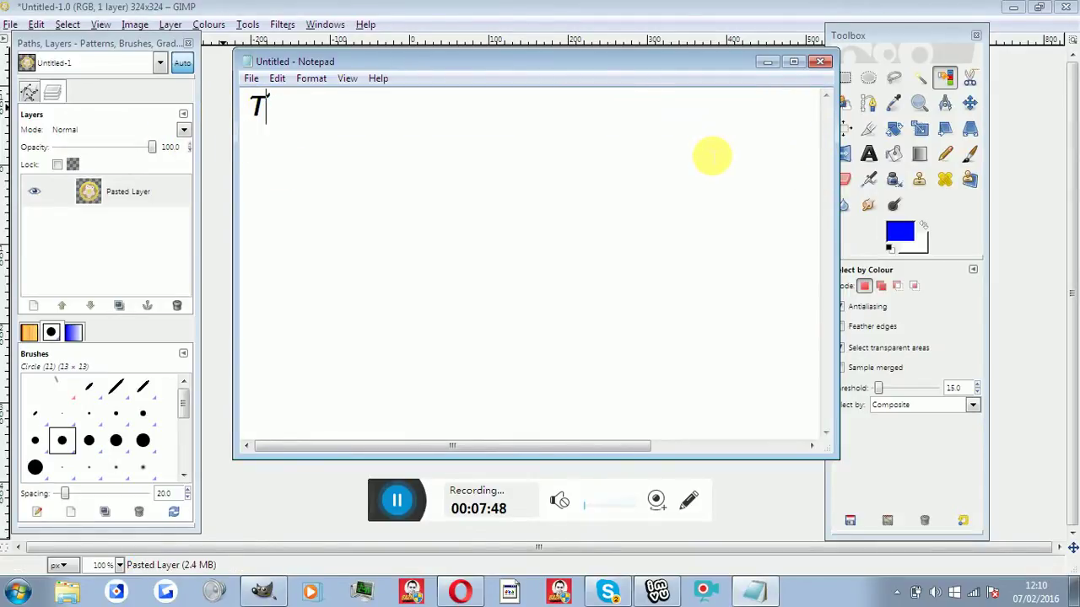
key("BackSpace")
Step: Write the caption 'I'm now going to show you how you can make a thumbnail for YT'
type("I'm no")
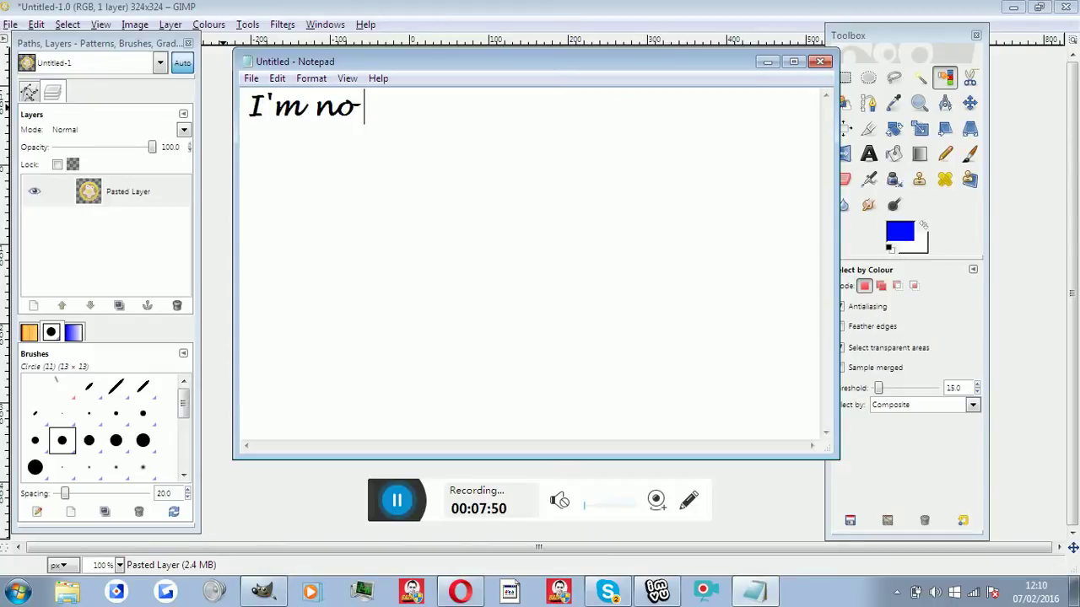
type("w going to ")
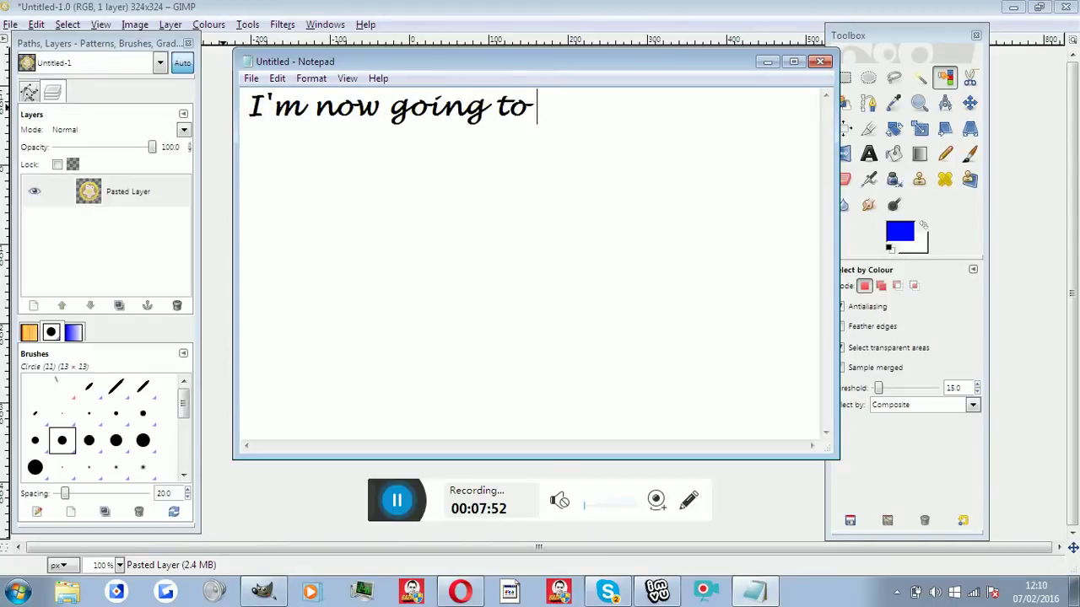
type("show")
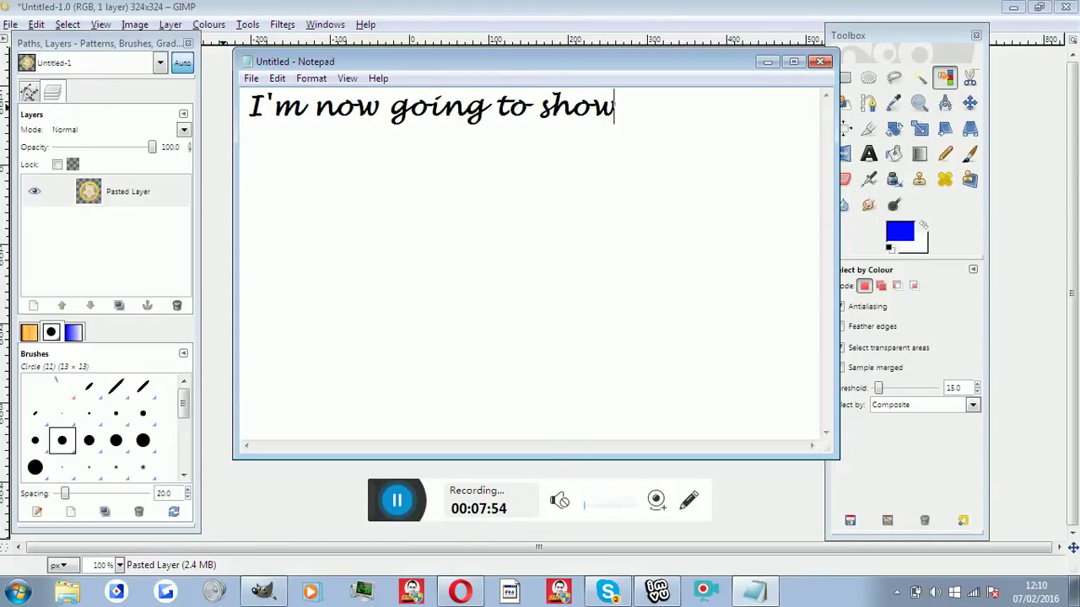
type(" you how you")
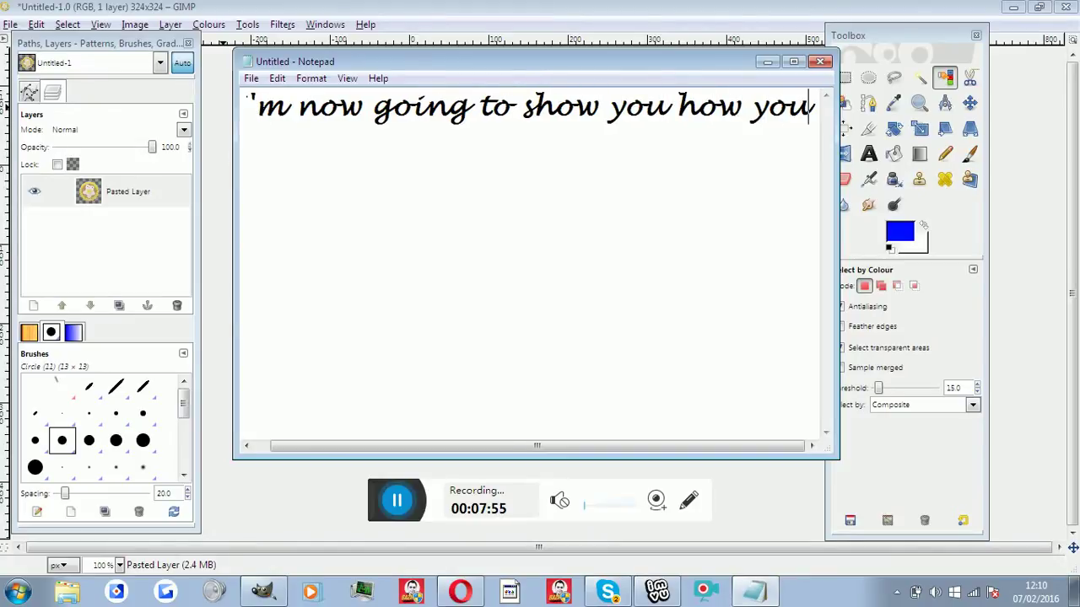
key("Return")
type("can ma")
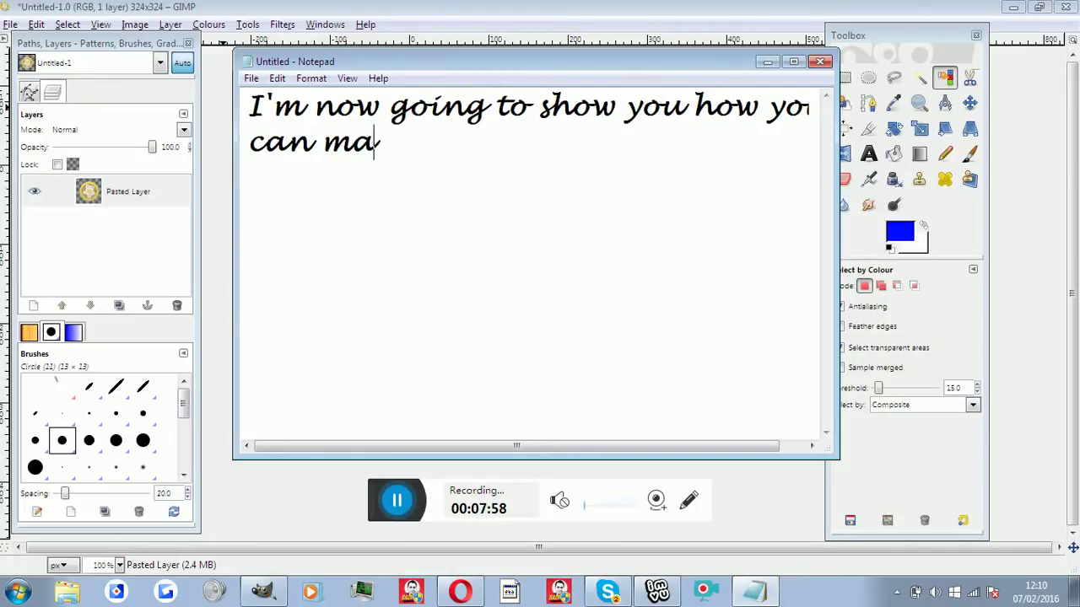
type("ke a thumbnai")
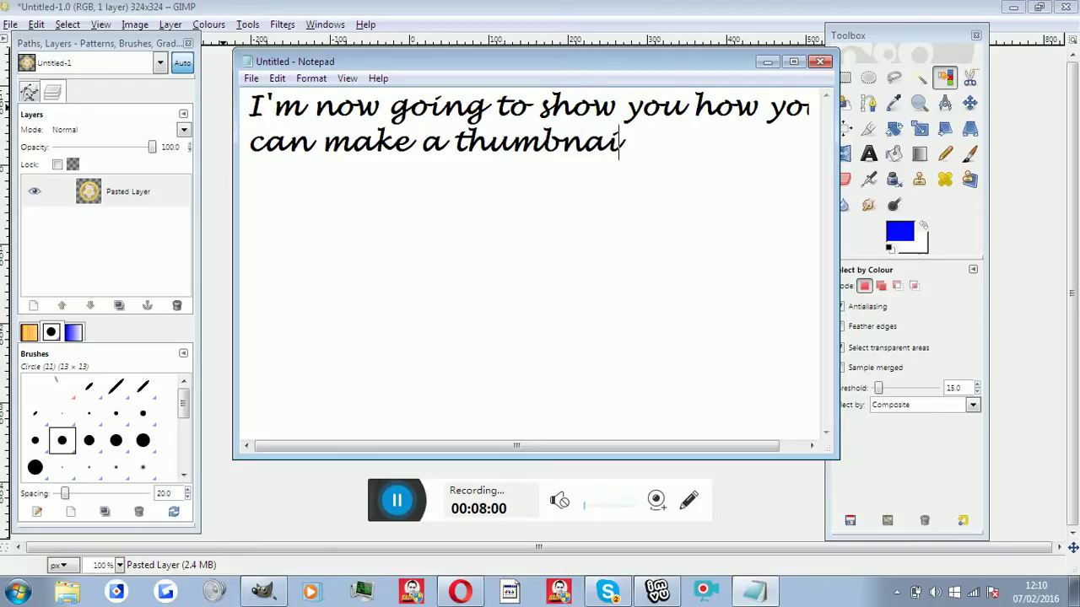
type("l for YT")
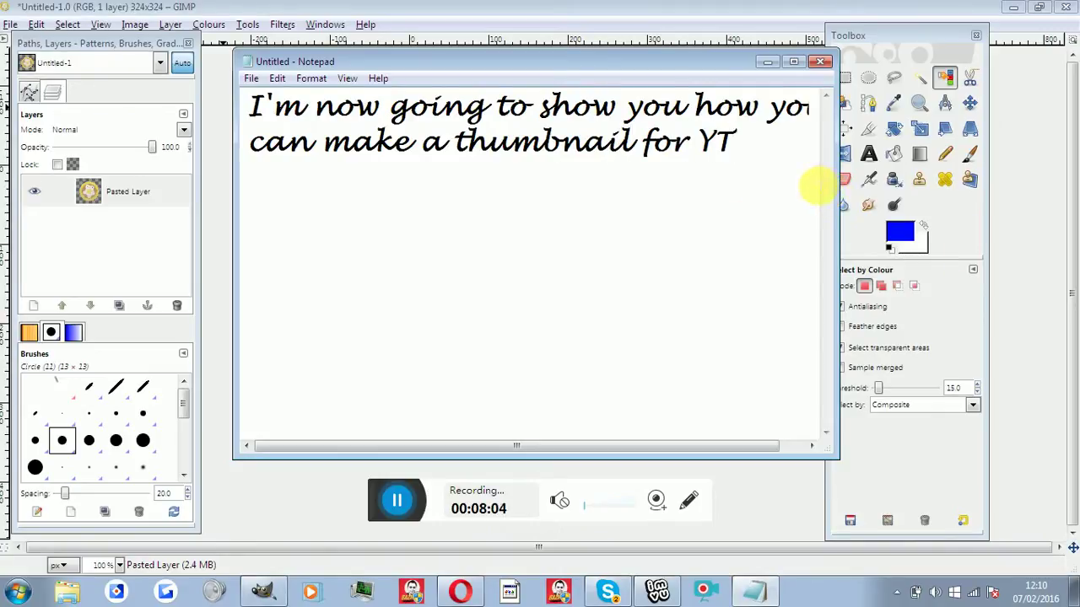
Step: Replace it with 'You can use the same process for making cool pictures and other stuff.'
key("ctrl+a")
type("You")
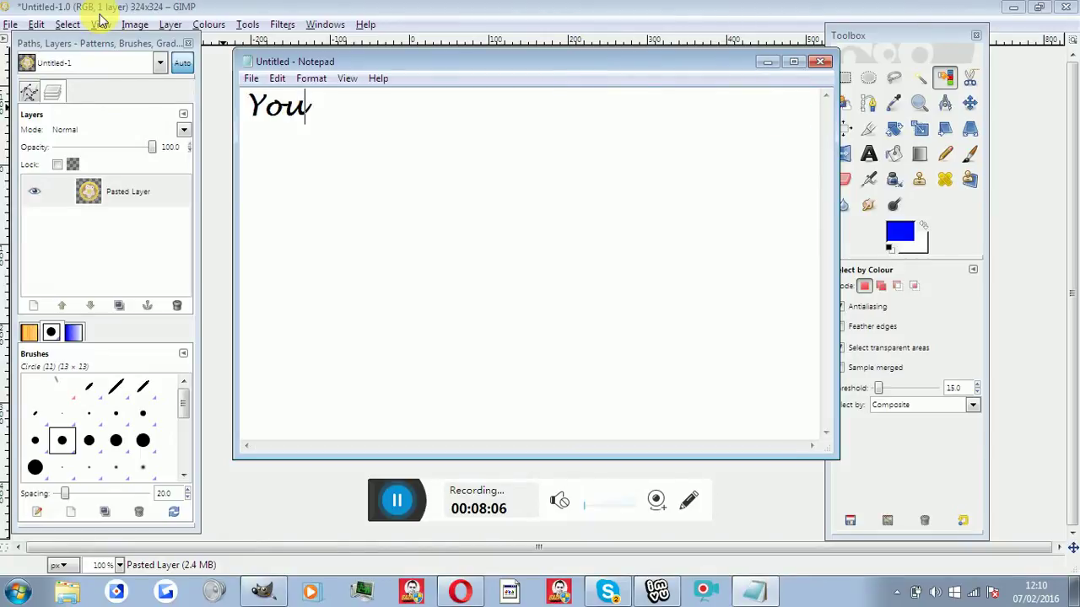
type(" can use the s")
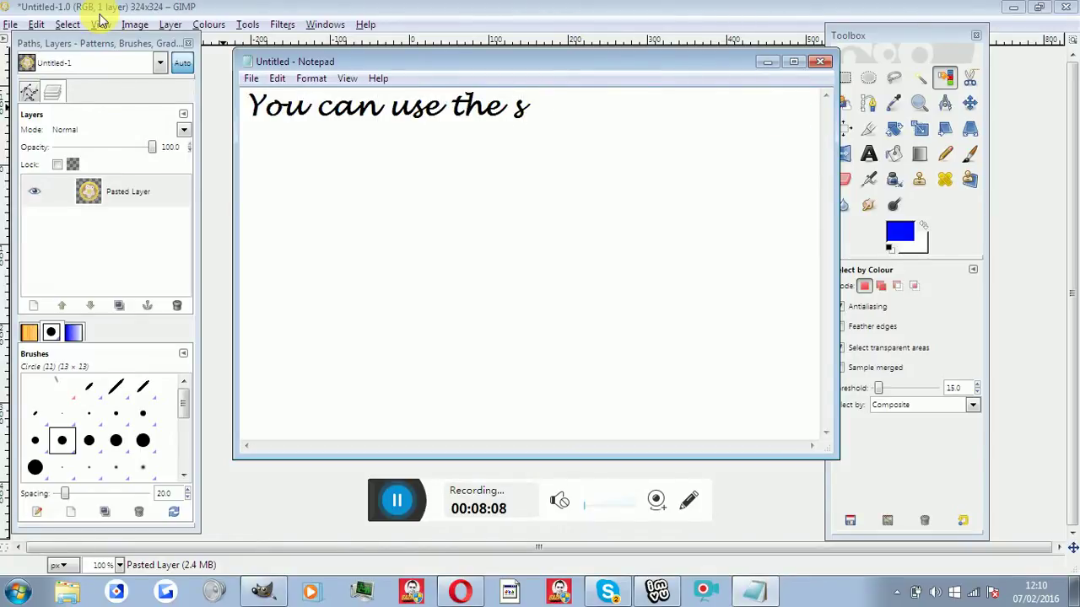
type("ame proce")
key("BackSpace")
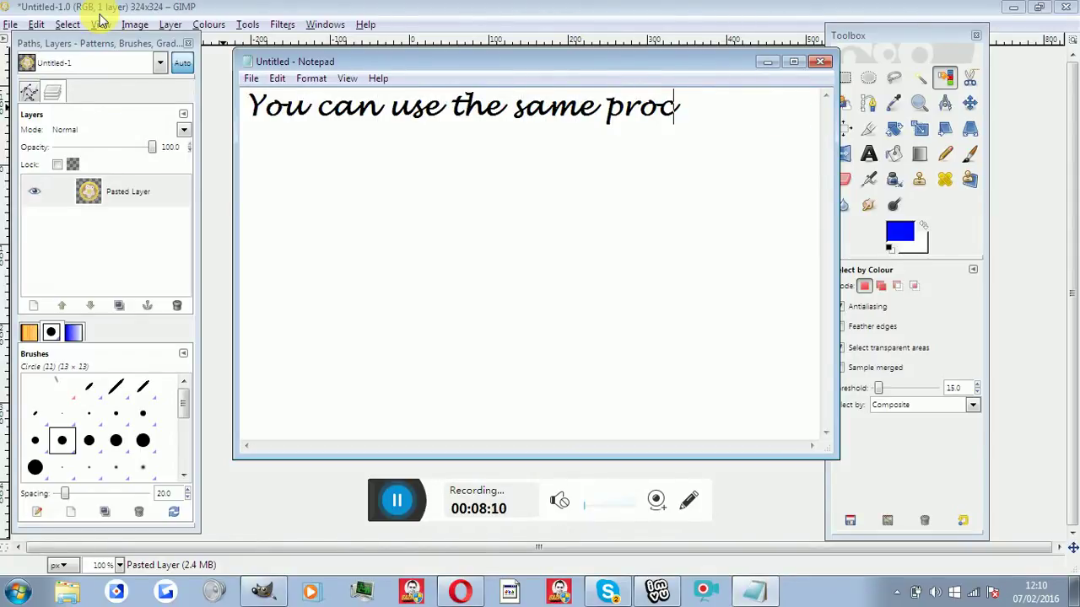
type("ess")
key("Return")
type("for")
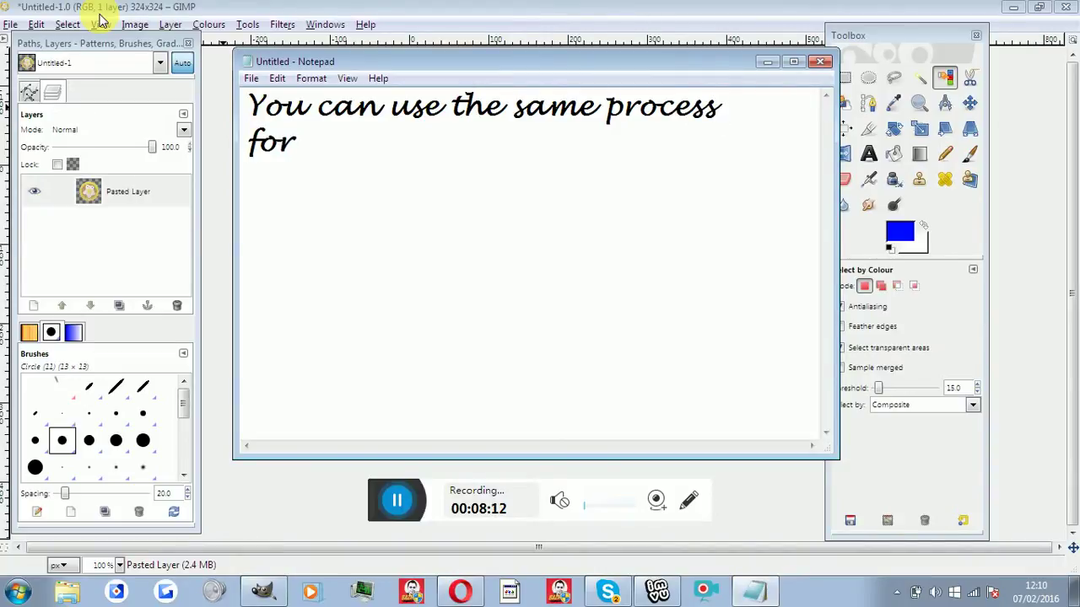
type(" making cool")
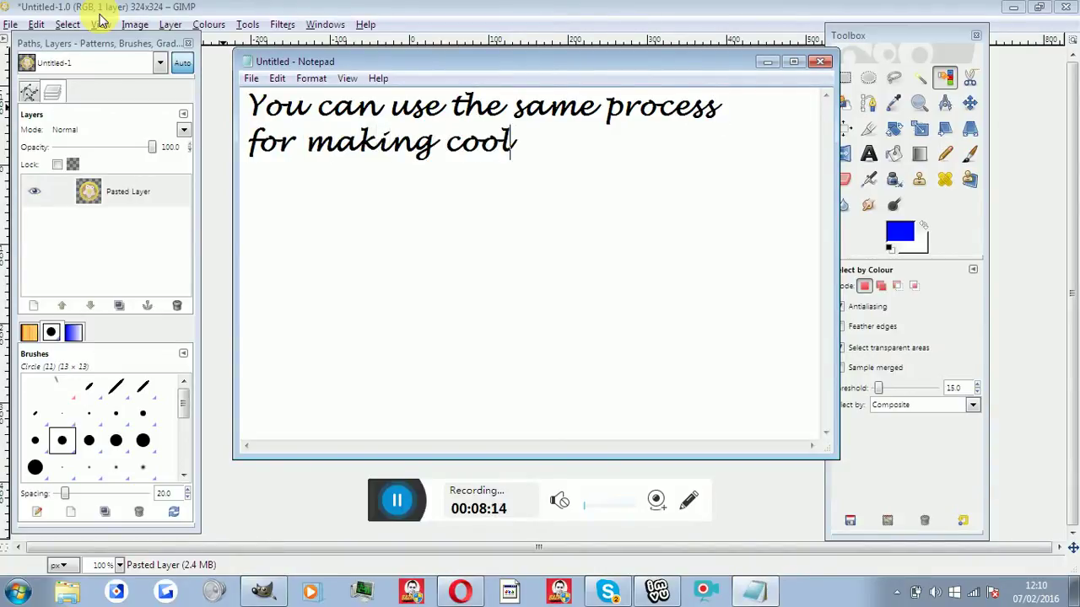
type(" picur")
key("BackSpace")
key("BackSpace")
type("t")
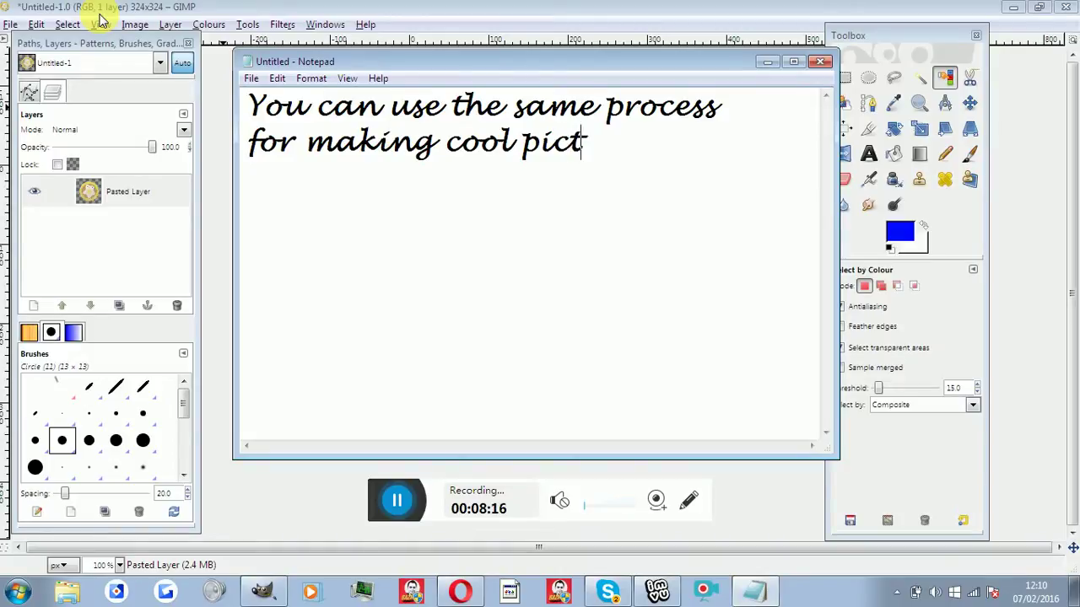
type("ures")
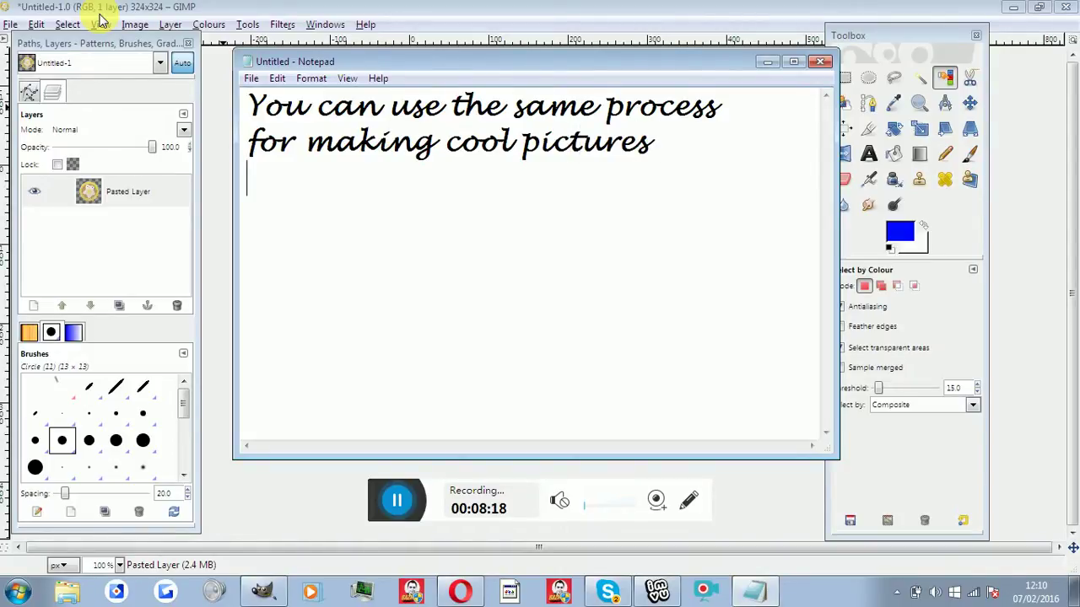
key("Return")
type("and")
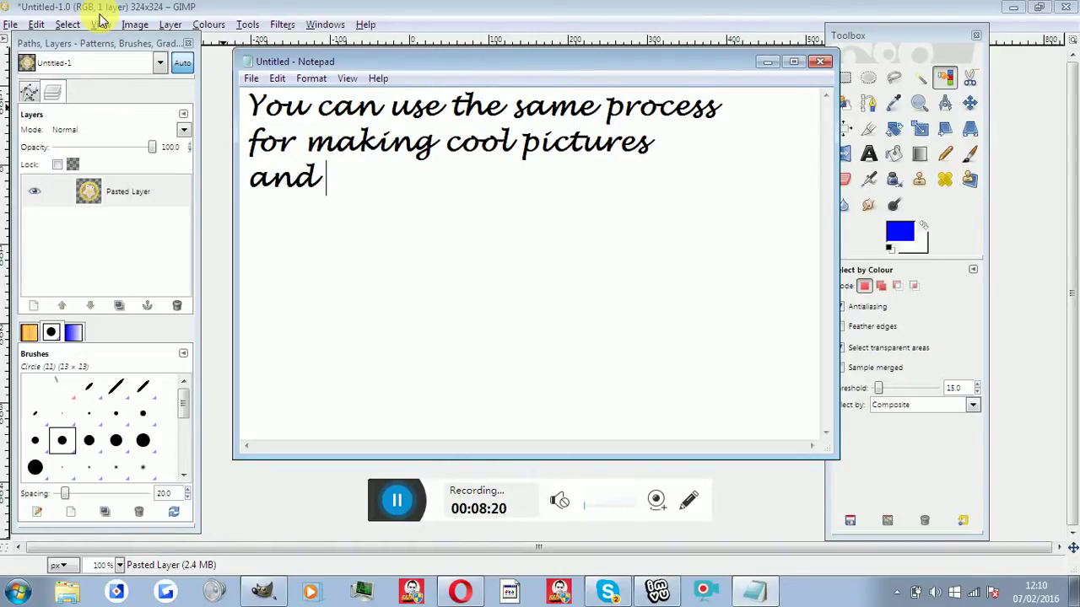
type(" other stuff. ^_^")
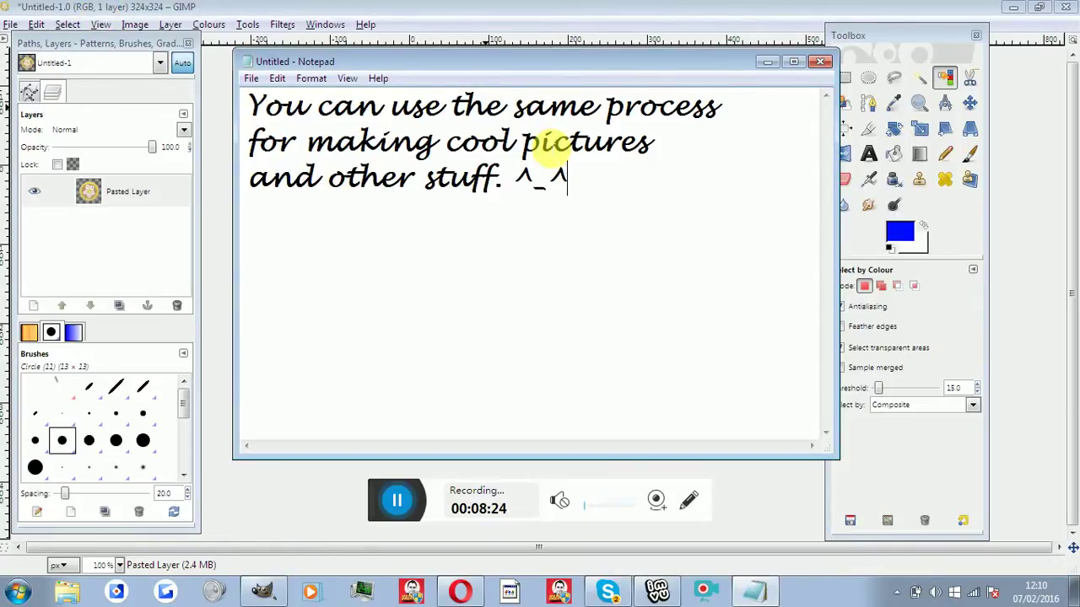
Step: Clear the caption text and hide Notepad to reveal the donut
left_click_drag(628, 228, 253, 101)
key("Delete")
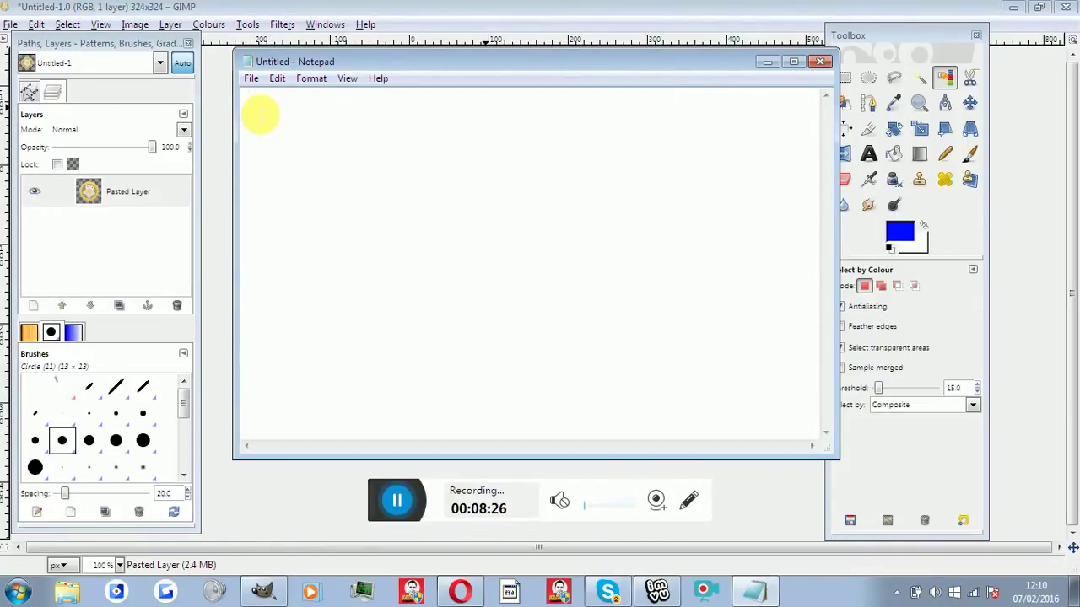
left_click(767, 62)
Step: Save the image as donut.png in Pictures, accepting the default PNG options
key("ctrl")
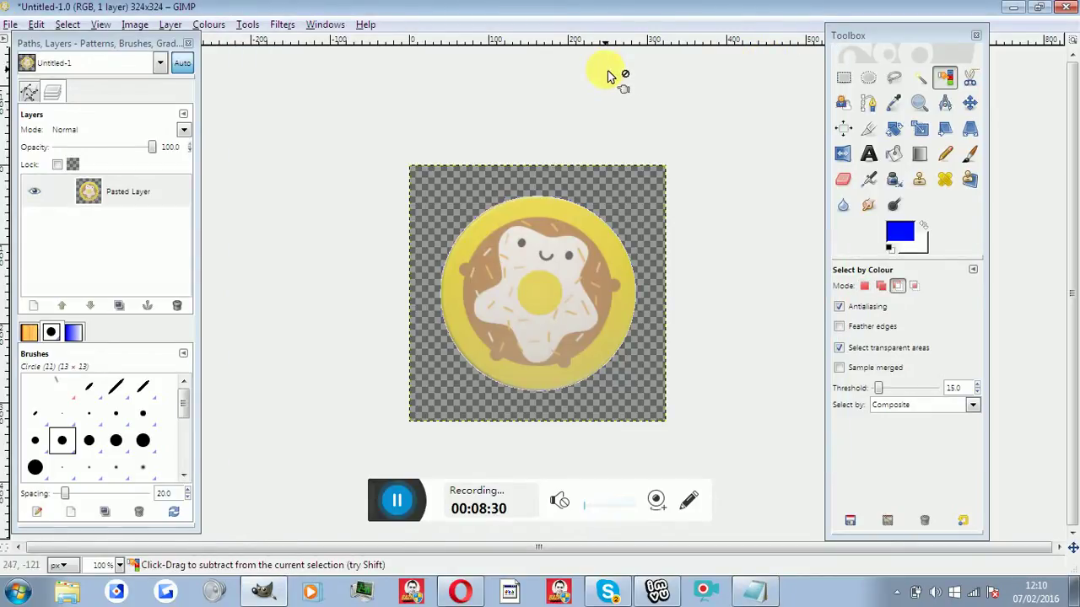
key("ctrl+s")
key("BackSpace")
type("donut.png")
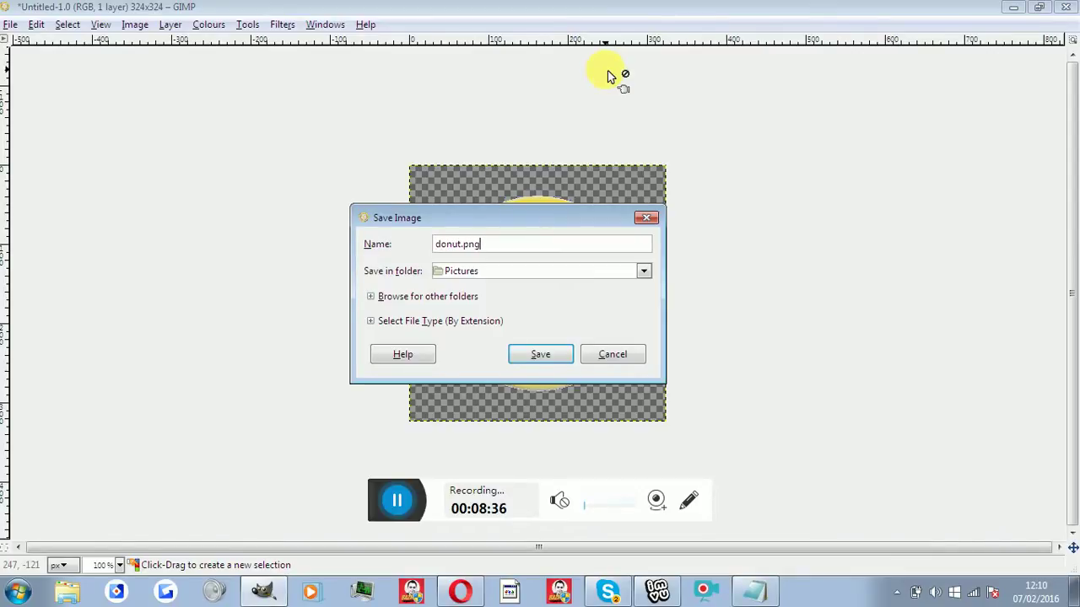
key("Return")
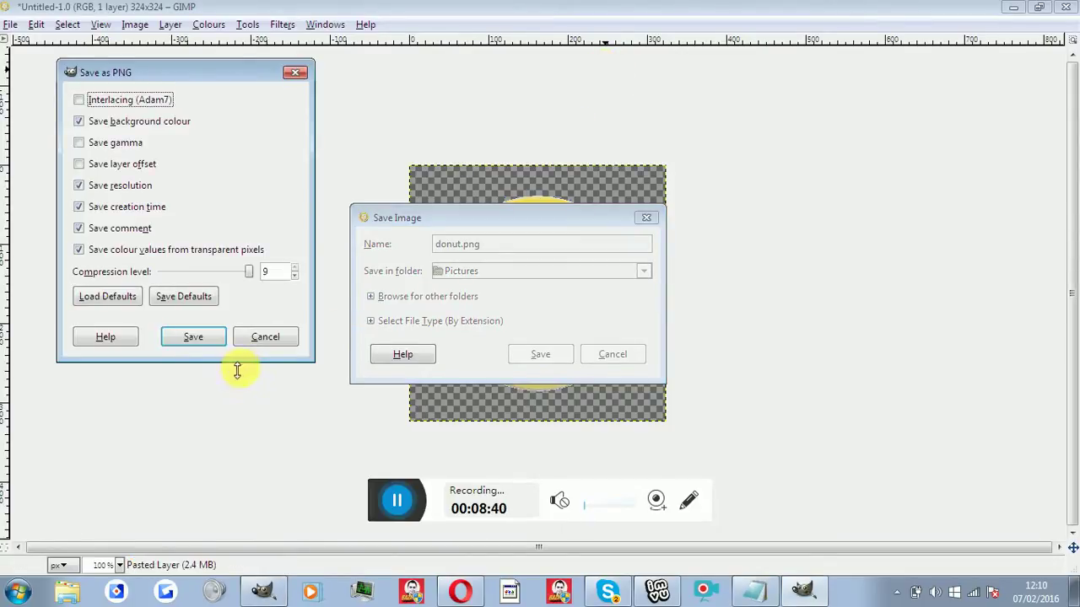
left_click(203, 337)
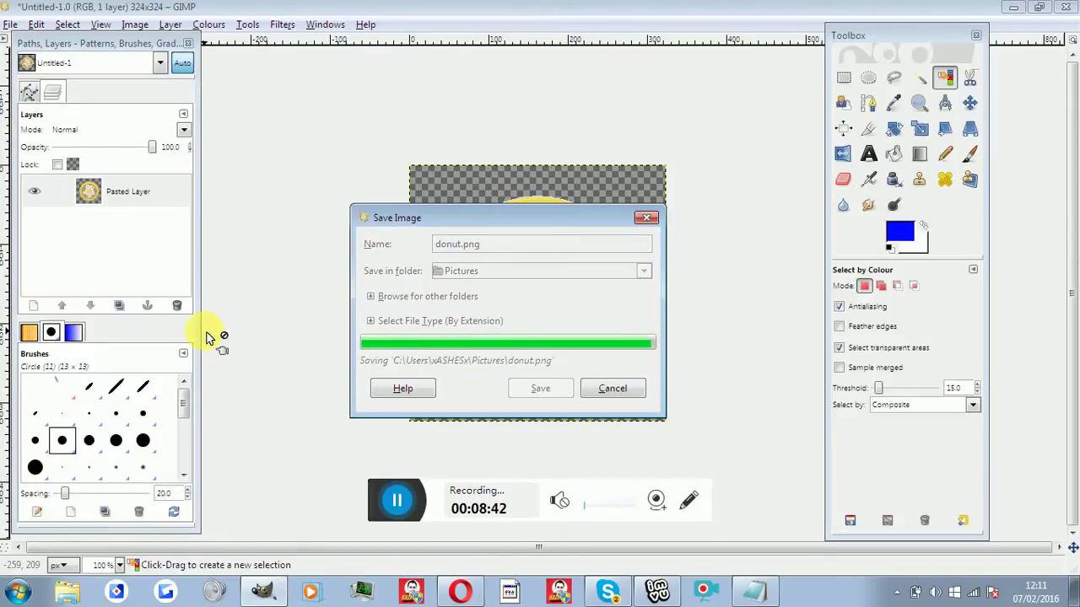
Step: Show the reminder 'Make sure you save your image', then delete it
left_click(759, 595)
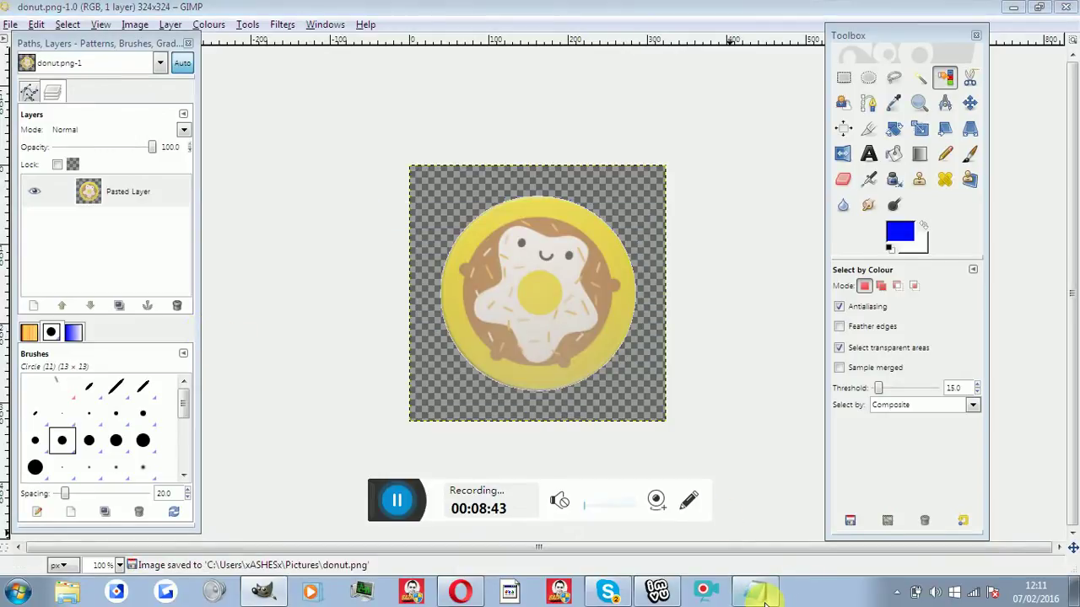
type("Make")
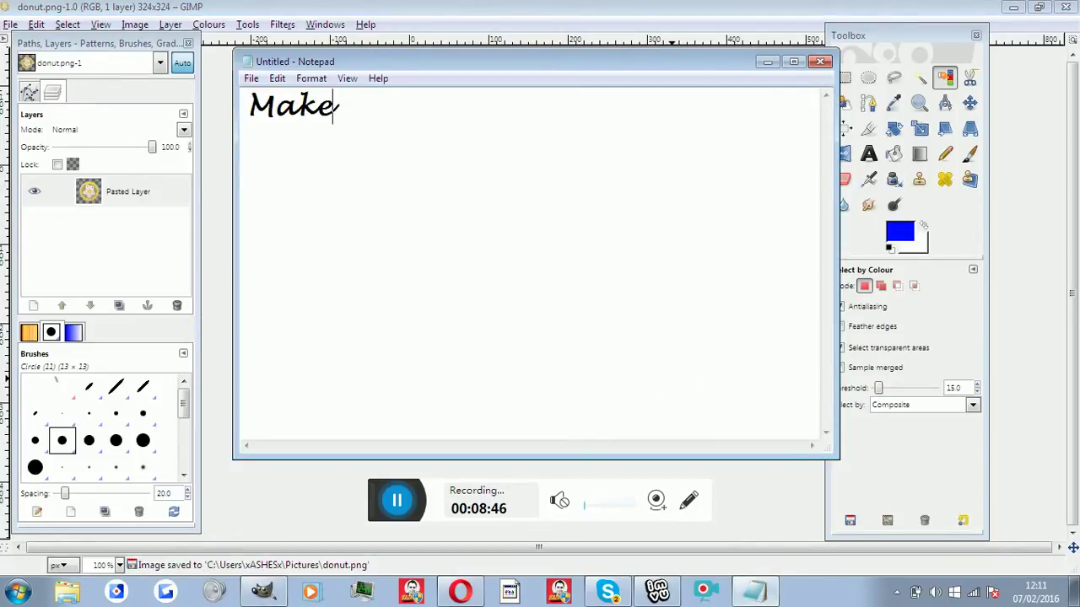
type(" sure you save")
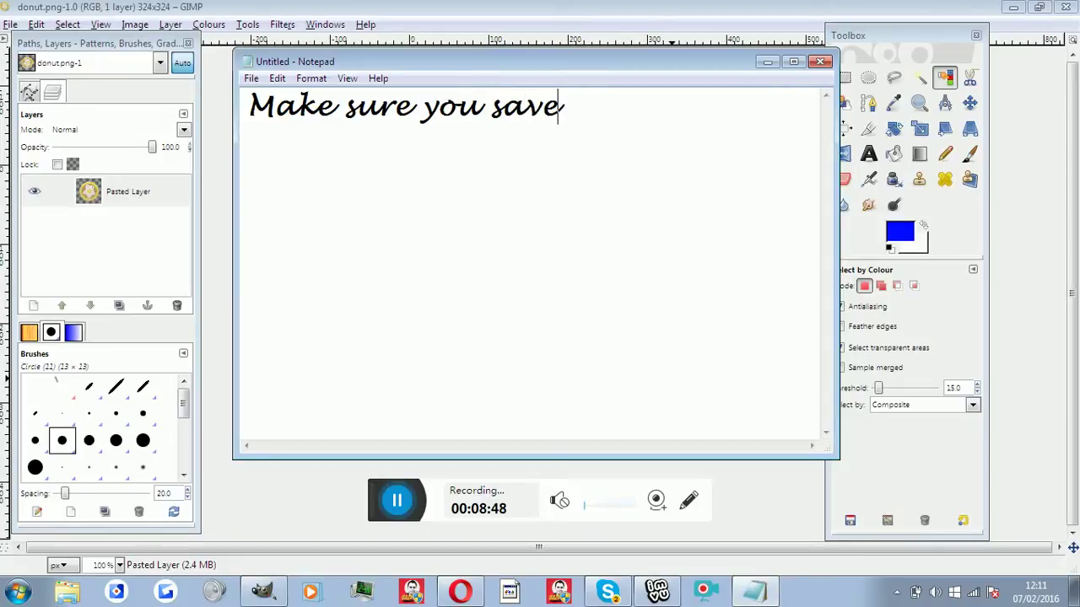
type(" your ima")
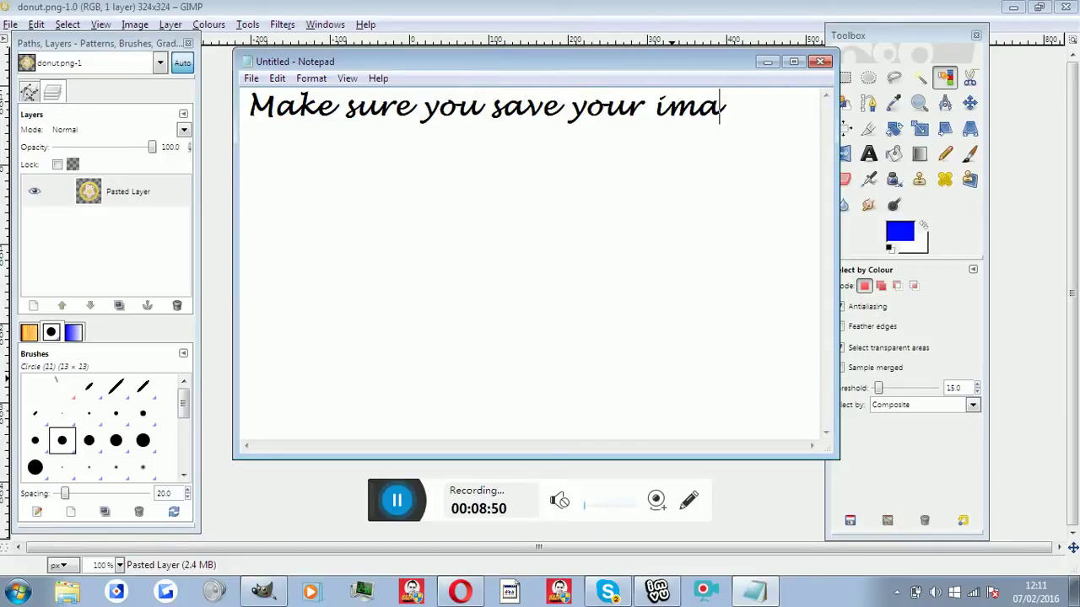
type("ge")
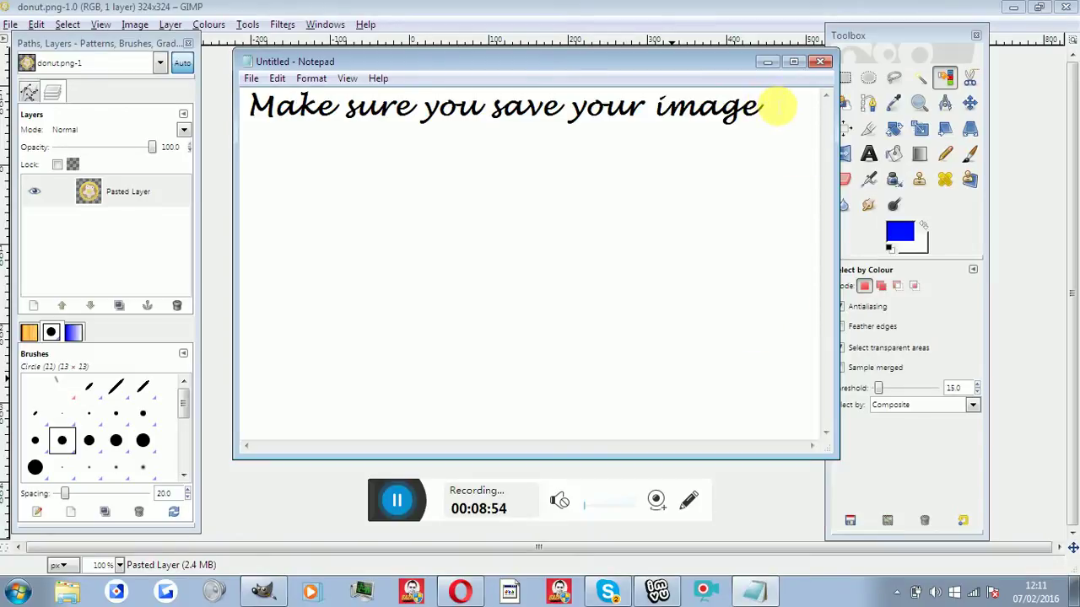
left_click_drag(774, 104, 262, 105)
key("Delete")
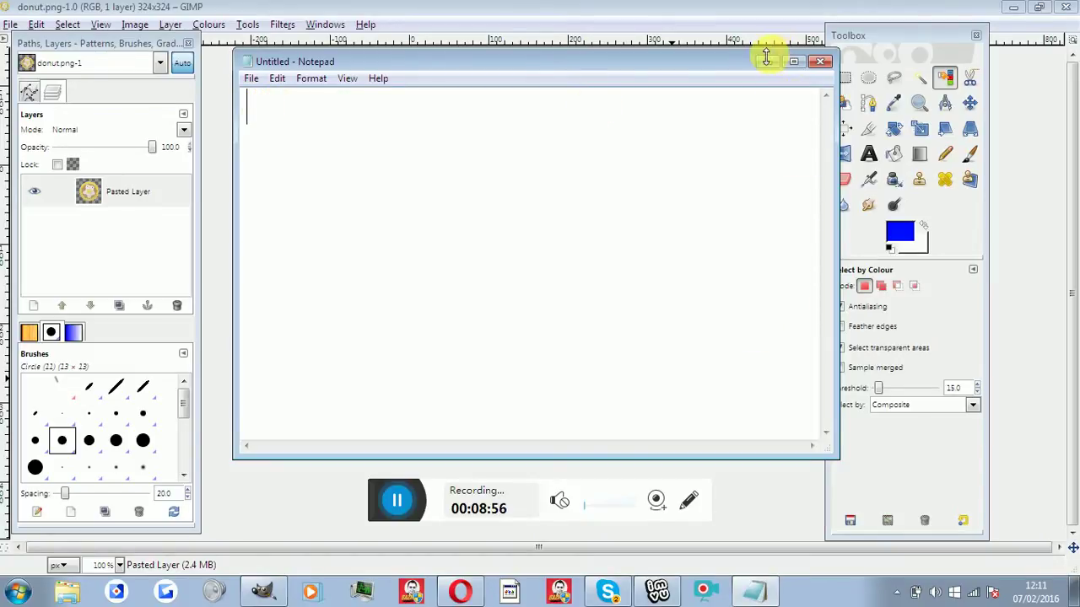
Step: Create a new blank image with width and height of 500 px
left_click(764, 62)
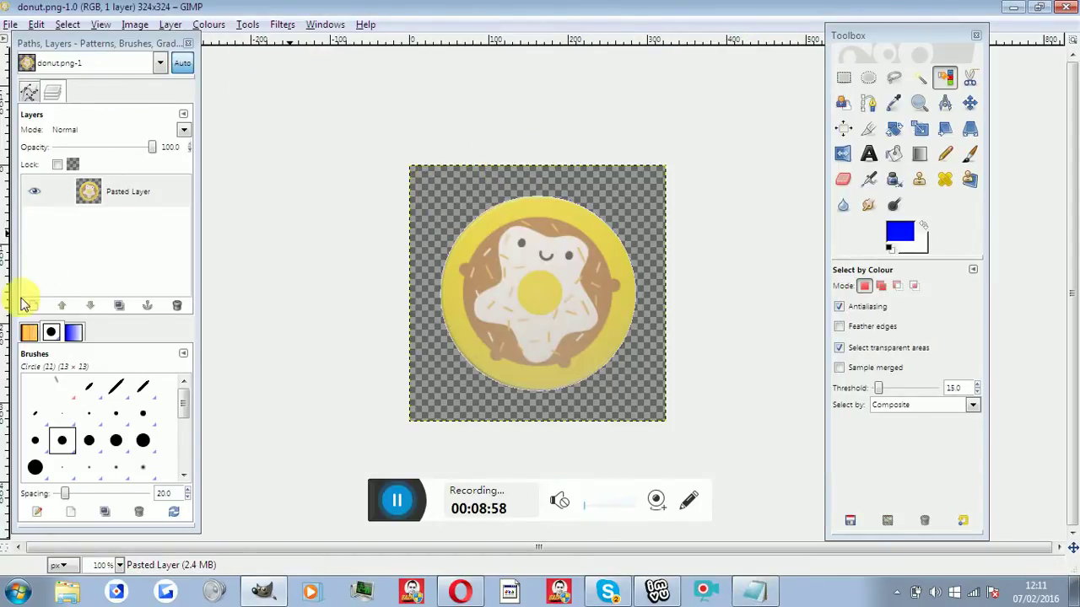
left_click(11, 28)
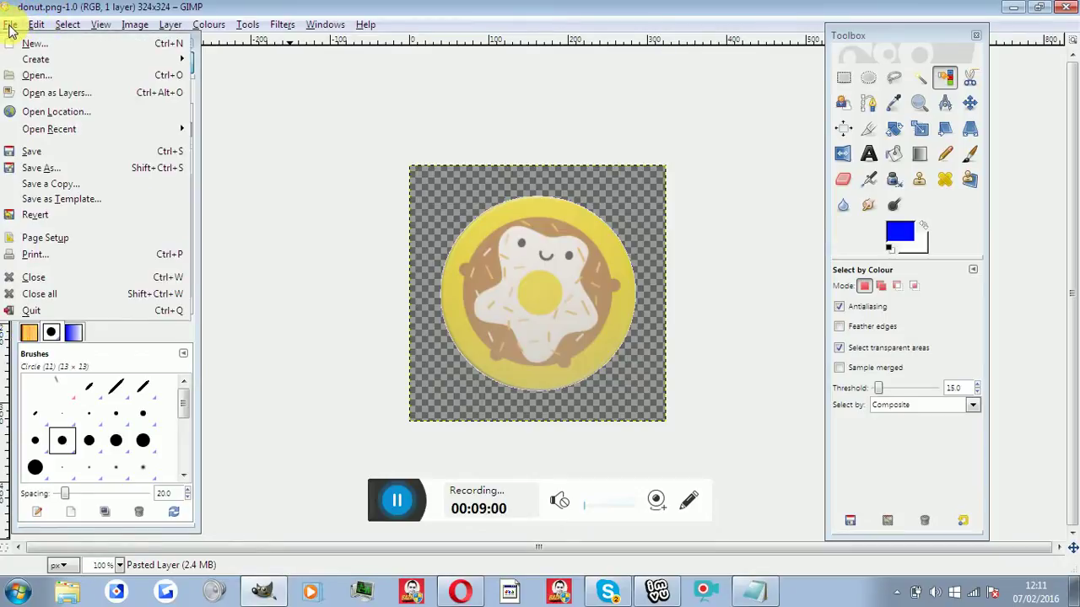
left_click(68, 43)
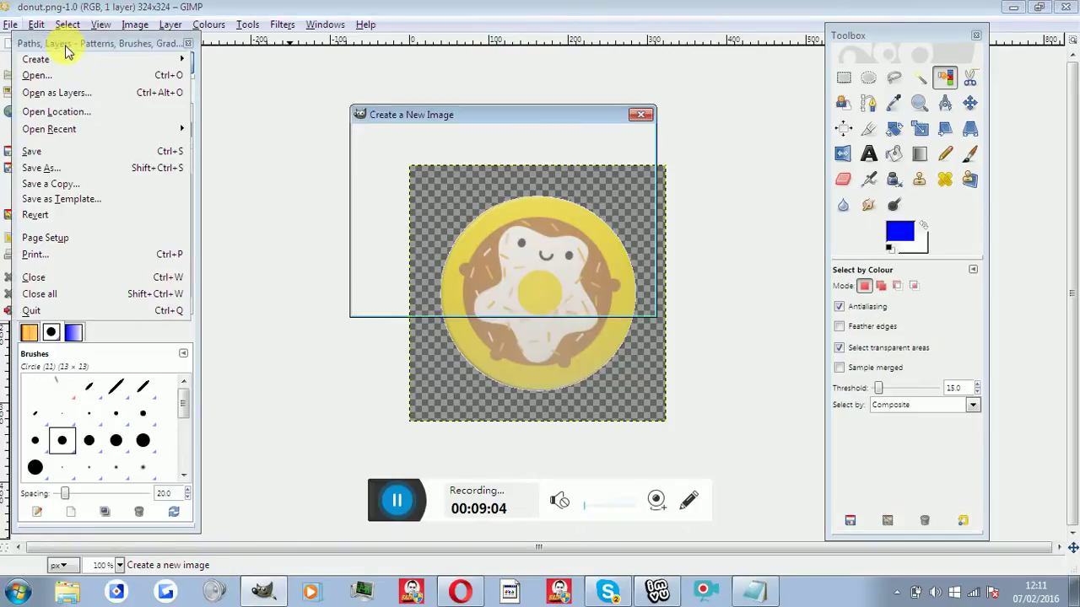
left_click_drag(428, 186, 384, 188)
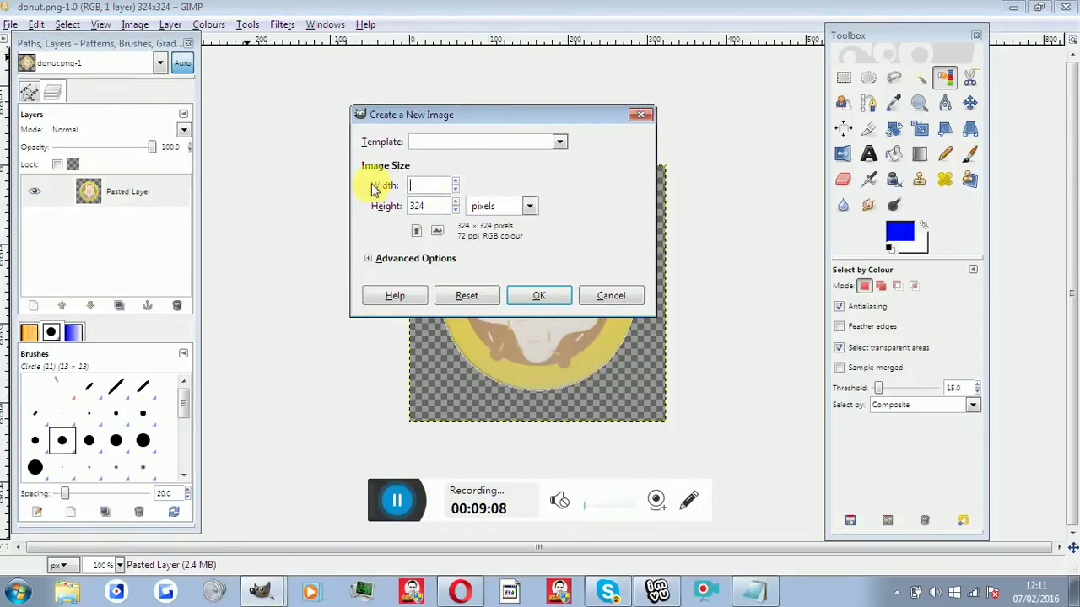
type("500")
left_click_drag(426, 205, 385, 206)
type("500")
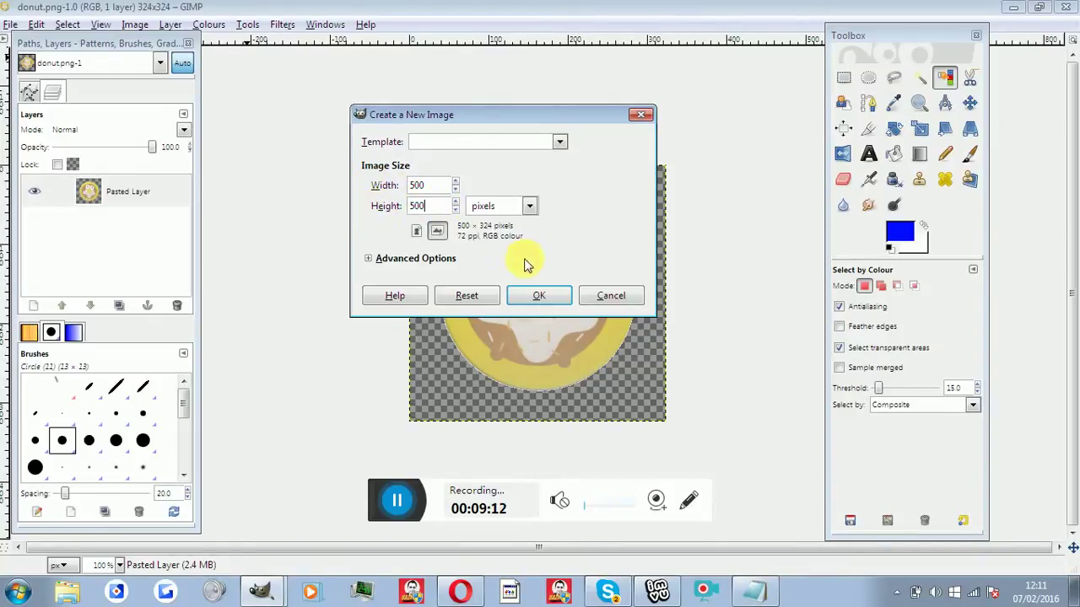
left_click(536, 295)
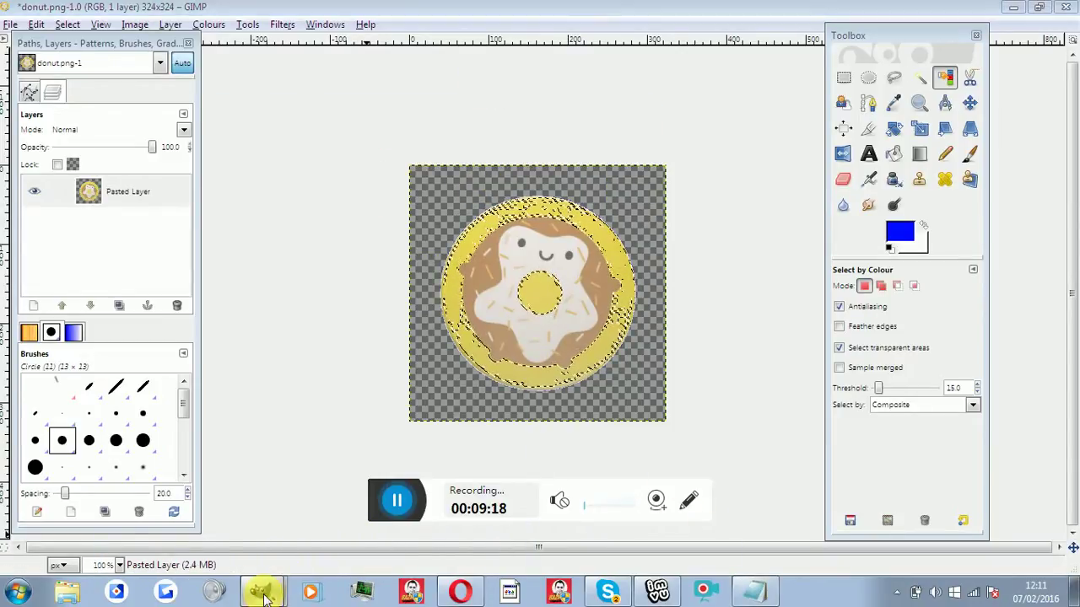
Step: Bring the new 500×500 image forward and maximize it to fill the workspace
left_click(262, 580)
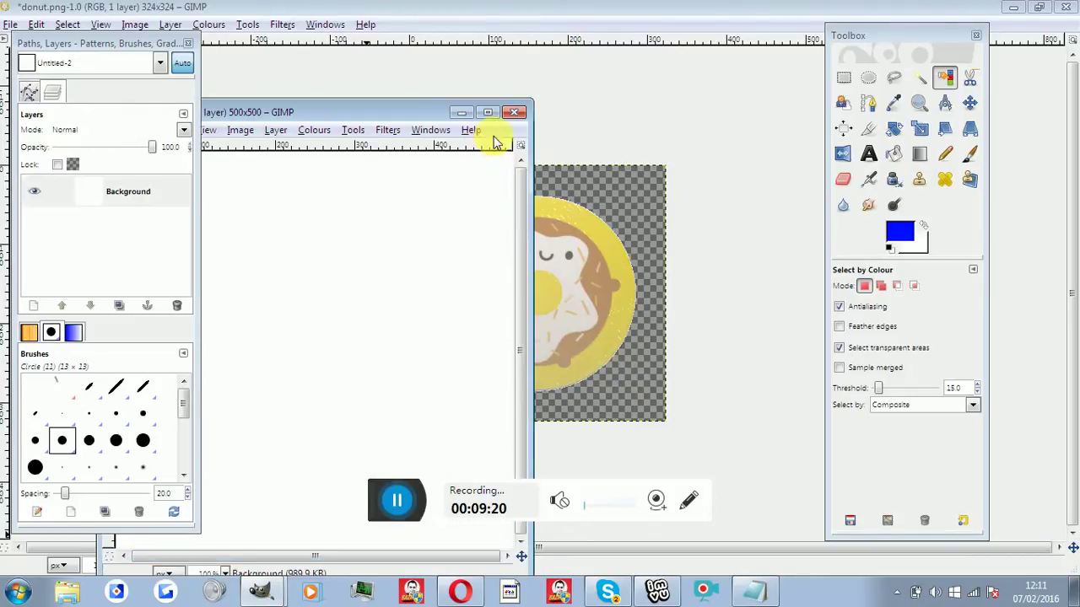
left_click(493, 118)
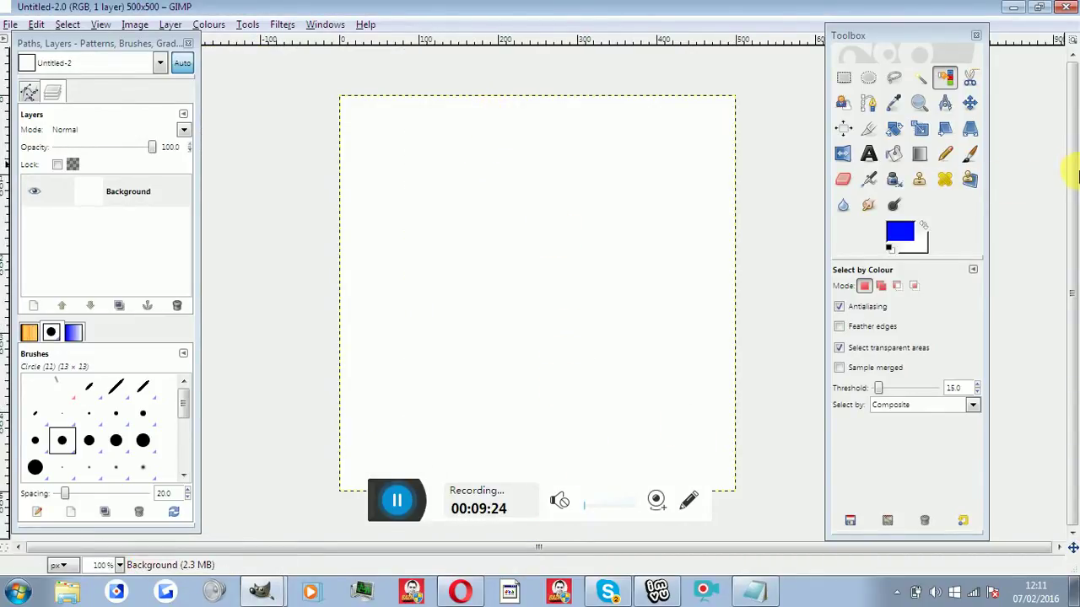
left_click(749, 593)
type("I'm")
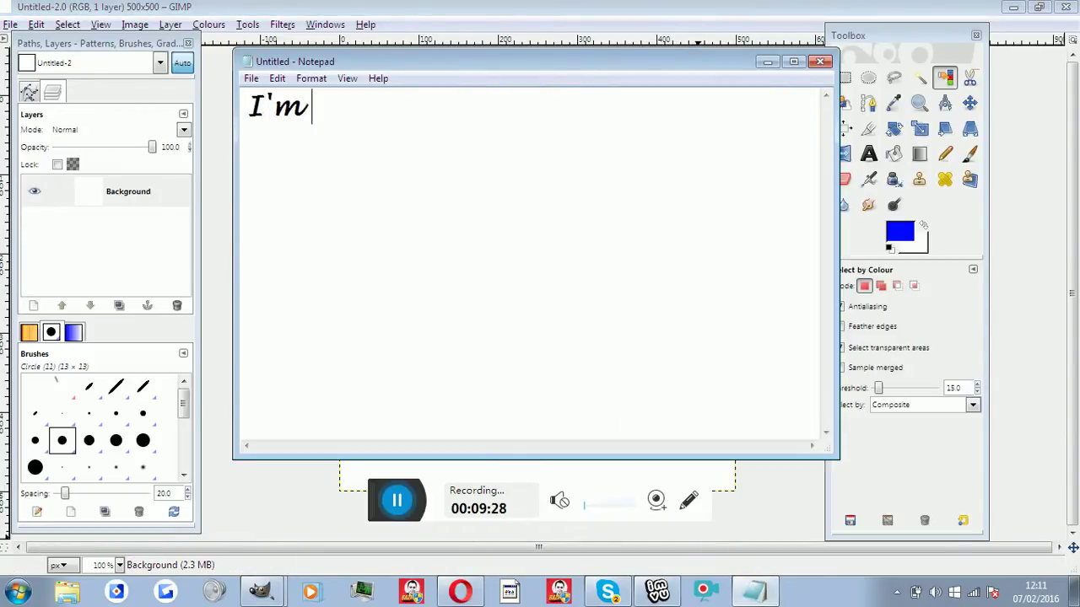
type(" just using 5")
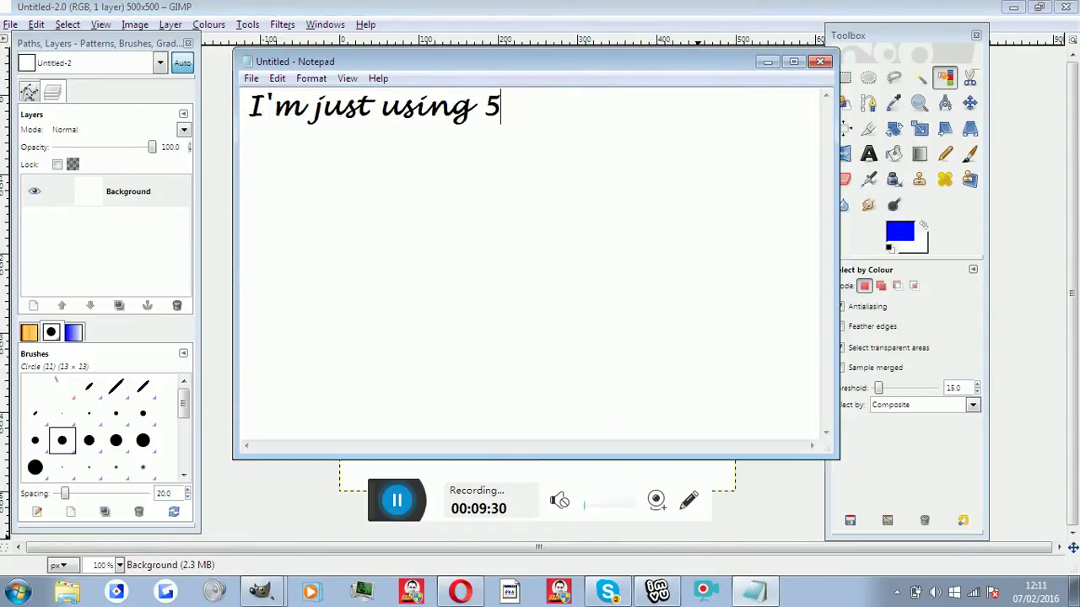
type("00x500")
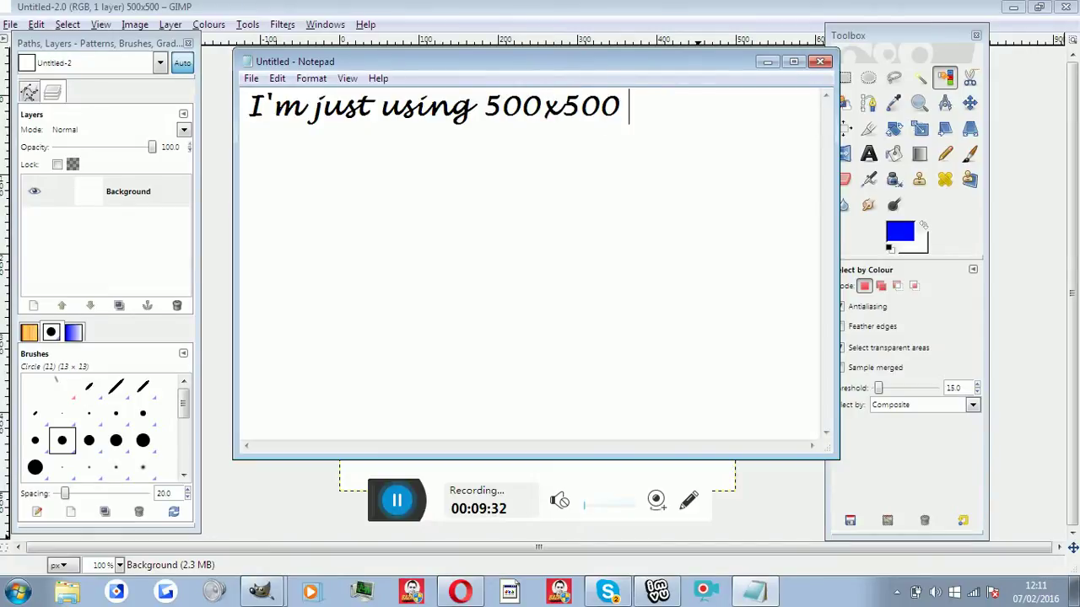
type("for an expamp")
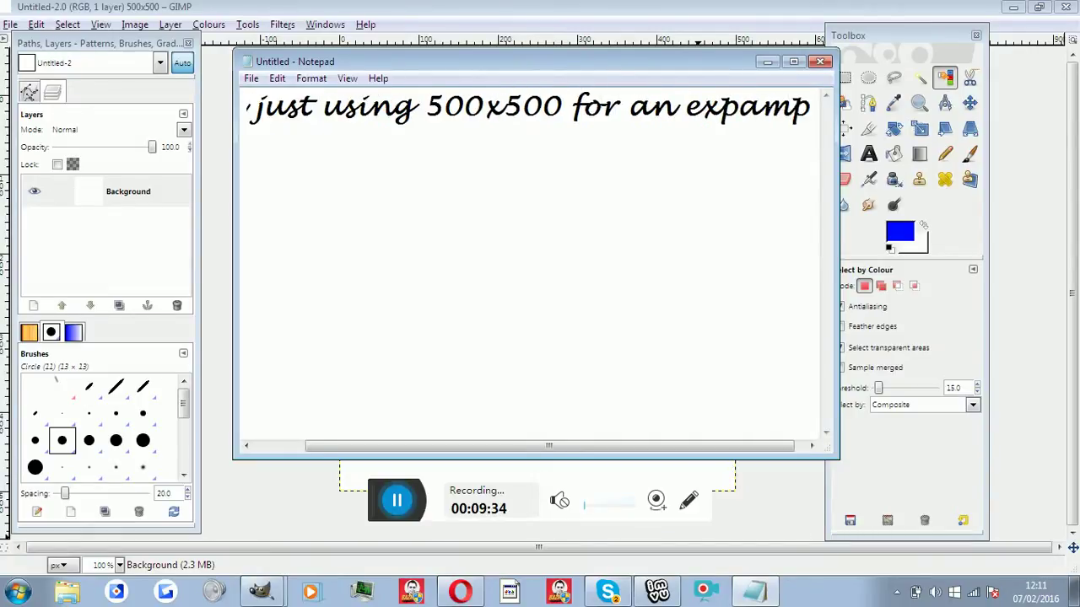
type("le")
key("BackSpace")
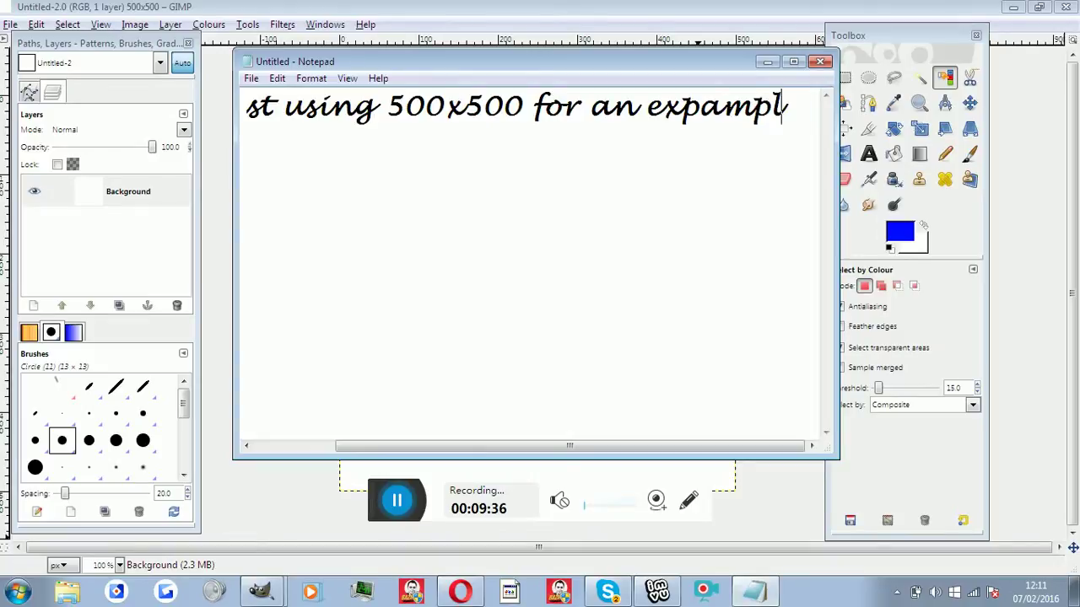
key("BackSpace")
key("BackSpace")
key("BackSpace")
key("BackSpace")
key("BackSpace")
type("ample")
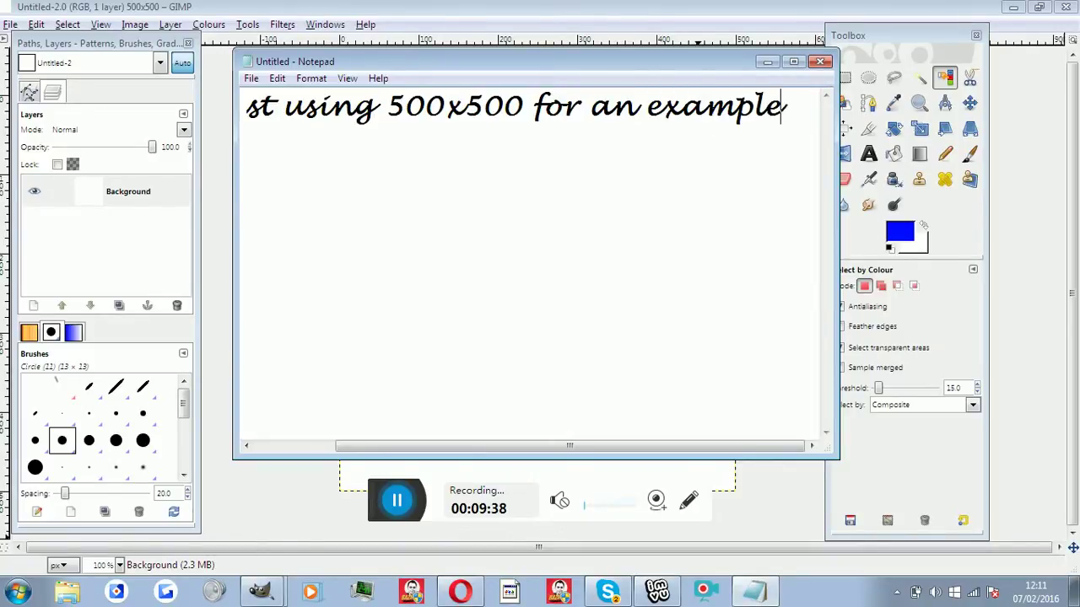
key("BackSpace")
key("BackSpace")
key("BackSpace")
key("BackSpace")
key("BackSpace")
key("BackSpace")
key("BackSpace")
key("BackSpace")
key("BackSpace")
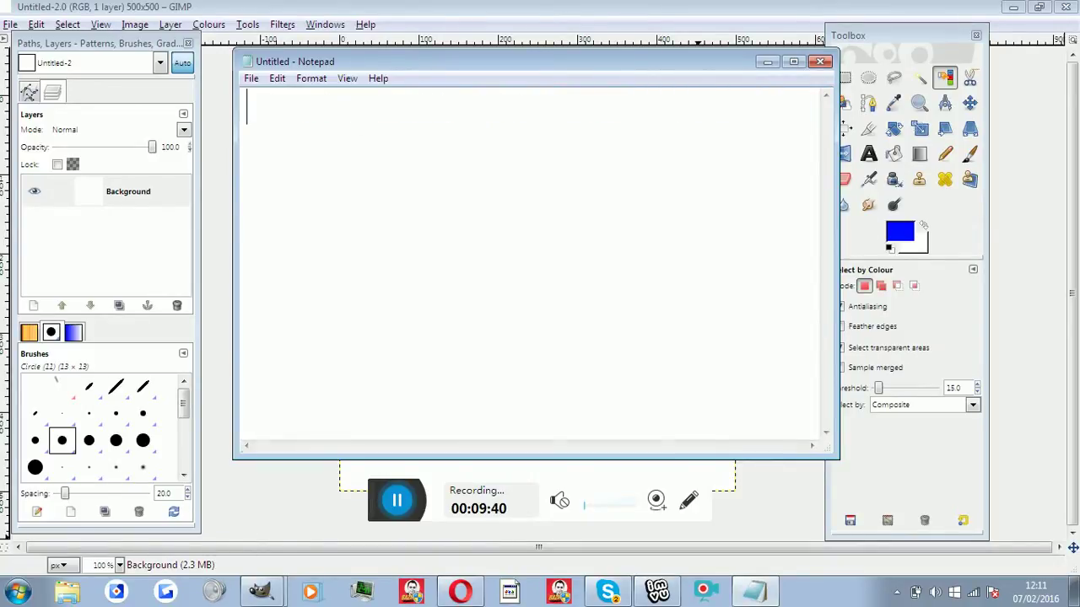
Step: Hide Notepad and draw a Text tool box spanning nearly the whole 500×500 canvas
left_click(764, 63)
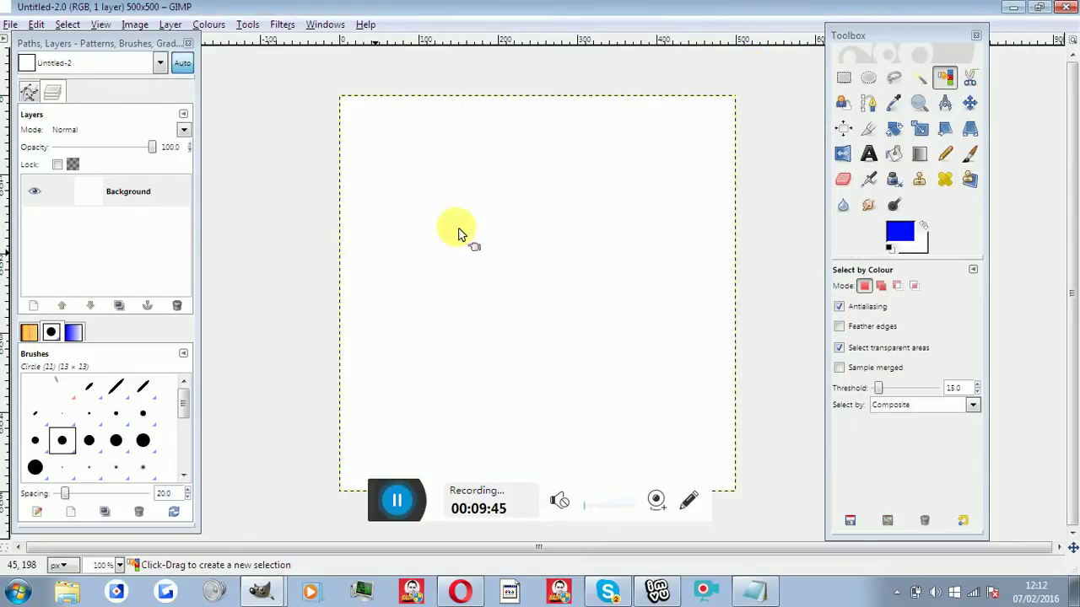
left_click(868, 153)
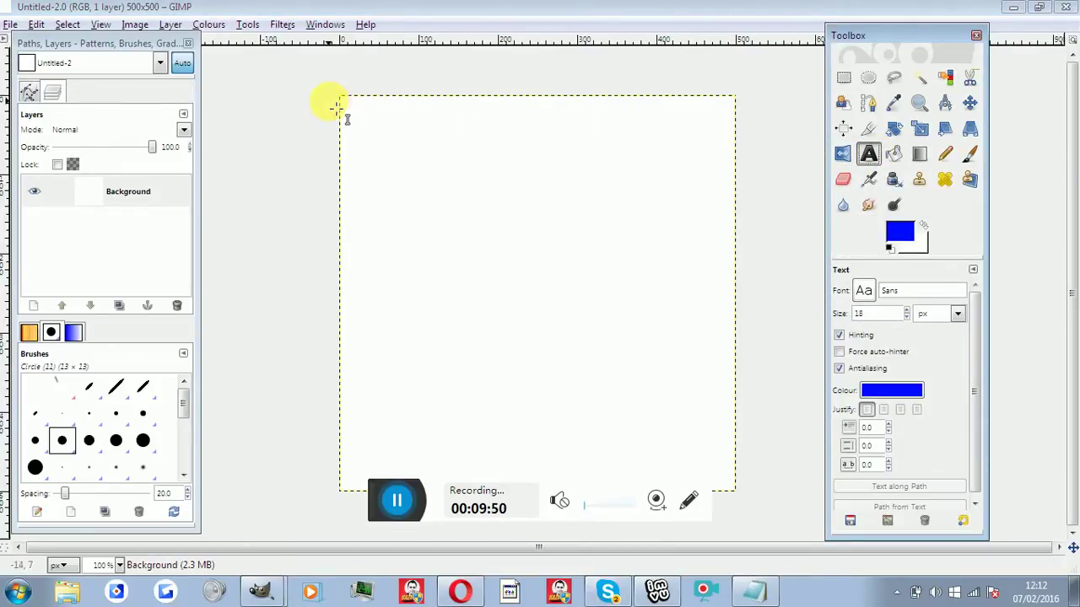
left_click_drag(346, 102, 742, 498)
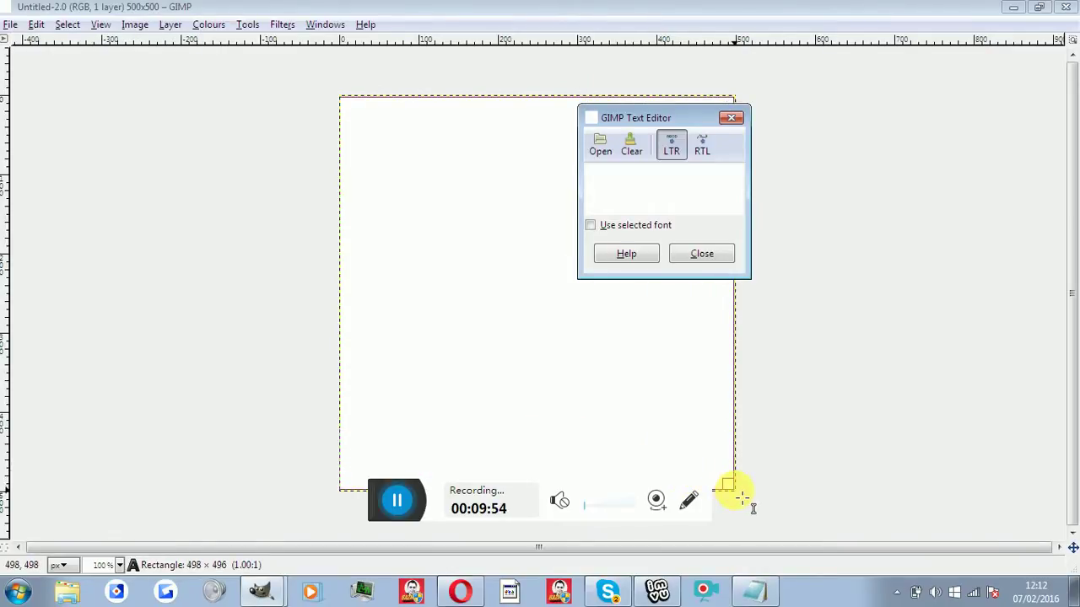
Step: Type the two-line title 'How to make a YouTube thumb nail' / 'and remove a background from an image'
left_click(649, 202)
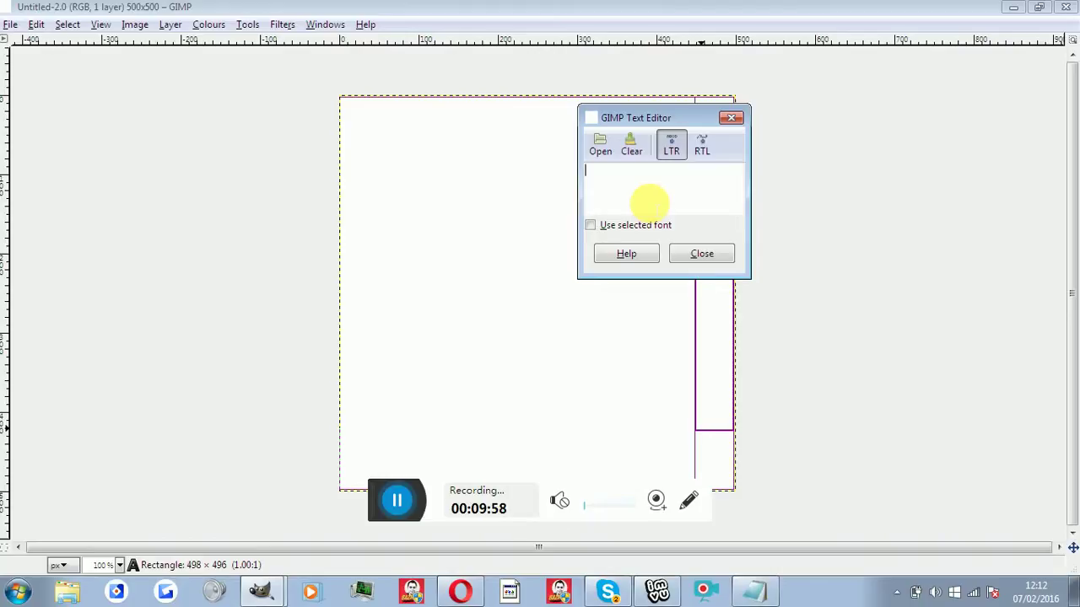
type("How ")
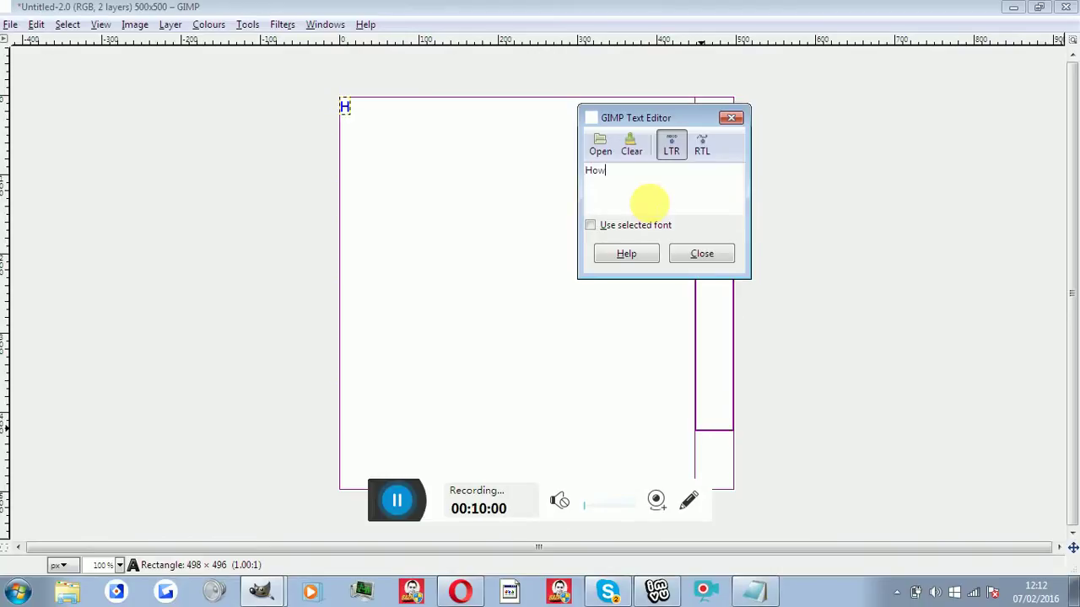
type("to ma")
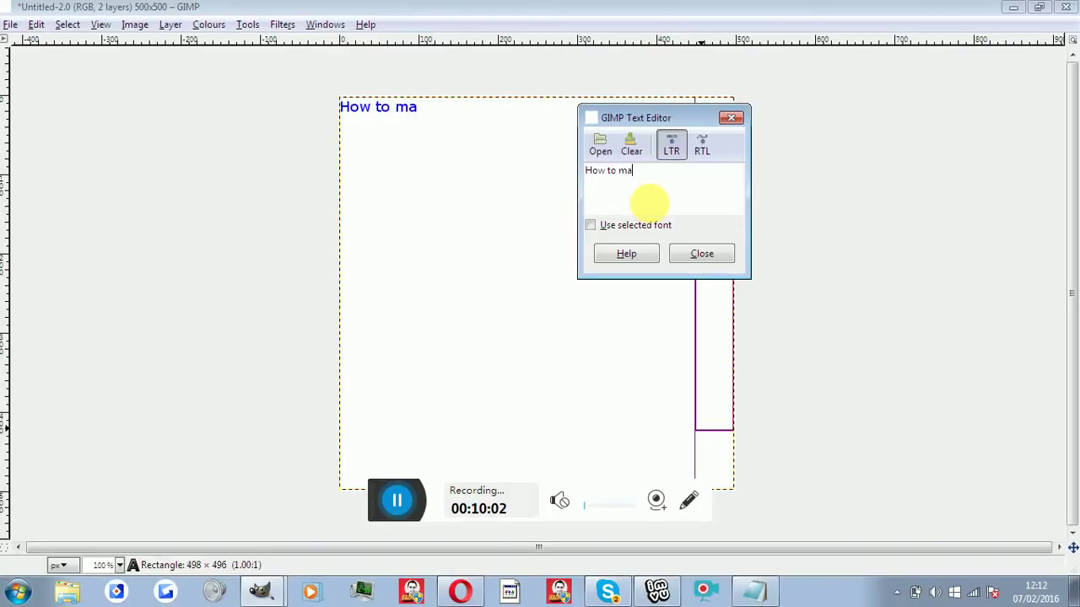
type("ke ")
type("a ")
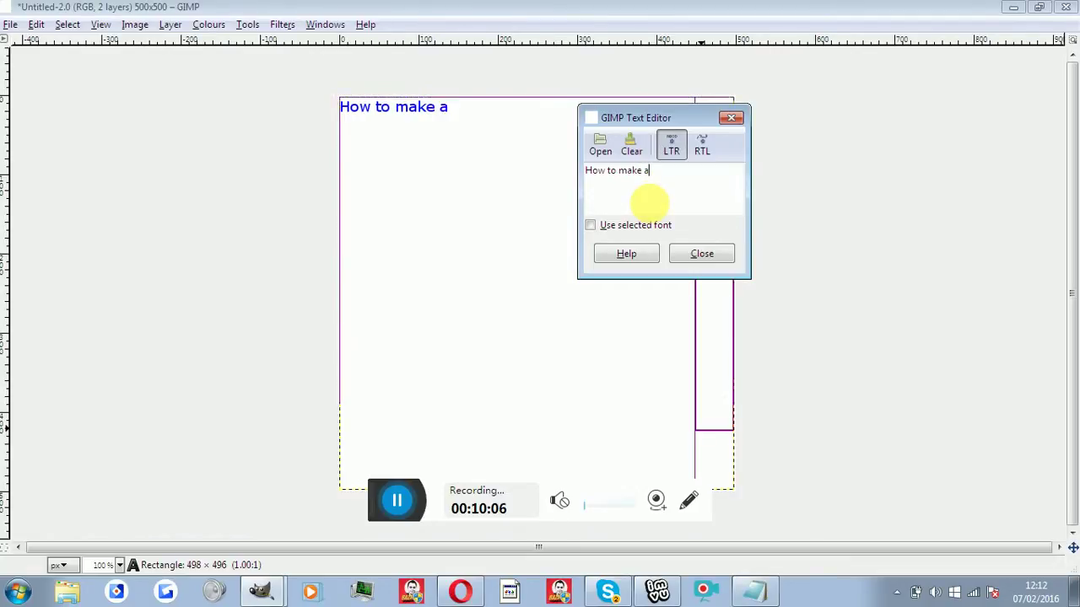
type("YouTu")
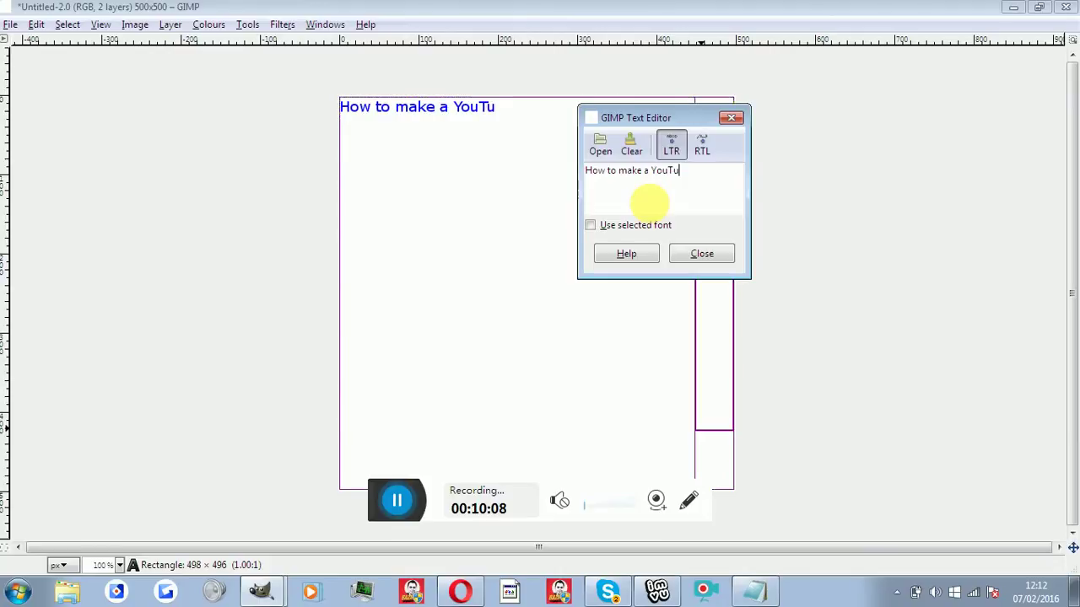
type("b")
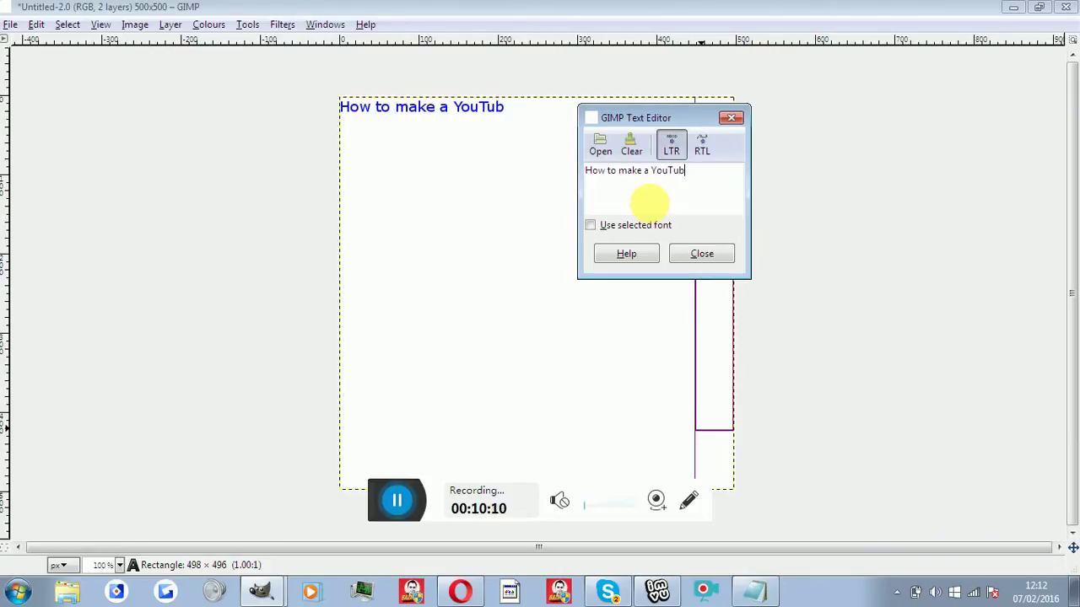
type("e thum")
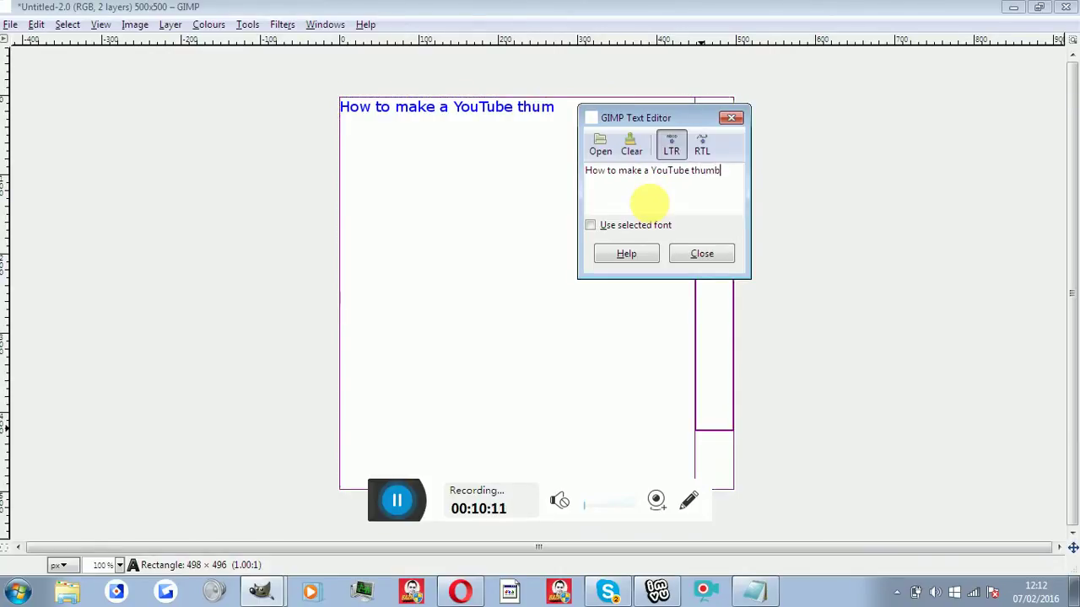
type("b nail")
key("Return")
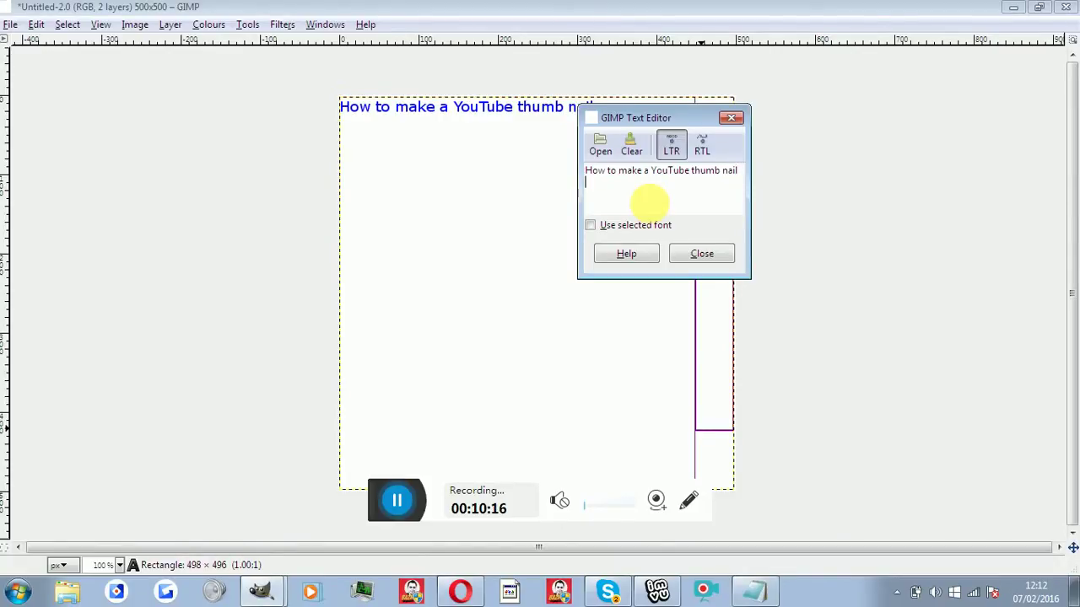
type("and")
type(" remove ab")
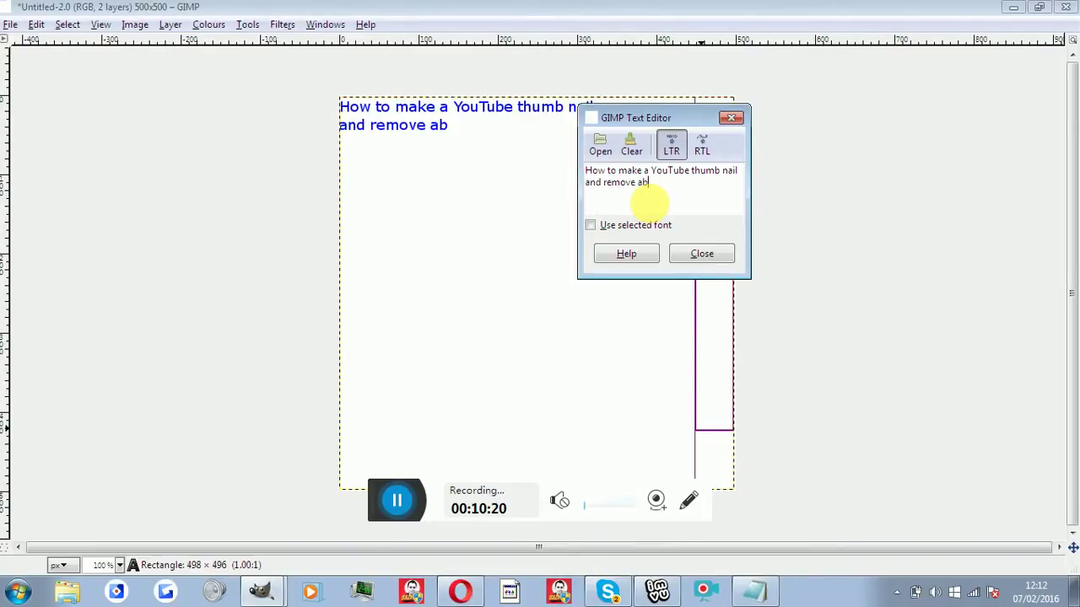
key("BackSpace")
type("backgrou")
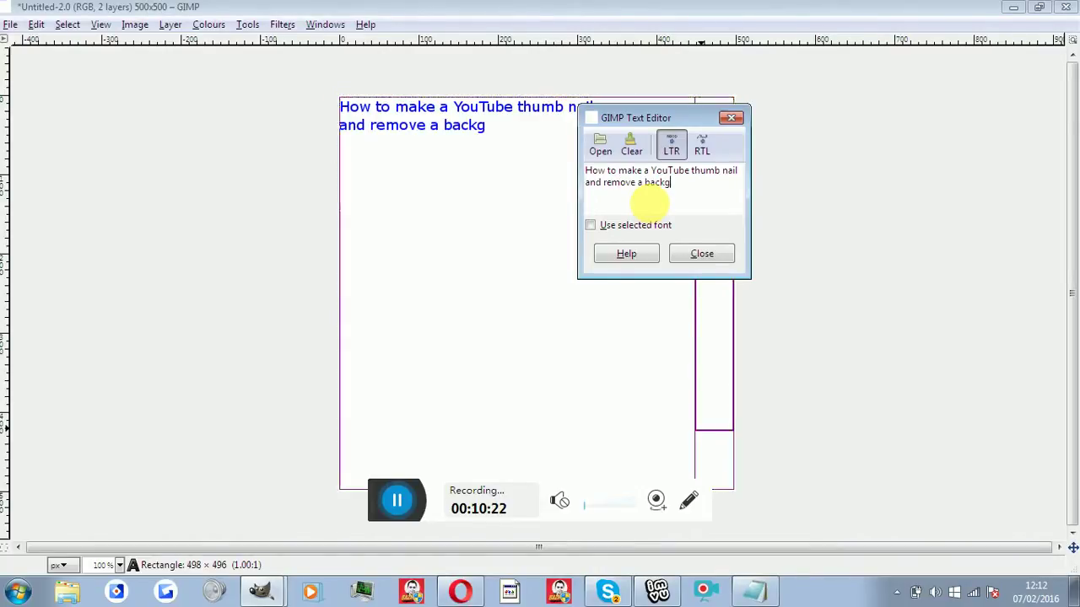
type("nd from ")
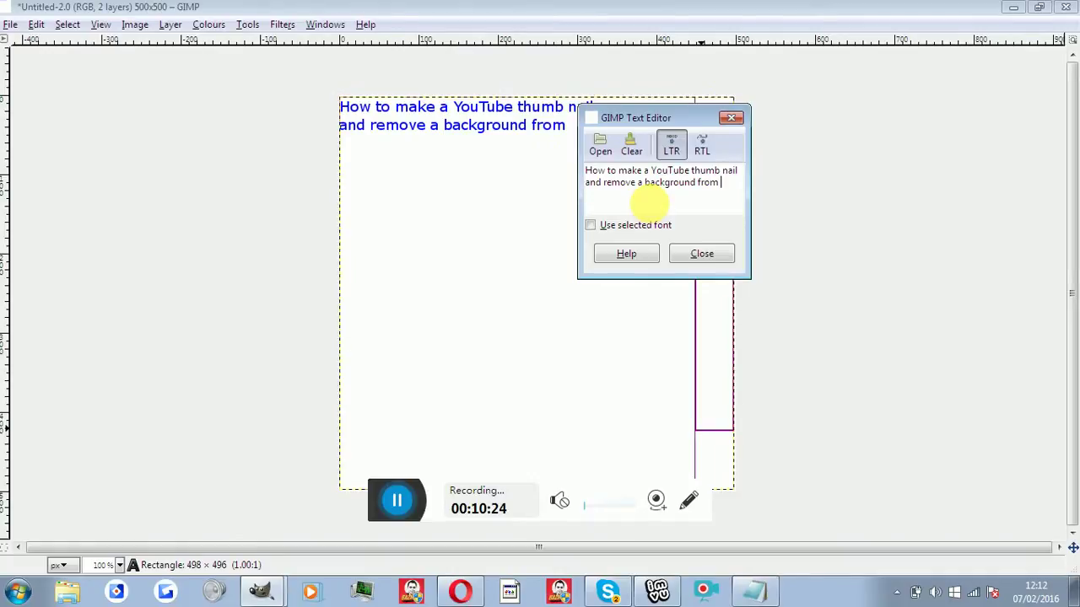
type("an")
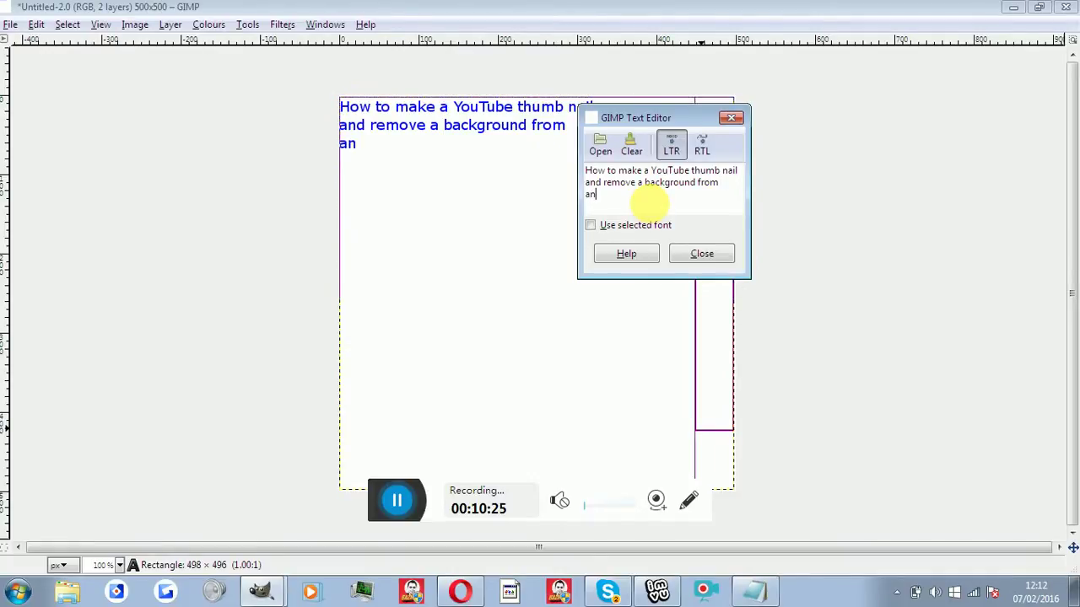
type(" image")
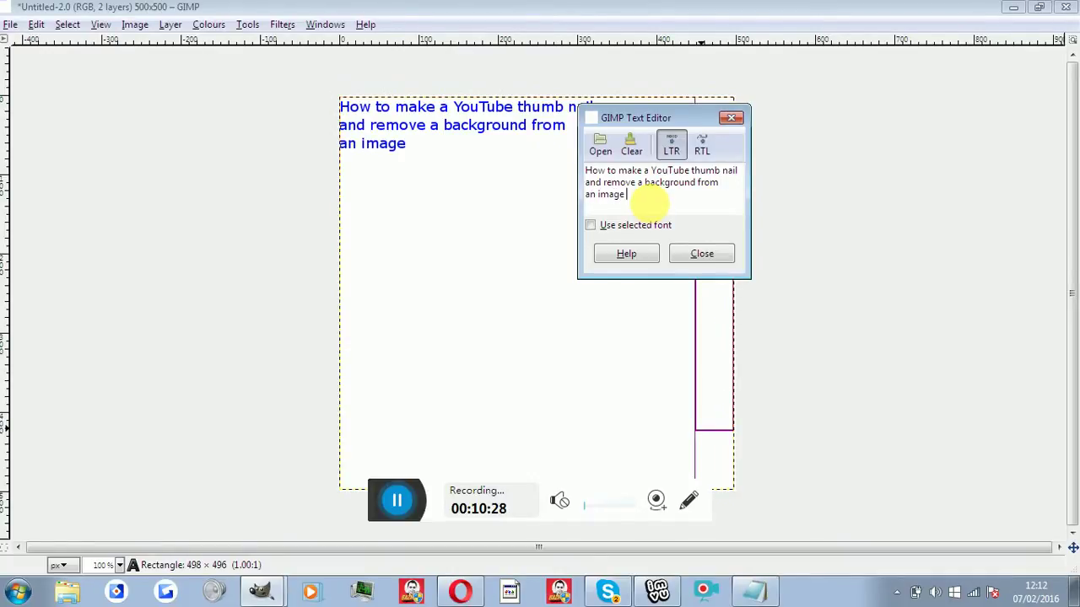
Step: Bring GIMP's side panels back into view
key("Tab")
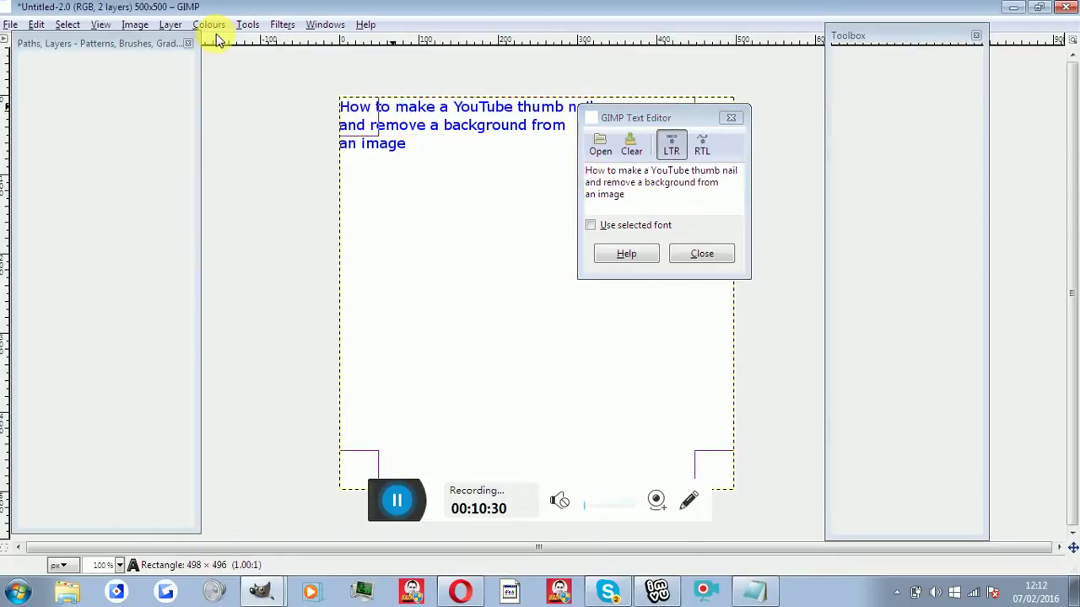
left_click(209, 25)
key("Escape")
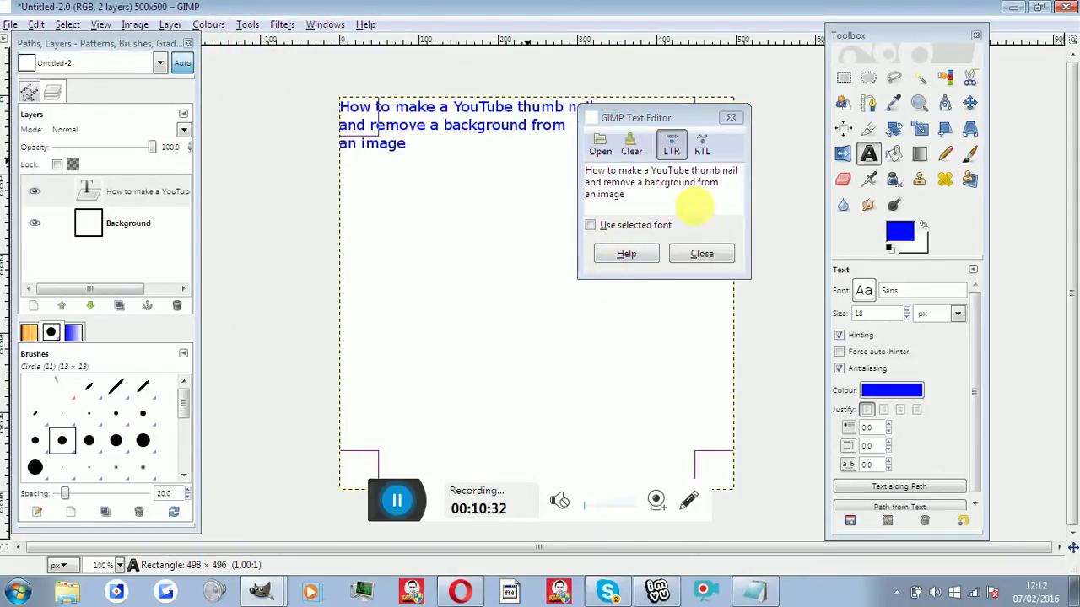
Step: Delete the old title and type 'How to remove a background from an image'
key("Tab")
left_click_drag(625, 195, 549, 159)
key("BackSpace")
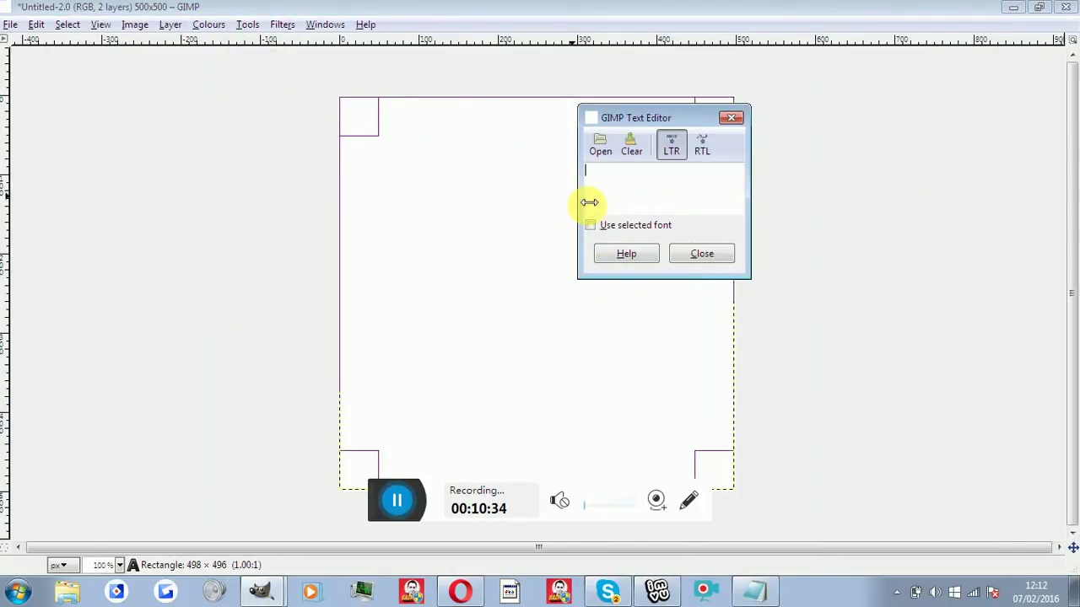
left_click(615, 176)
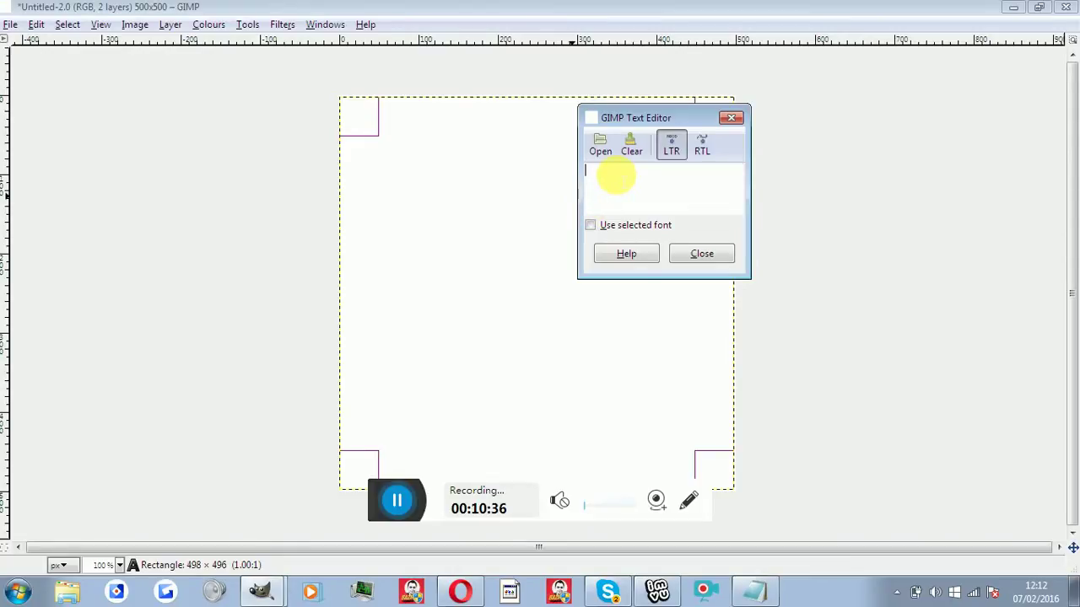
type("How to remove")
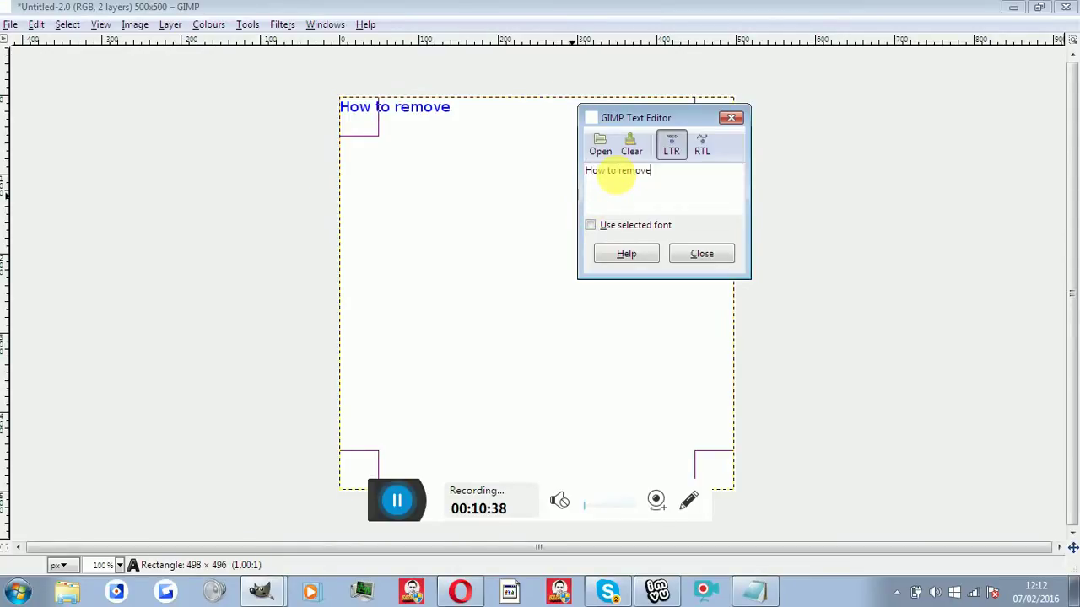
type(" a backg")
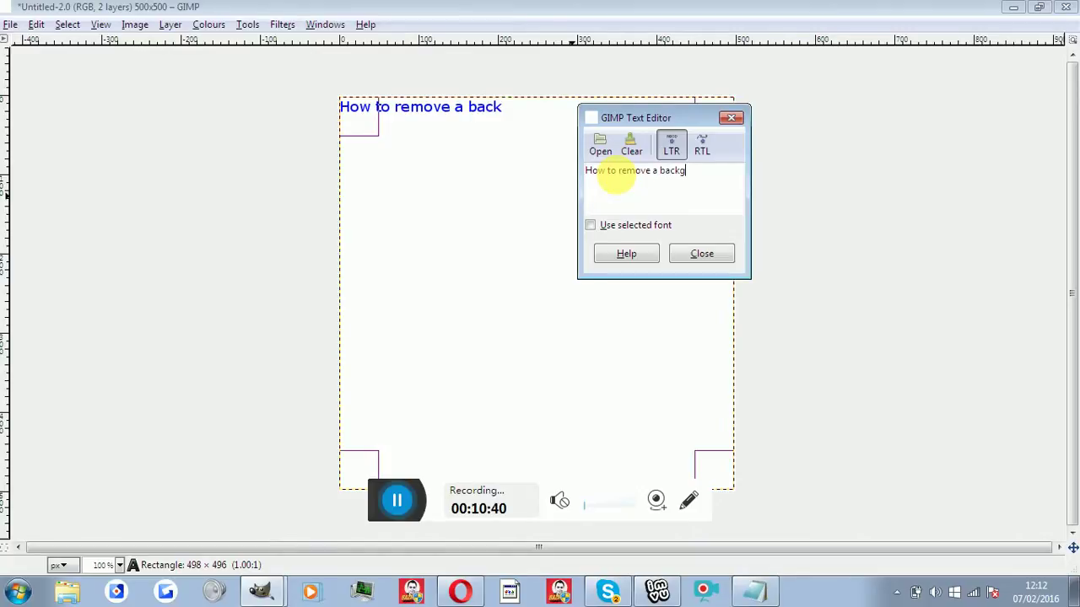
type("round fro")
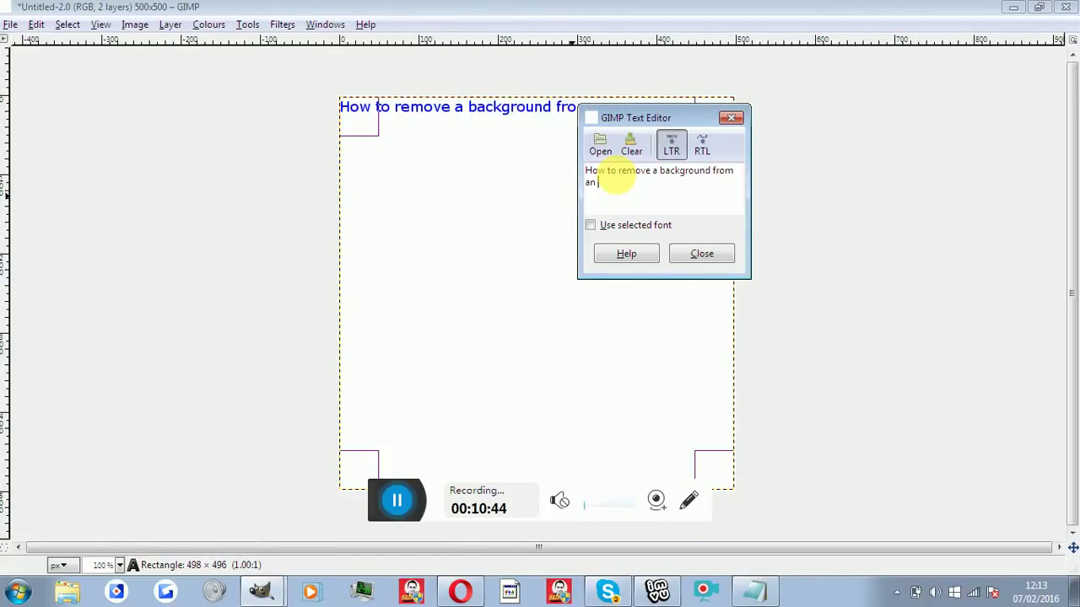
type("m an image w")
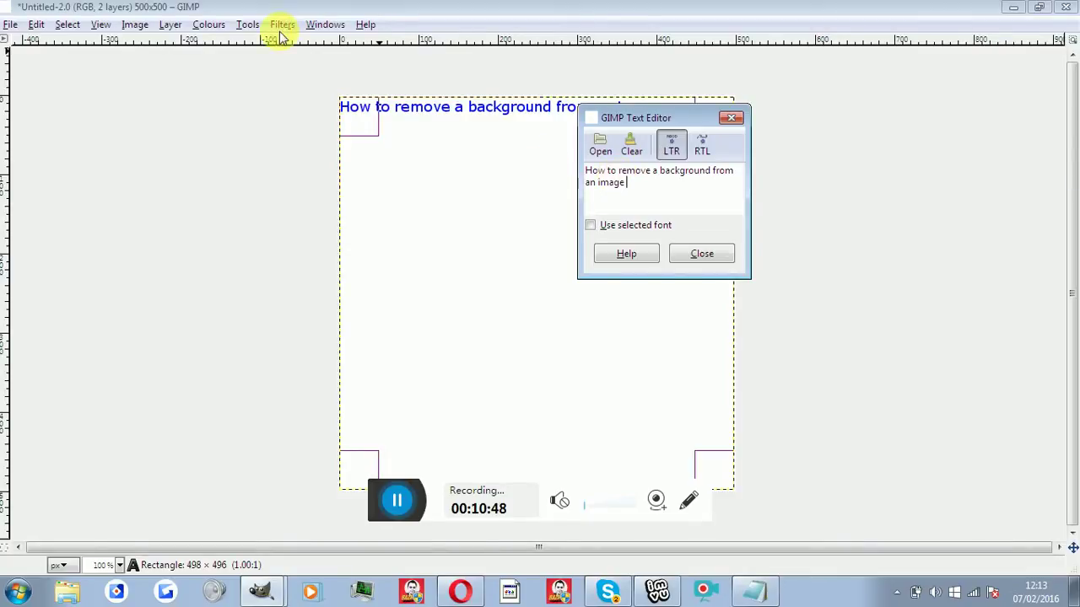
Step: Raise the title's font size from 18 to 73
left_click(177, 25)
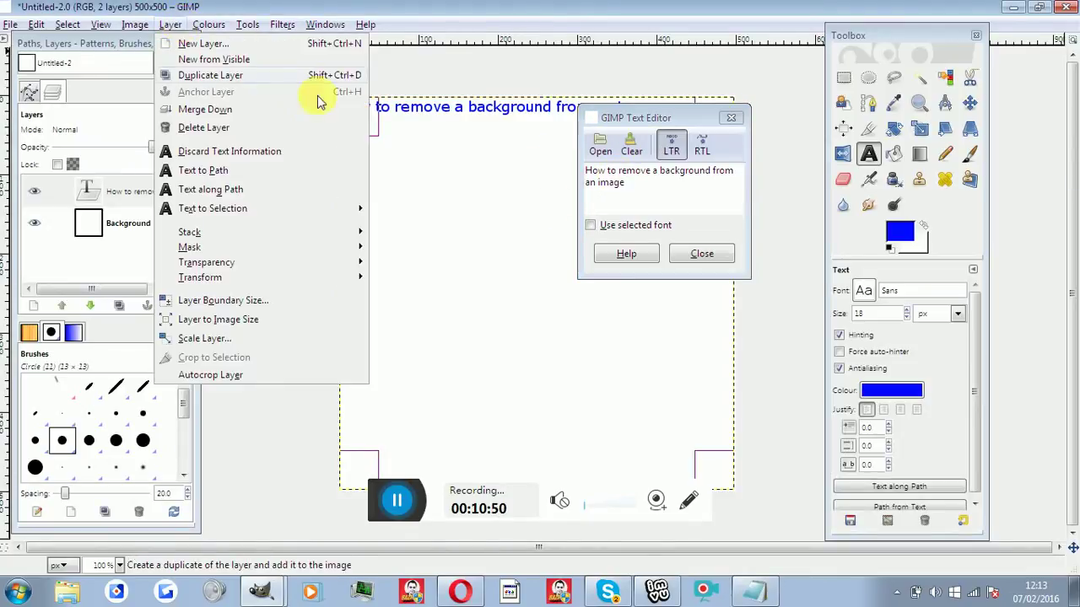
left_click(663, 205)
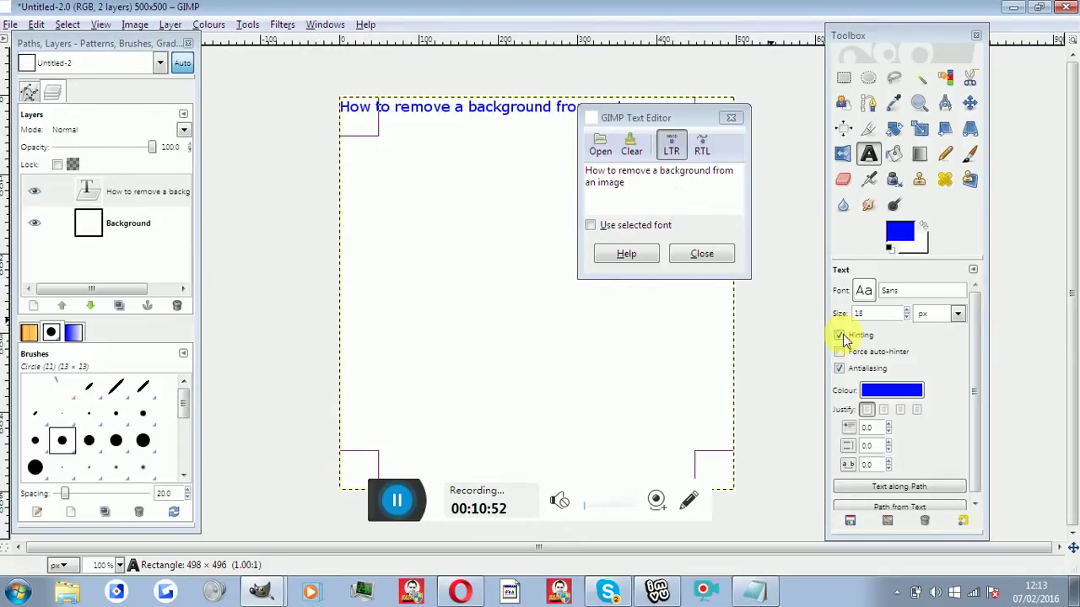
left_click(907, 310)
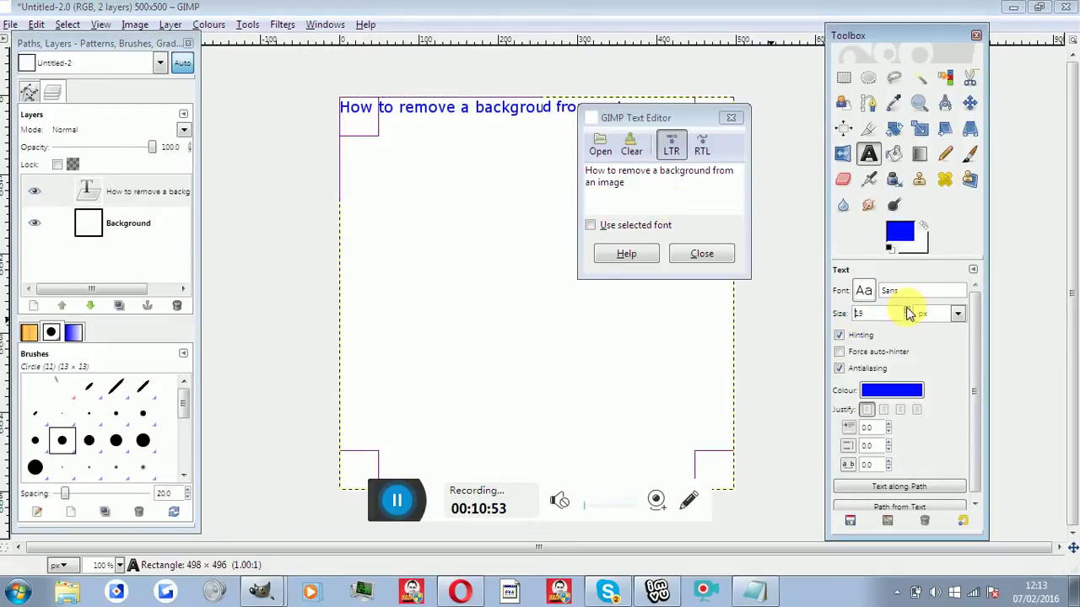
left_click(907, 309)
scroll(909, 313, "up", 5)
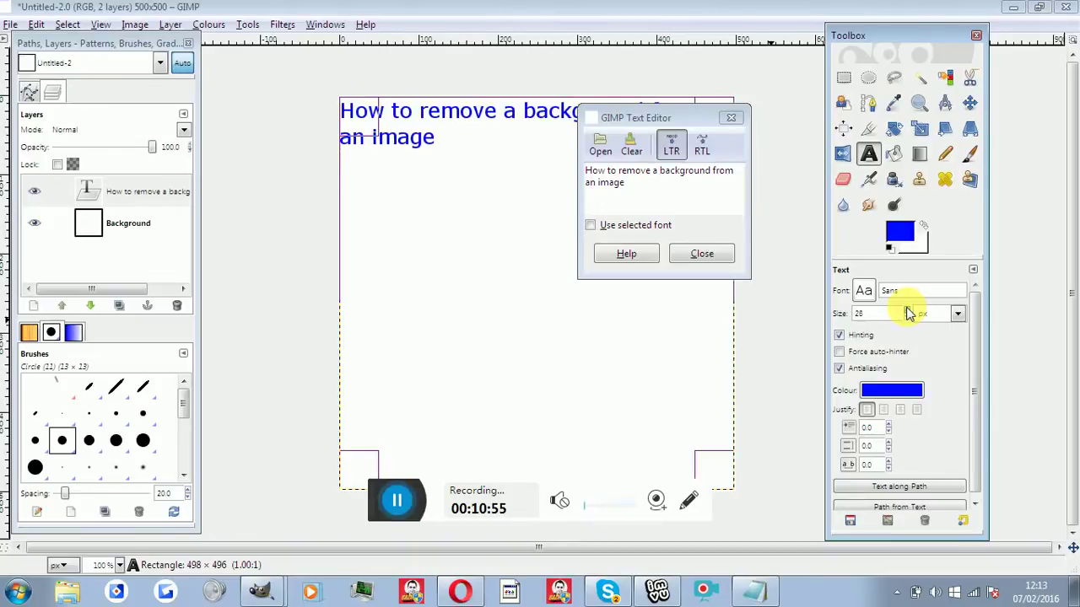
scroll(909, 313, "up", 10)
scroll(908, 313, "up", 20)
scroll(908, 313, "up", 10)
scroll(908, 313, "up", 1)
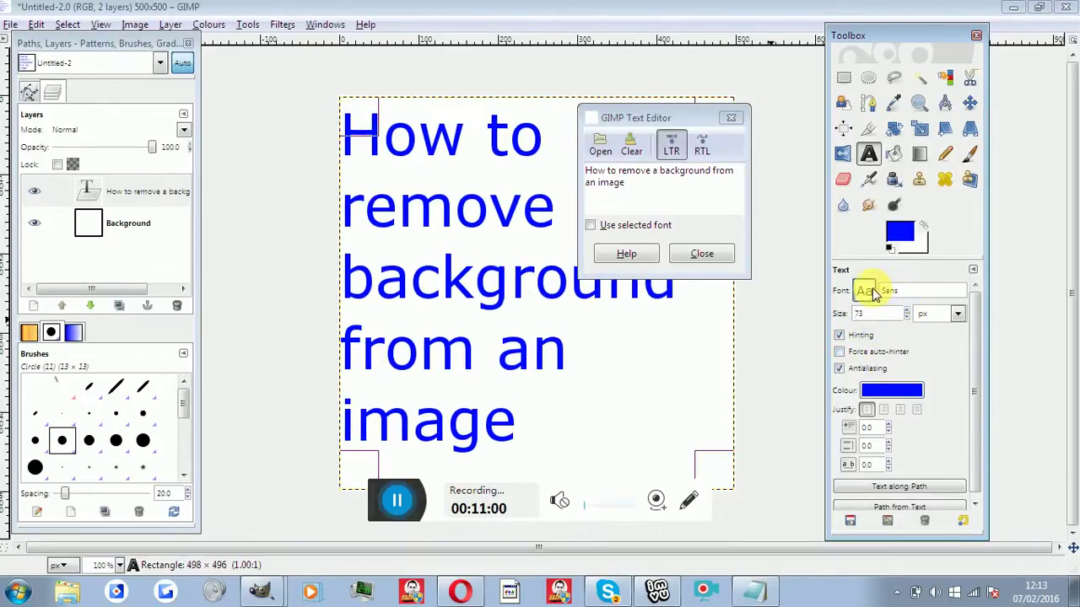
Step: Set the title font to Curlz MT from the font list
left_click(871, 291)
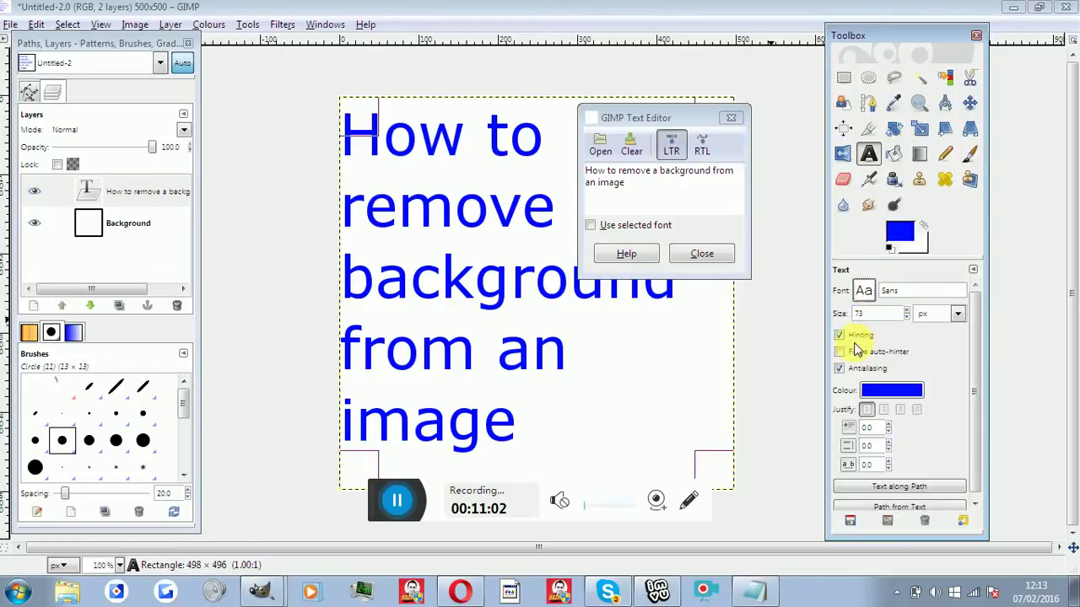
left_click(863, 291)
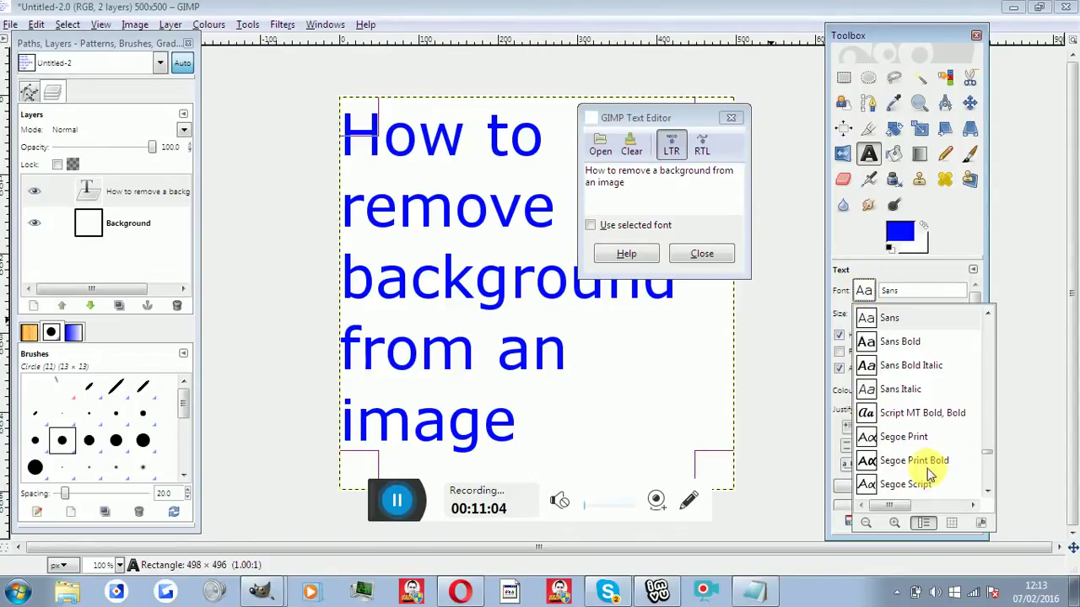
left_click_drag(989, 458, 989, 481)
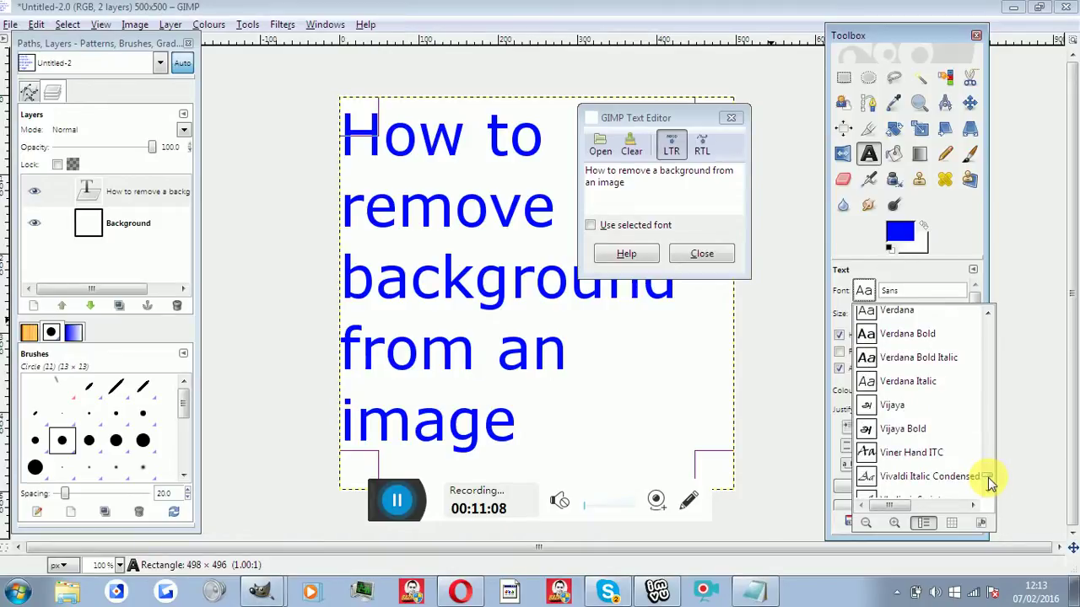
left_click(989, 491)
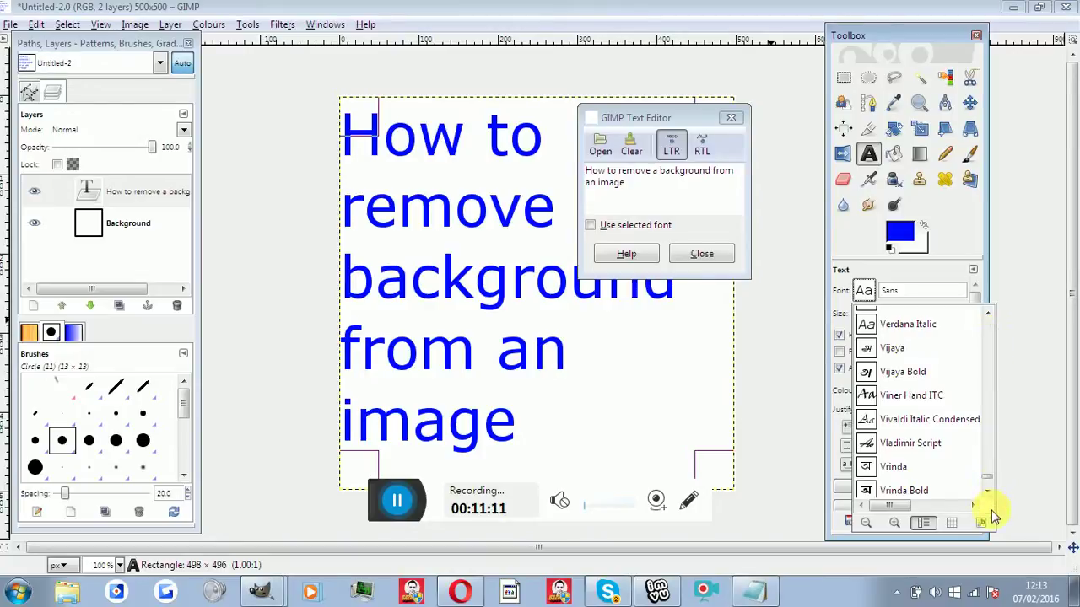
scroll(989, 482, "down", 3)
scroll(988, 482, "down", 3)
scroll(977, 348, "up", 10)
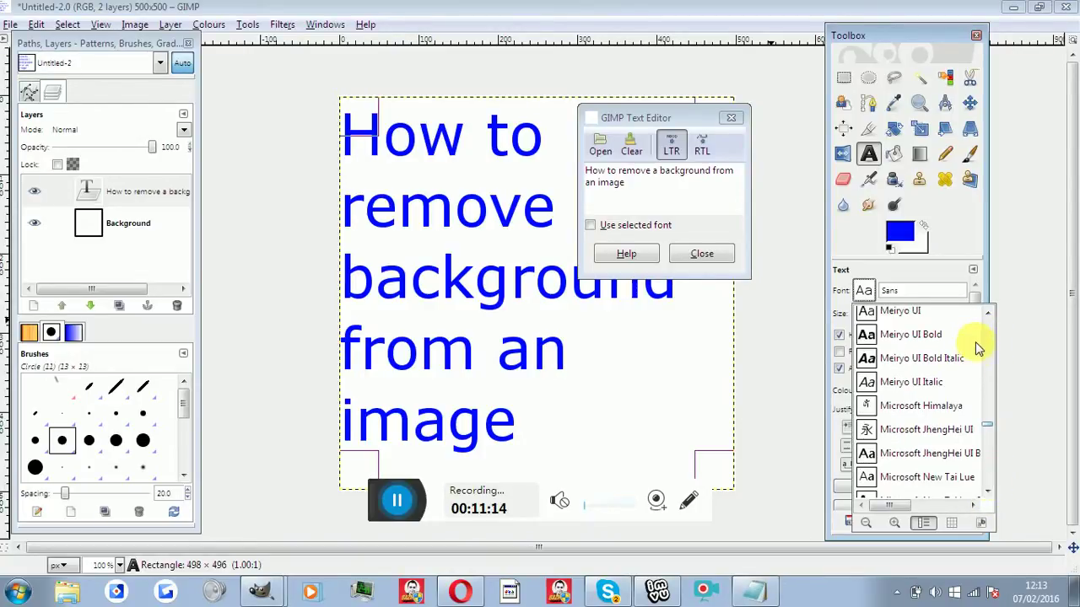
scroll(976, 346, "up", 10)
scroll(979, 347, "up", 5)
scroll(978, 347, "up", 5)
scroll(983, 338, "up", 5)
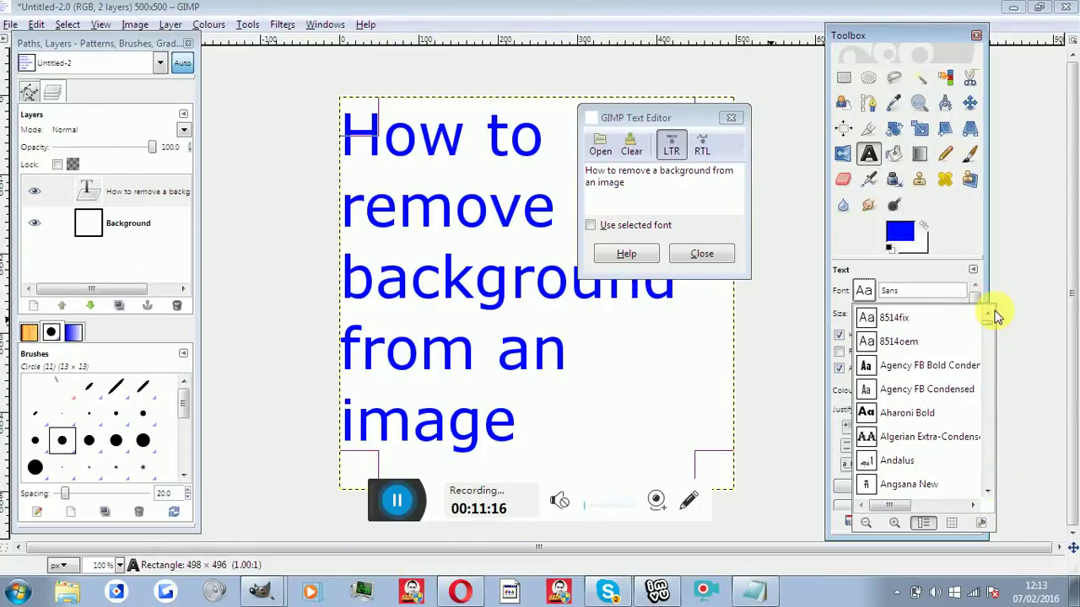
left_click_drag(994, 315, 990, 375)
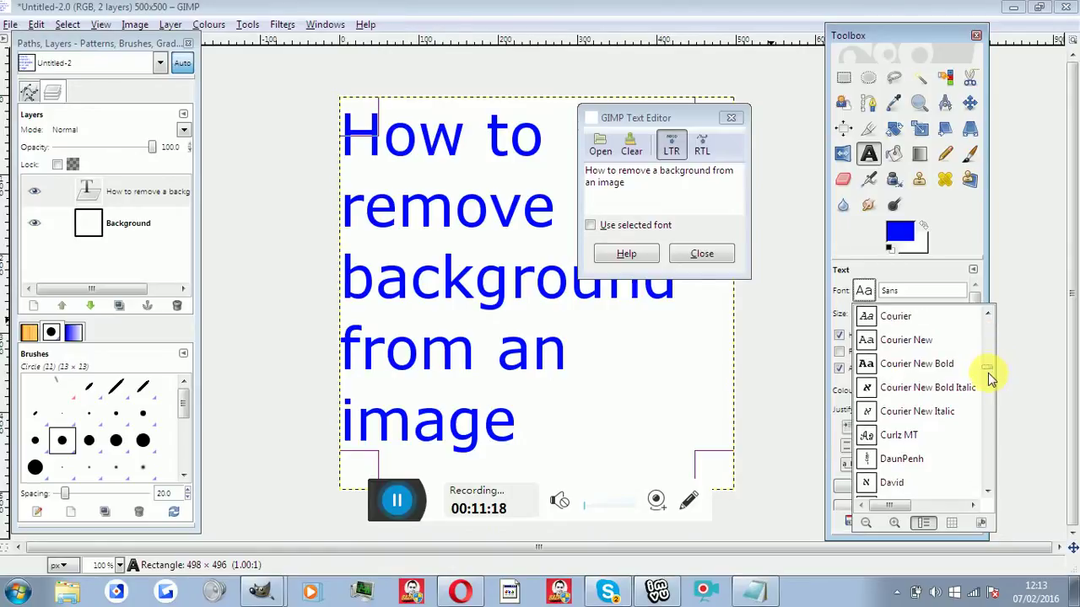
scroll(988, 372, "down", 2)
scroll(986, 372, "up", 2)
scroll(986, 371, "down", 1)
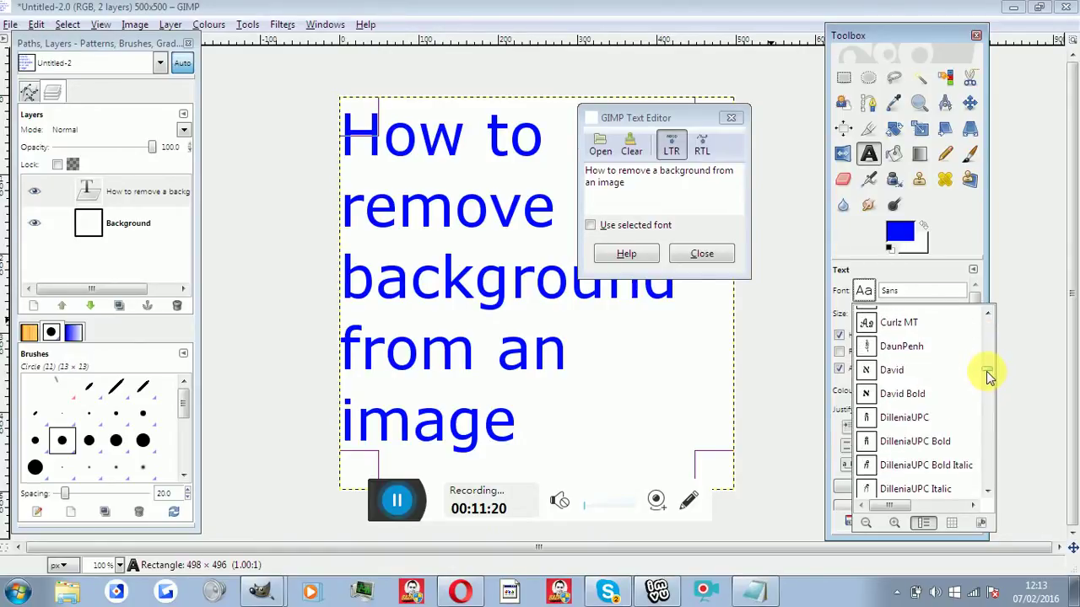
left_click(907, 322)
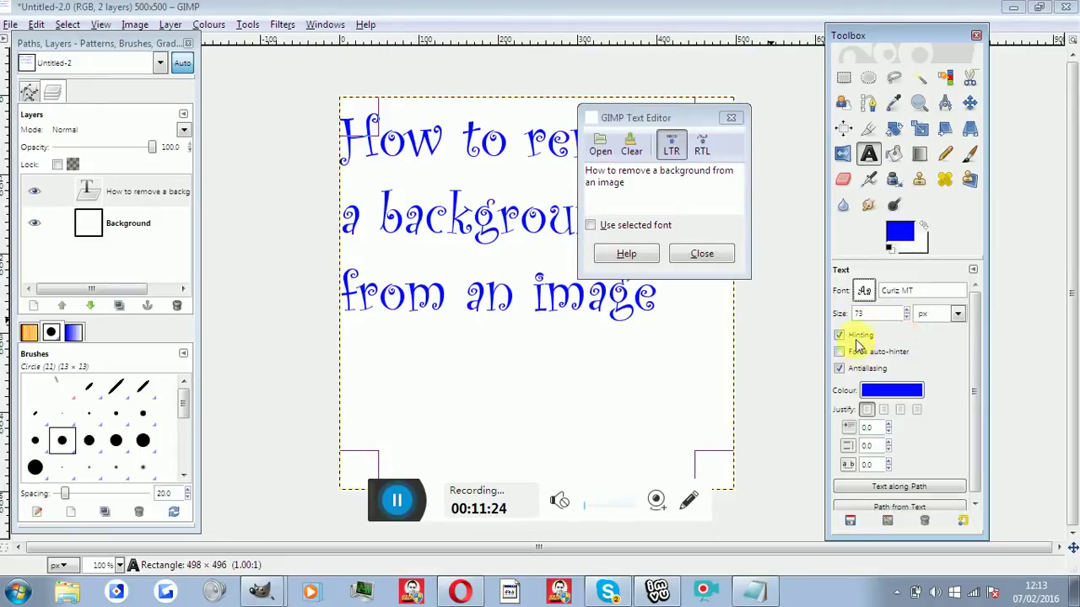
Step: Change the title text colour to magenta (d427ff)
left_click(880, 388)
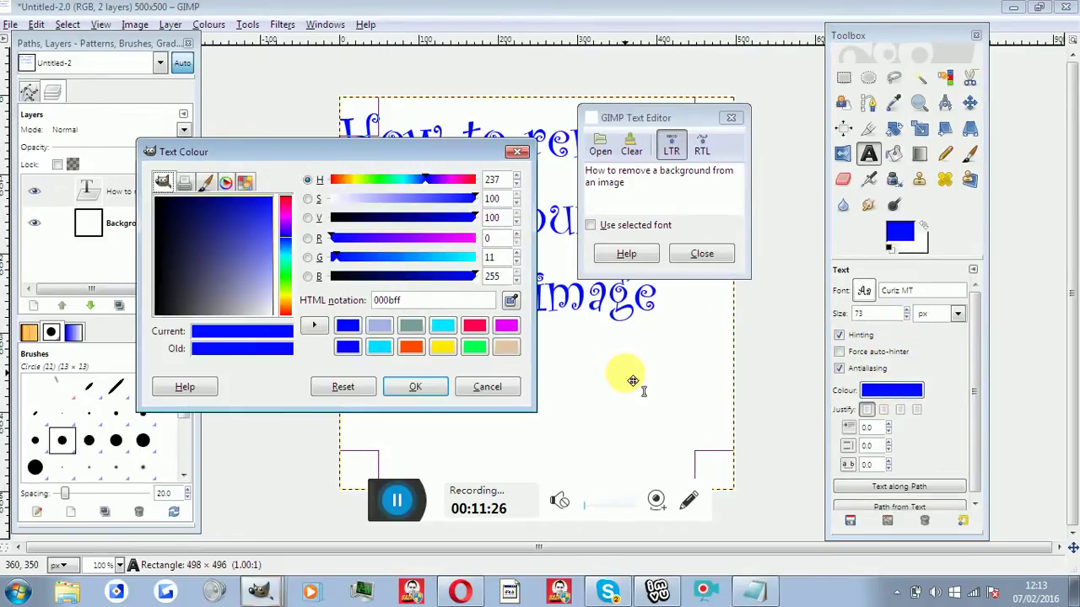
left_click_drag(286, 234, 285, 258)
left_click_drag(260, 221, 246, 199)
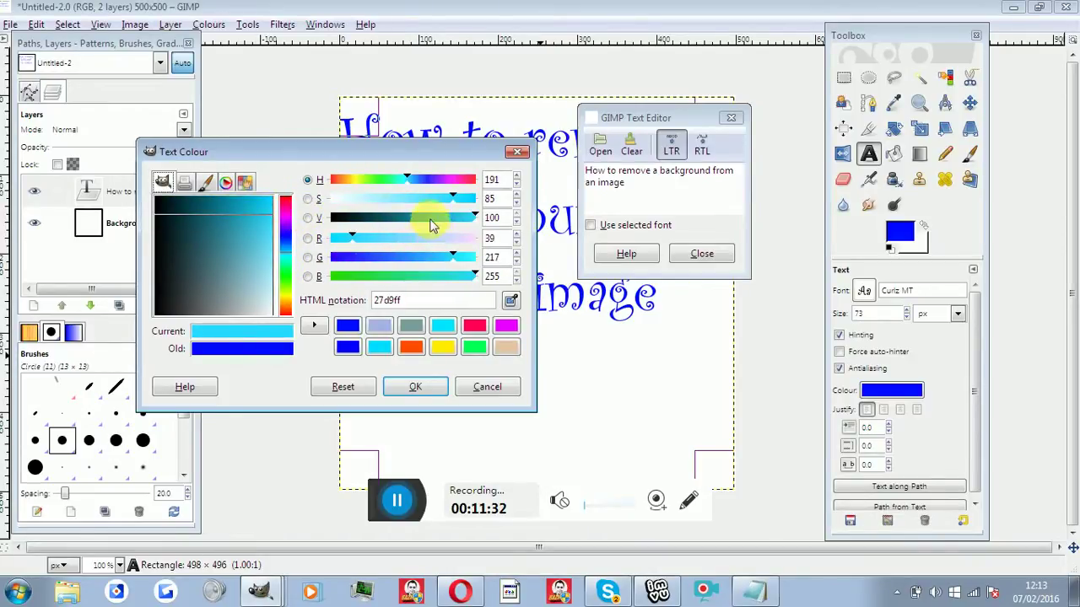
mouse_move(414, 185)
left_mouse_down()
mouse_move(454, 178)
mouse_move(439, 180)
left_mouse_up()
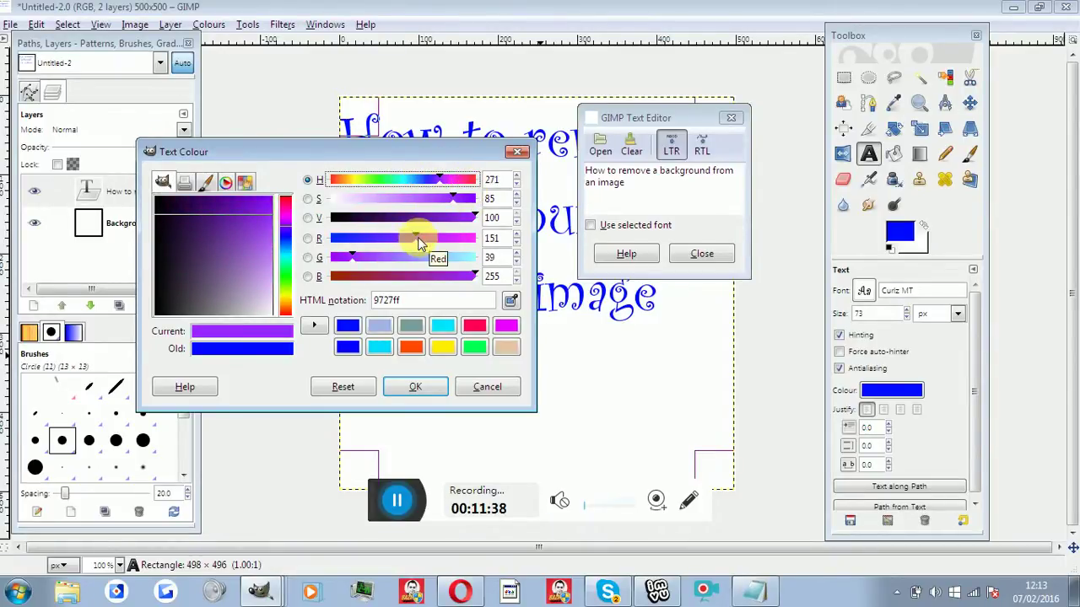
left_click_drag(422, 237, 443, 238)
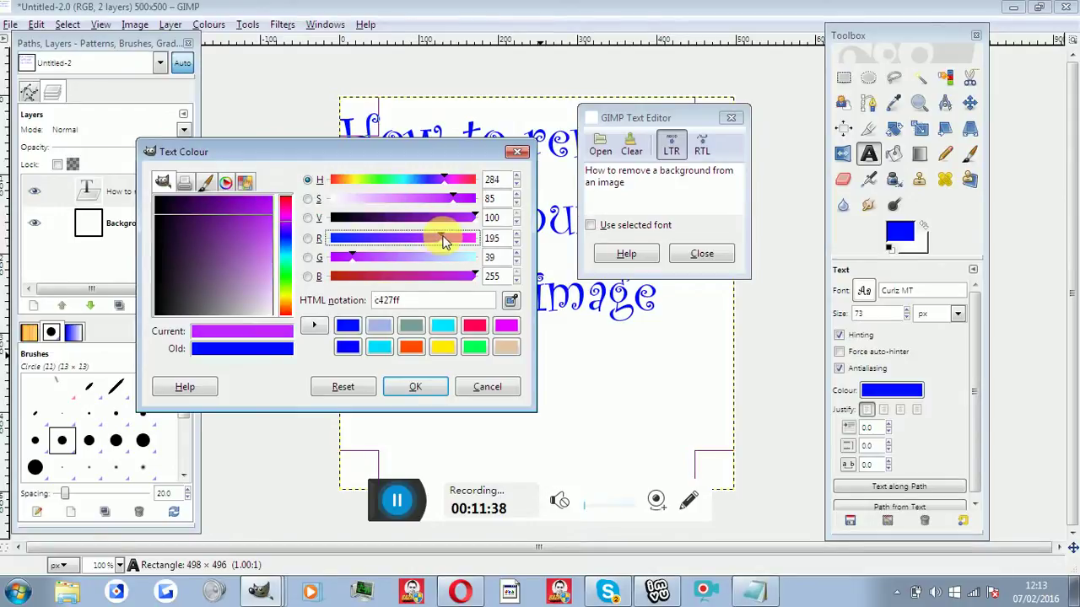
left_click(413, 380)
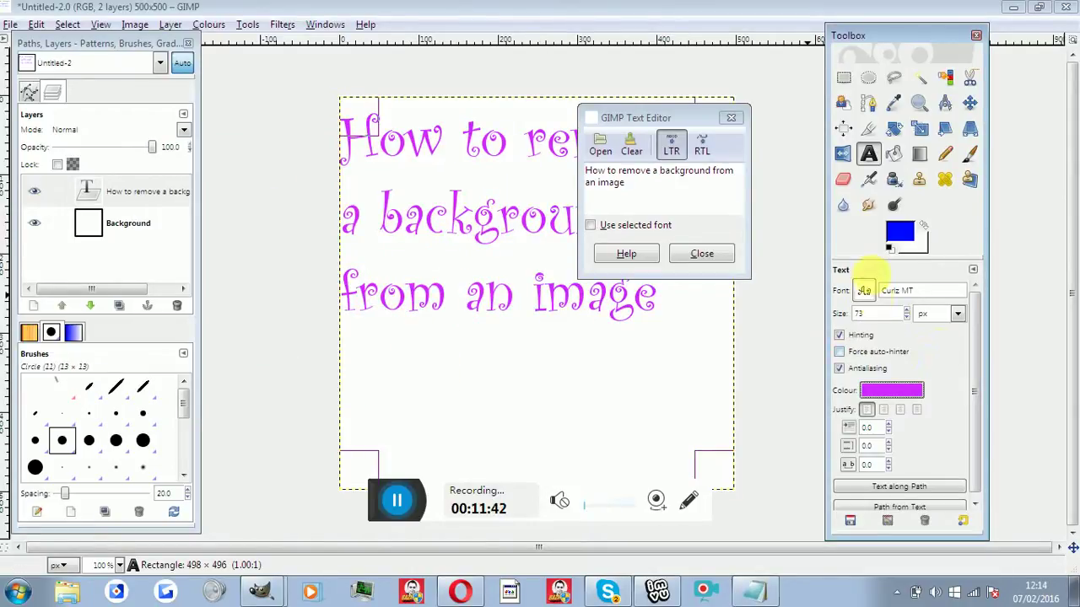
Step: Switch the title font from Curlz MT to Elephant Italic
left_click(863, 290)
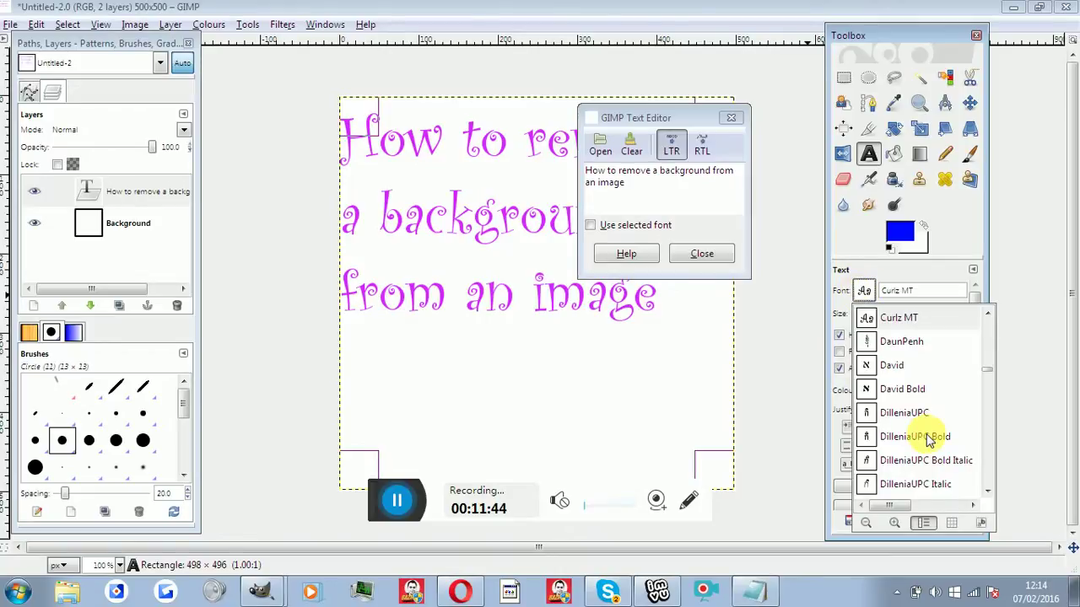
left_click(986, 491)
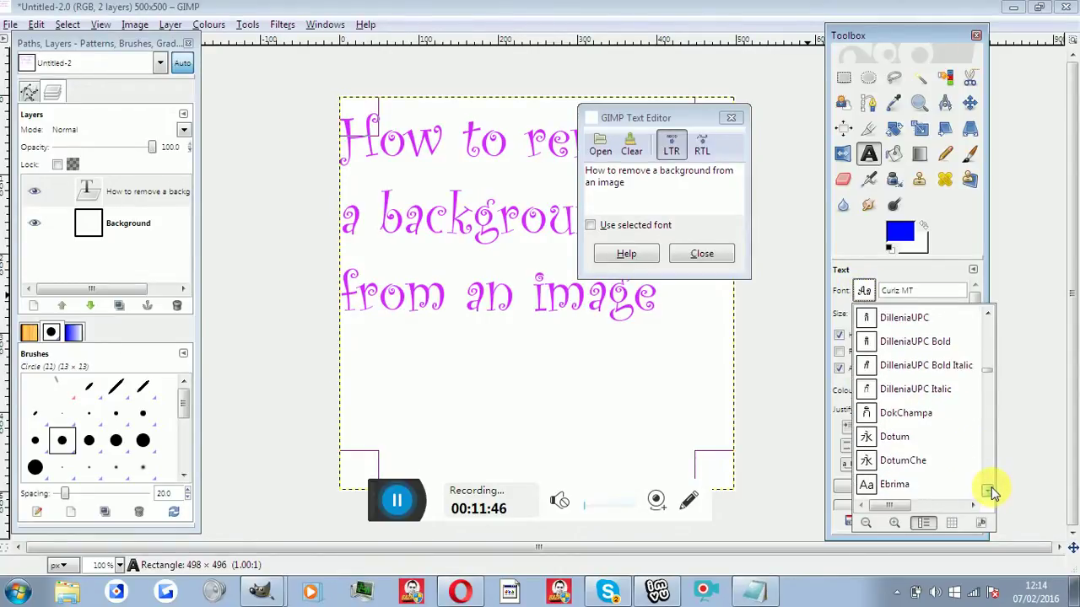
left_click(987, 491)
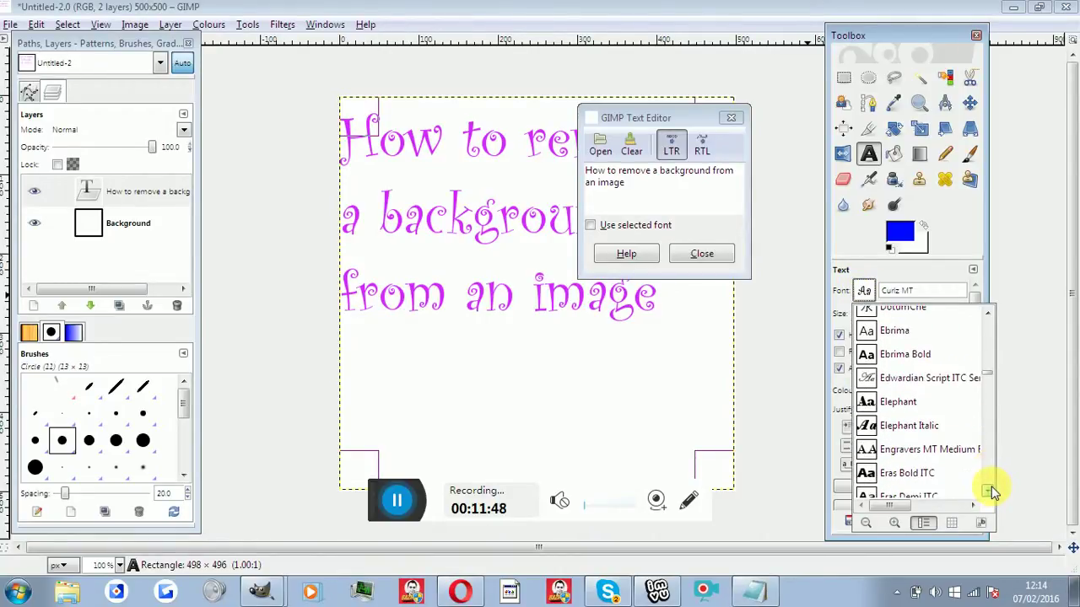
left_click(905, 437)
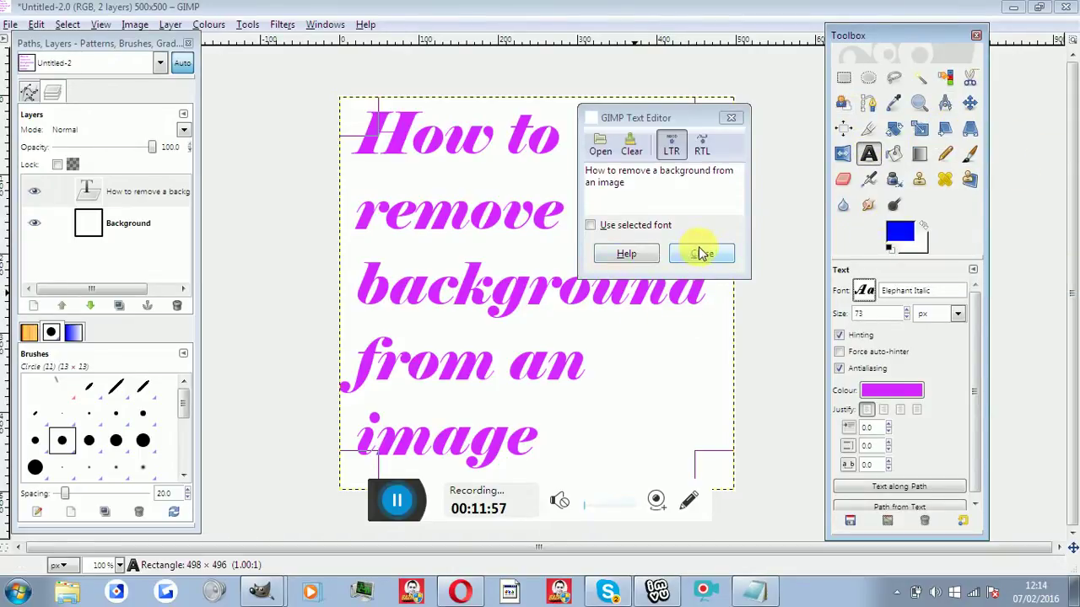
Step: Merge the magenta text layer down onto the white Background layer
left_click(152, 190)
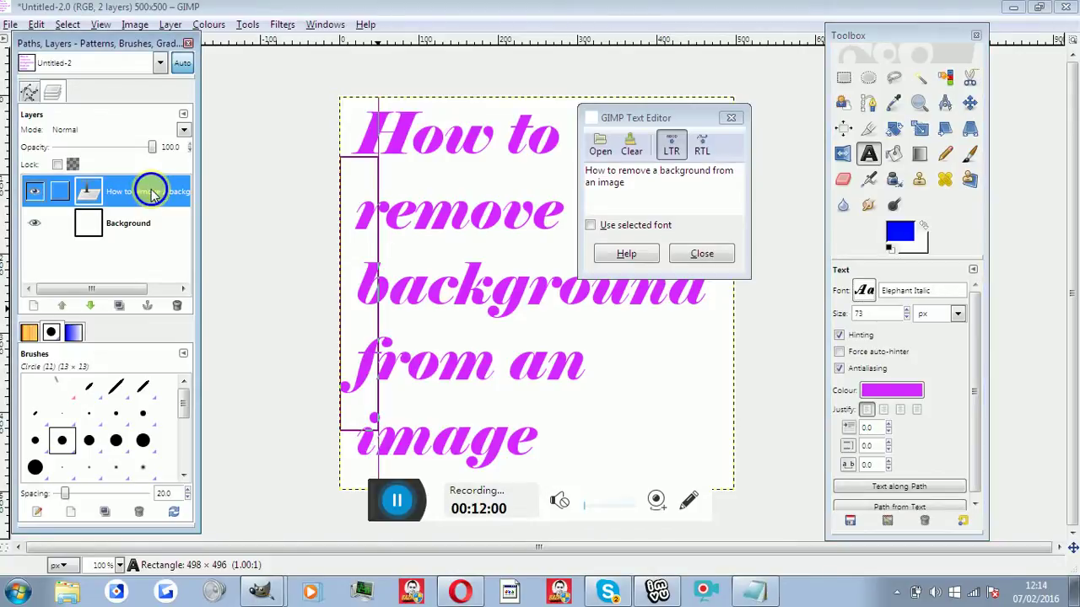
right_click(155, 194)
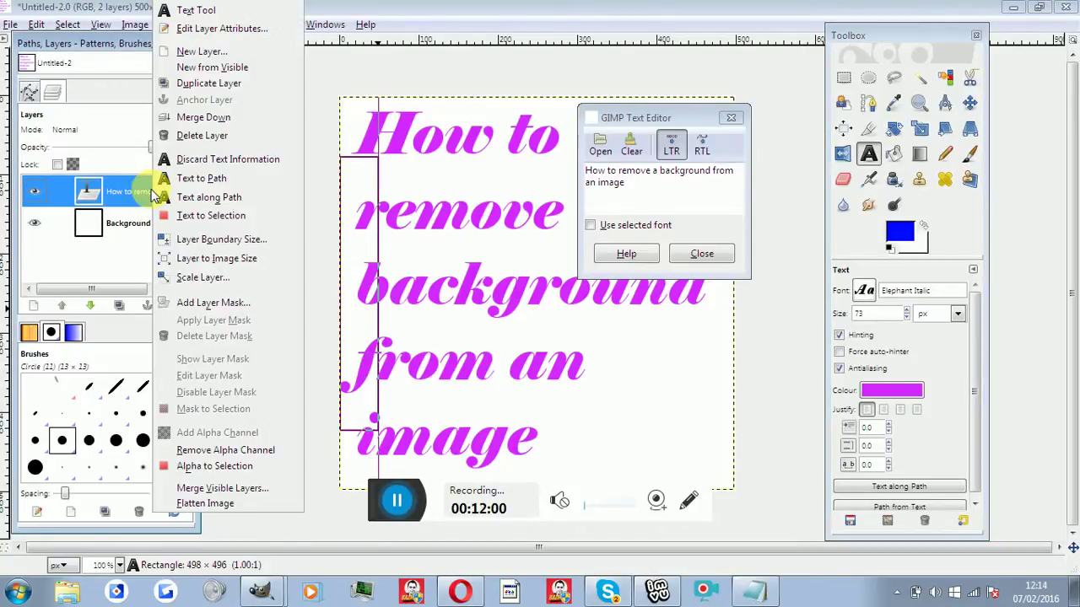
left_click(209, 123)
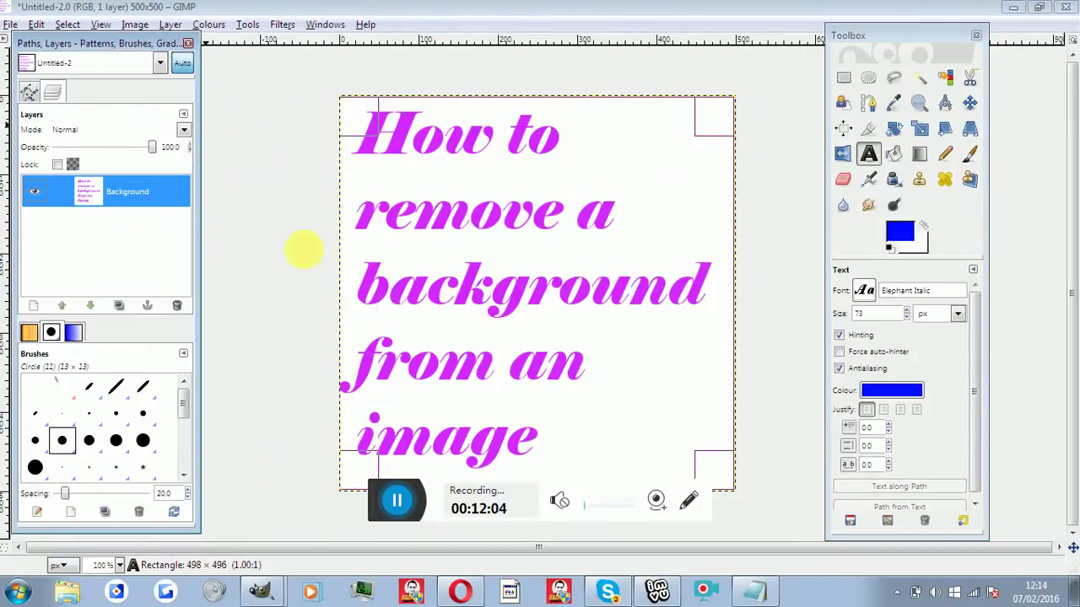
left_click(71, 23)
Step: Bucket-fill the white background and the white streaks inside the letters with blue
left_click(71, 22)
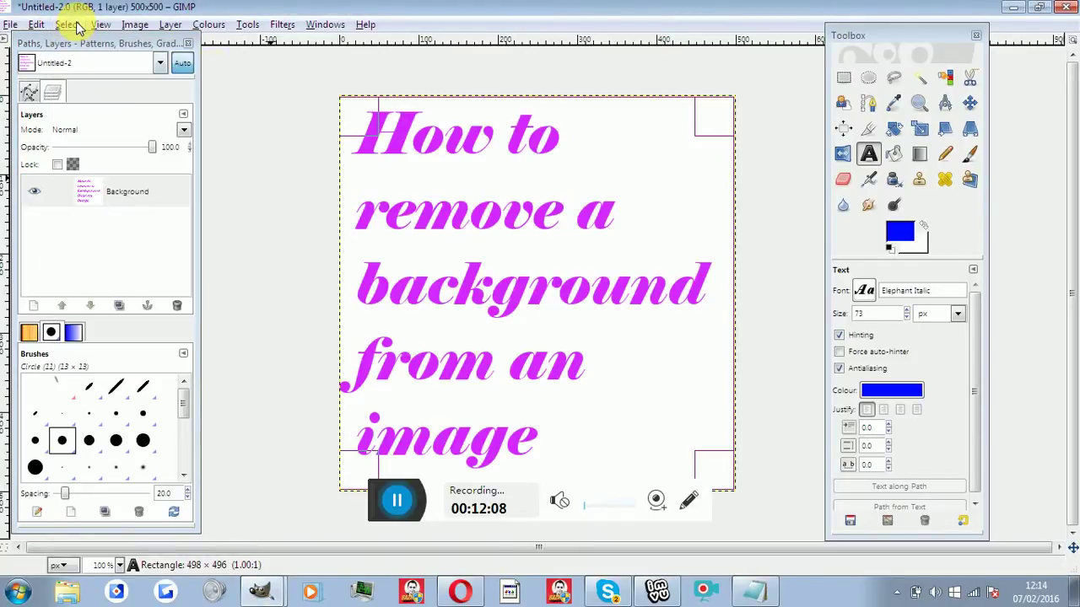
left_click(970, 156)
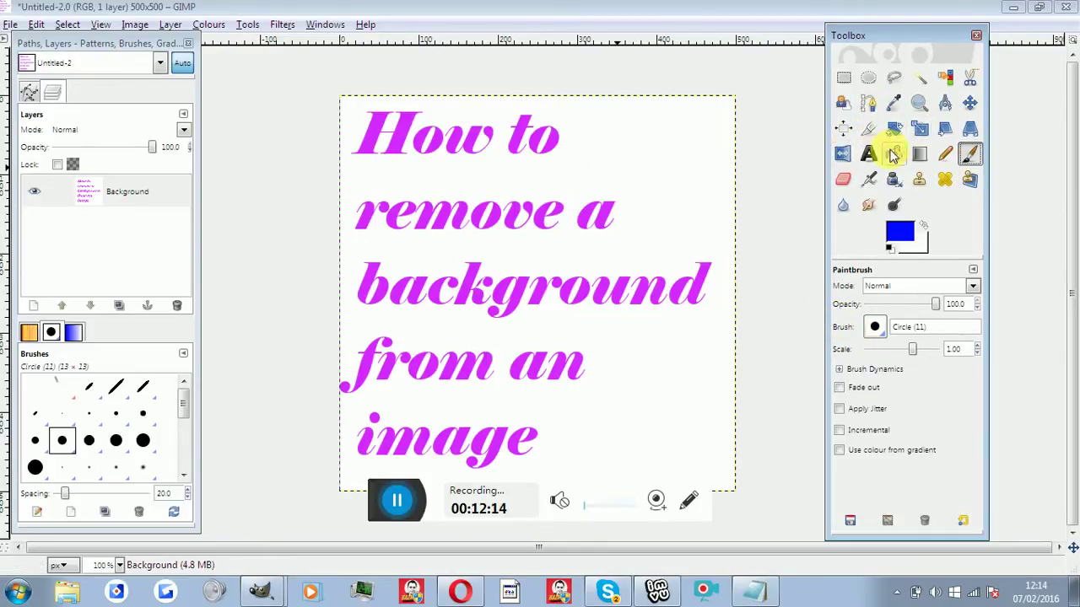
left_click(894, 153)
left_click(626, 156)
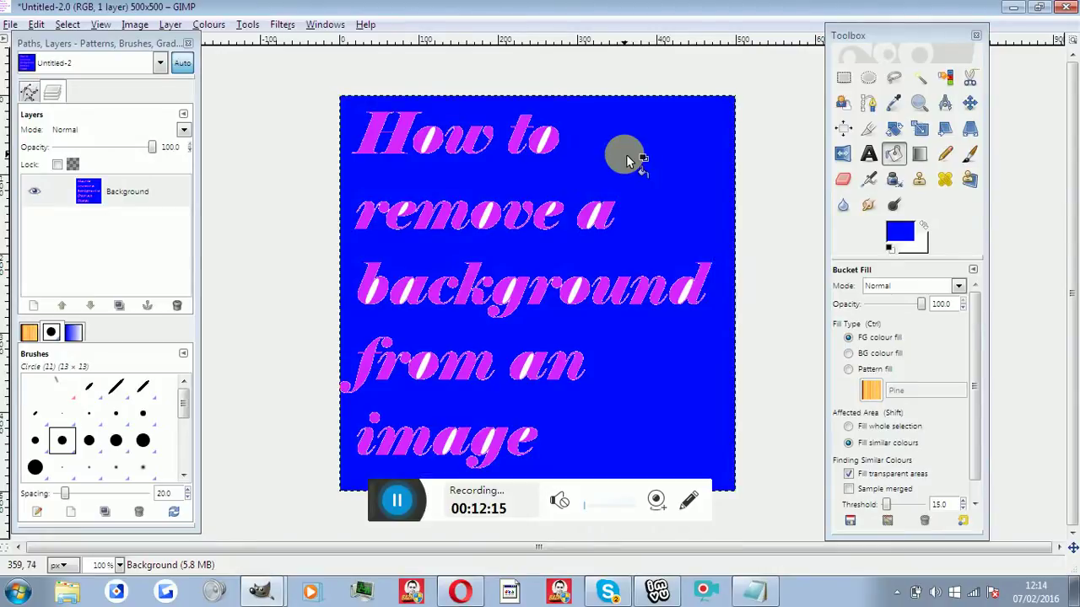
left_click(582, 215)
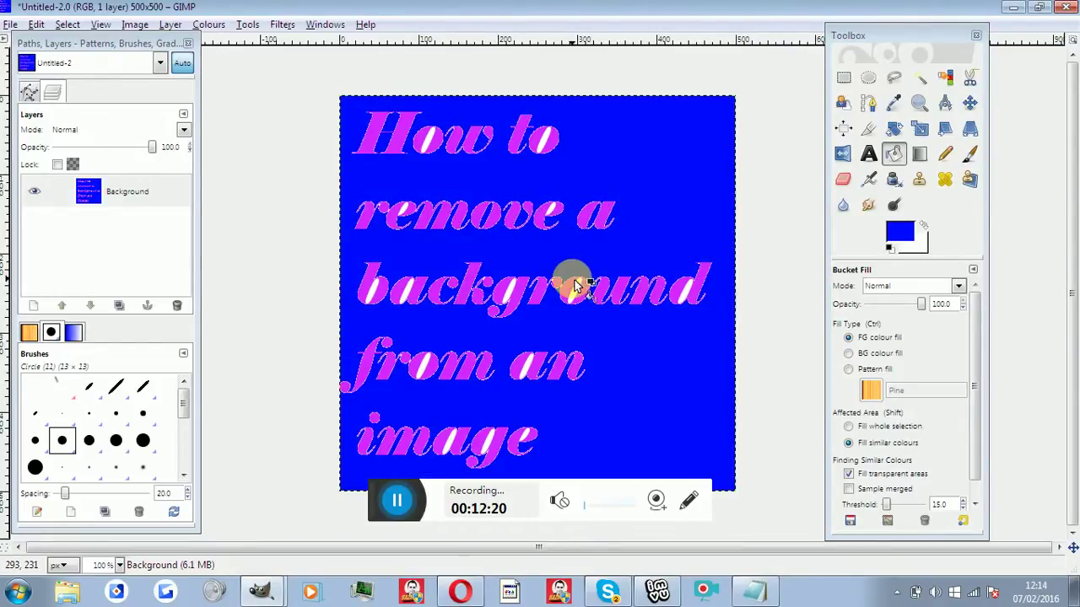
left_click(487, 301)
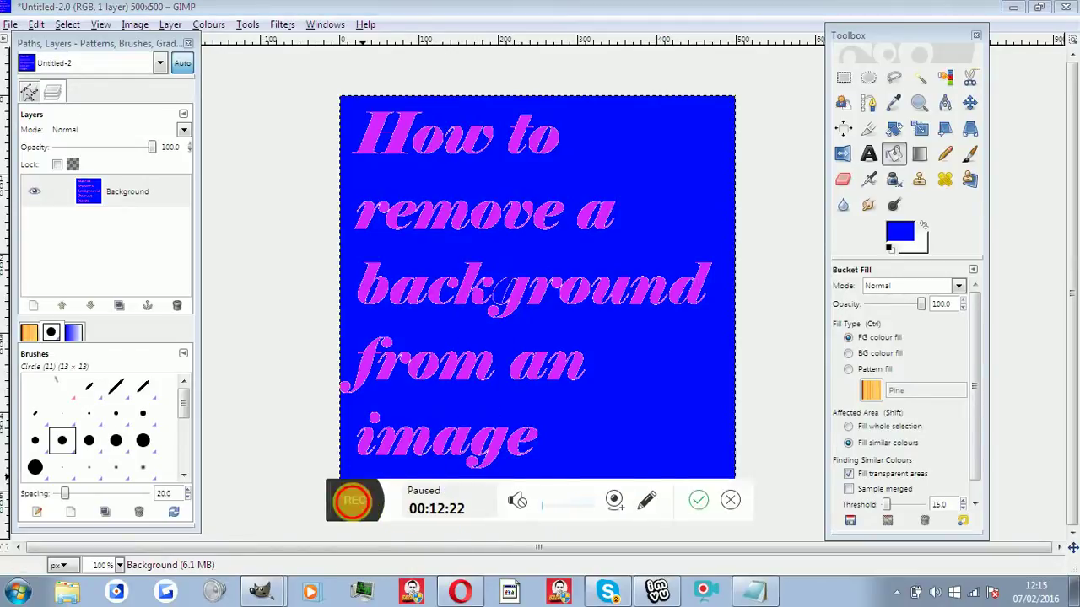
Step: Select the blue background by colour and clear it to transparency
right_click(541, 254)
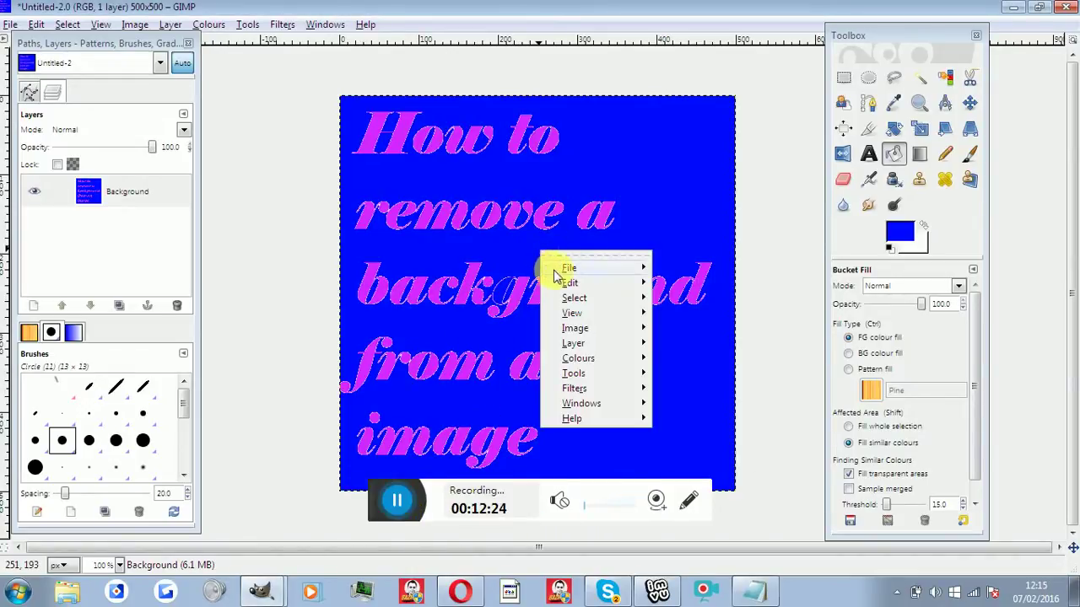
mouse_move(574, 343)
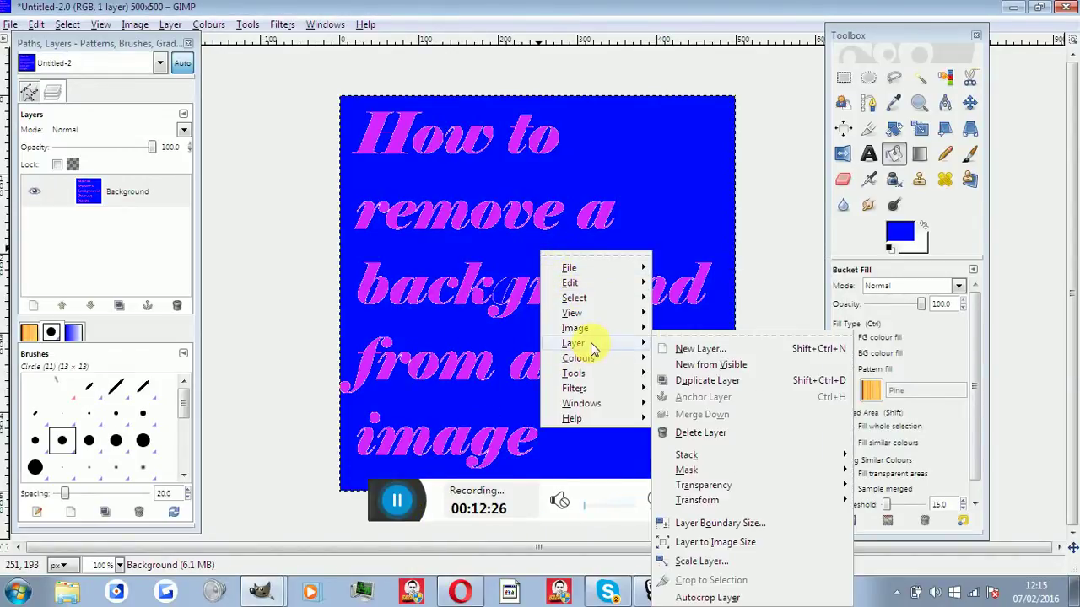
left_click(949, 77)
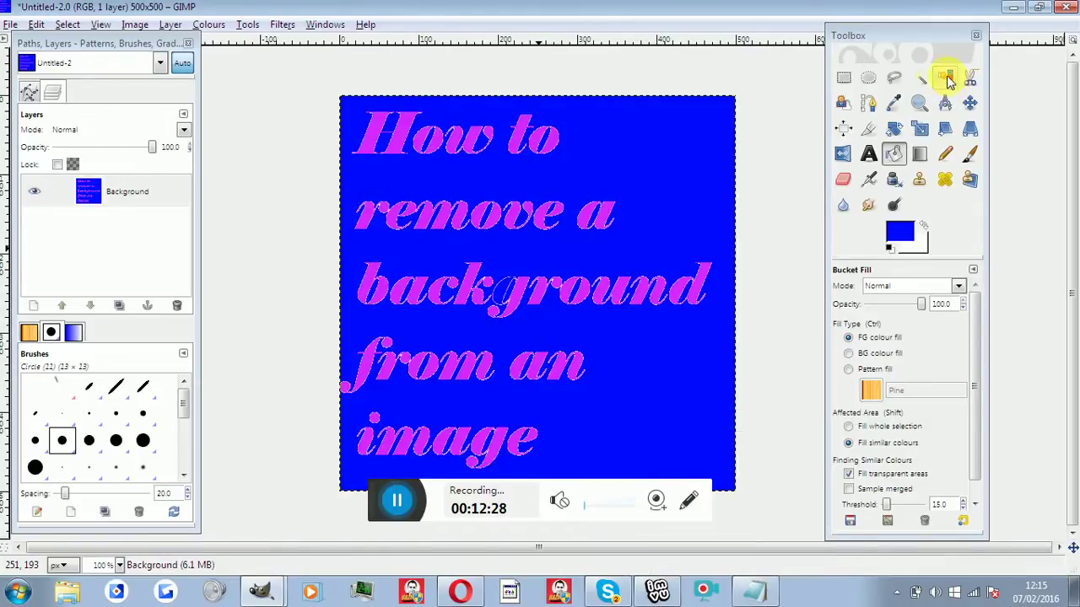
left_click(685, 138)
right_click(685, 138)
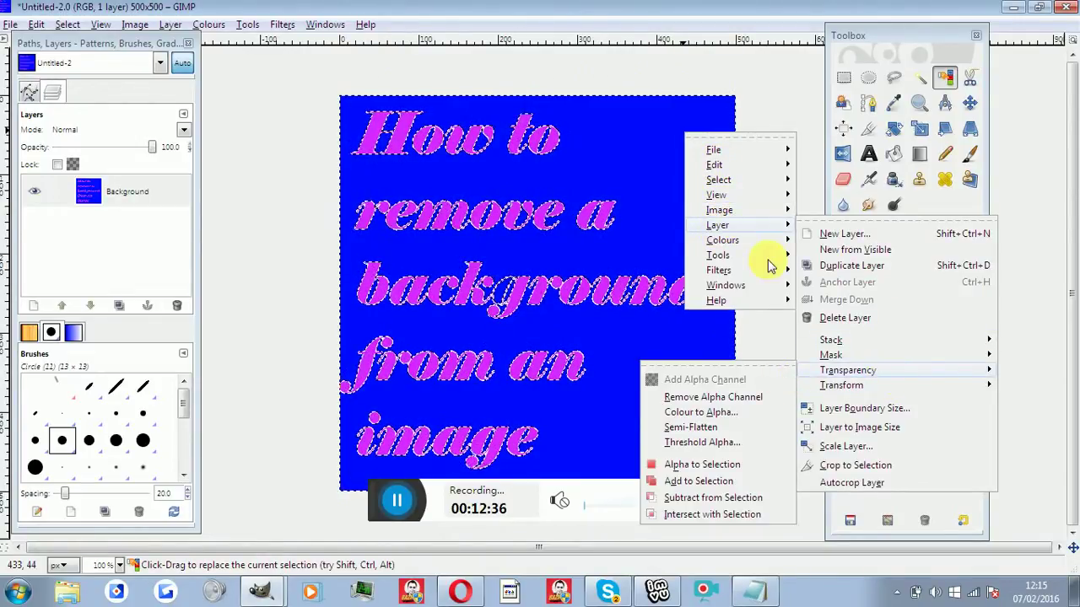
mouse_move(714, 164)
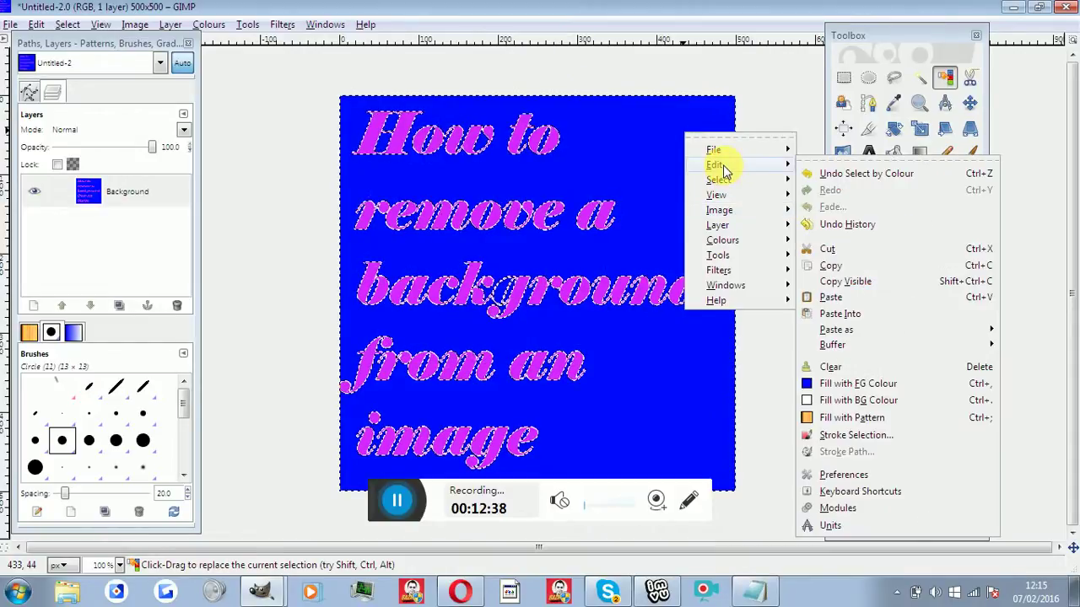
left_click(833, 370)
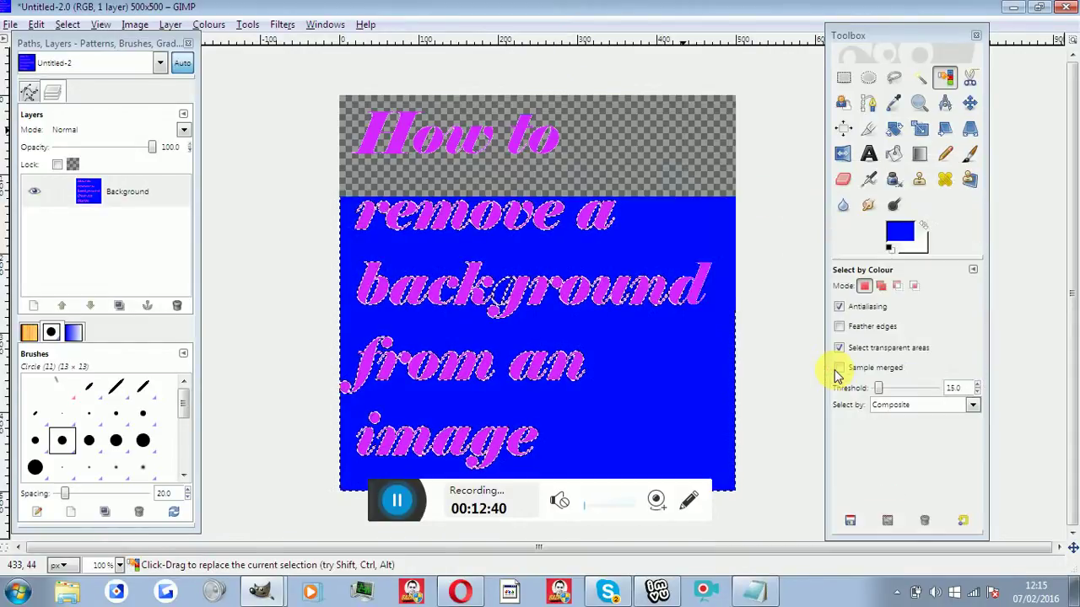
Step: Deselect everything with Select > None
left_click(68, 24)
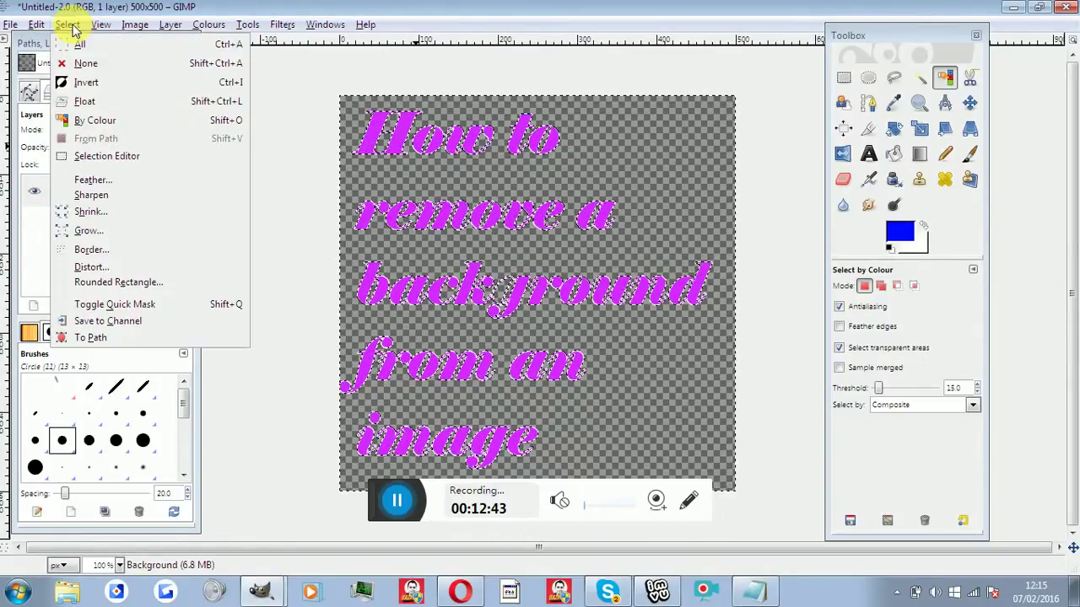
left_click(70, 23)
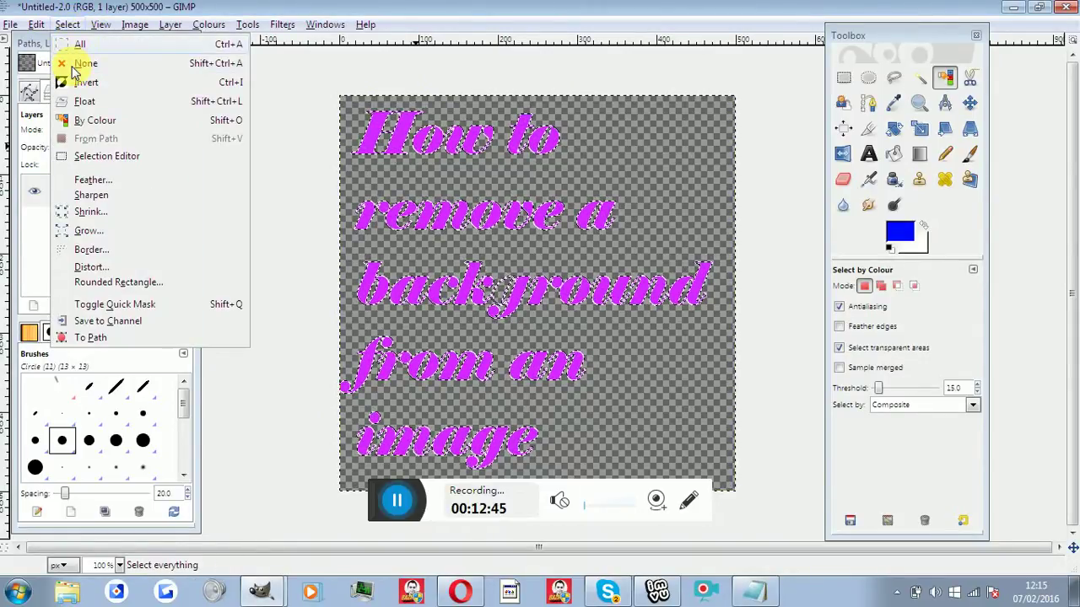
left_click(81, 64)
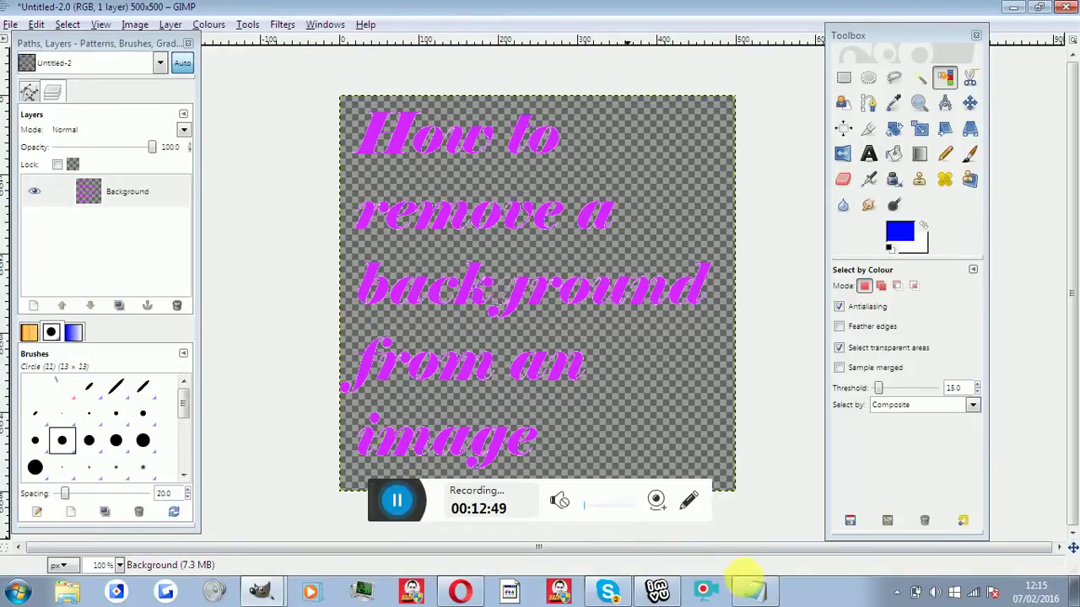
left_click(759, 588)
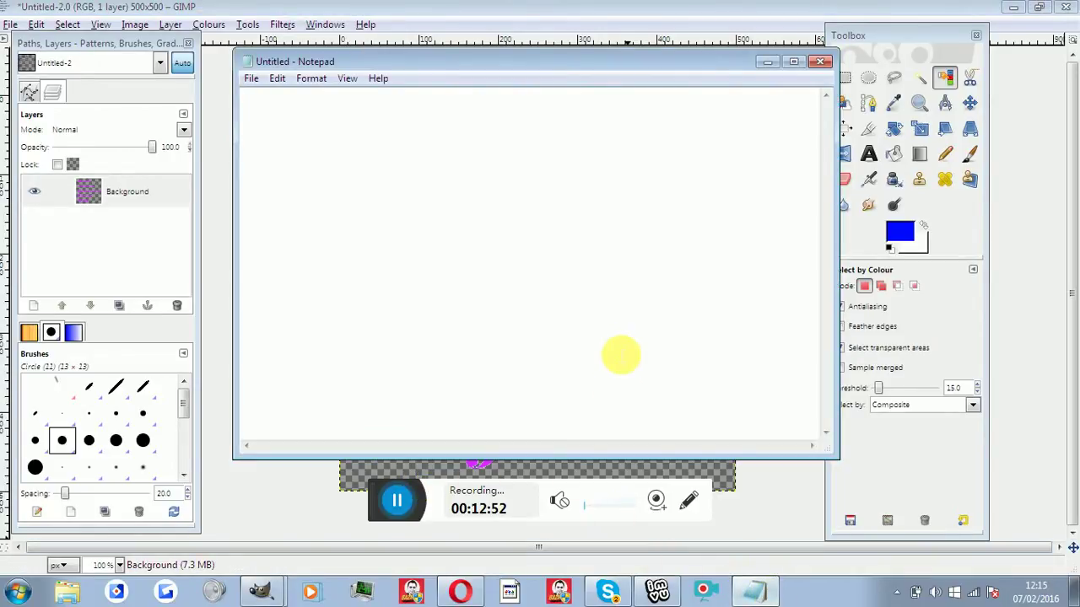
Step: Type a Notepad note about starting with the text, erase it, and minimise Notepad
type("I us")
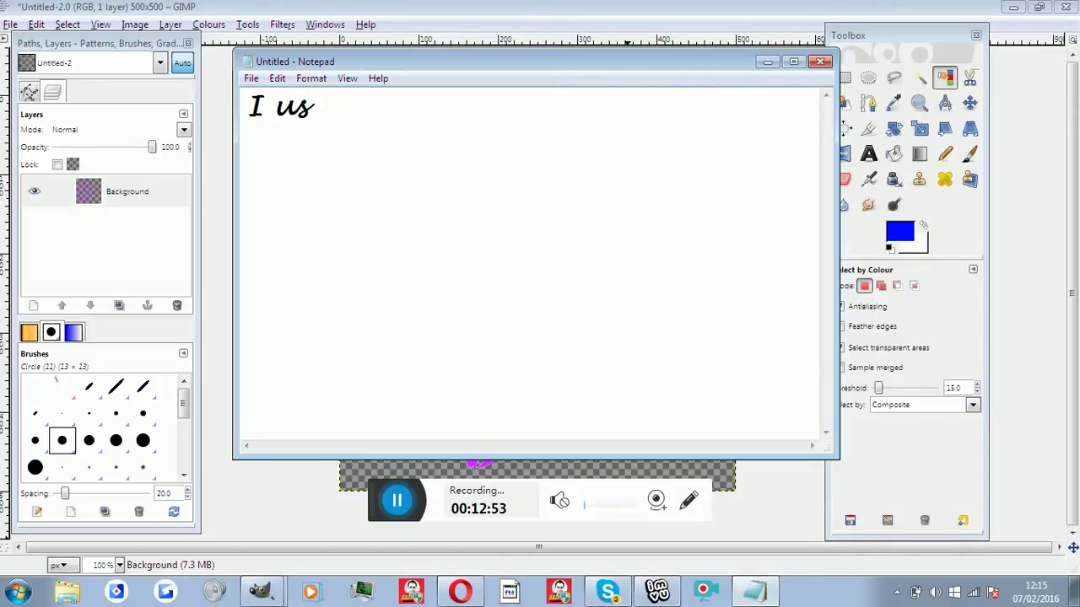
type("ually start off by")
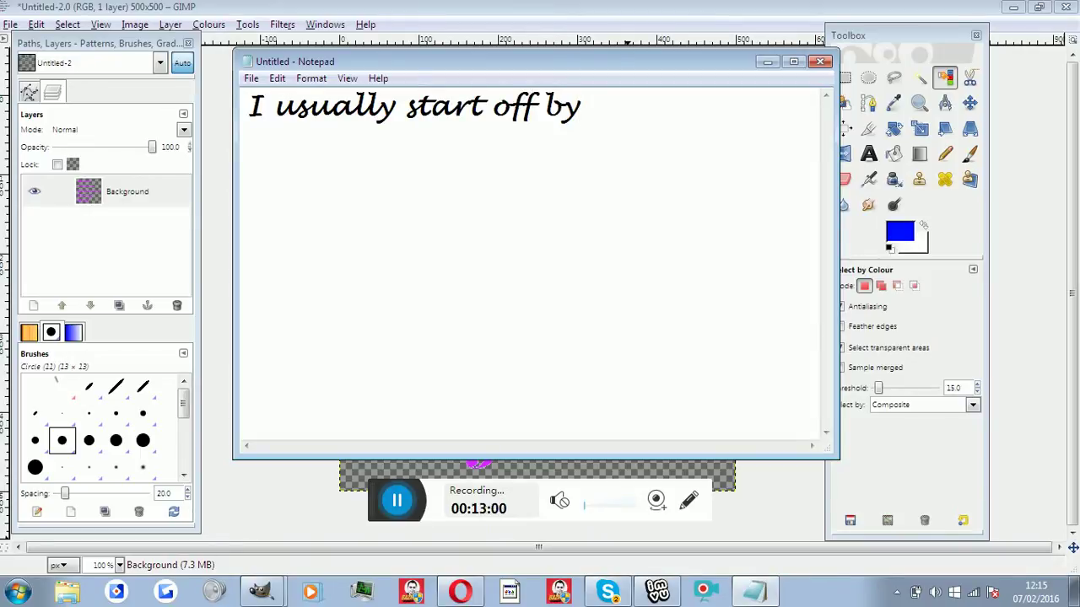
type(" swriting")
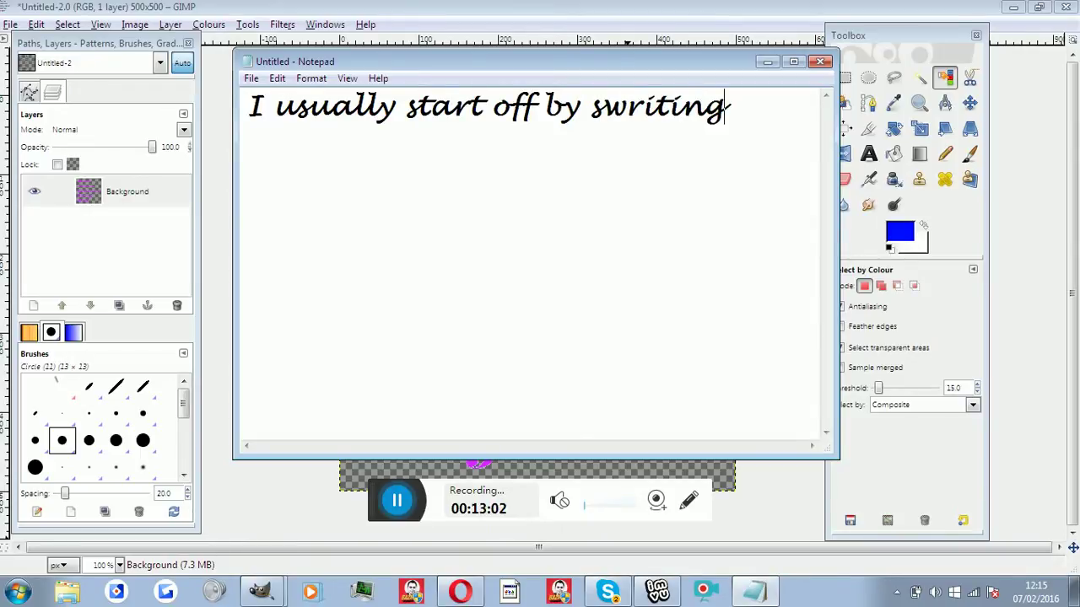
key("BackSpace")
key("BackSpace")
key("BackSpace")
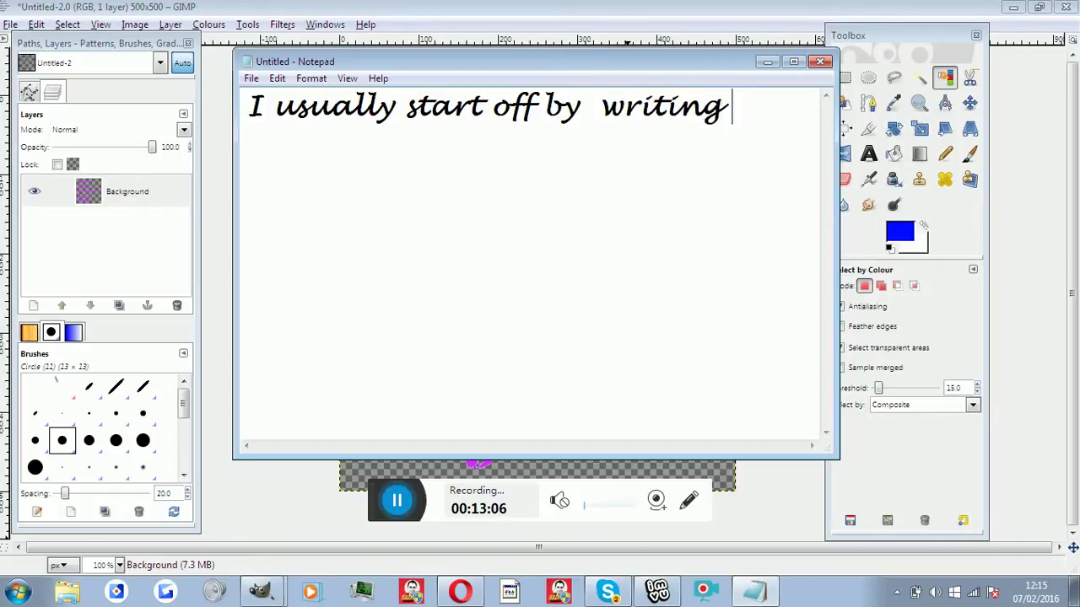
type("the text :3")
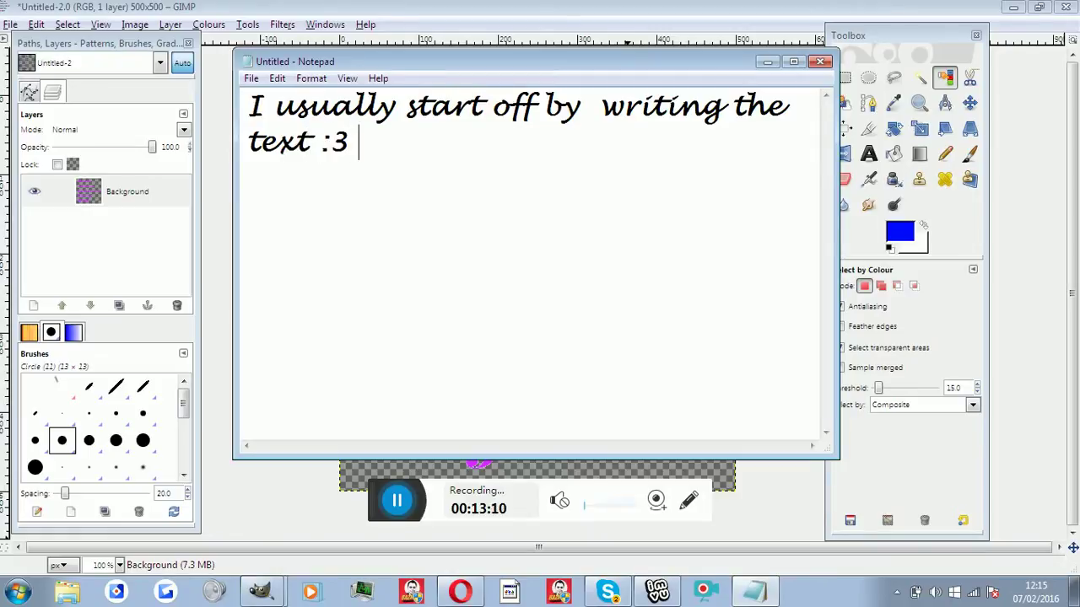
key("BackSpace")
key("BackSpace")
key("BackSpace")
key("BackSpace")
key("BackSpace")
key("BackSpace")
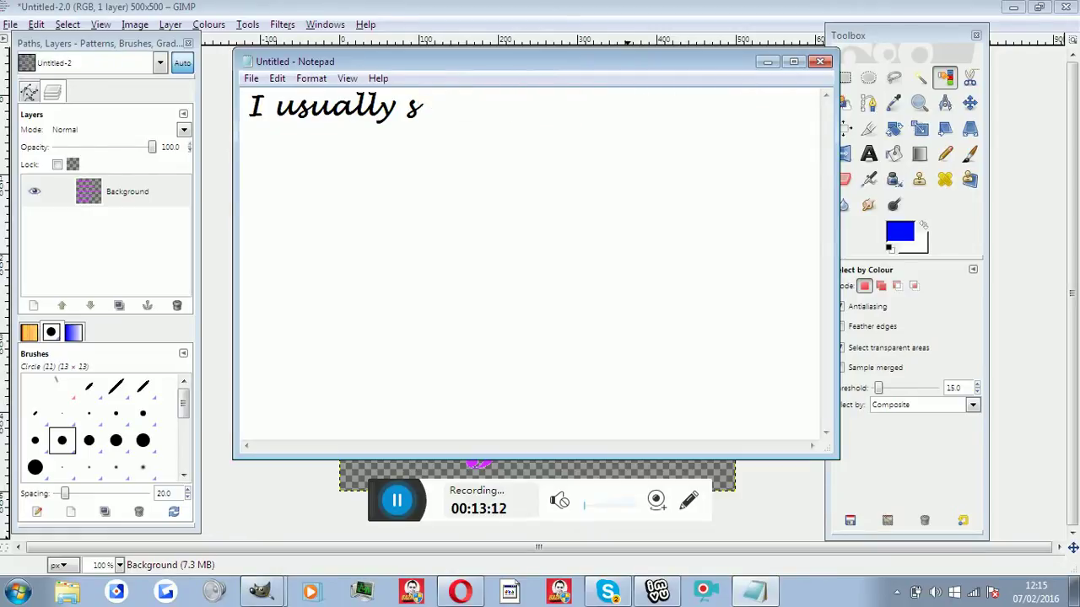
key("BackSpace")
key("BackSpace")
key("BackSpace")
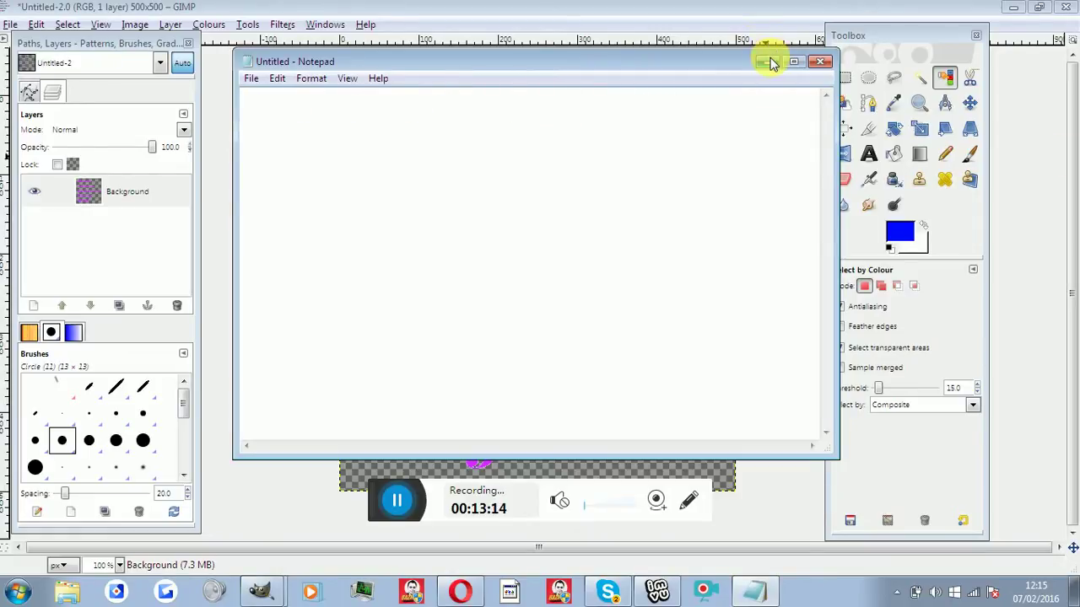
left_click(764, 62)
Step: Start File > Open as Layers in GIMP, then type and erase an 'Open as Layers' note
left_click(10, 24)
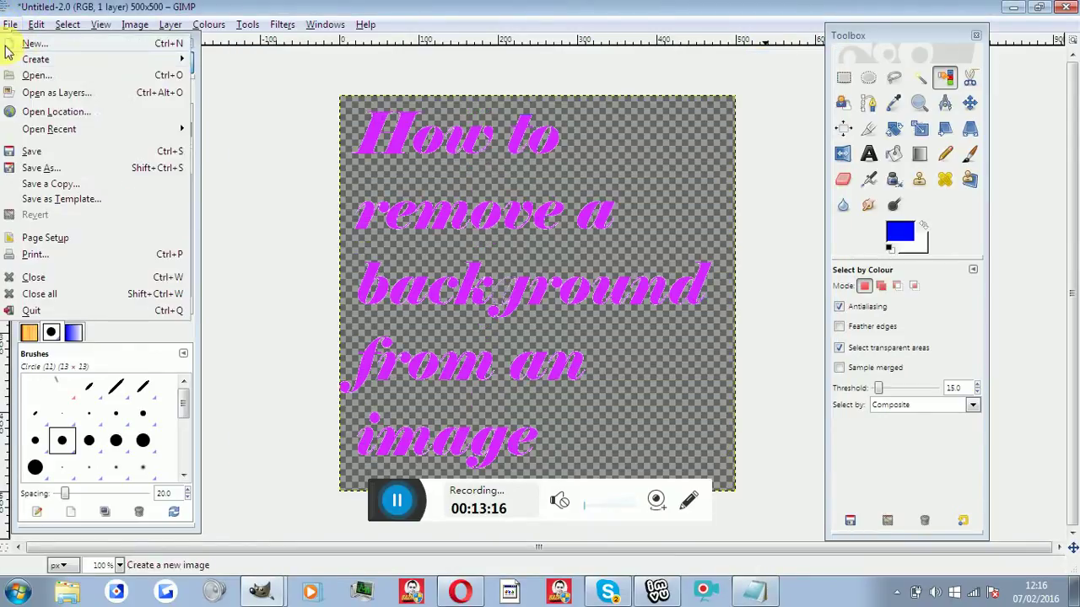
left_click(61, 100)
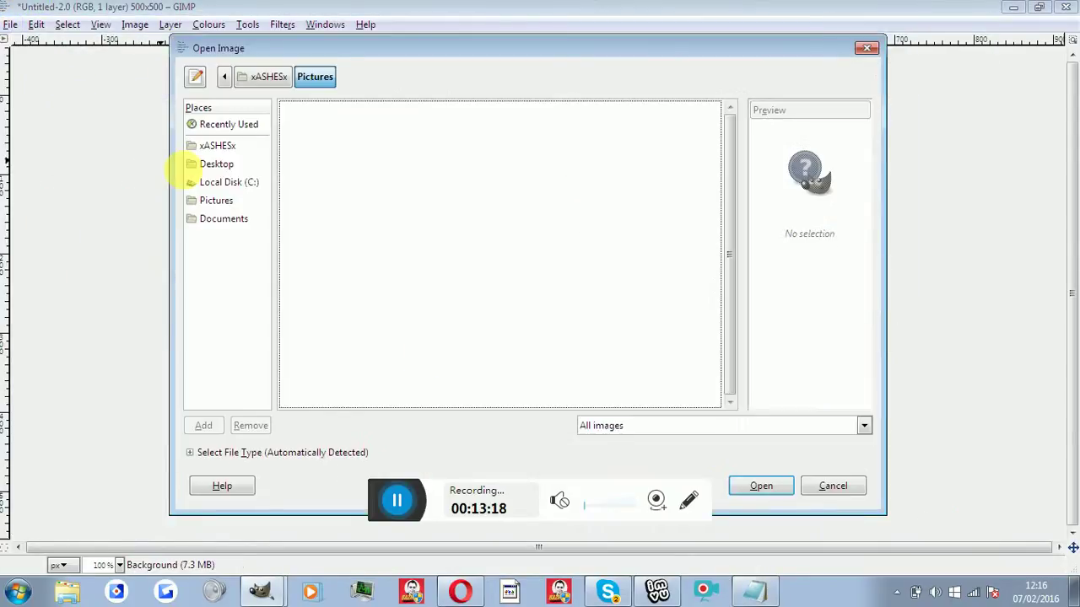
left_click(763, 593)
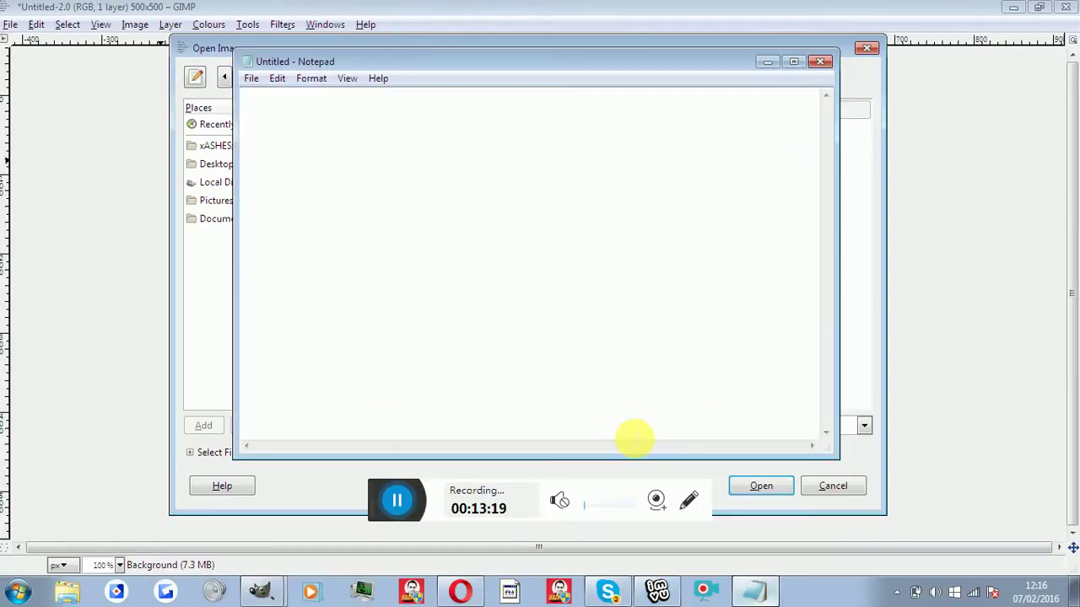
type("Open as 'L")
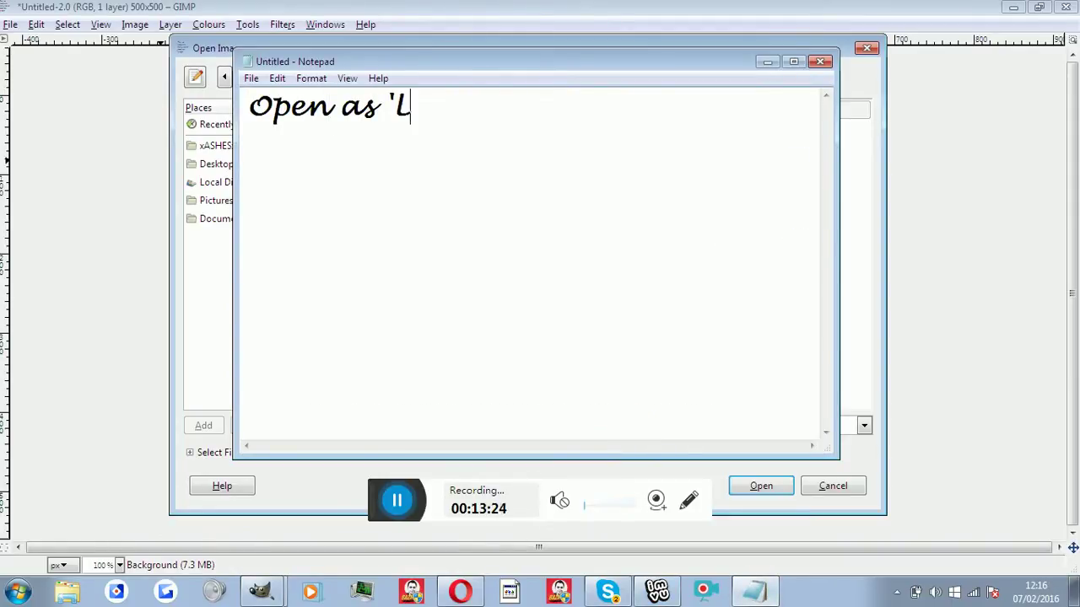
type("ayers' :")
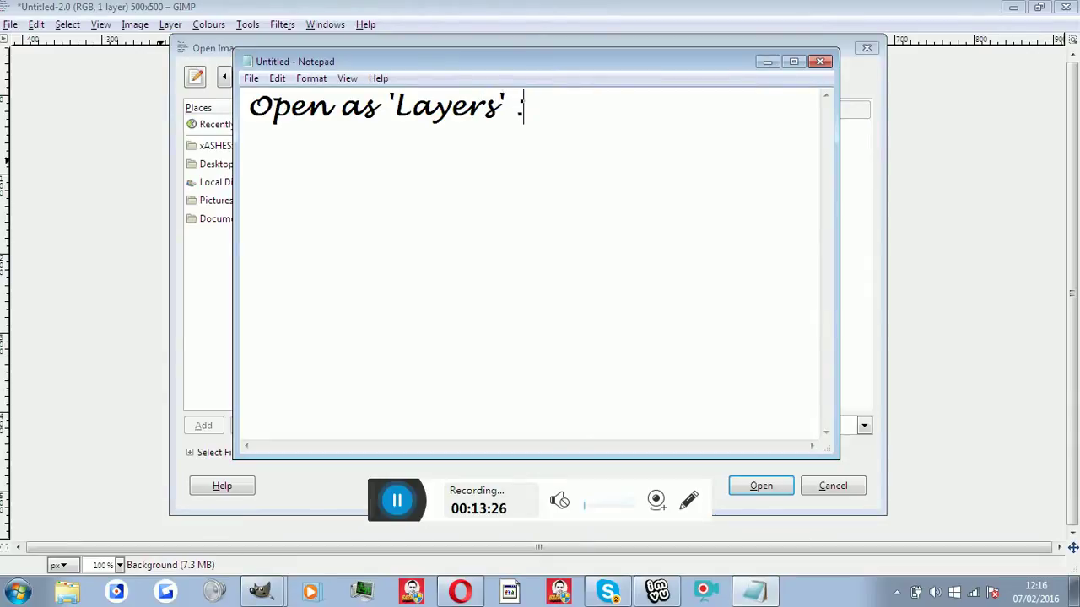
key("BackSpace")
key("BackSpace")
key("BackSpace")
key("BackSpace")
key("BackSpace")
key("BackSpace")
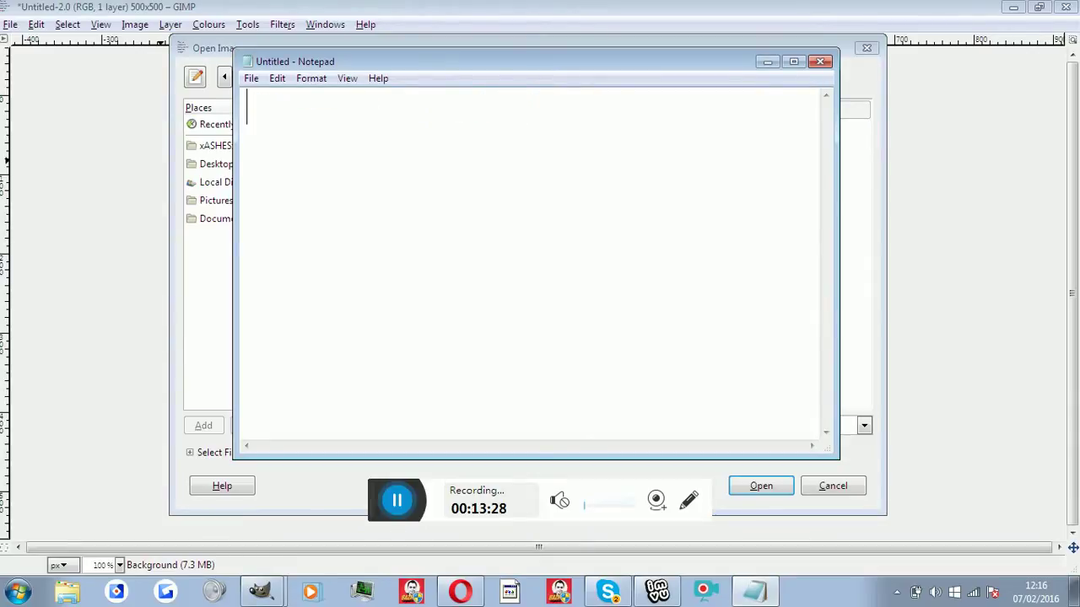
Step: Open donut.png from the Pictures folder as a new layer
left_click(765, 66)
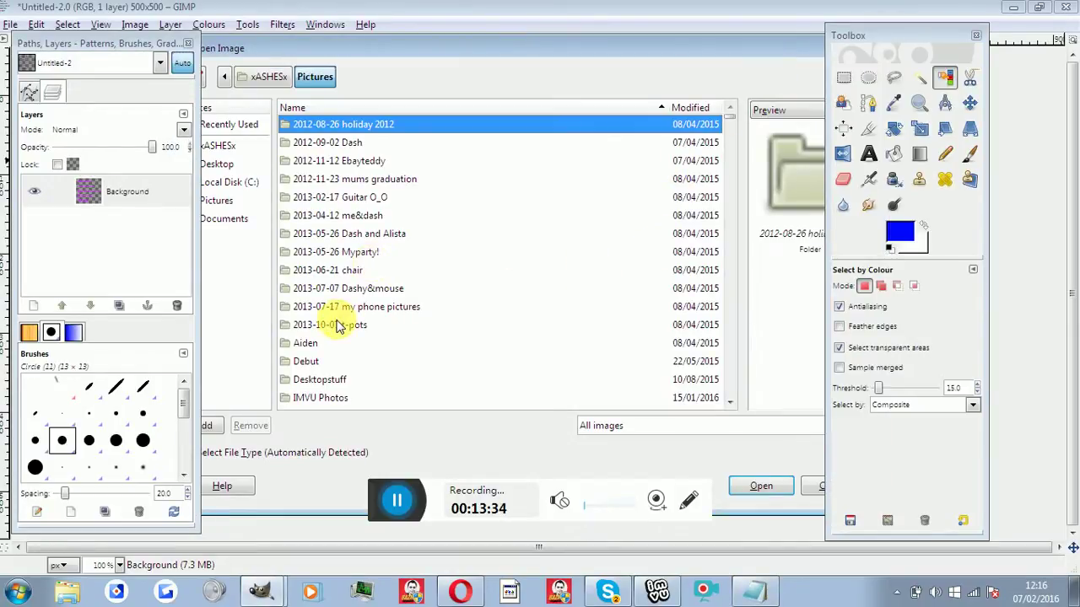
left_click(216, 200)
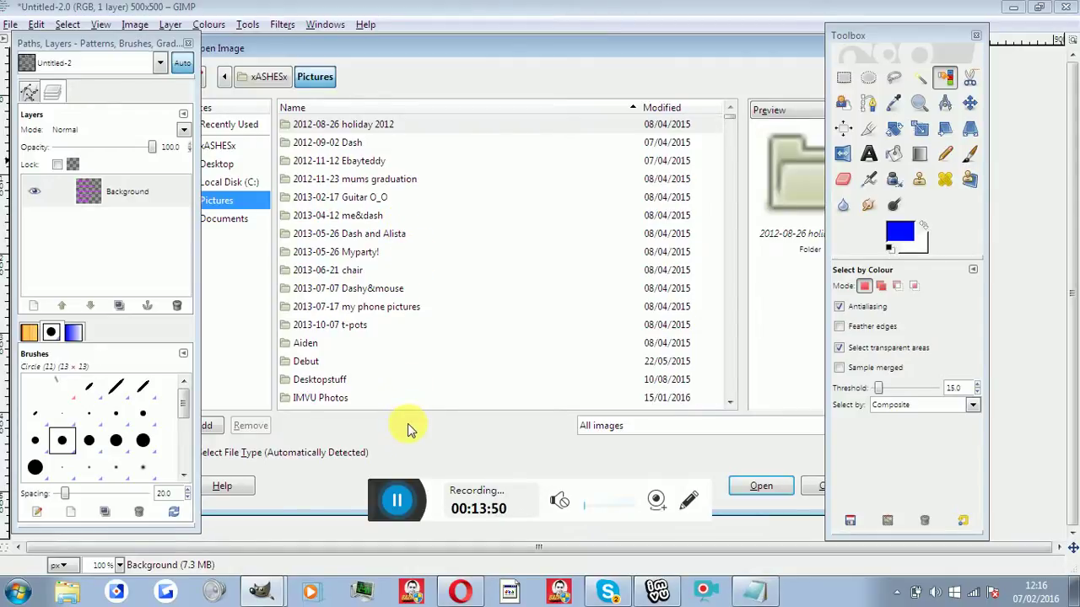
left_click(415, 399)
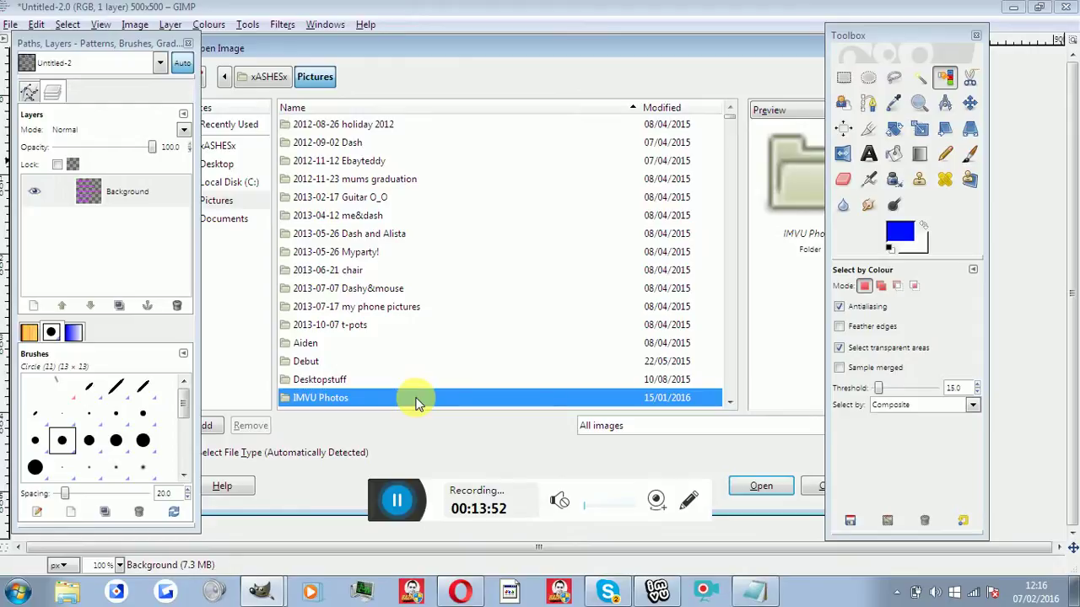
type("Do")
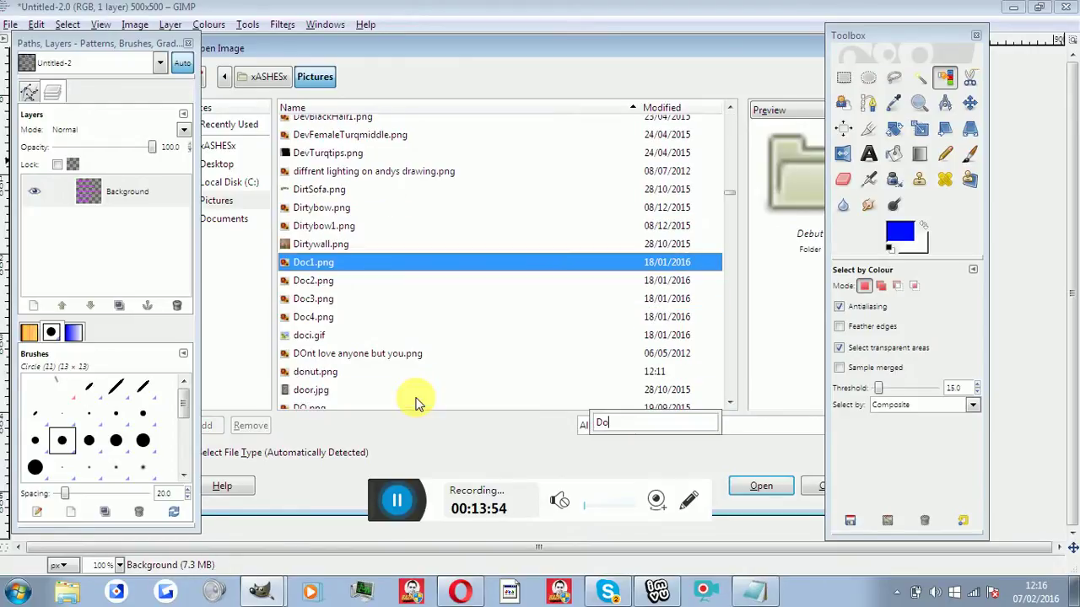
left_click(310, 373)
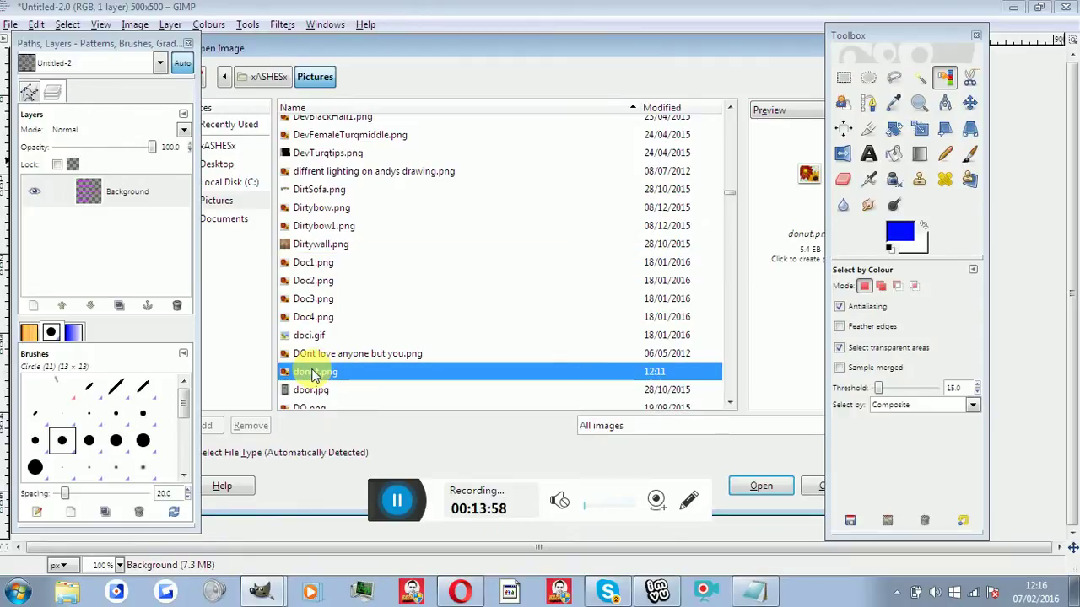
left_click(743, 490)
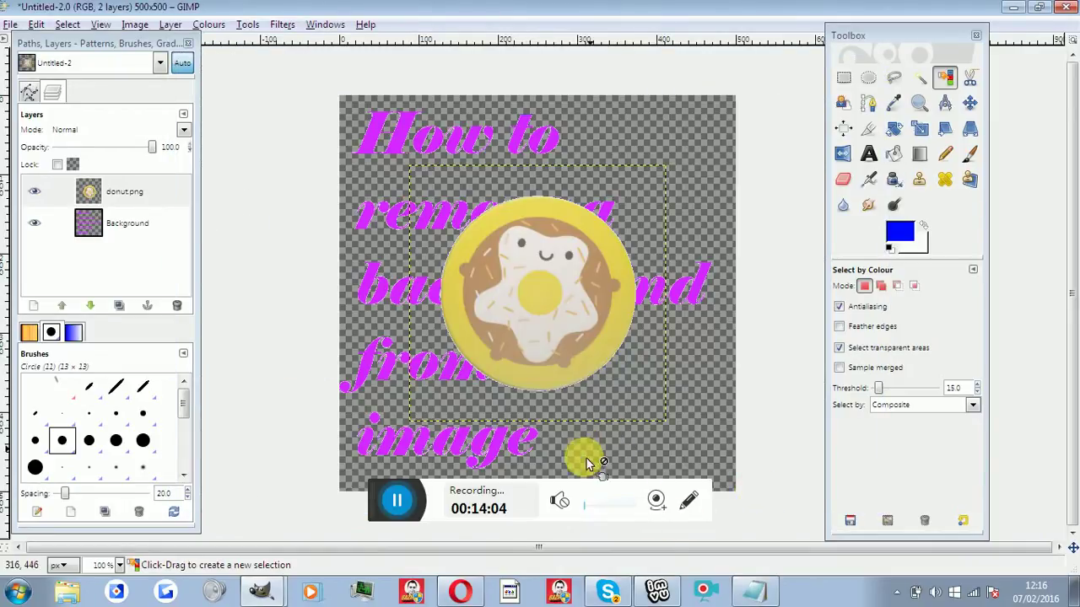
left_click(746, 591)
Step: Type a tip about opening the edited image, delete it, and minimise Notepad
type("Th")
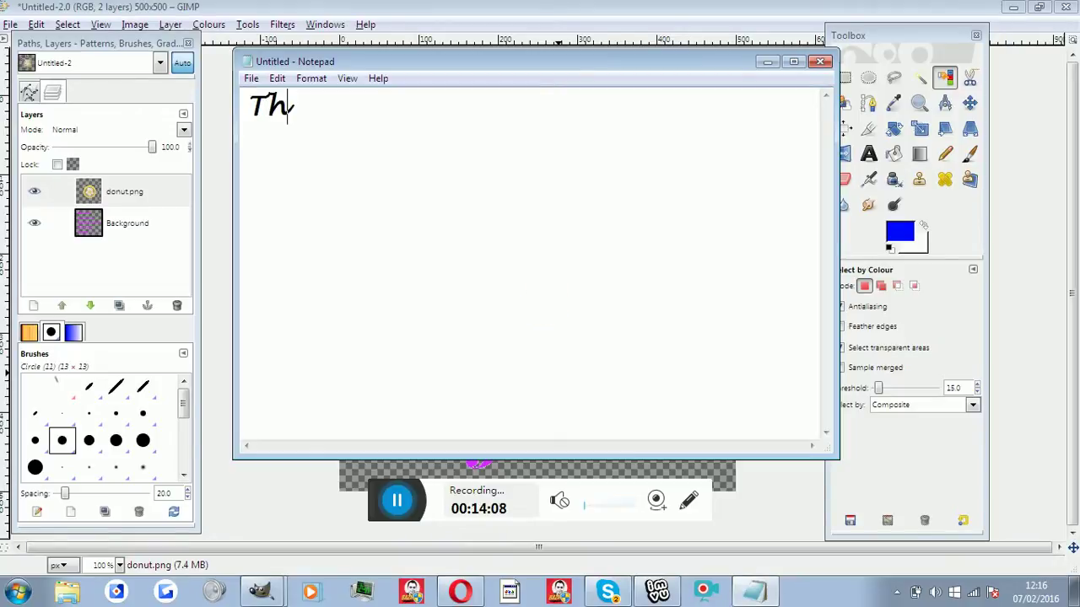
type("ip")
type("ope")
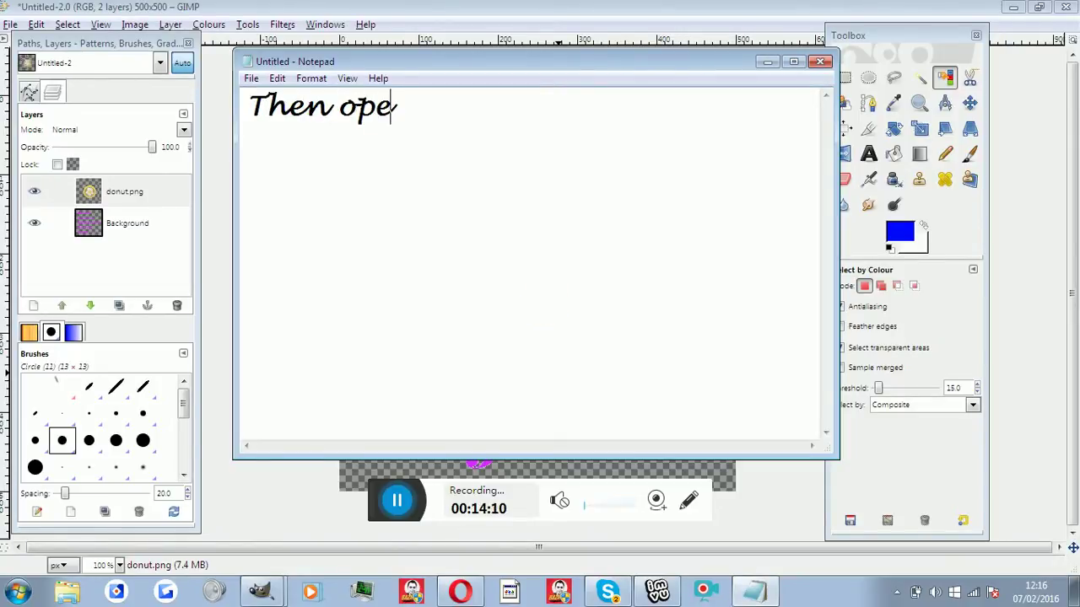
type("n up the im")
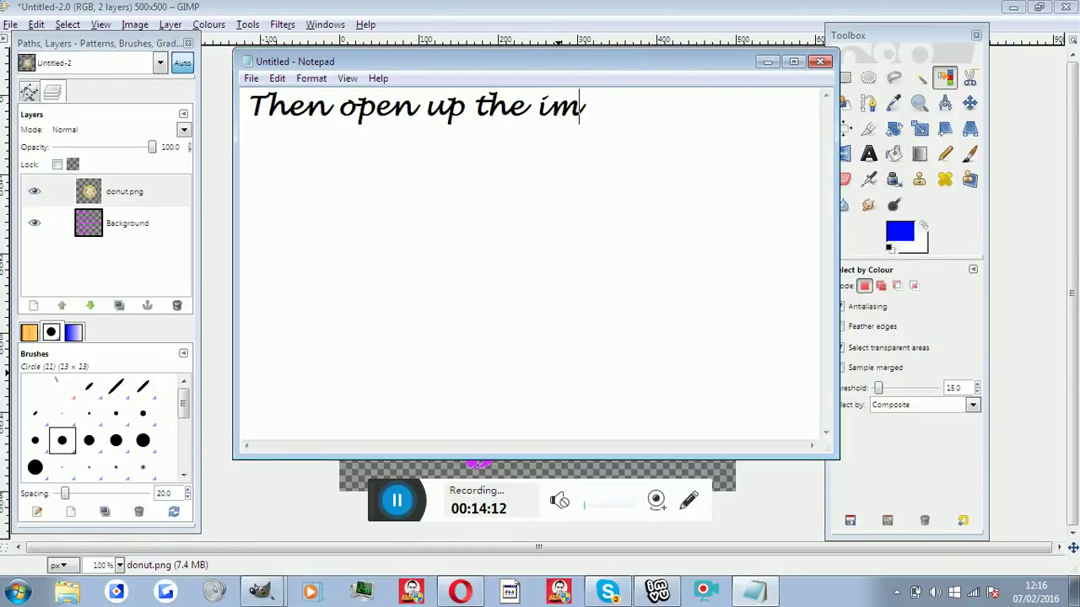
type("ge")
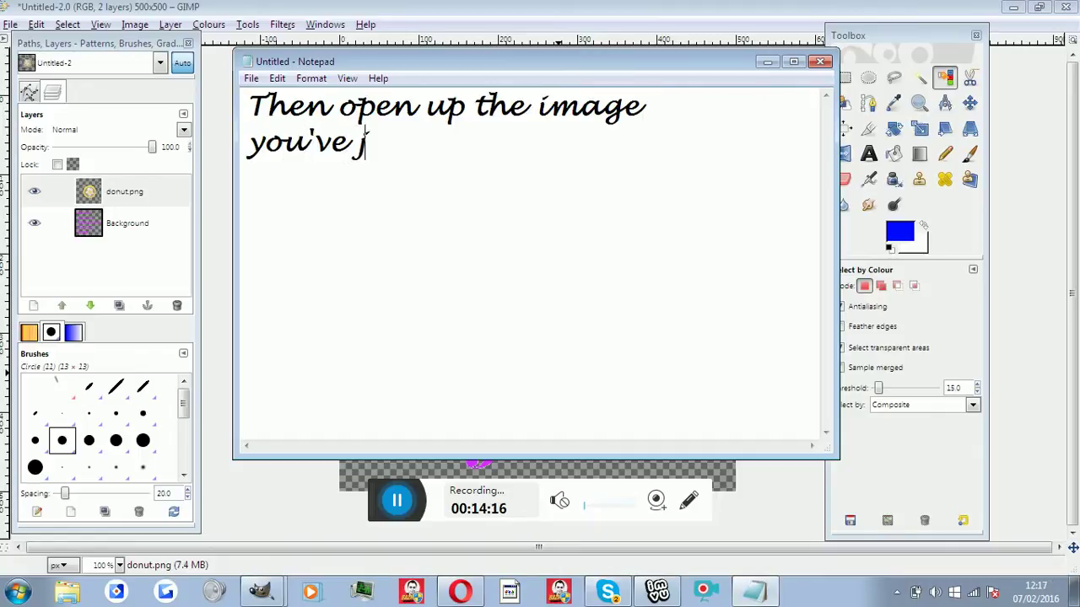
type("you've just e")
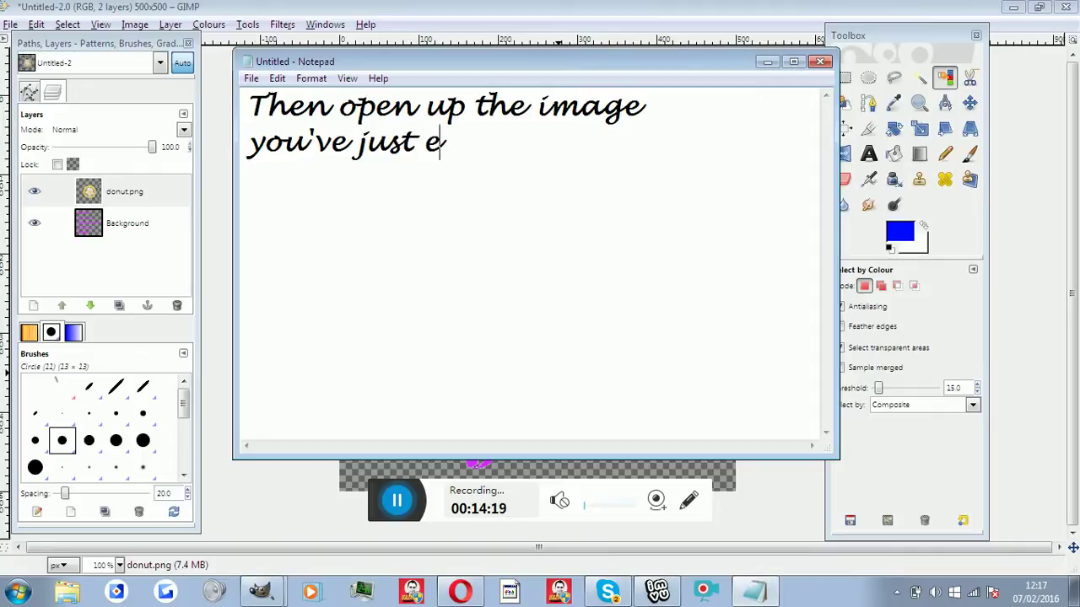
type("dited. :3")
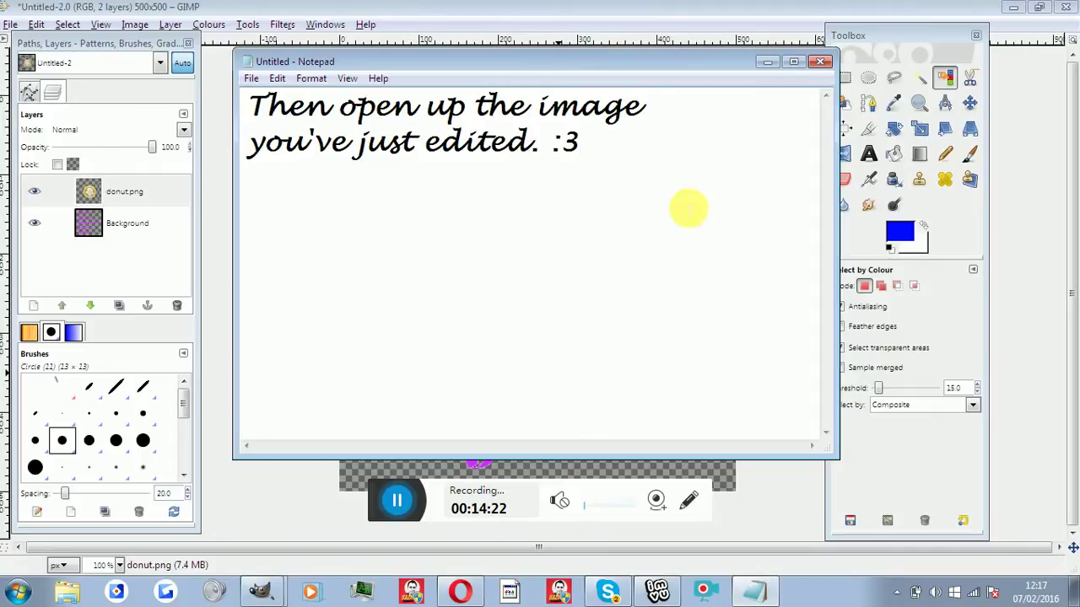
left_click_drag(648, 186, 453, 105)
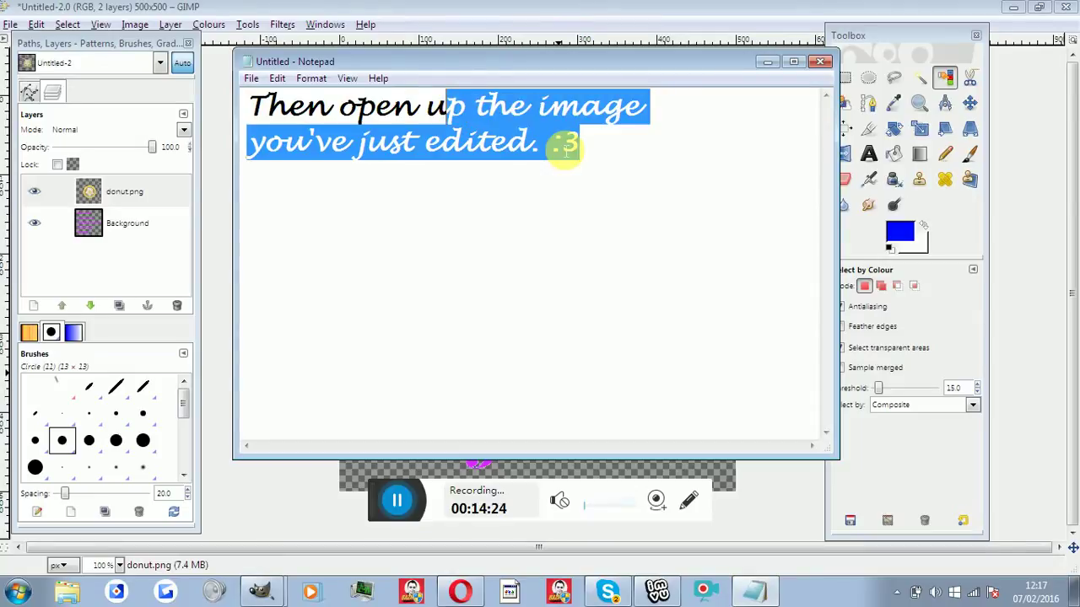
key("Delete")
key("ctrl+a")
key("Delete")
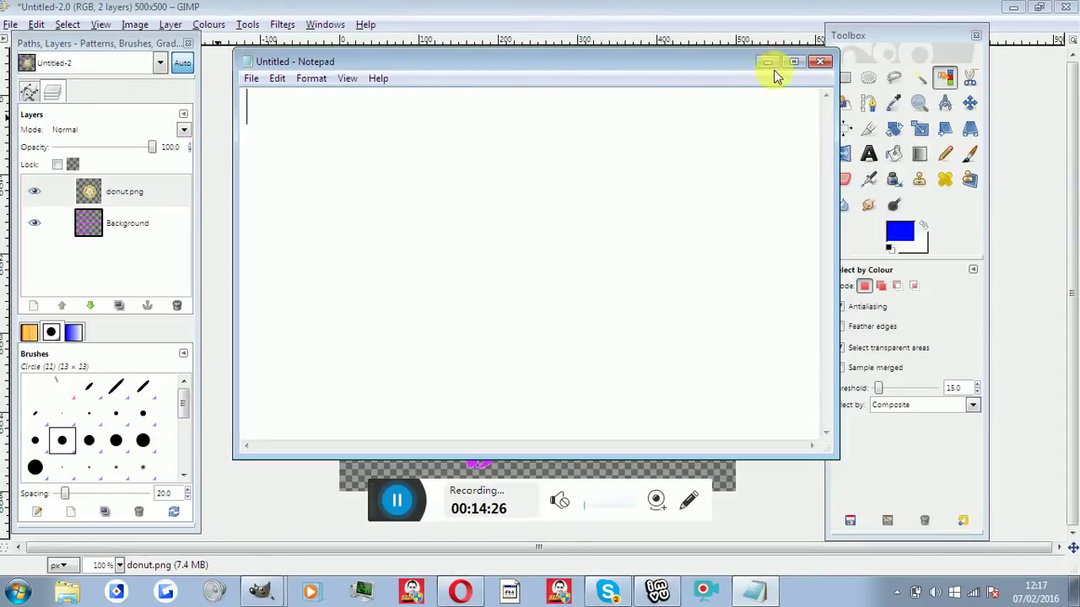
left_click(764, 61)
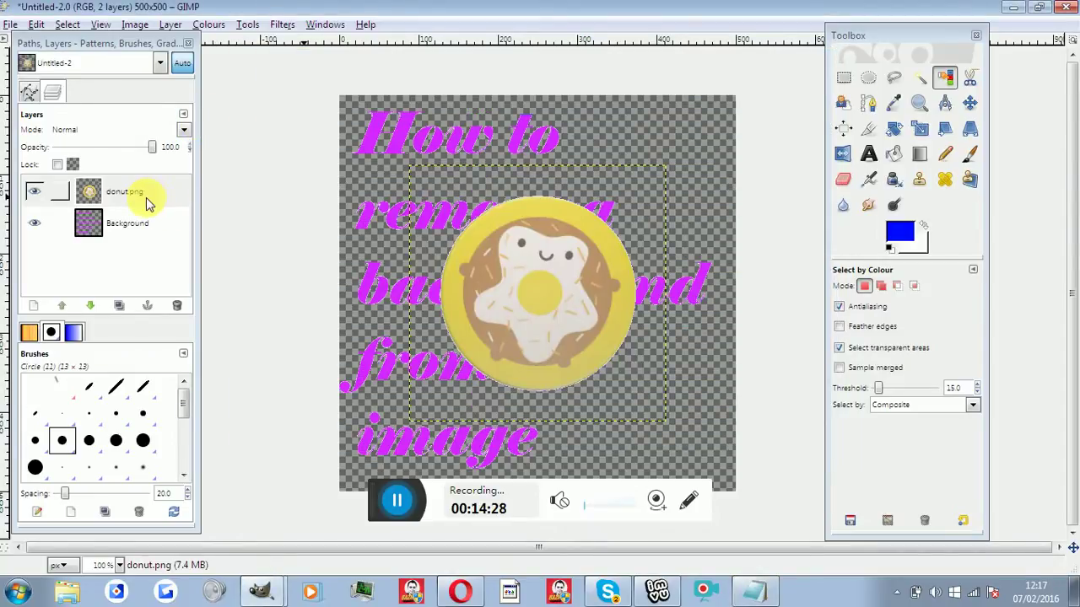
Step: Drag the donut.png layer with the Move tool into the bottom-right corner
left_click(144, 201)
left_click(969, 102)
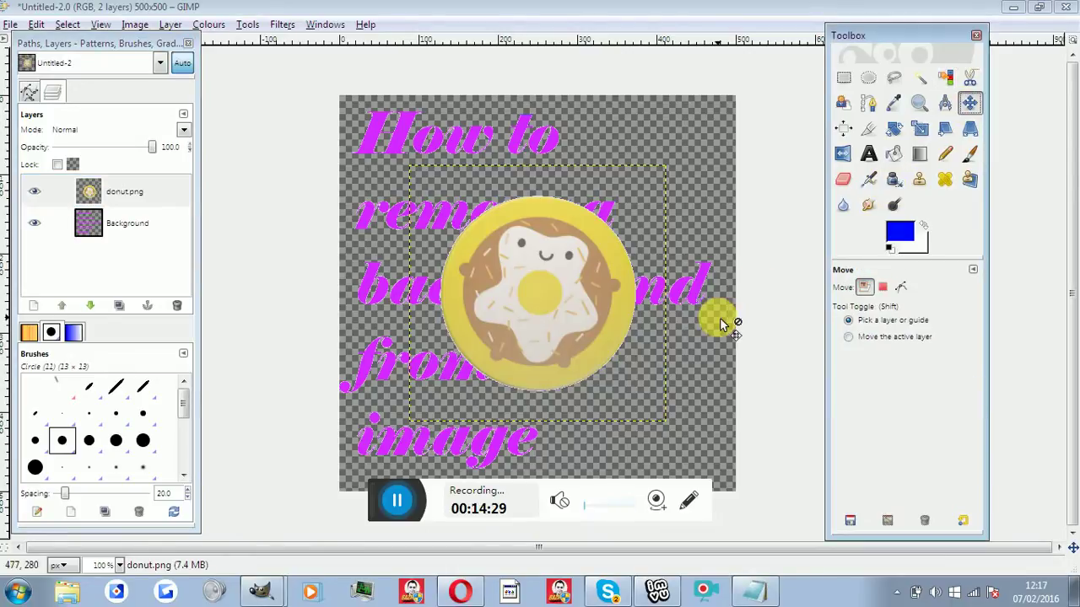
mouse_move(587, 297)
left_mouse_down()
mouse_move(660, 402)
mouse_move(713, 396)
mouse_move(732, 410)
mouse_move(700, 411)
left_mouse_up()
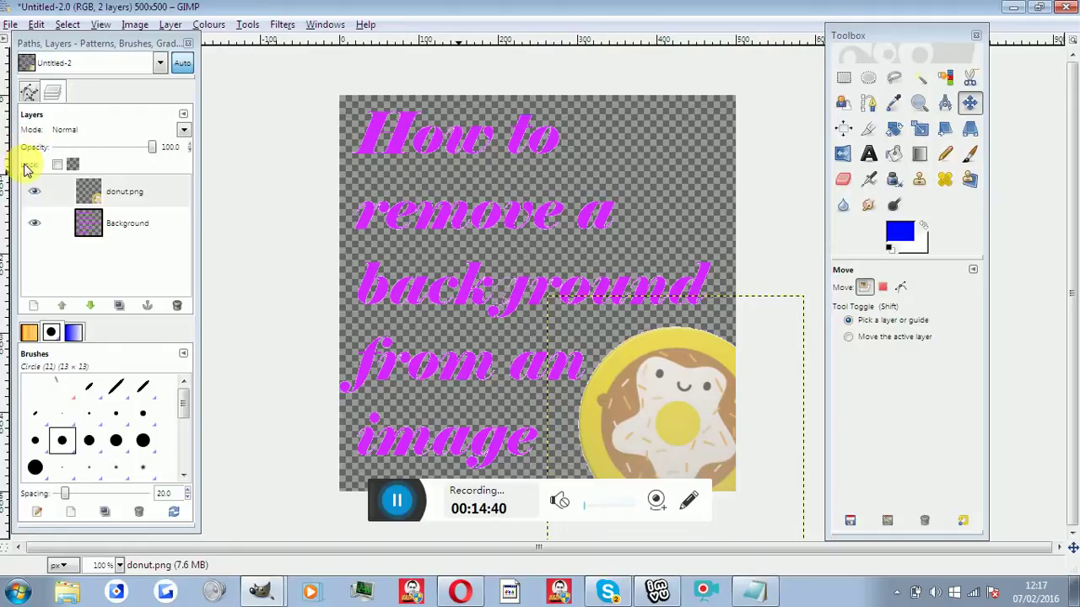
left_click(88, 191)
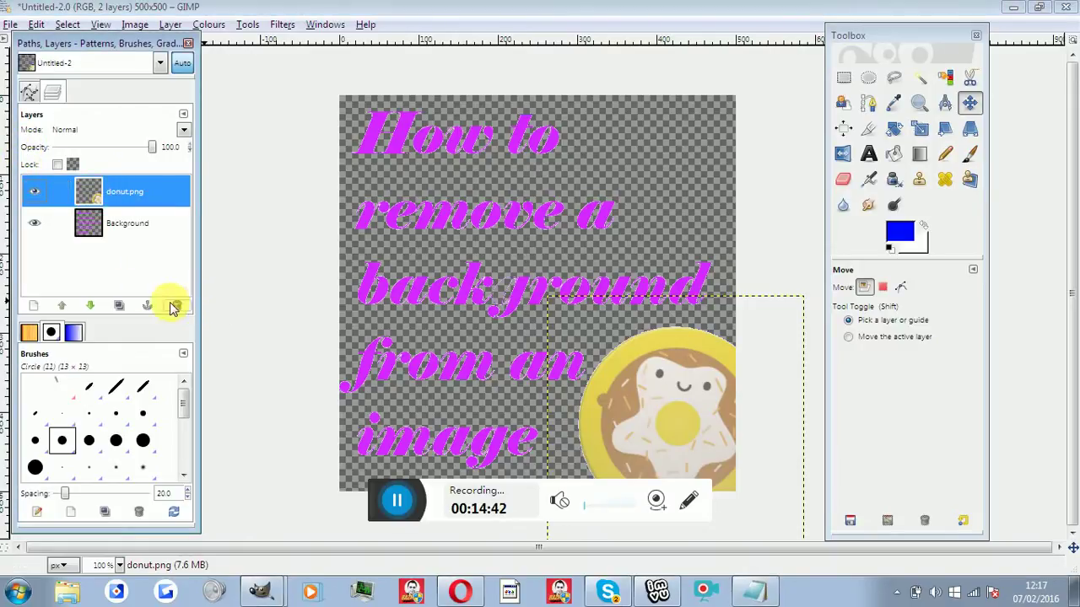
Step: Duplicate the donut, place the copy top-left beneath Background, and lower its opacity to about 72
left_click(119, 305)
left_click(133, 193)
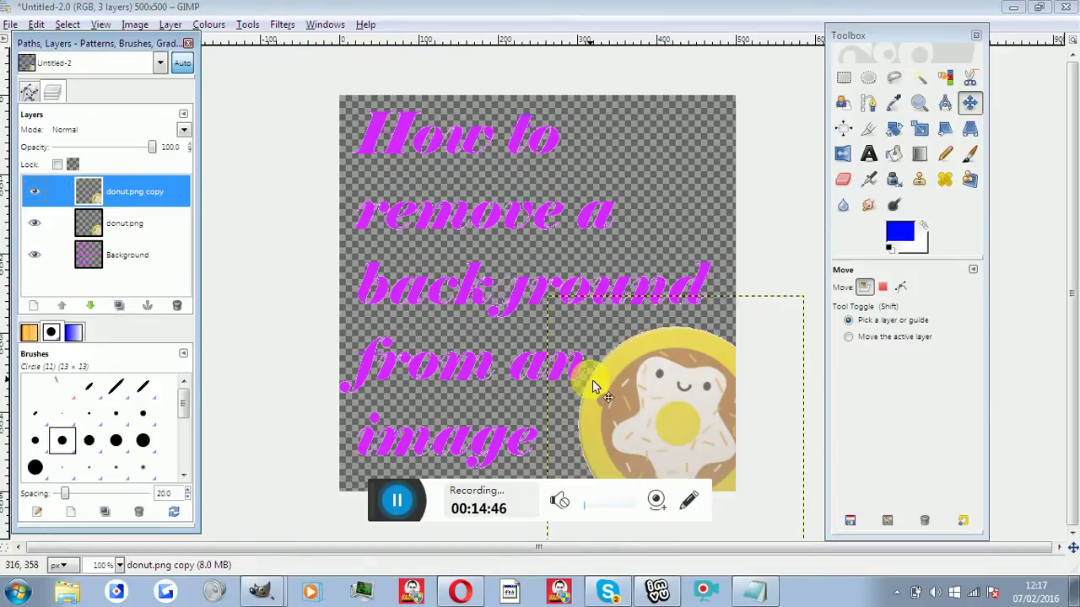
mouse_move(602, 393)
left_mouse_down()
mouse_move(390, 110)
mouse_move(348, 110)
left_mouse_up()
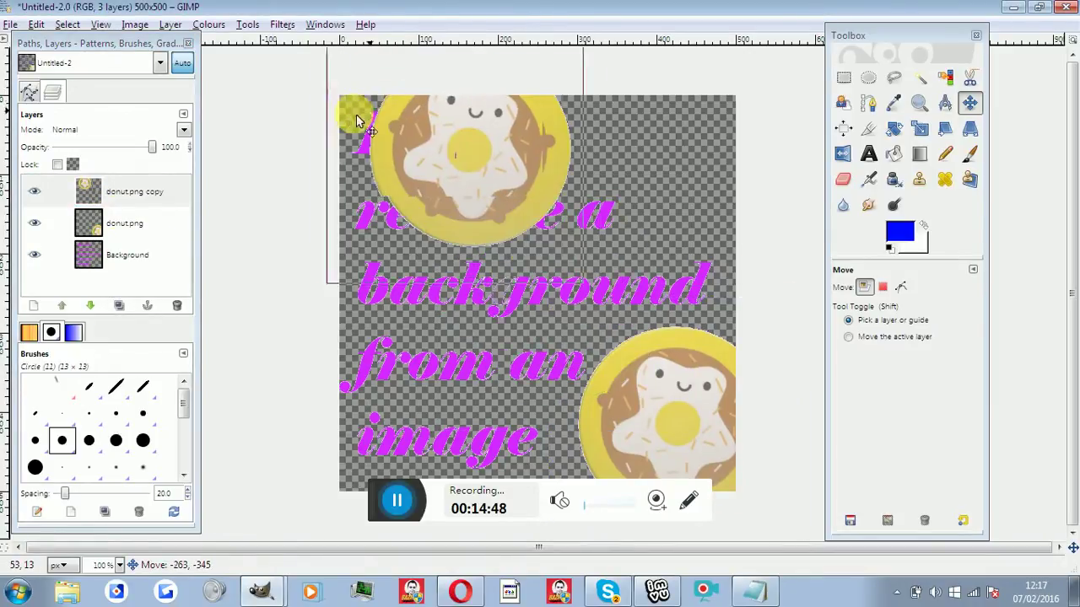
mouse_move(152, 209)
left_mouse_down()
mouse_move(133, 281)
mouse_move(96, 268)
left_mouse_up()
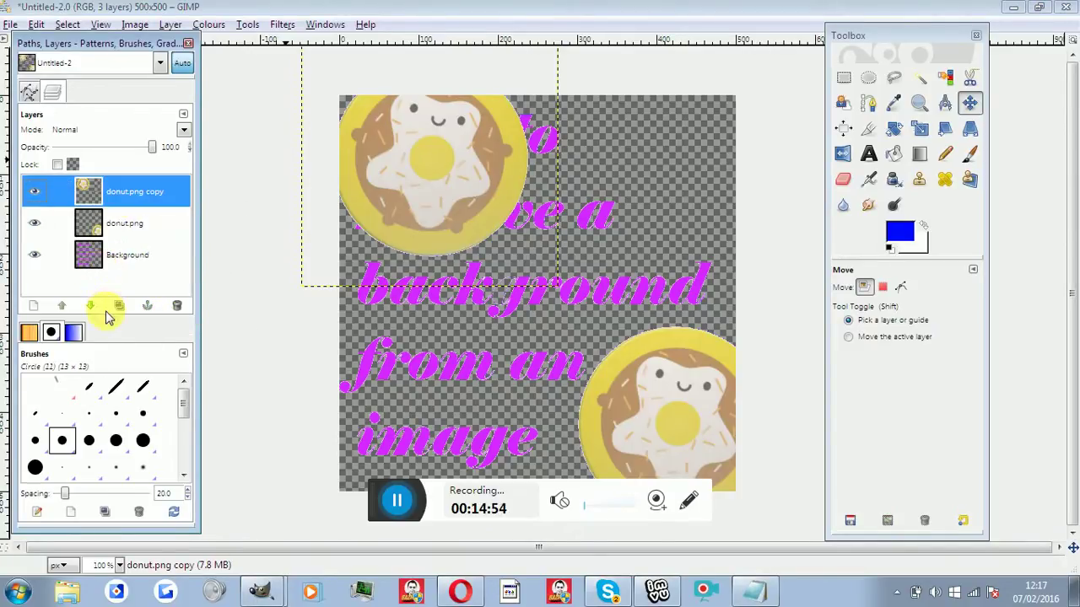
left_click(91, 305)
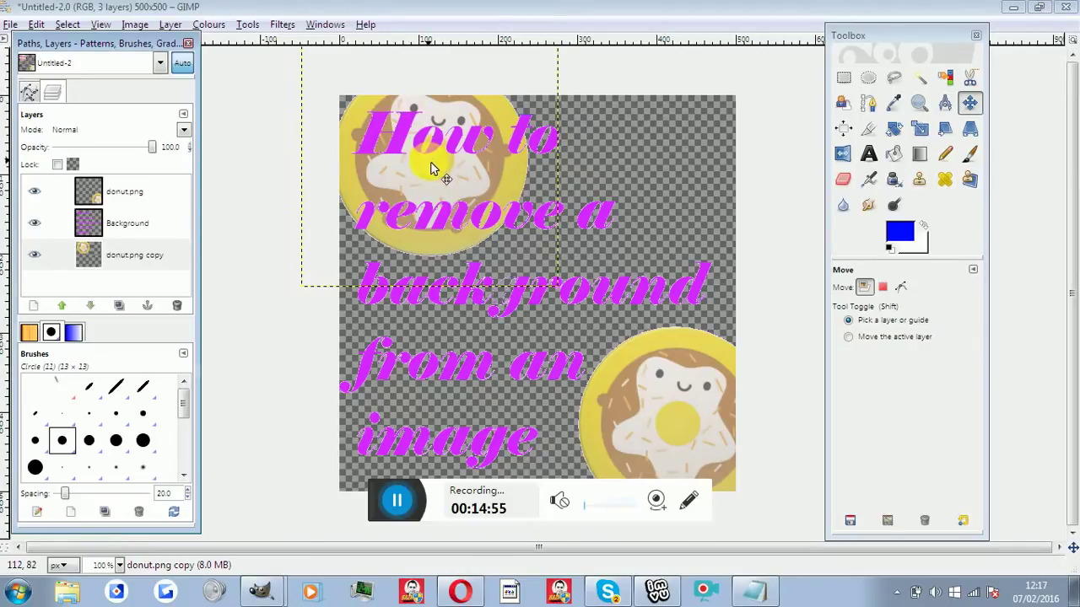
mouse_move(424, 174)
left_mouse_down()
mouse_move(657, 161)
mouse_move(411, 166)
left_mouse_up()
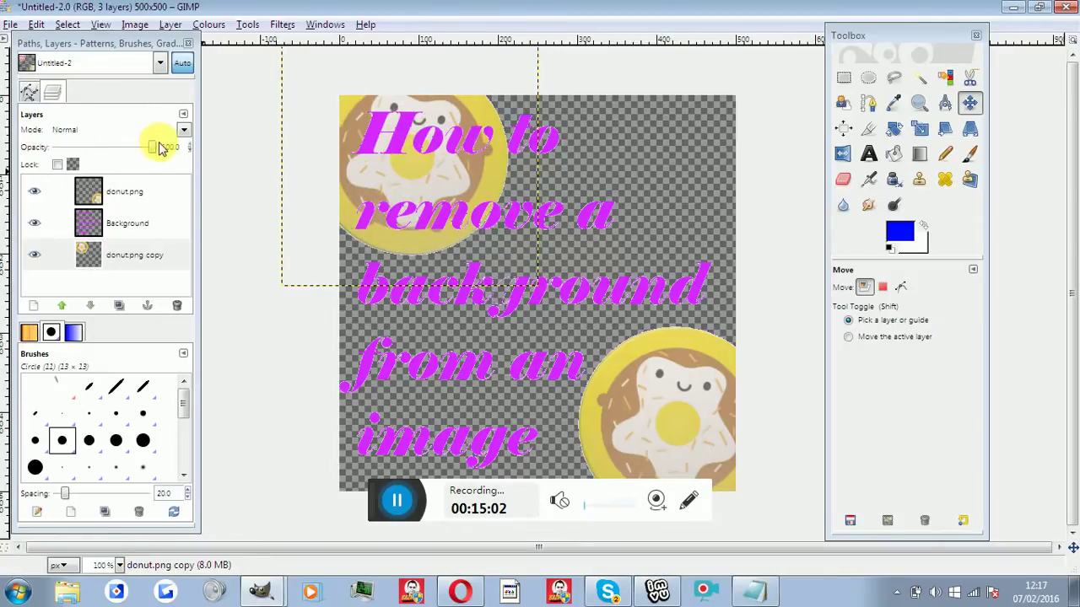
mouse_move(150, 146)
left_mouse_down()
mouse_move(110, 154)
mouse_move(123, 153)
left_mouse_up()
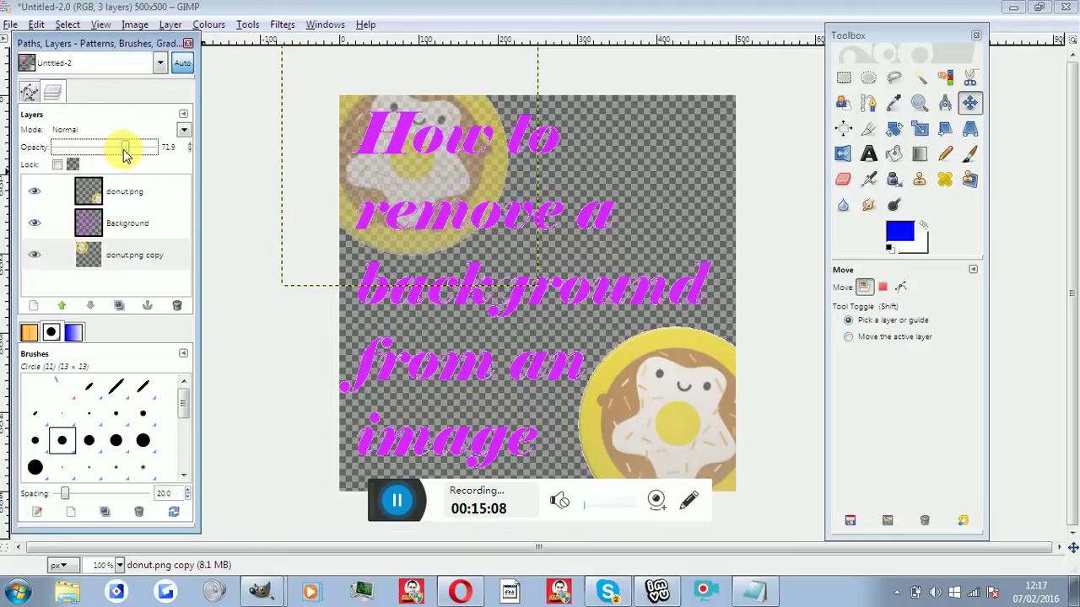
Step: Nudge the original bottom-right donut slightly left and down
left_click(89, 190)
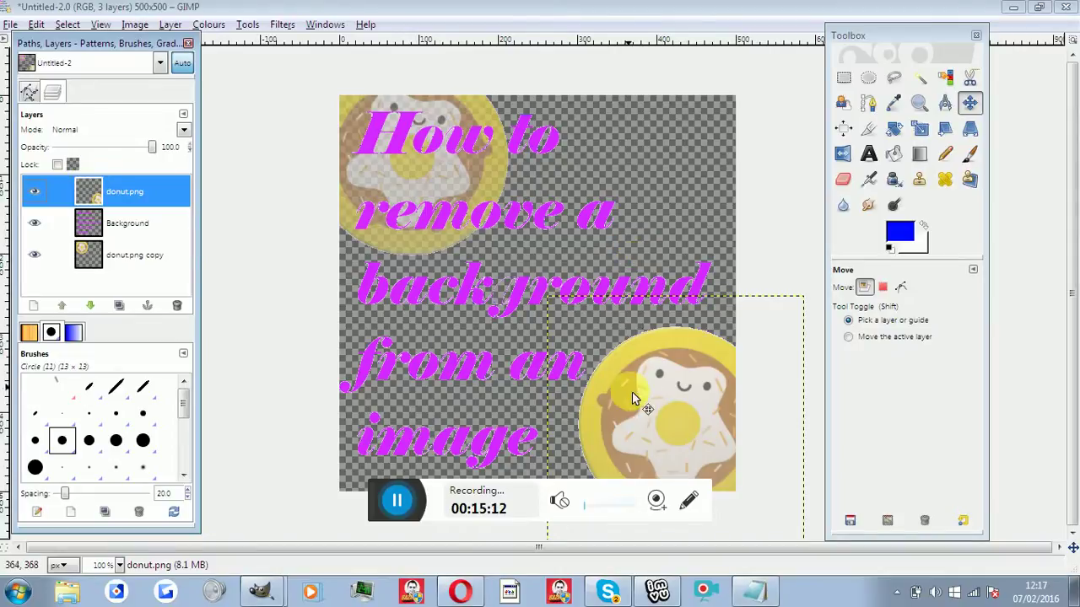
left_click_drag(645, 403, 638, 410)
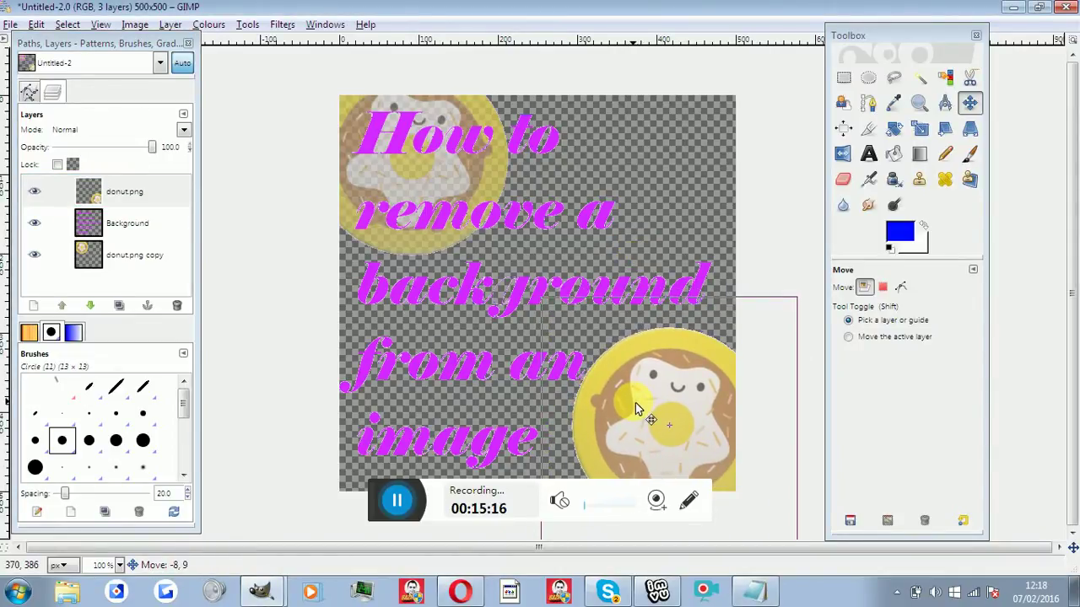
left_click_drag(637, 410, 638, 411)
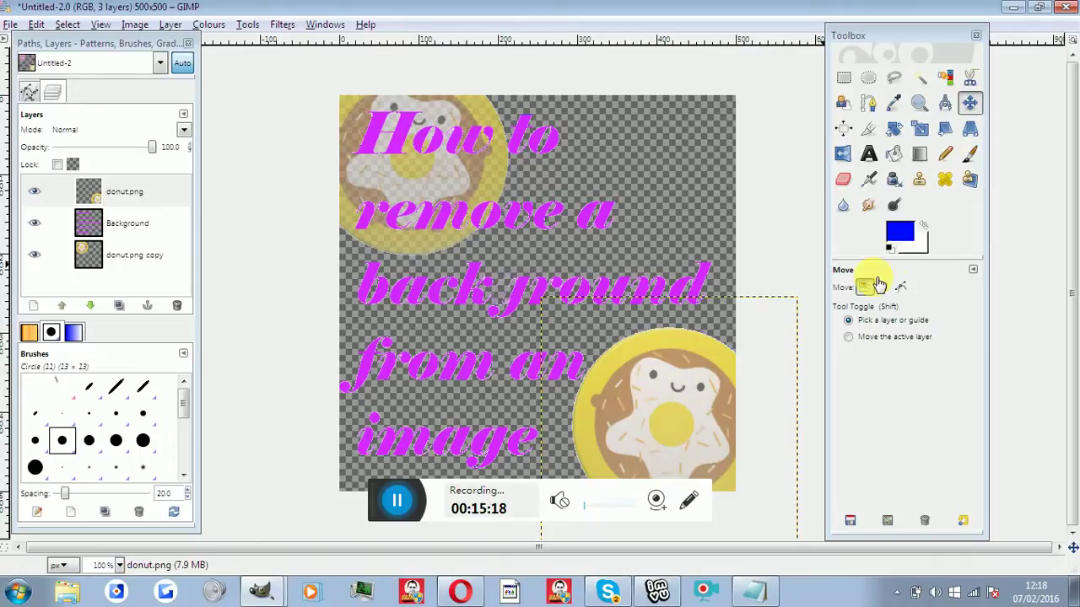
Step: Duplicate the Background title layer and make the copy active
left_click(118, 223)
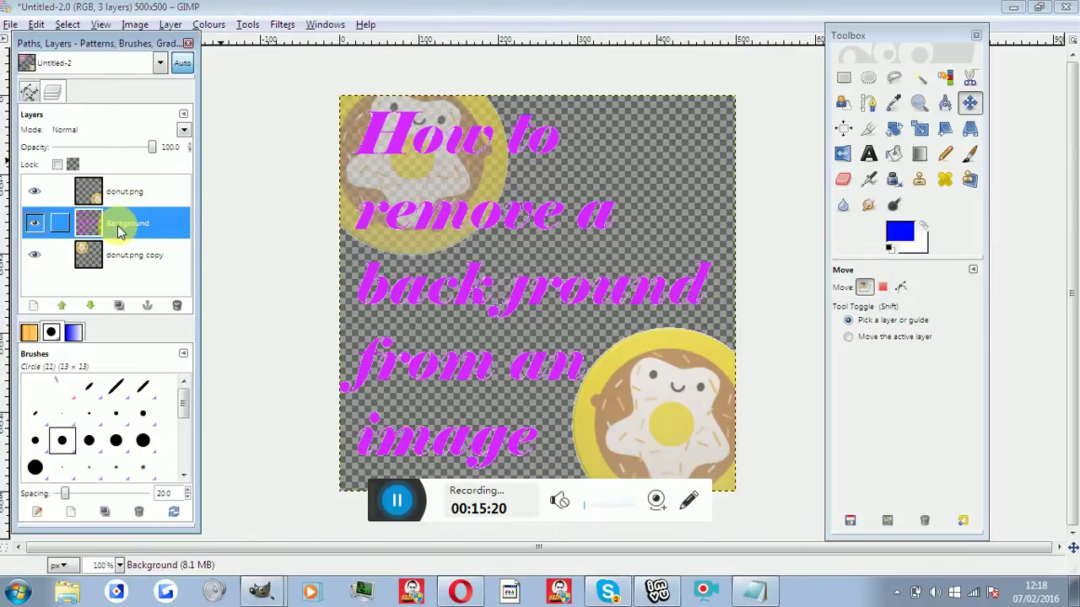
left_click(119, 305)
left_click(135, 223)
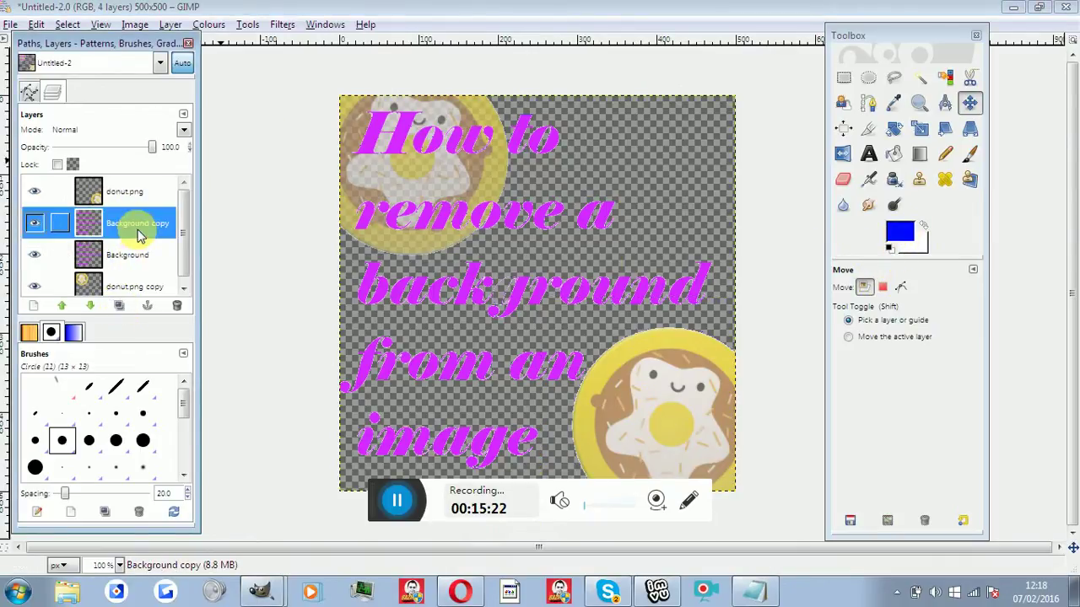
Step: Fill the copy's lettering light blue and move it beneath Background
left_click(893, 153)
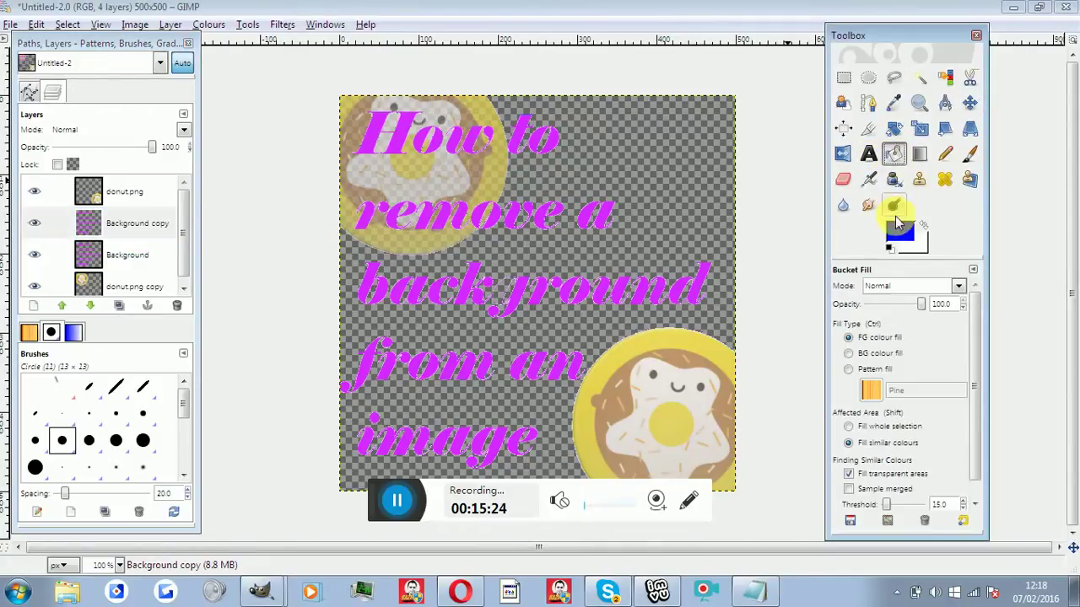
left_click(899, 229)
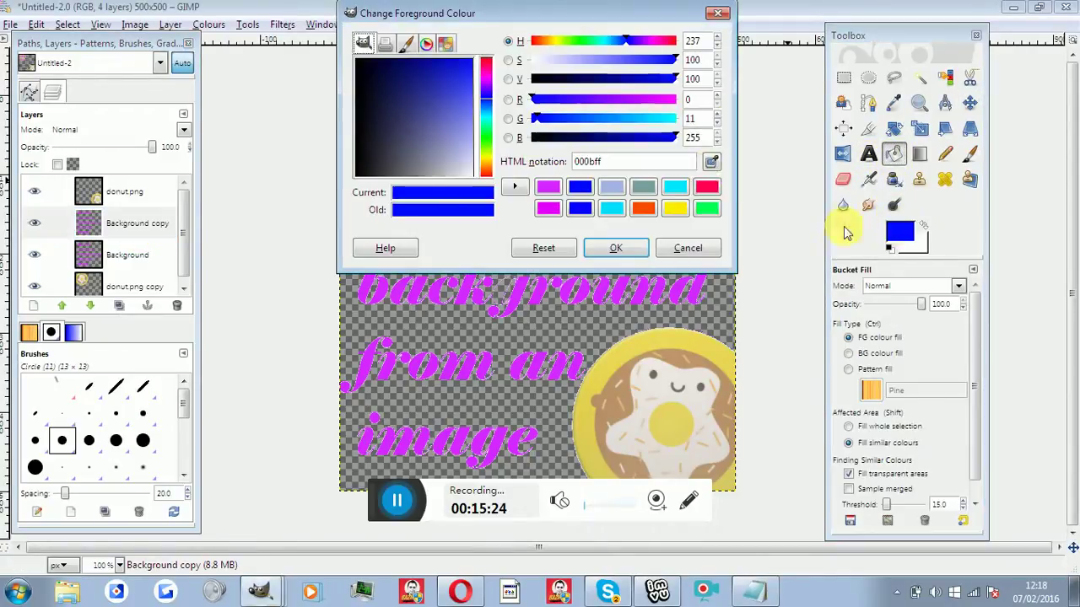
left_click(624, 192)
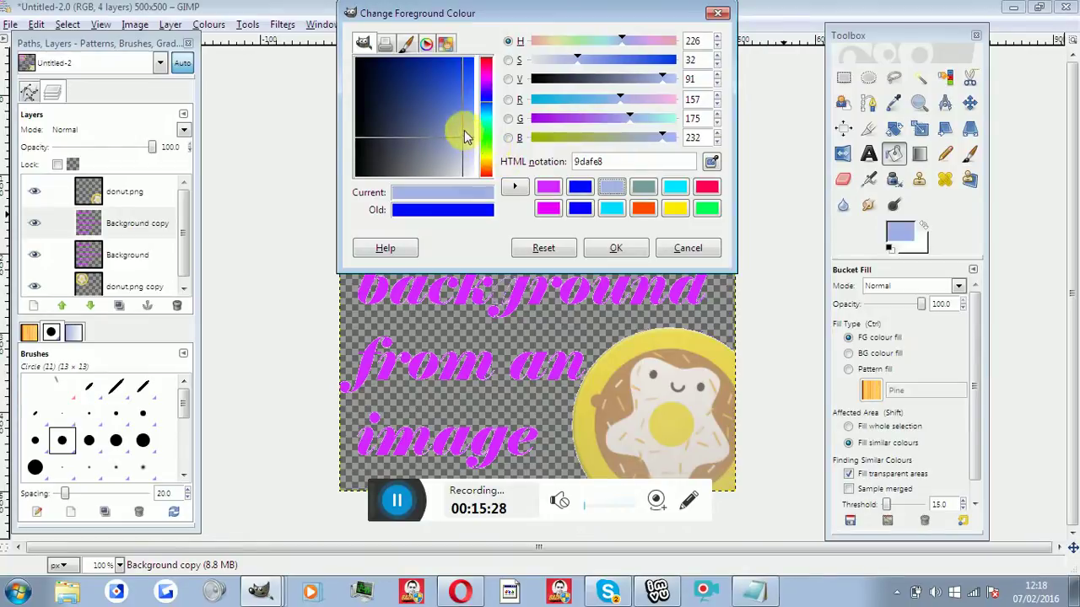
left_click_drag(470, 133, 482, 108)
left_click(616, 248)
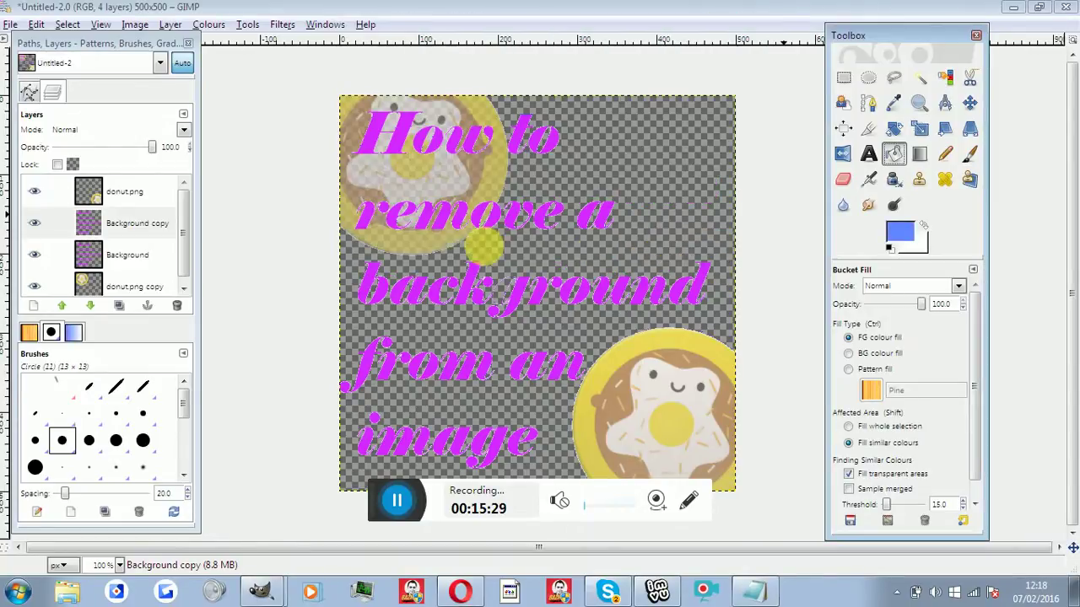
left_click(398, 135)
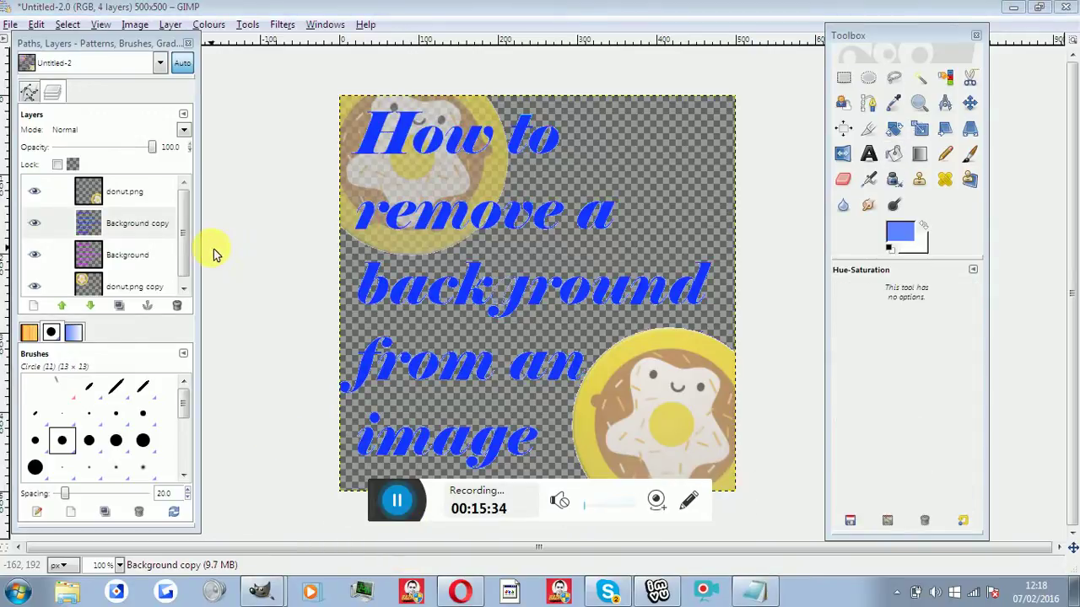
left_click(90, 305)
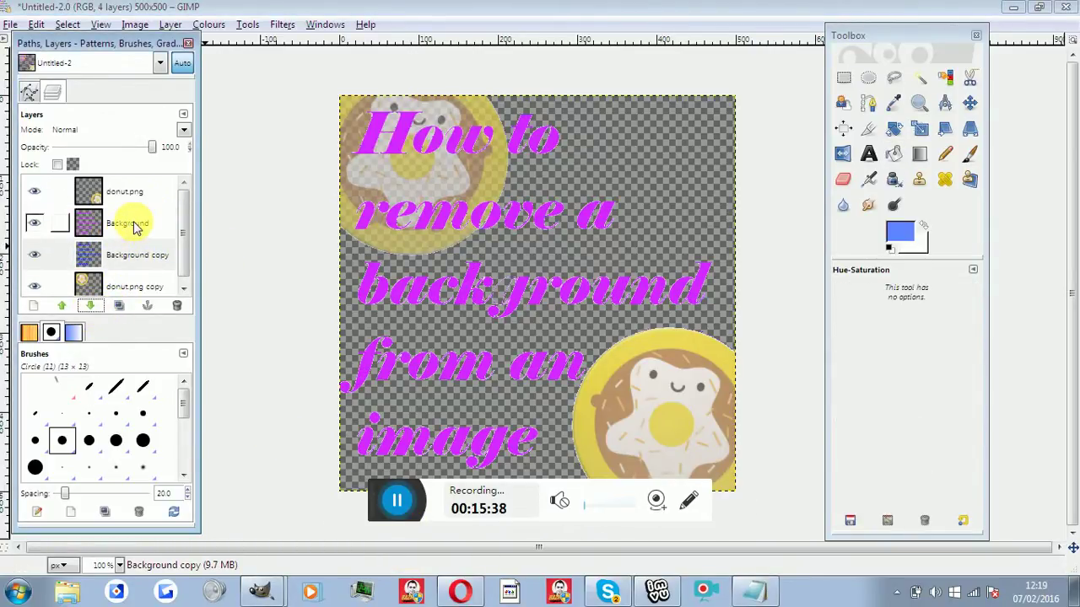
Step: Set the Move tool to shift only the active layer, then bring up the blank Notepad
left_click(970, 106)
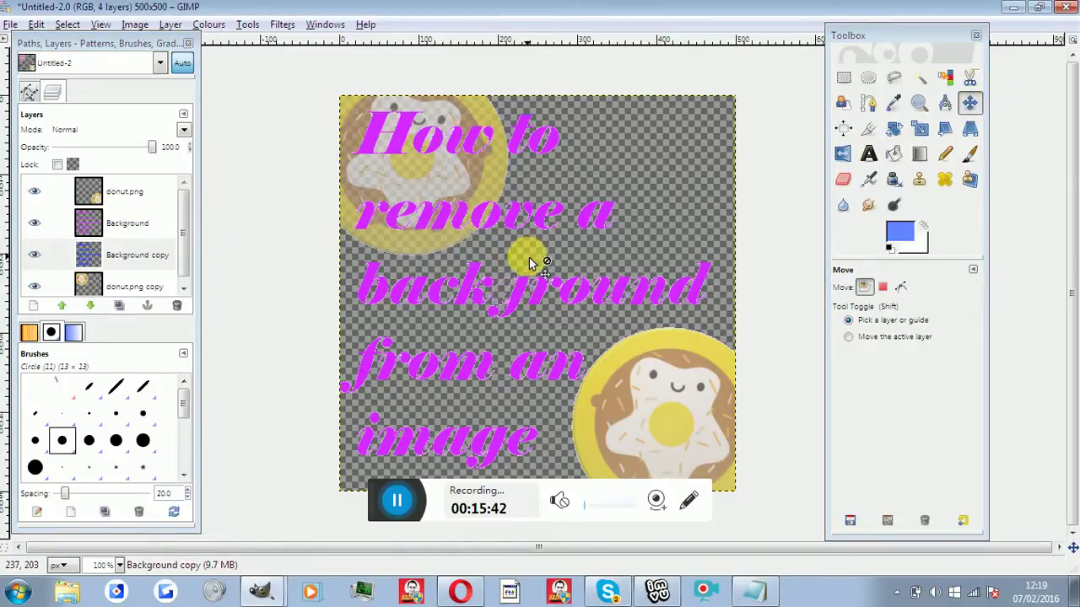
left_click(164, 254)
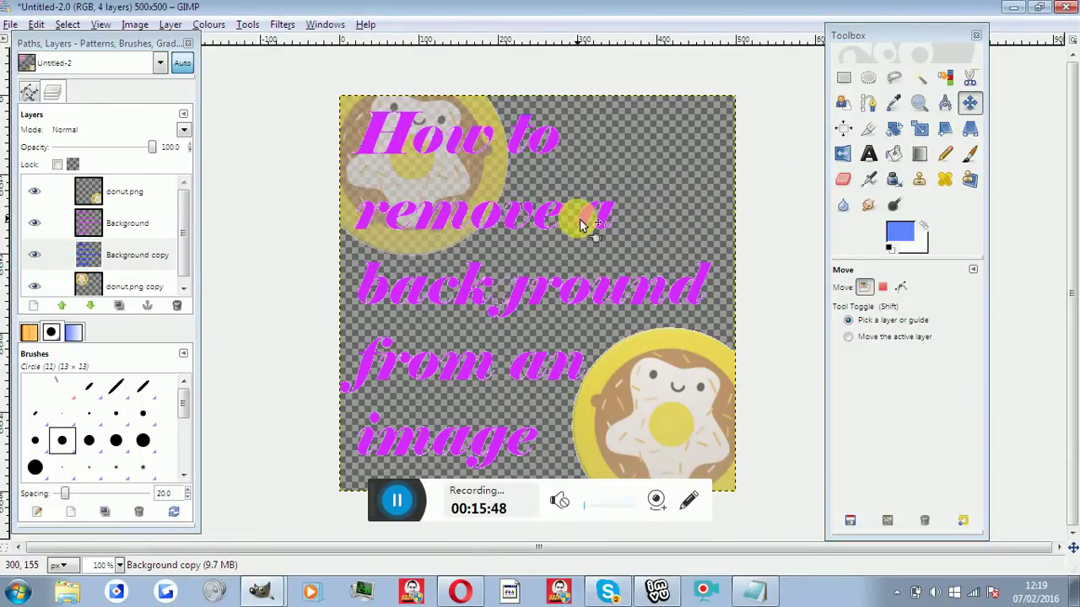
left_click(152, 222)
left_click(559, 233)
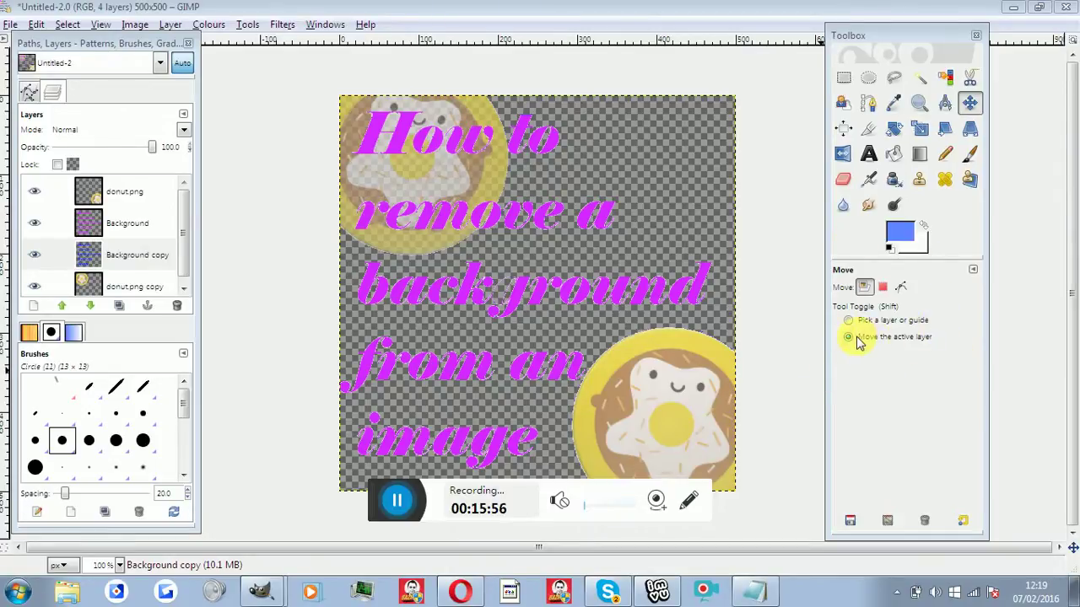
left_click(753, 590)
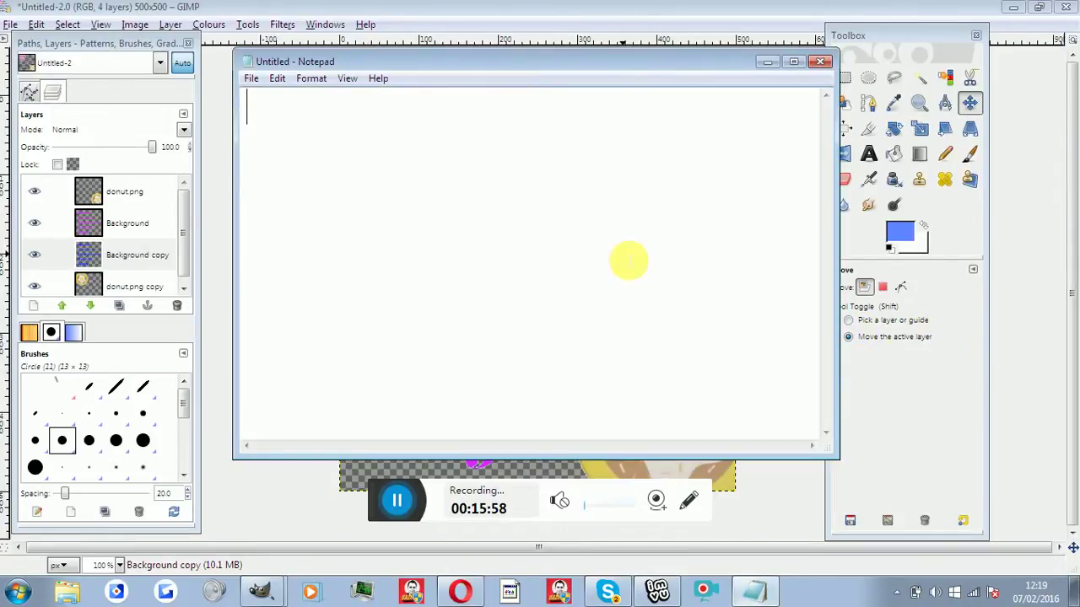
type("Make sure")
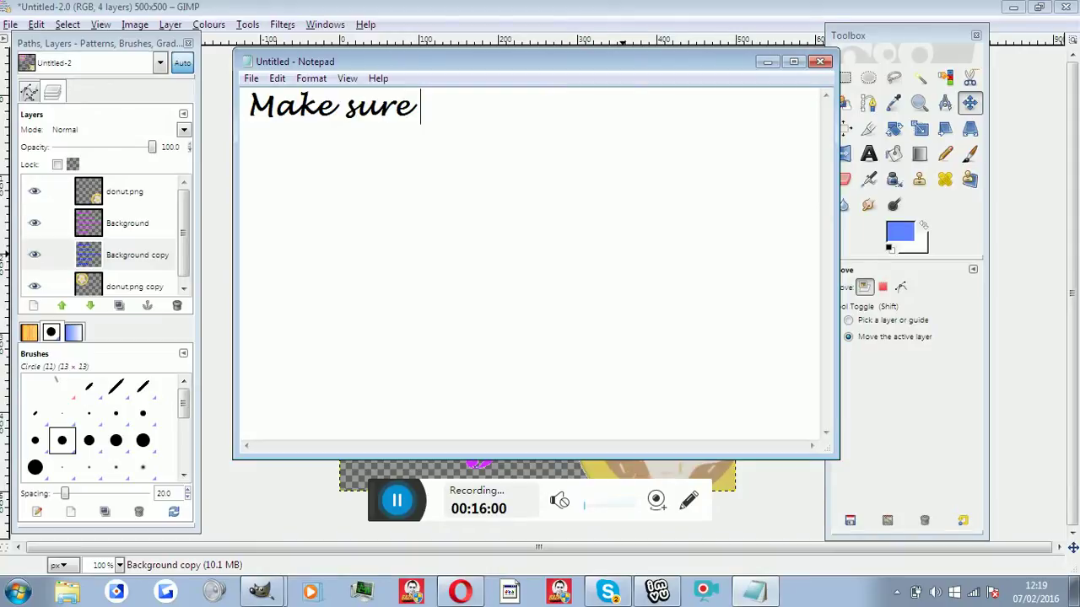
type(" if you want to ")
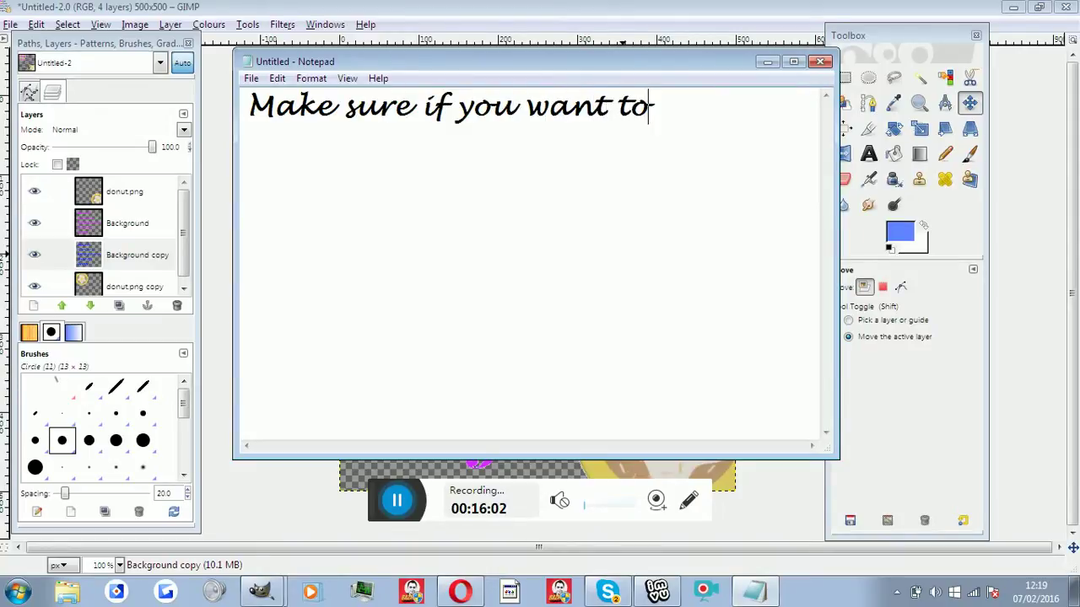
type("move layers")
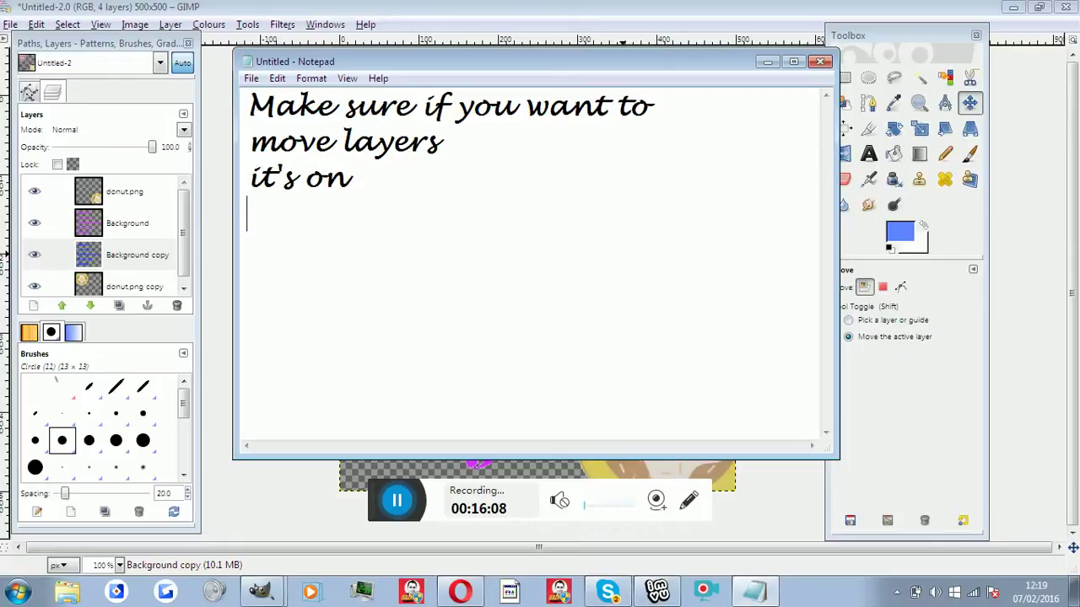
type("the")
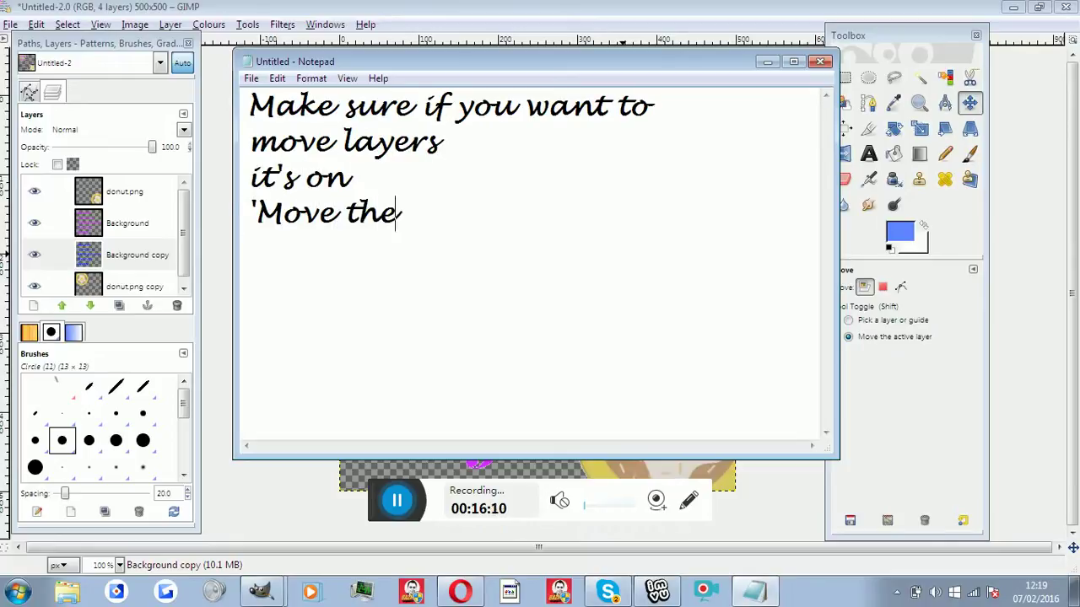
type(" activela")
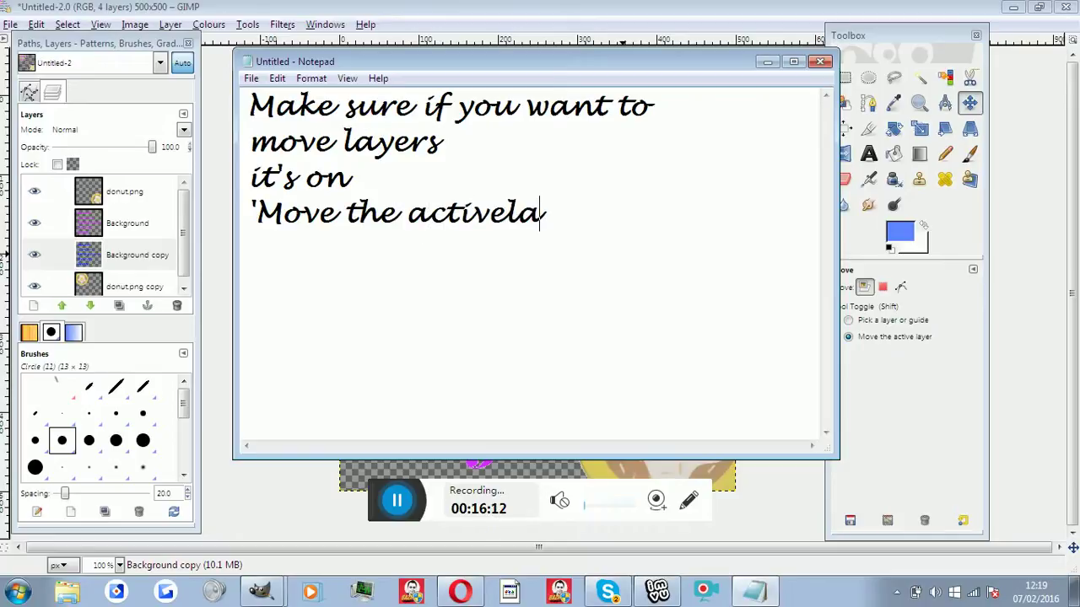
key("BackSpace")
key("BackSpace")
key("BackSpace")
key("BackSpace")
type("later")
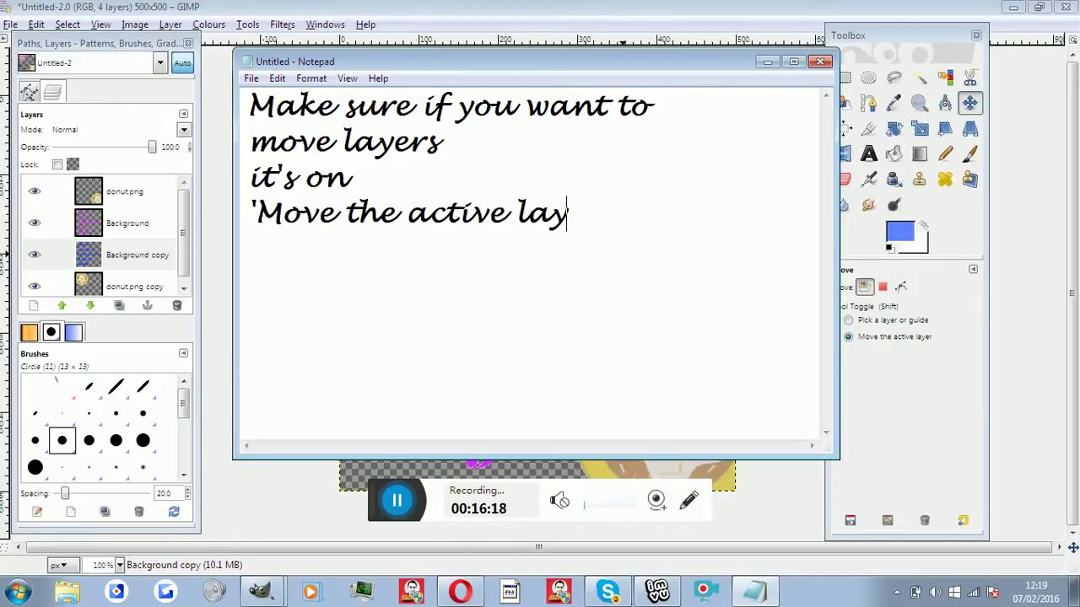
type("hat 's")
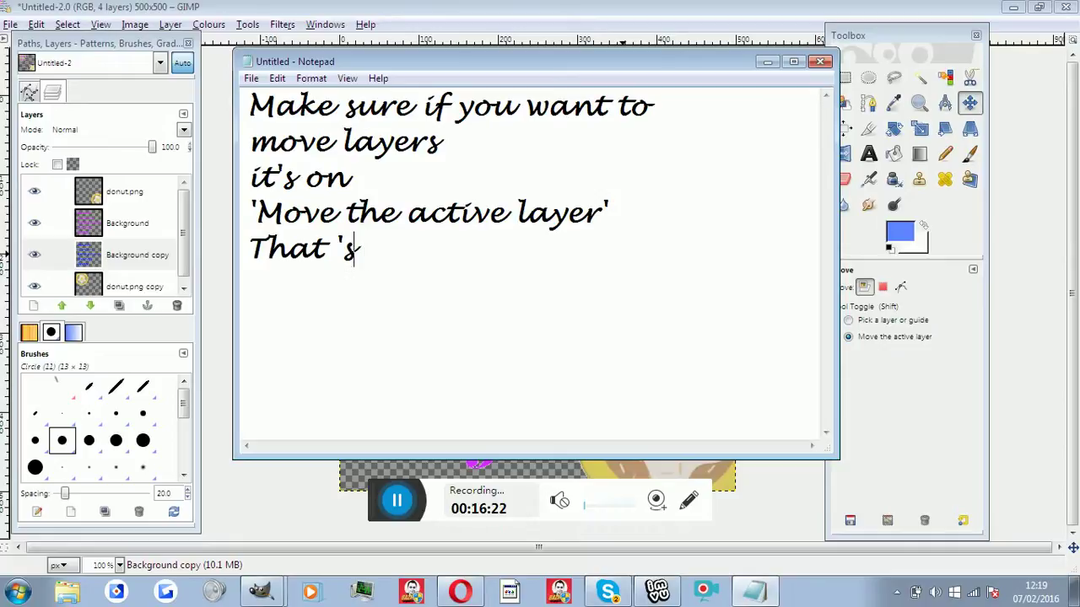
type(" why I was having")
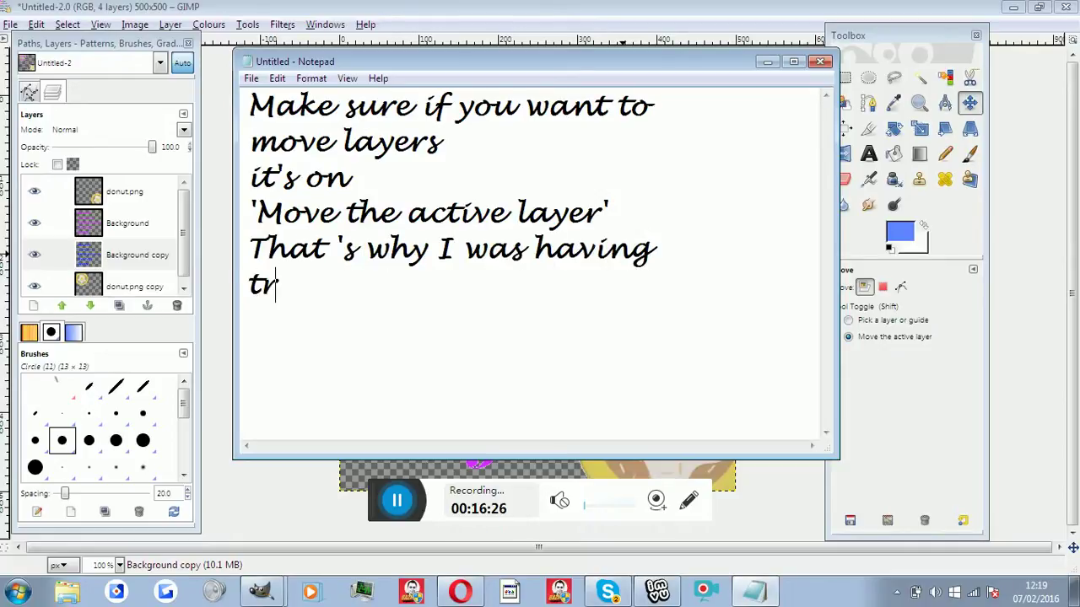
type("ouble :3")
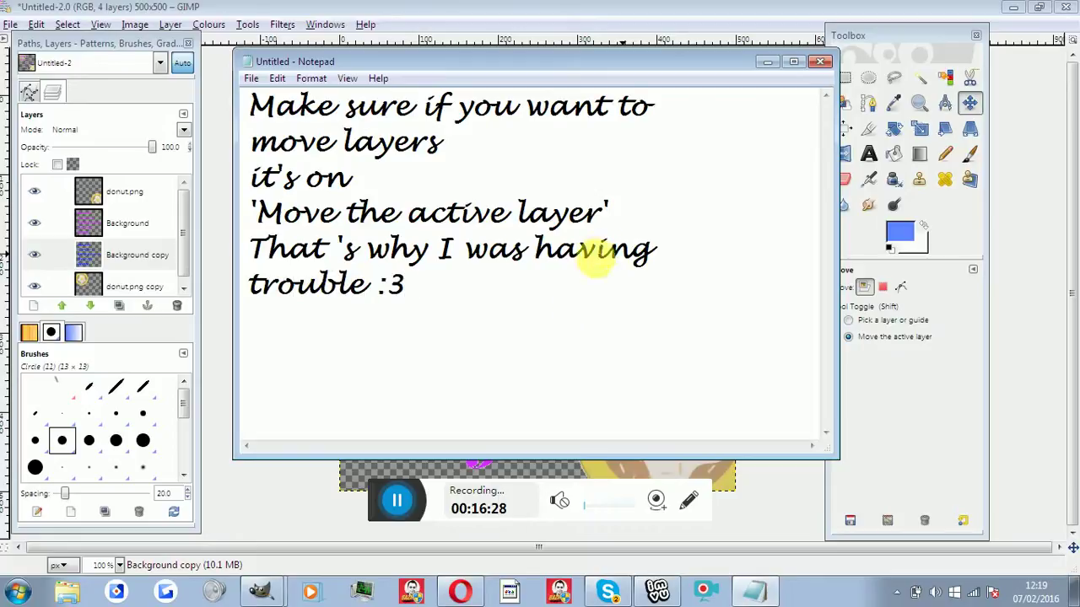
left_click_drag(513, 299, 388, 248)
key("ctrl+a")
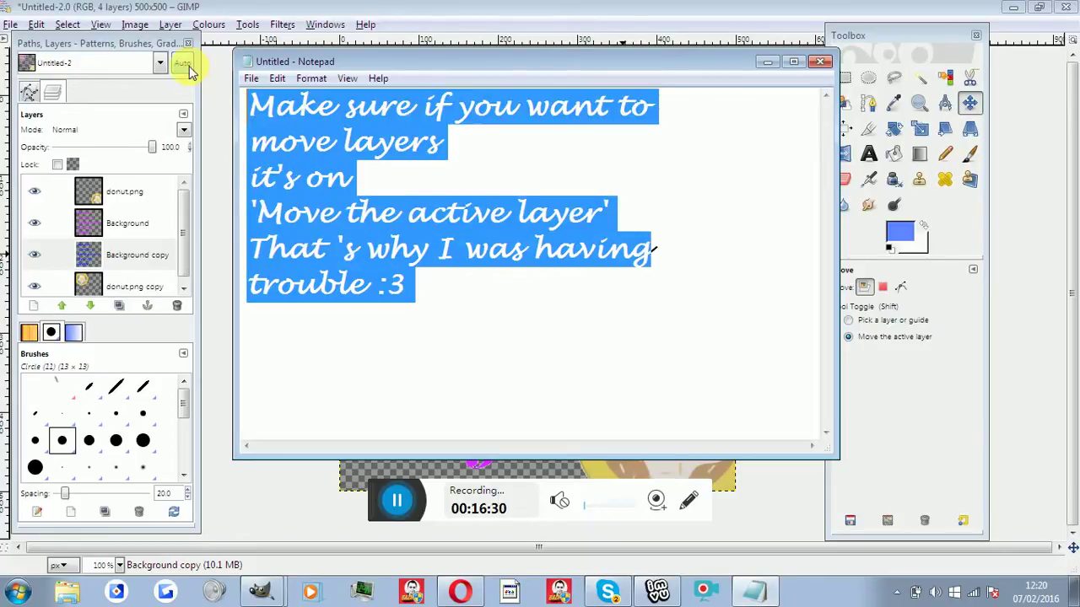
key("BackSpace")
Step: Nudge the Background copy a few pixels so a blue edge shows behind the magenta title
left_click(760, 62)
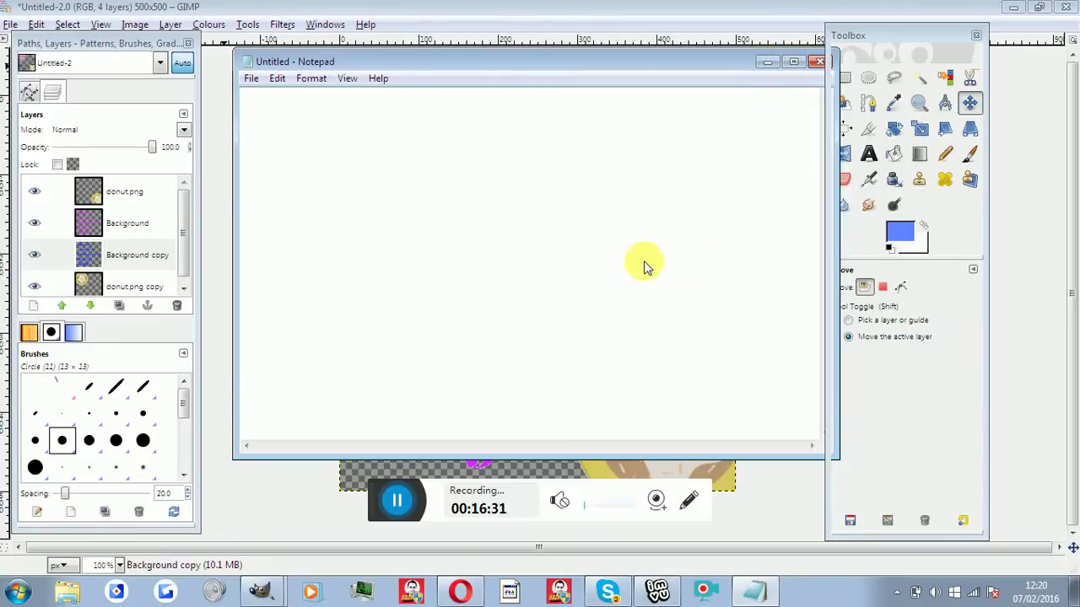
mouse_move(612, 231)
left_mouse_down()
mouse_move(644, 239)
mouse_move(641, 226)
mouse_move(638, 241)
left_mouse_up()
left_click_drag(637, 240, 637, 239)
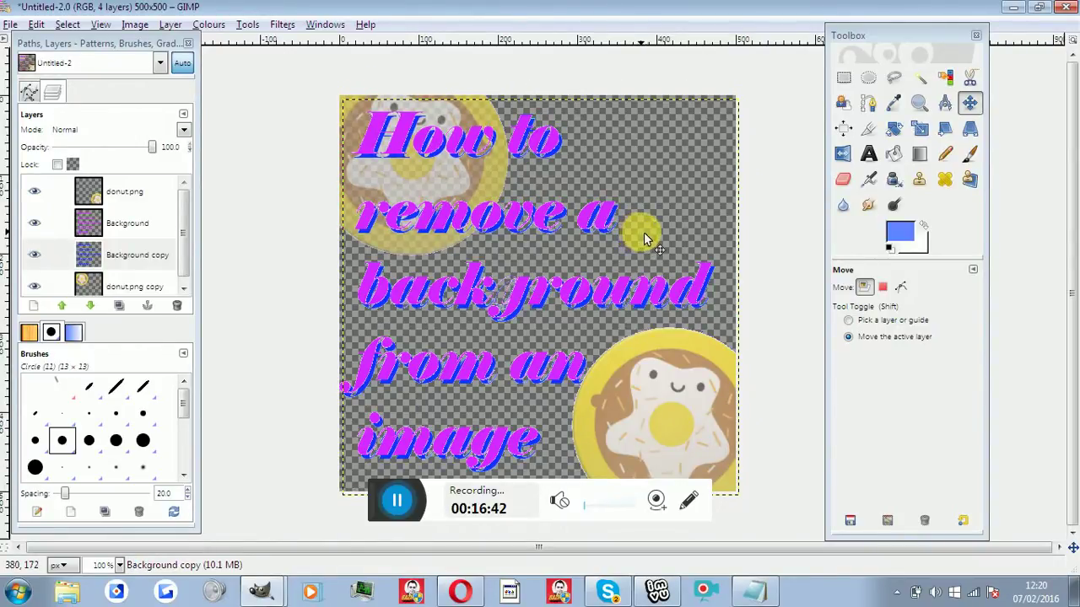
left_click_drag(643, 238, 645, 232)
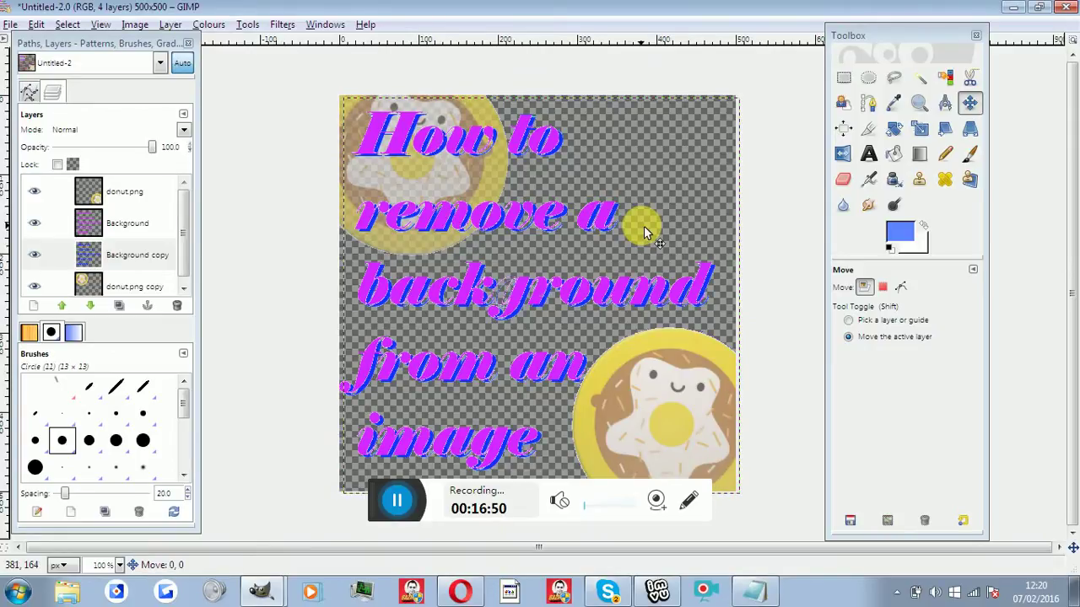
left_click_drag(643, 232, 643, 237)
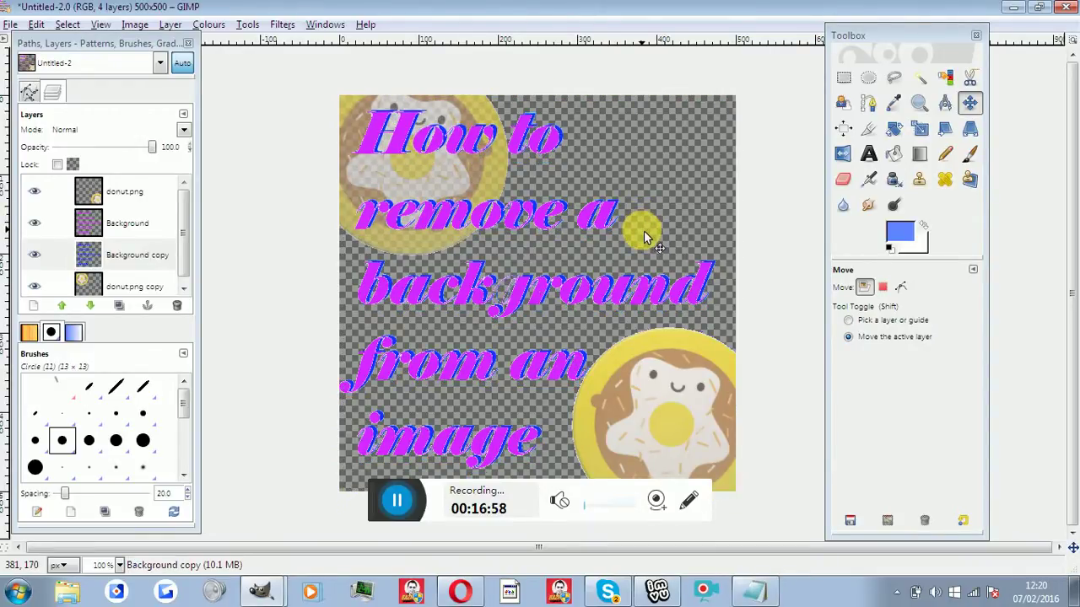
left_click(644, 237)
left_click(644, 237)
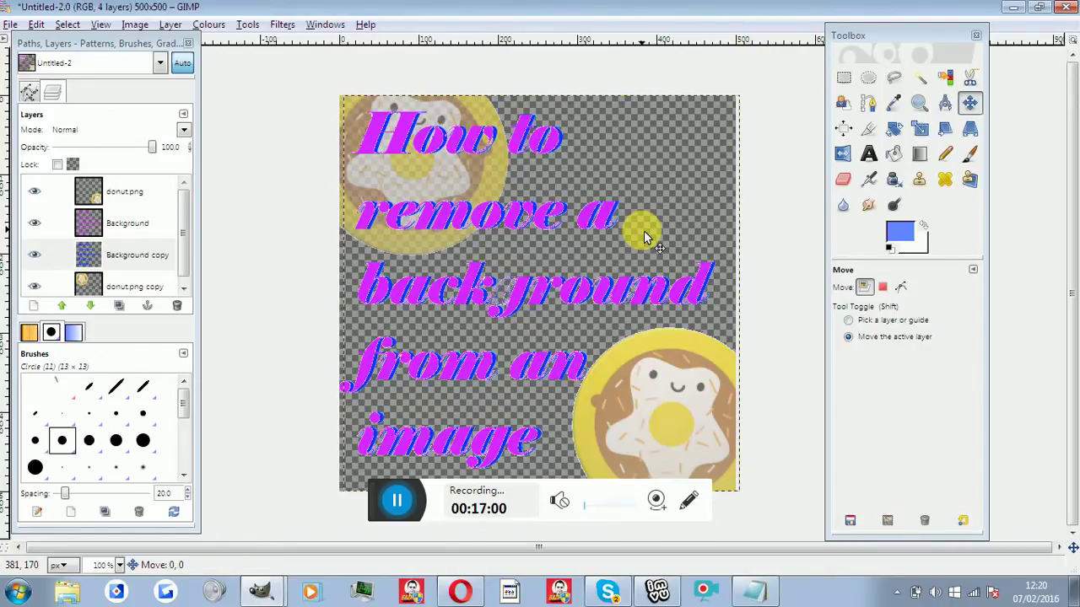
left_click_drag(644, 231, 645, 233)
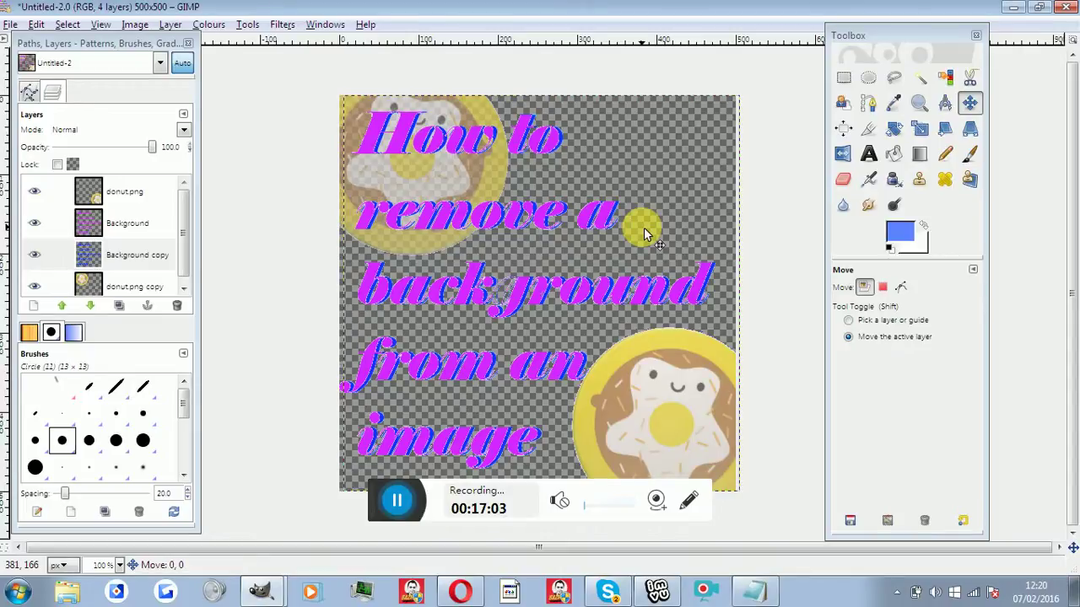
left_click(645, 234)
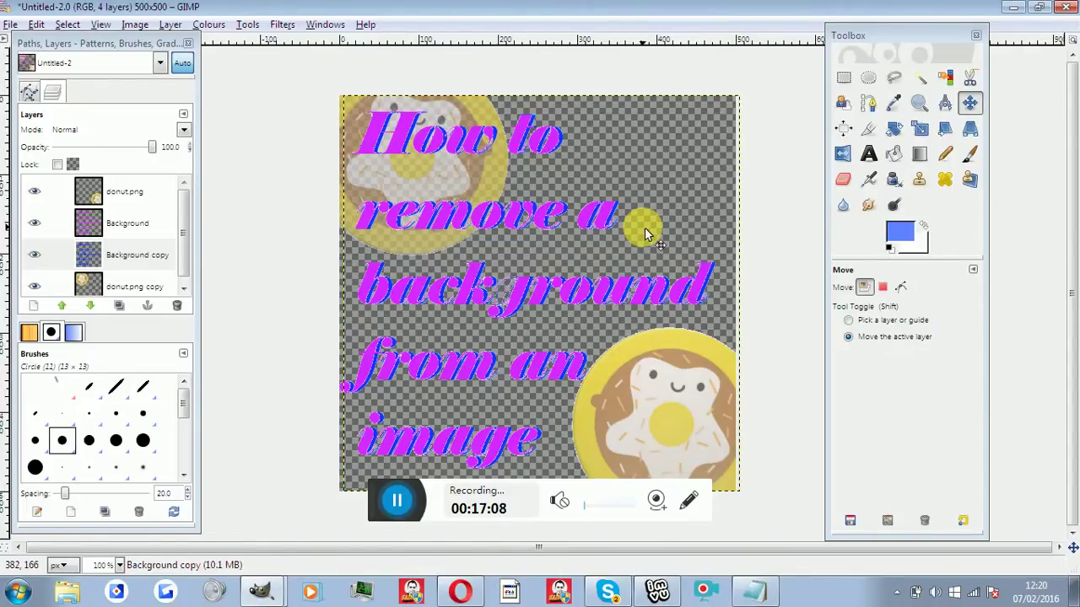
left_click_drag(90, 253, 108, 201)
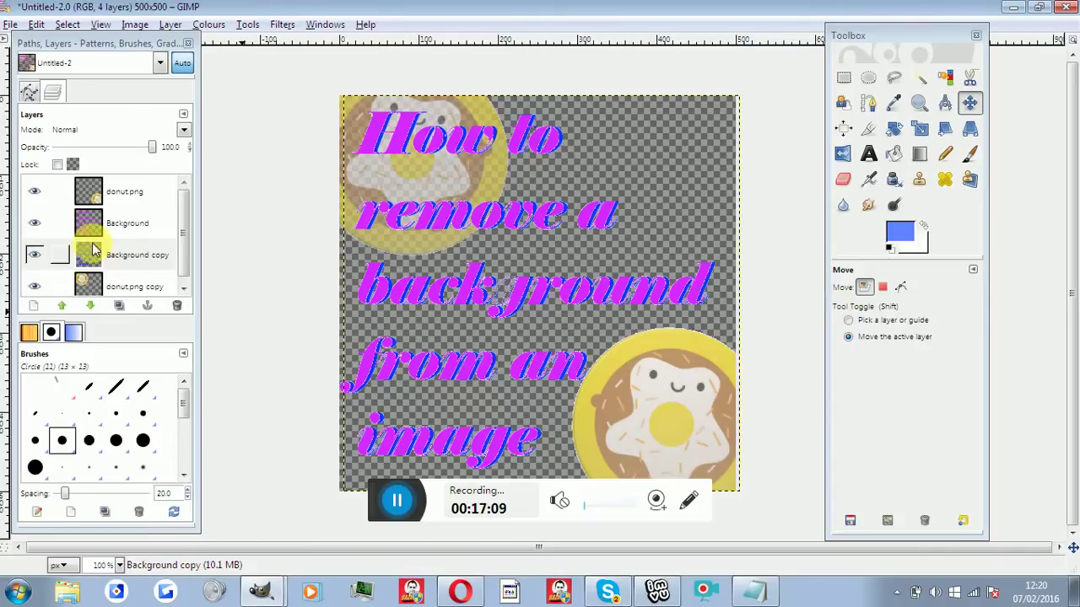
Step: Select the donut.png layer, then type and erase a 'Merge everything Down' note in Notepad
left_click(107, 201)
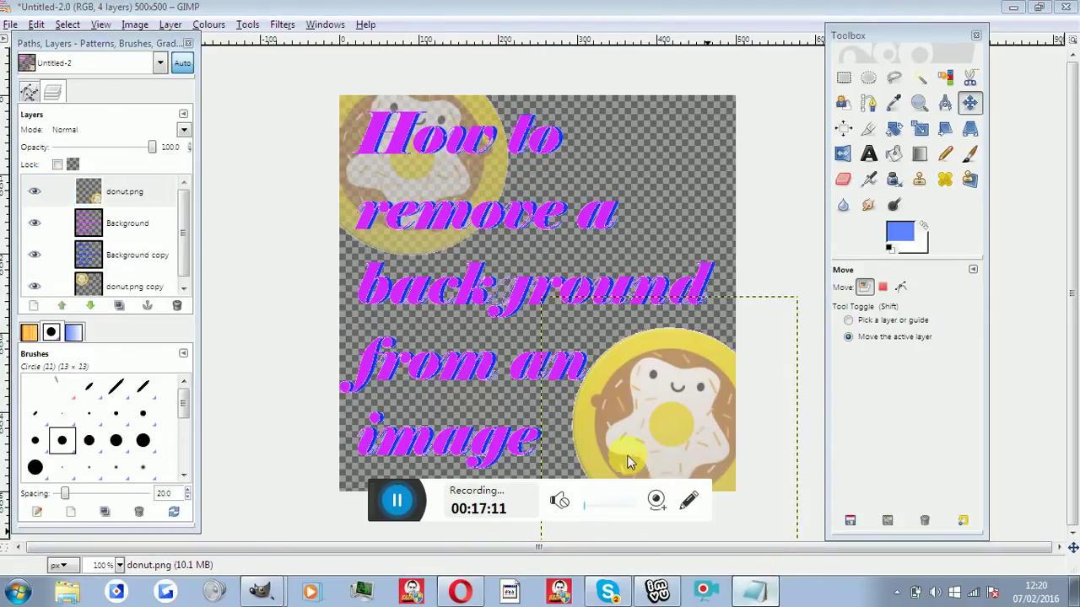
key("alt+Tab")
type("Me")
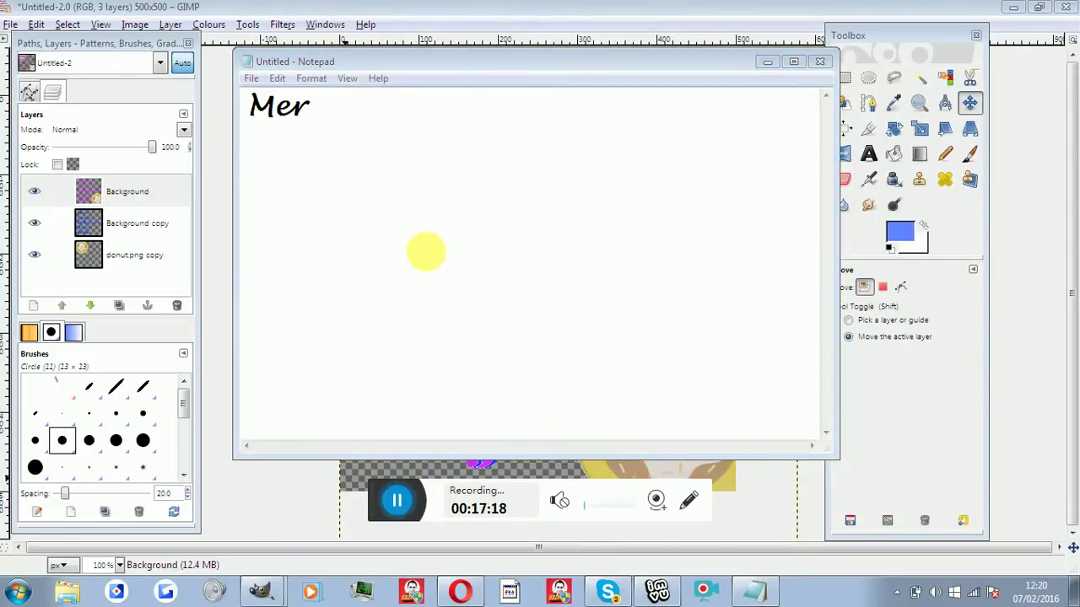
type("ge ")
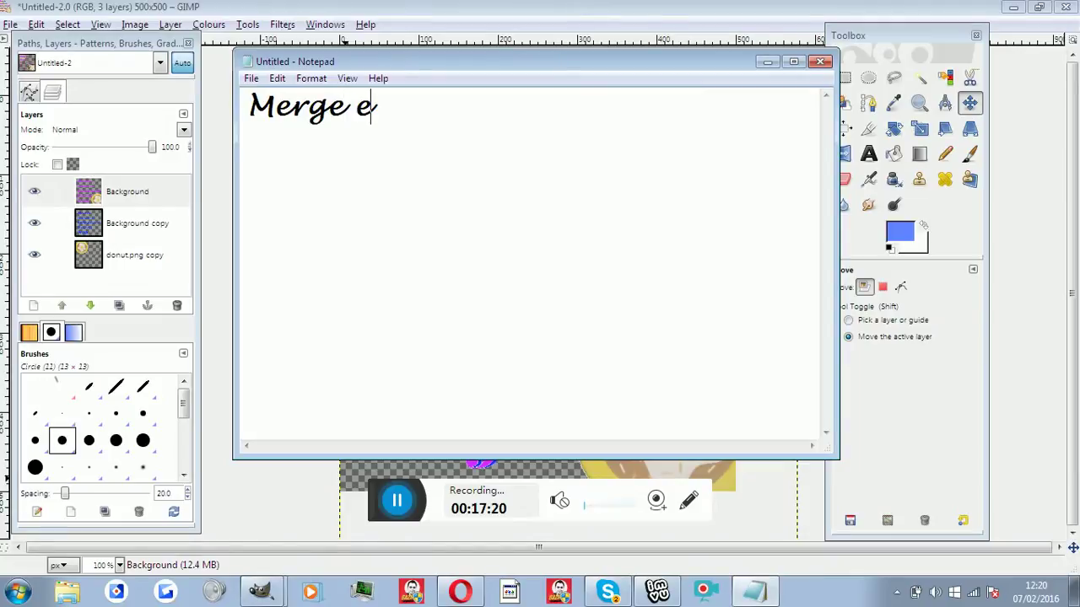
type("everything D")
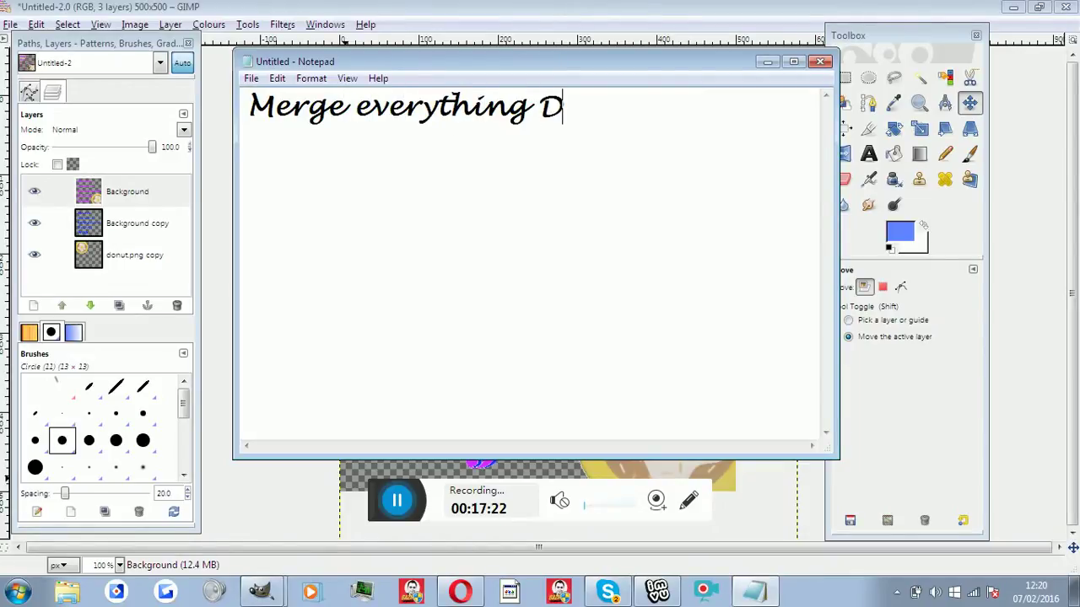
type("oowwwnnn")
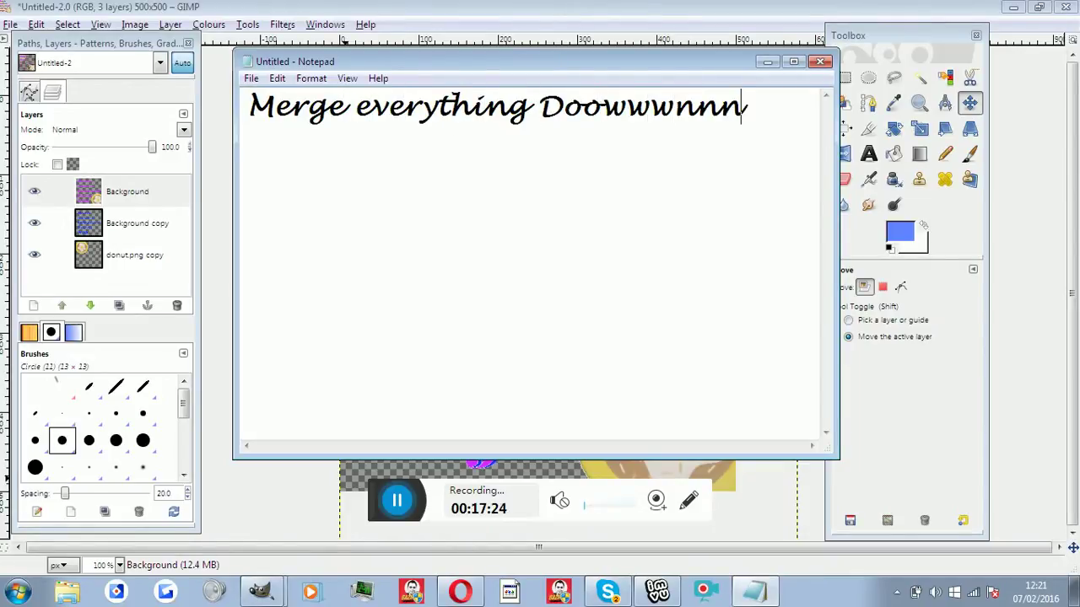
type("n")
left_click_drag(780, 133, 190, 124)
key("BackSpace")
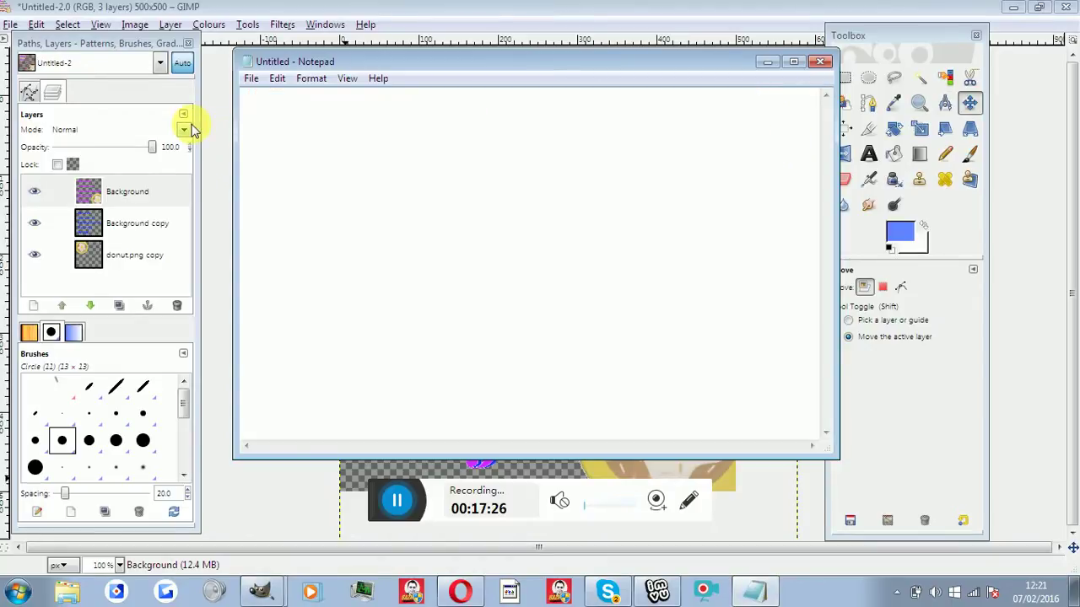
Step: Merge the remaining layers down into a single title-and-donuts layer
left_click(767, 61)
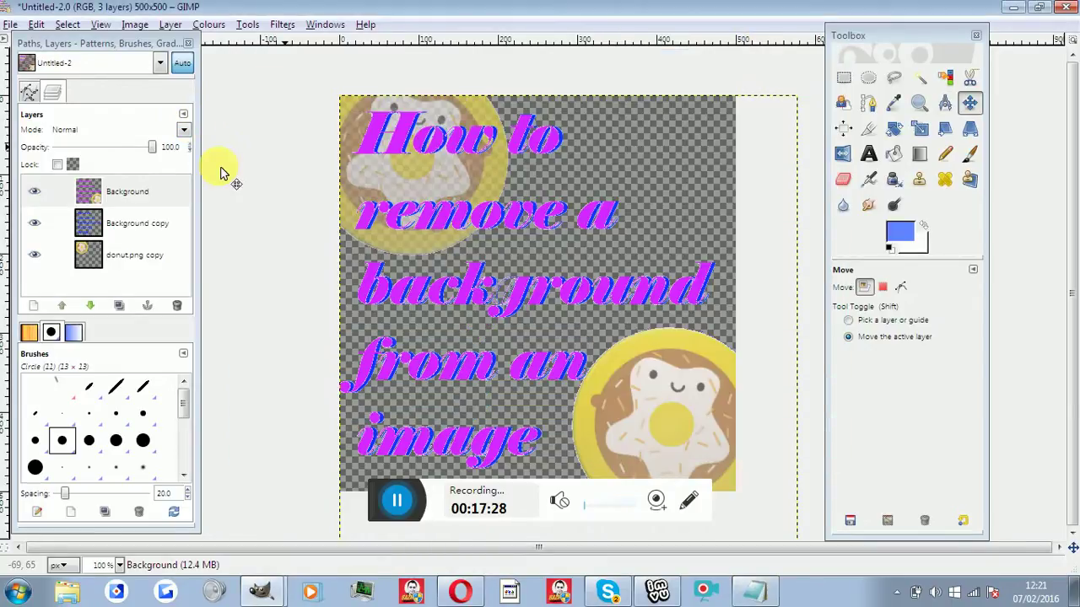
right_click(157, 197)
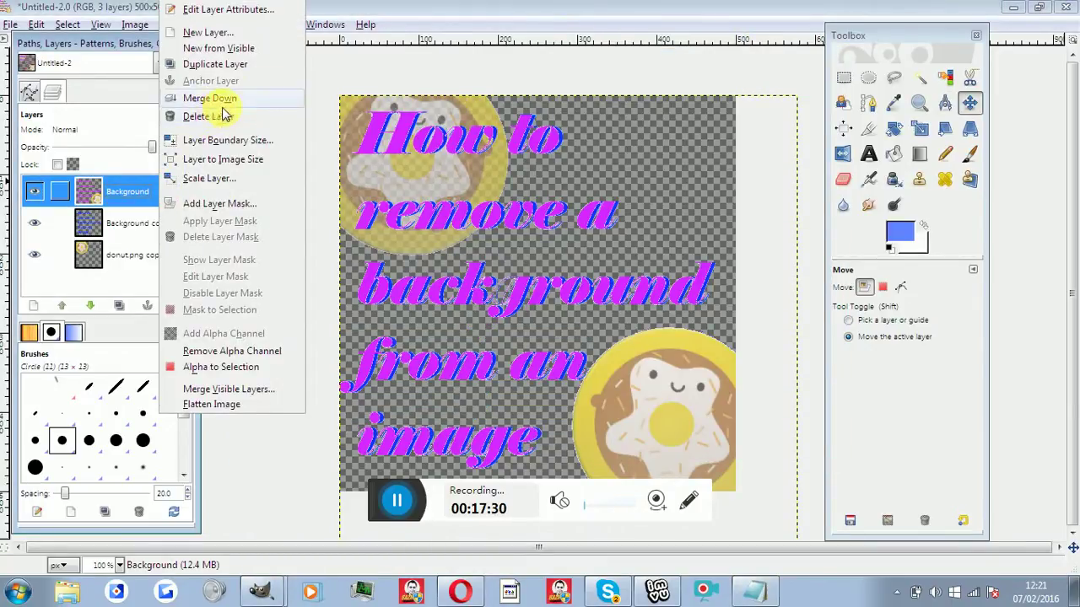
right_click(123, 191)
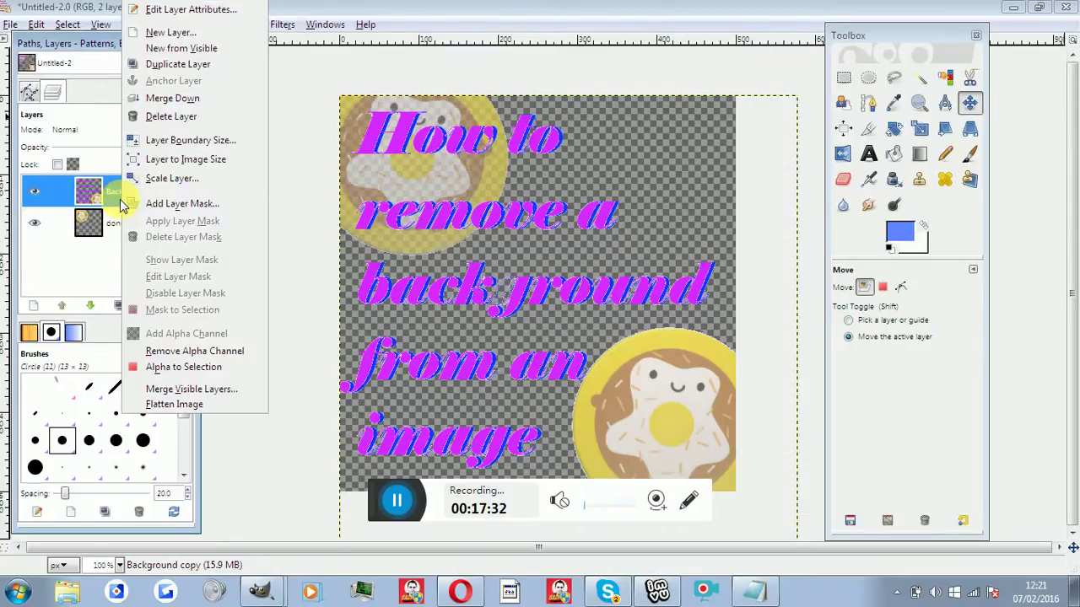
left_click(182, 103)
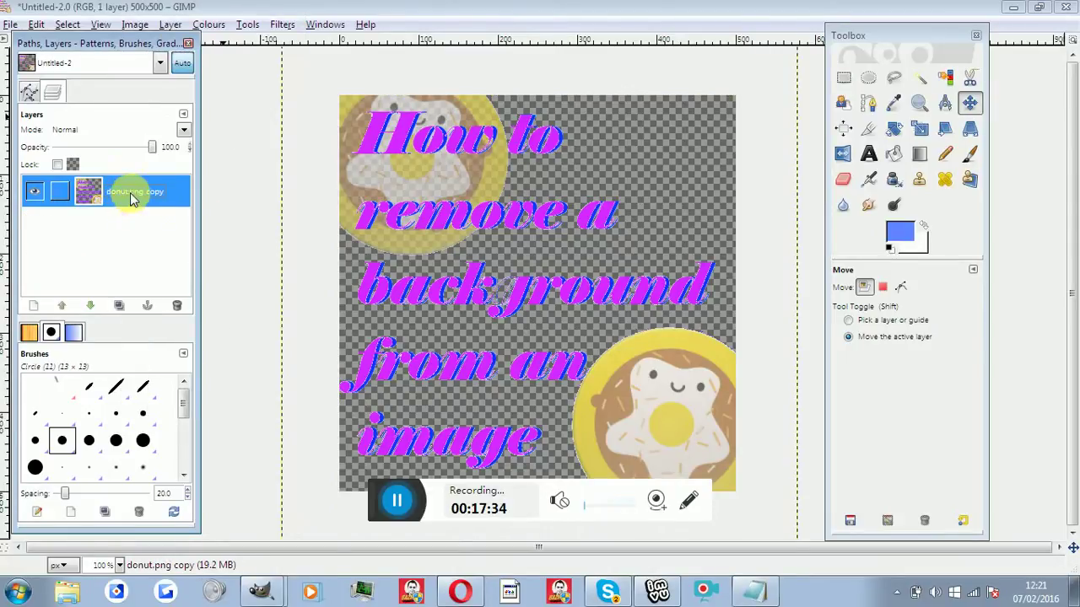
Step: Add a new White-filled layer and lower it beneath the merged artwork
left_click(32, 305)
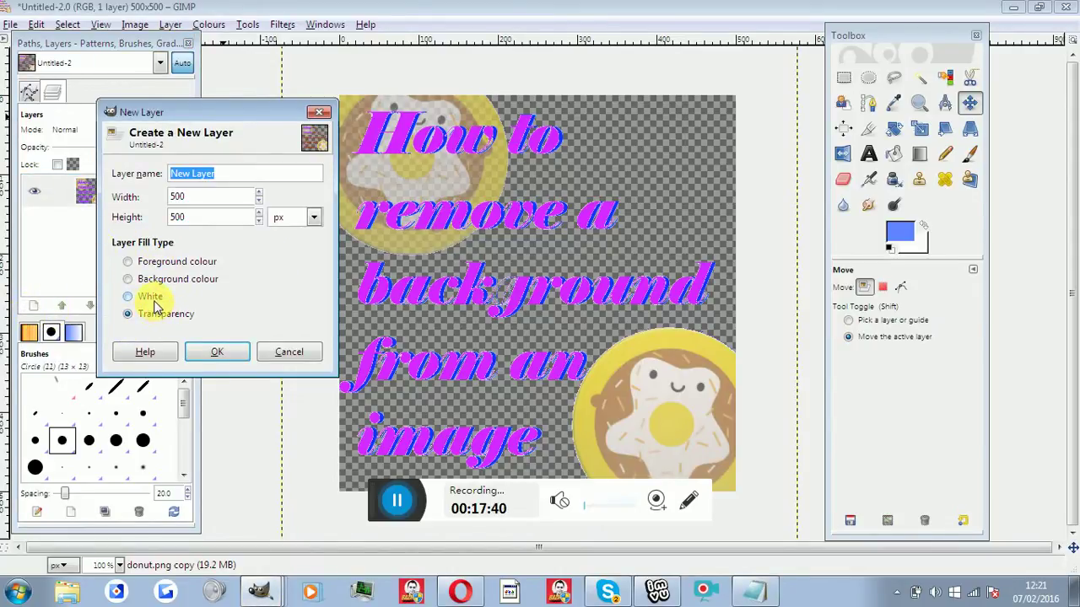
left_click(149, 296)
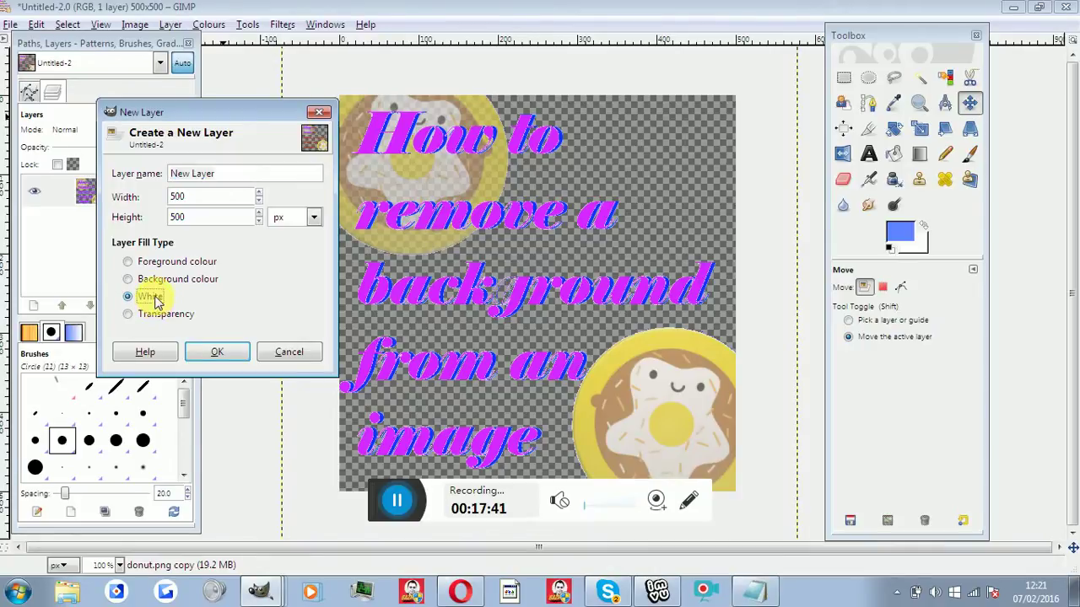
left_click(213, 352)
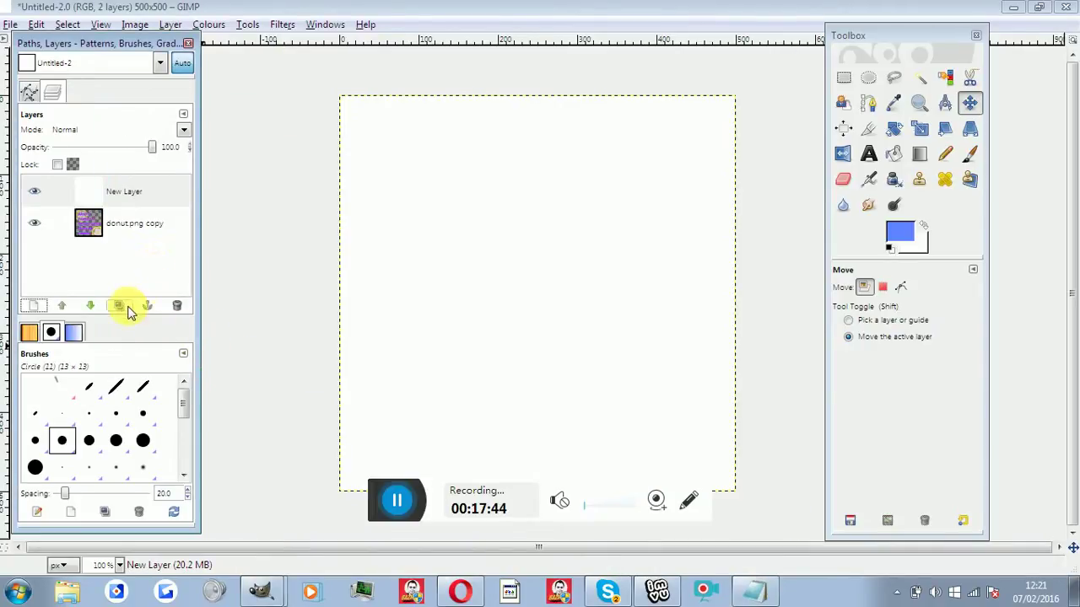
left_click(91, 305)
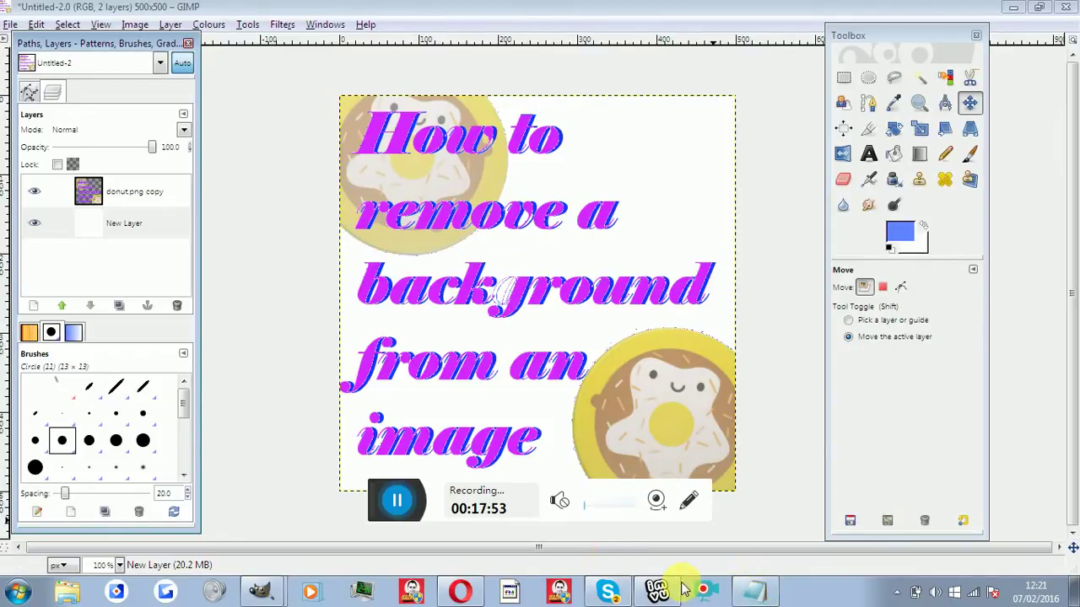
Step: Type 'Hm. My bad.' in Notepad, then delete it so the note is empty
left_click(757, 595)
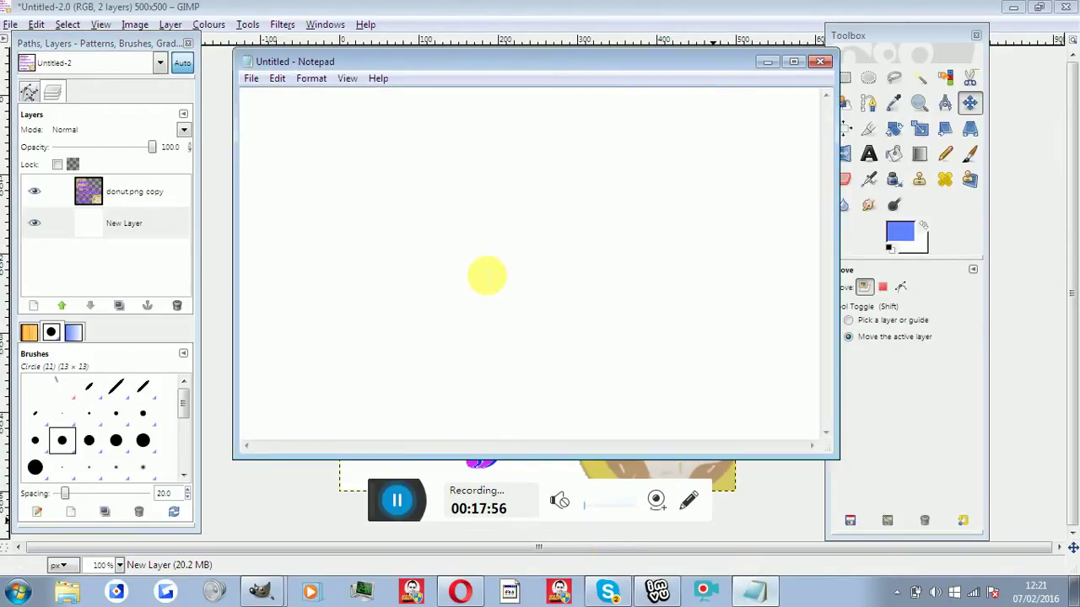
type("H")
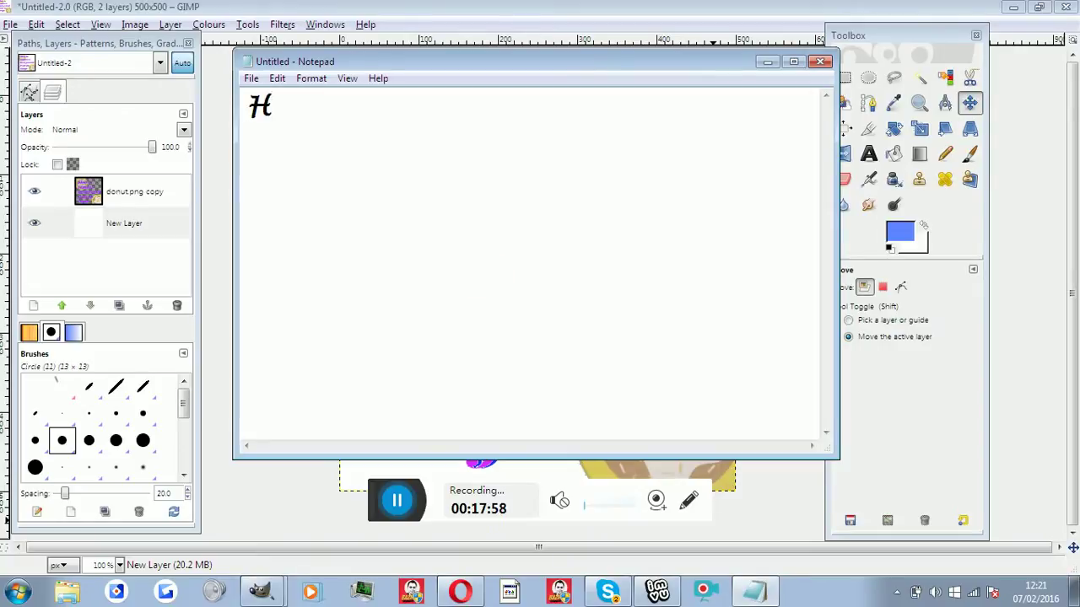
type("m. My bd")
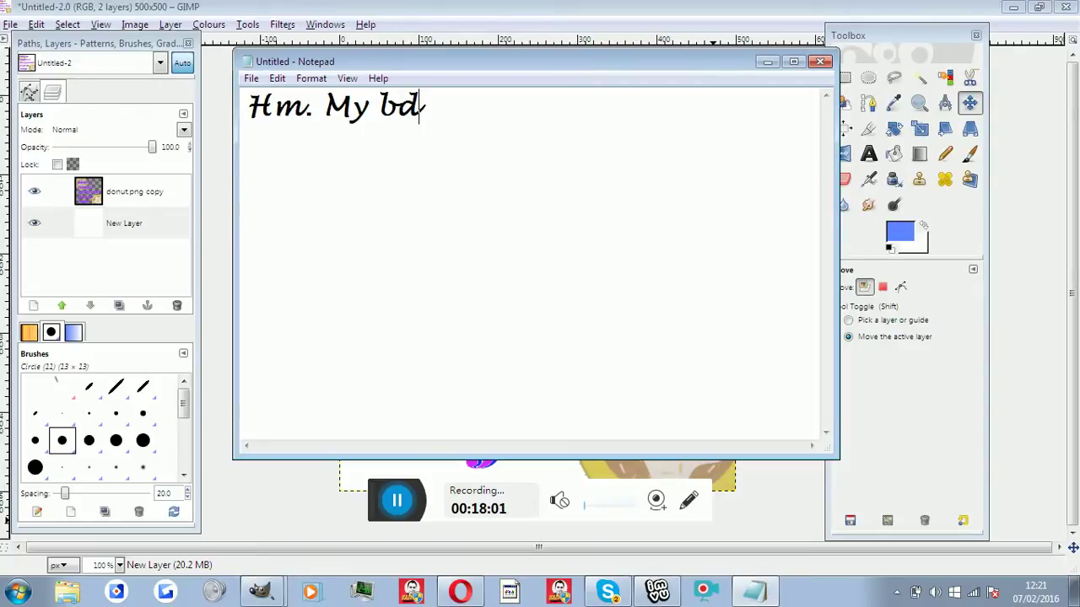
key("BackSpace")
type("ad.")
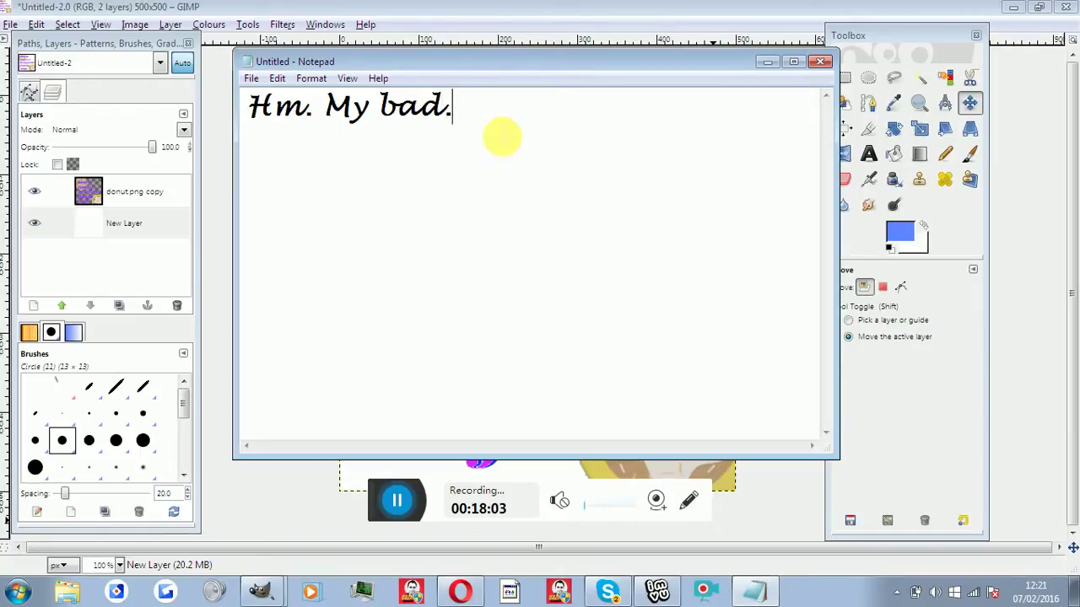
left_click_drag(499, 137, 212, 117)
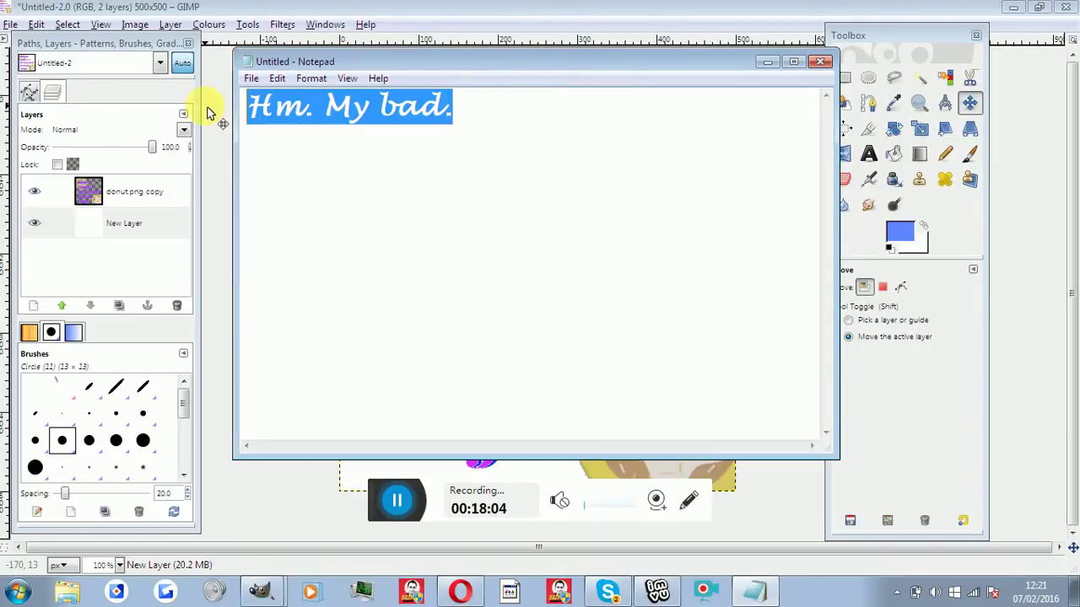
key("BackSpace")
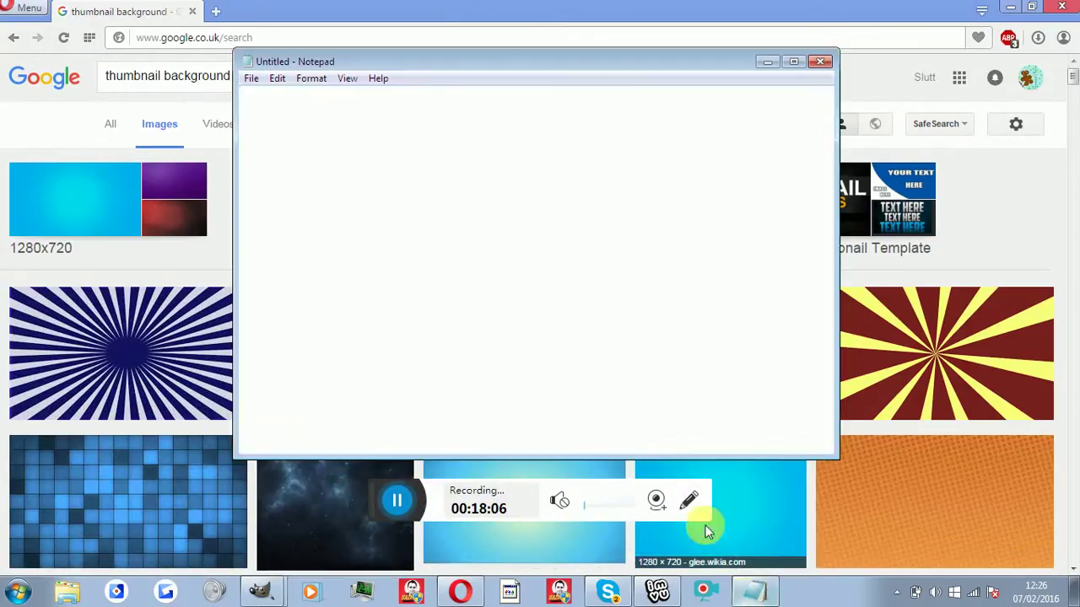
Step: Type a Notepad note about finding a cool ready-made background, then clear it
left_click(506, 257)
type("I")
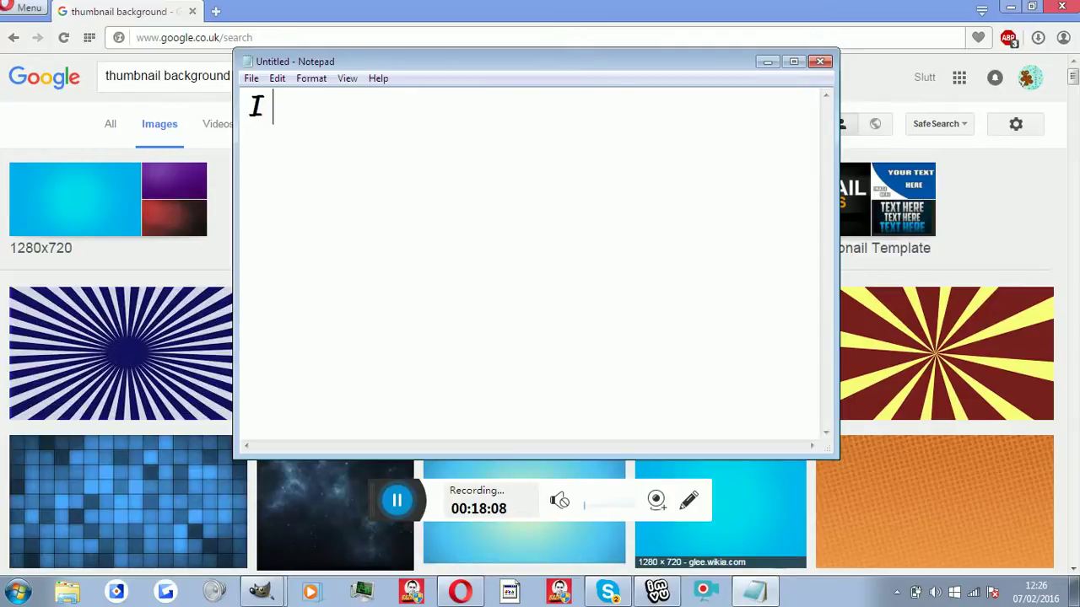
type(" want to fin")
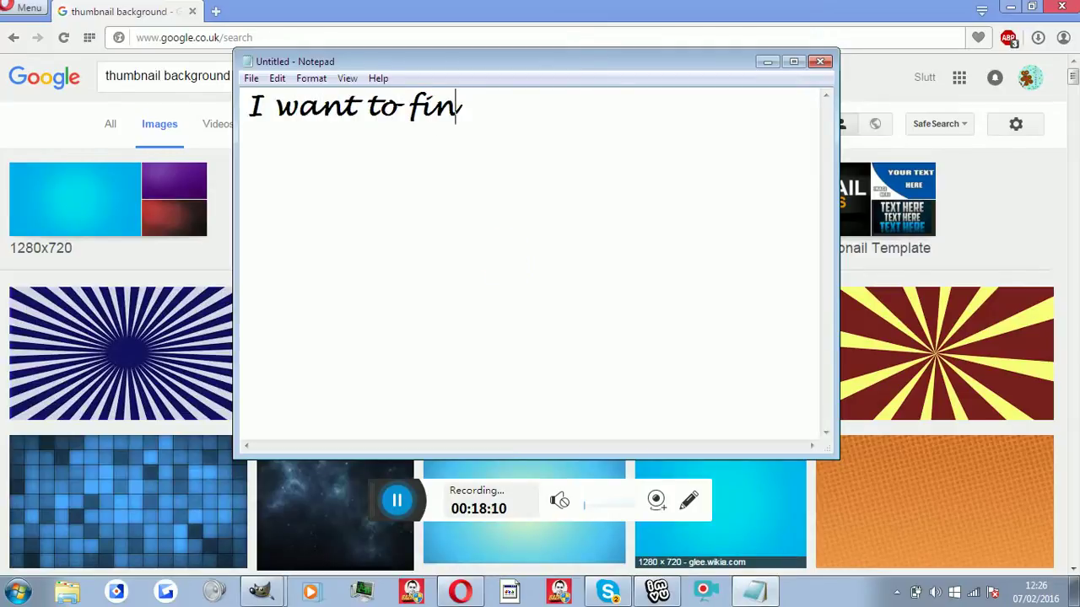
type("d a cool")
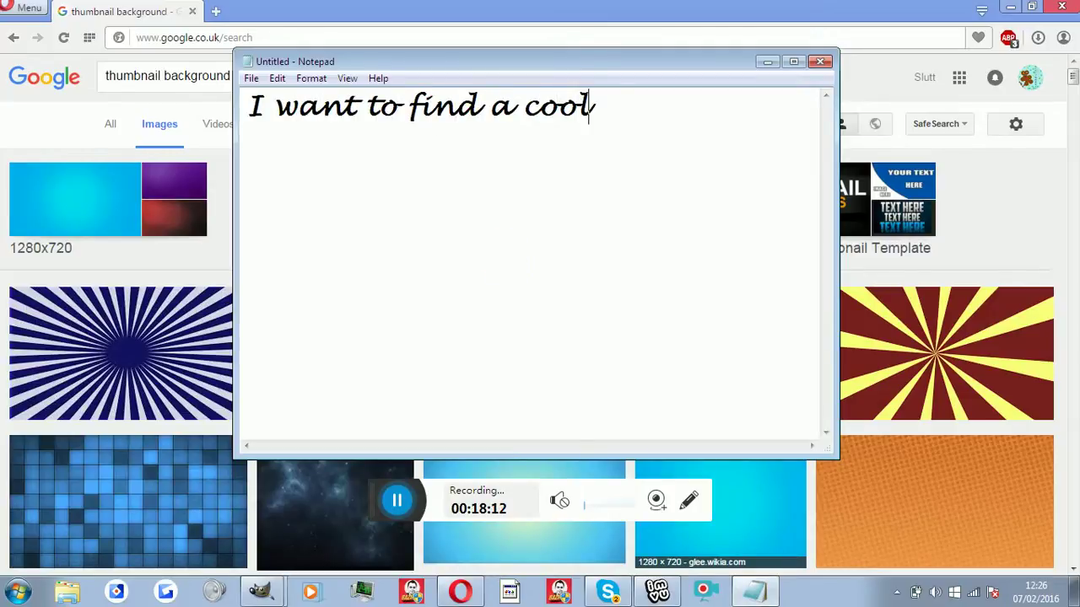
type("background")
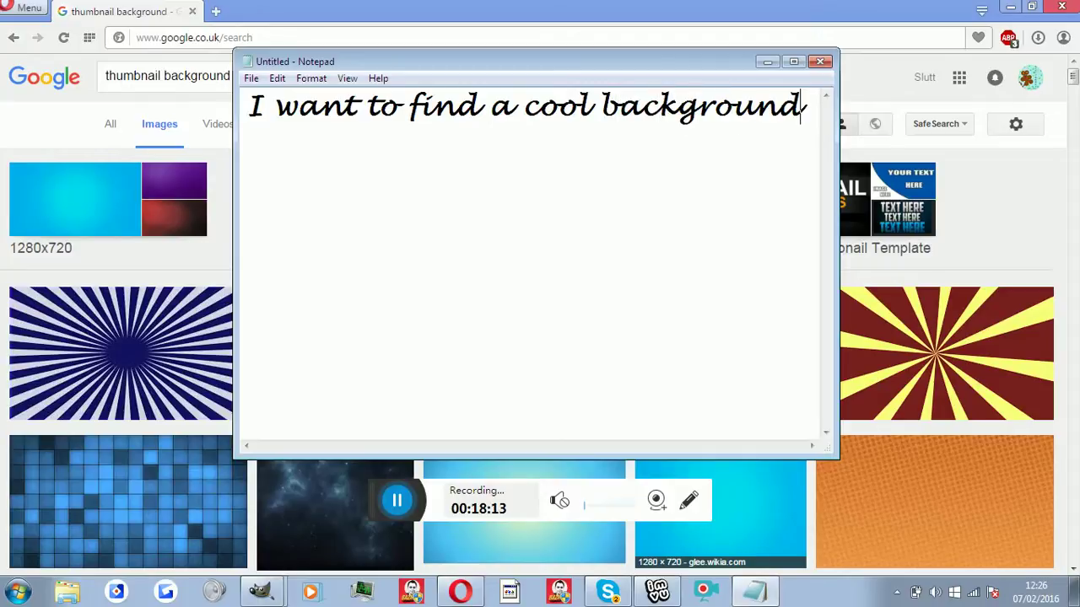
type("I can")
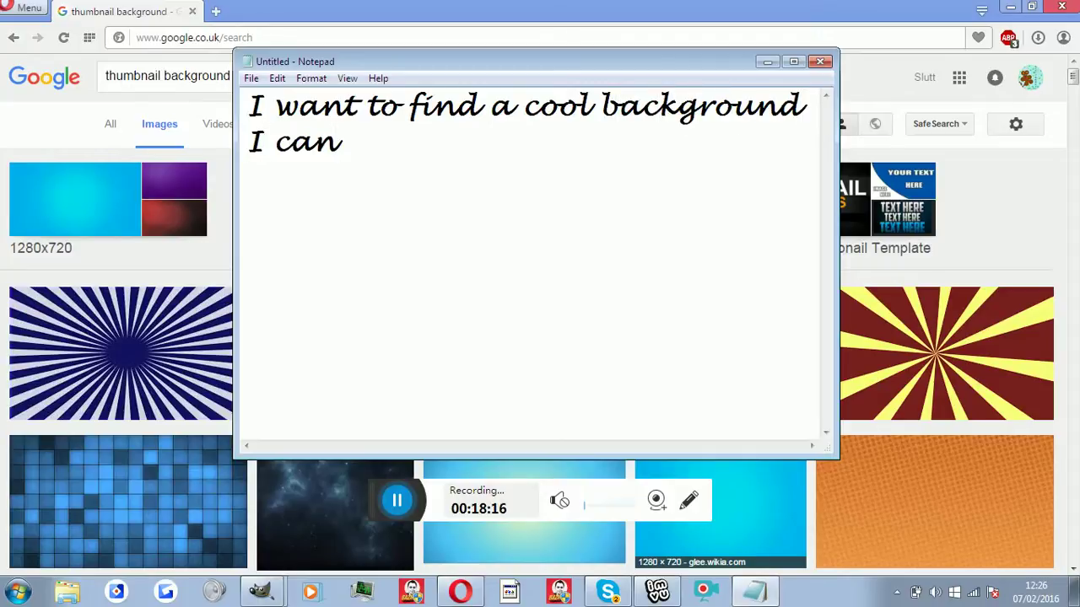
type(" use :3")
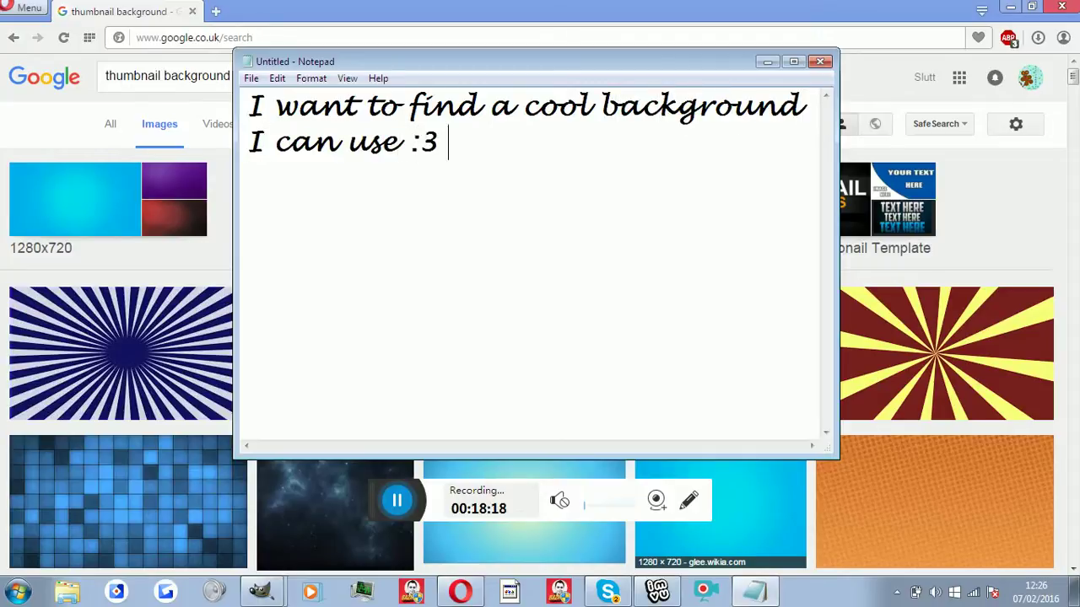
type("ou can mak")
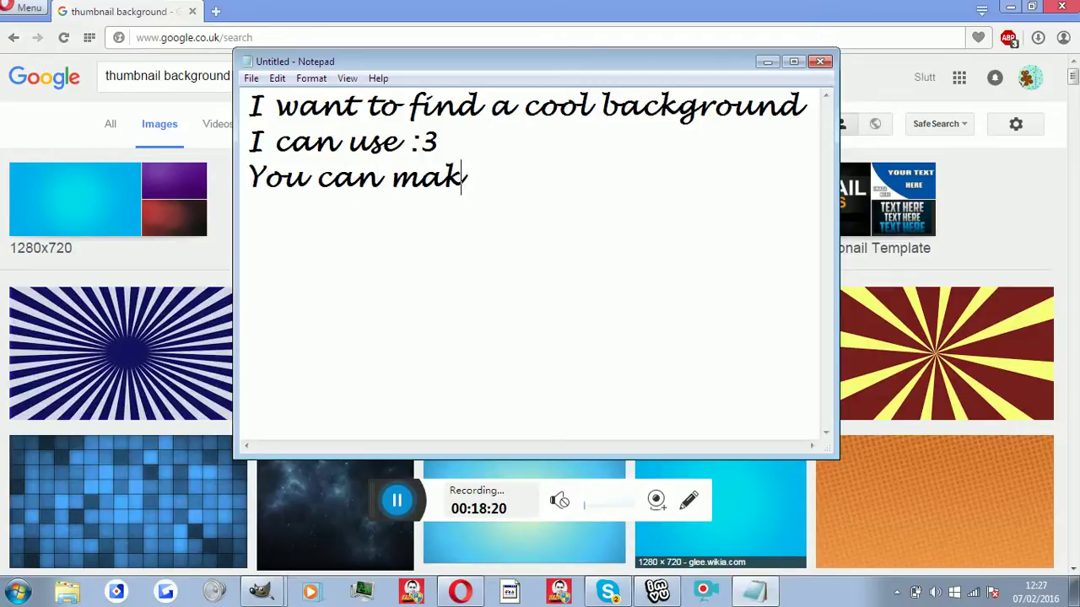
type("e your ow")
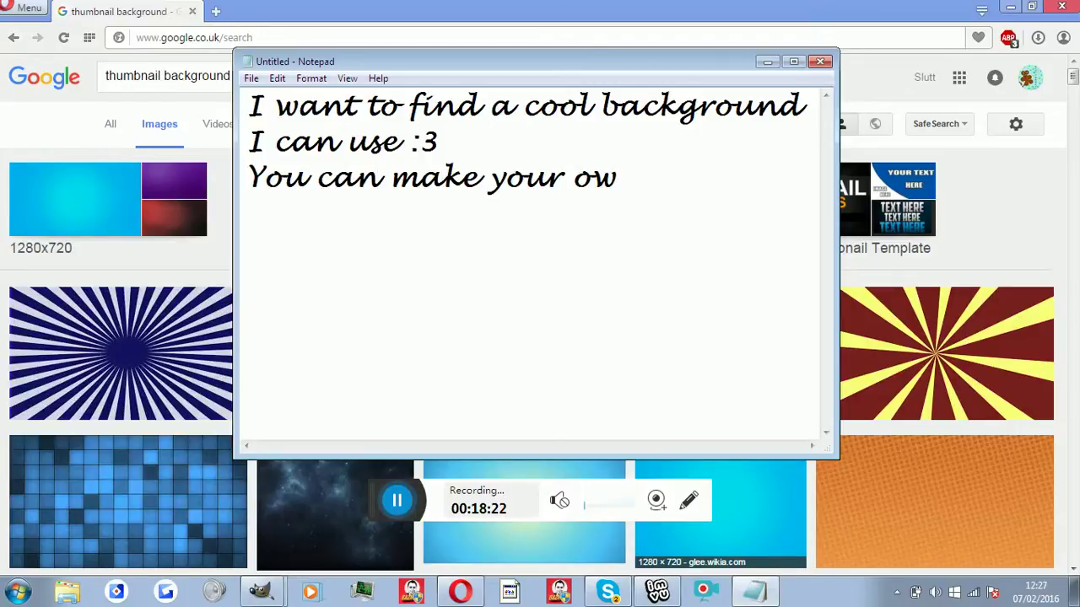
type("ut")
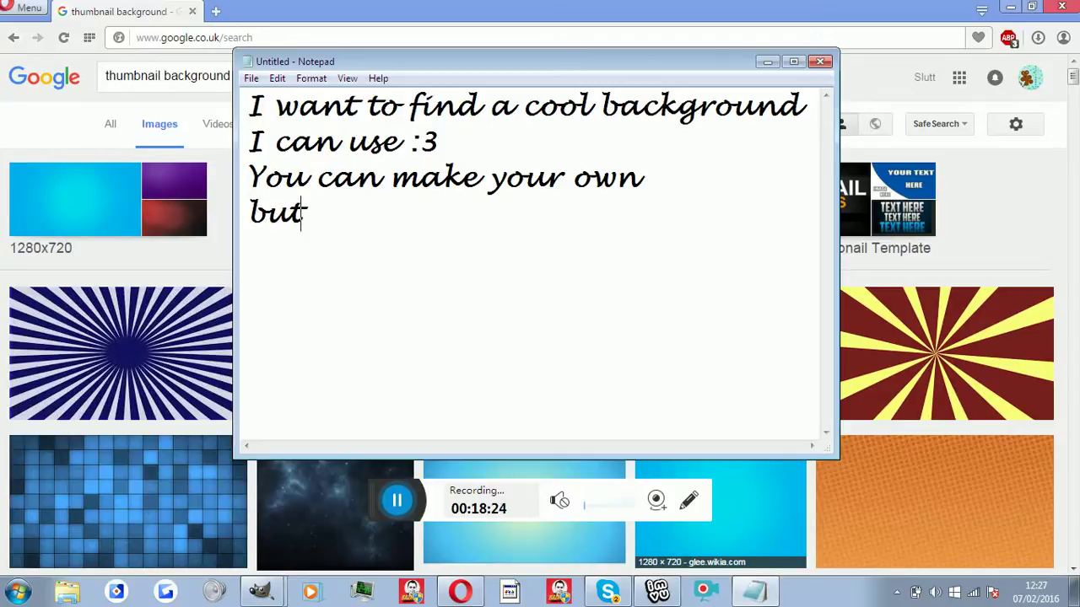
type(" it's")
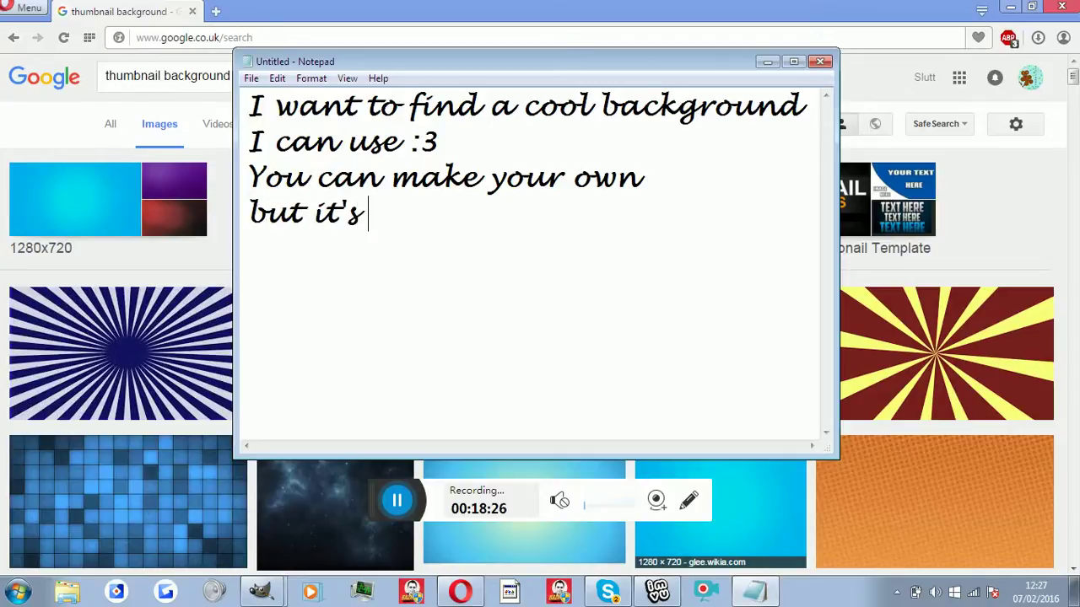
type(" quickerand")
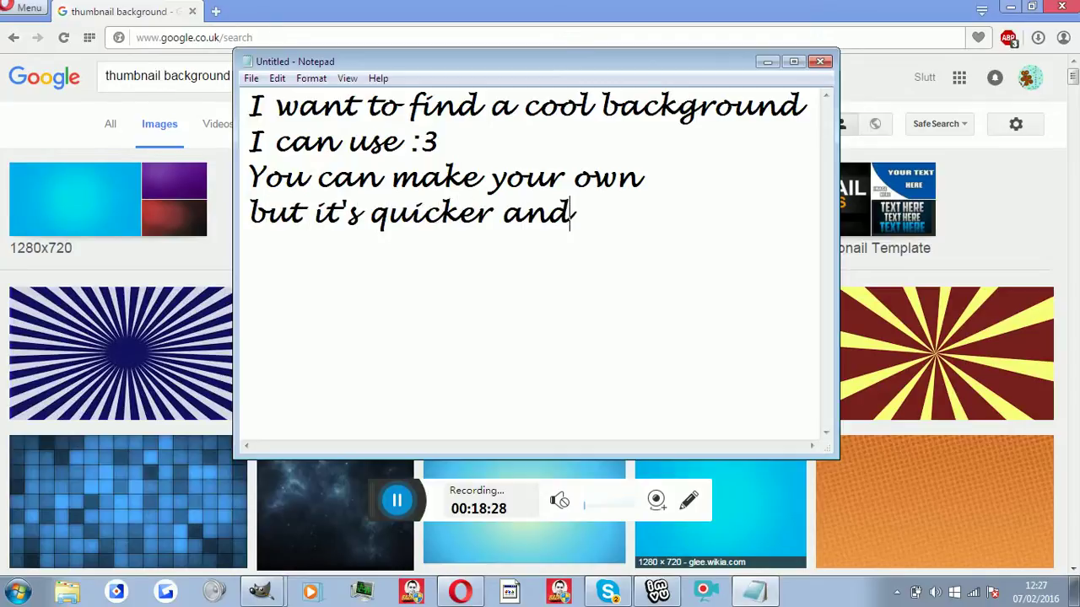
type(" easier ")
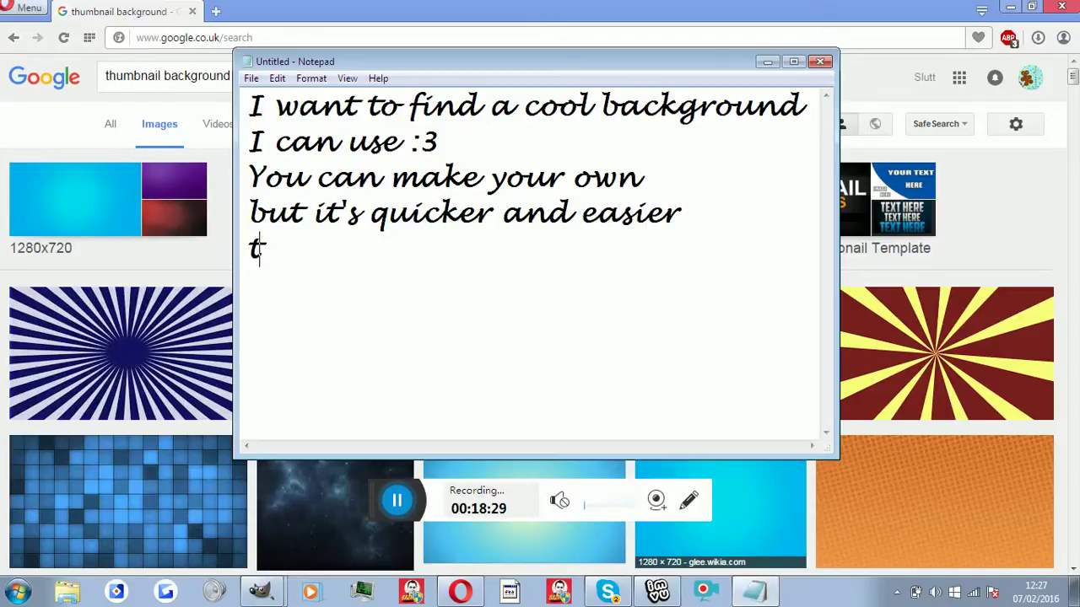
type("o")
type("nd one :3")
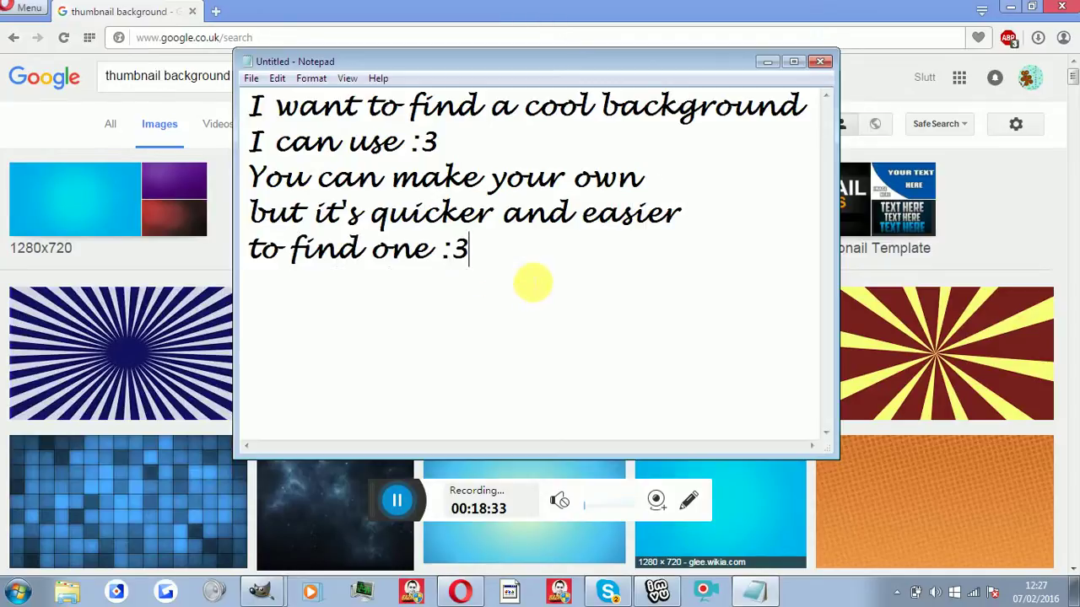
key("ctrl+a")
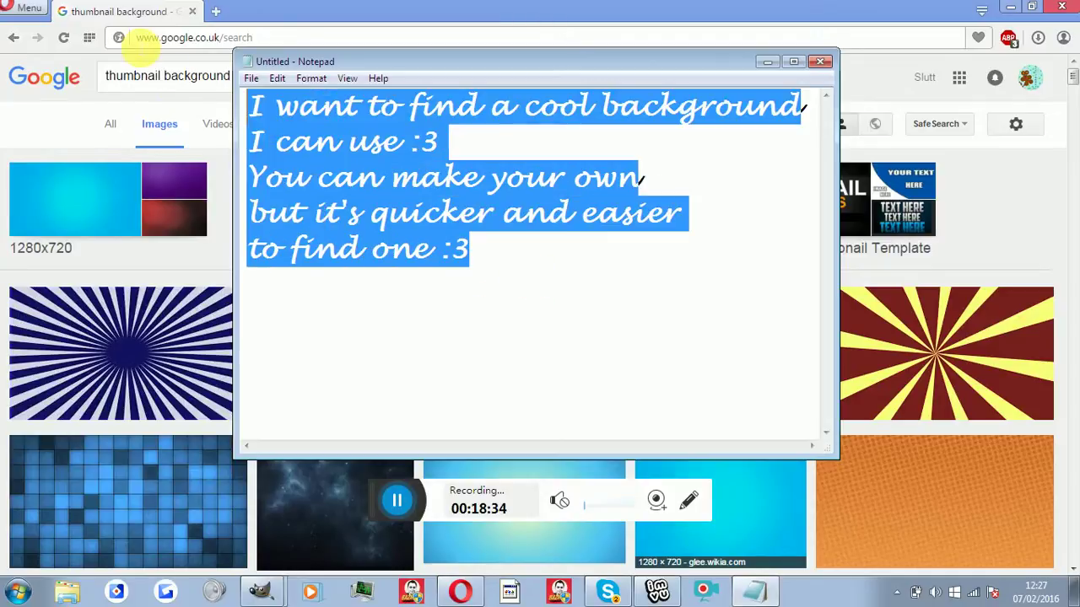
key("BackSpace")
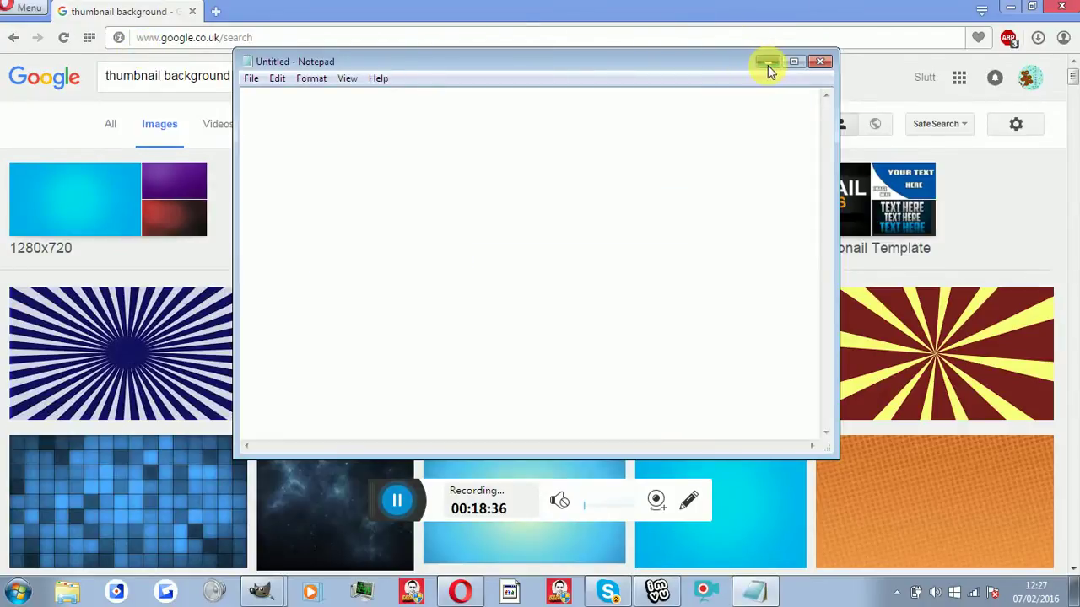
Step: Minimize Notepad and scroll further down the 'thumbnail background' image results
left_click(767, 61)
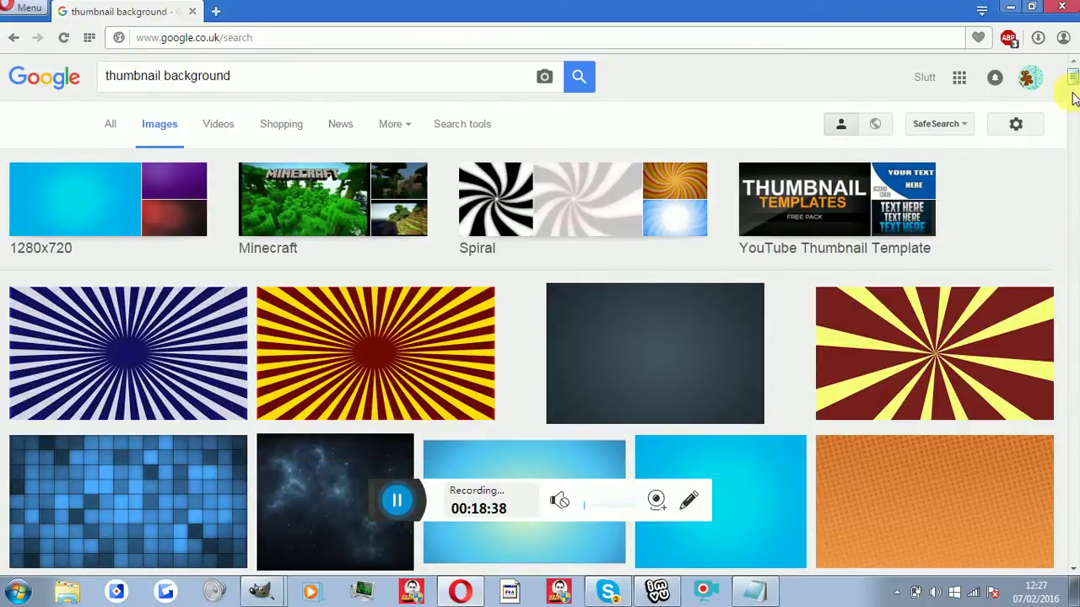
scroll(1073, 95, "down", 5)
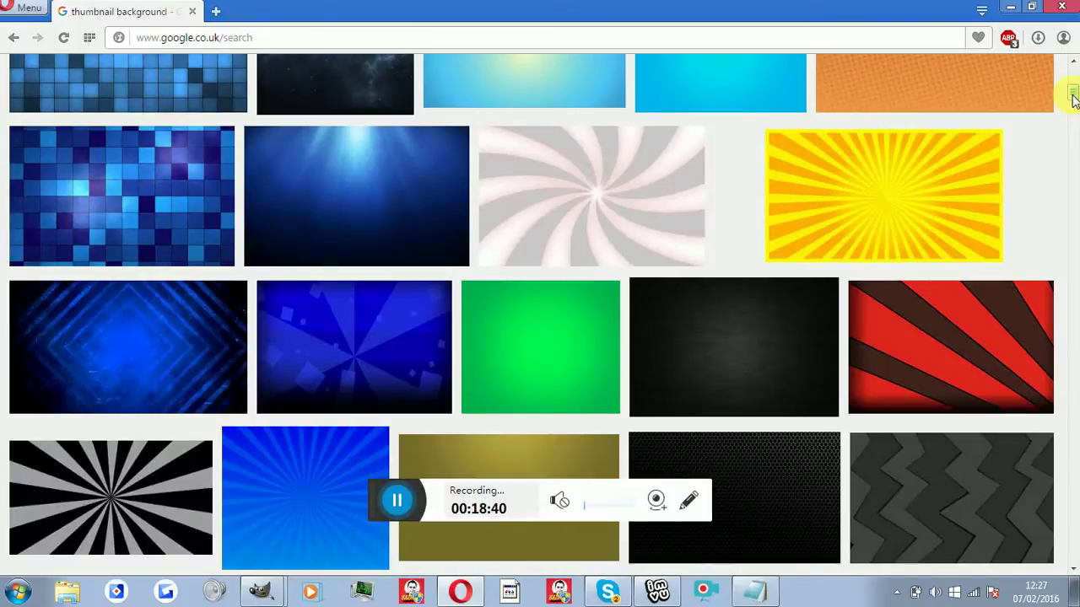
left_click_drag(1073, 96, 1073, 121)
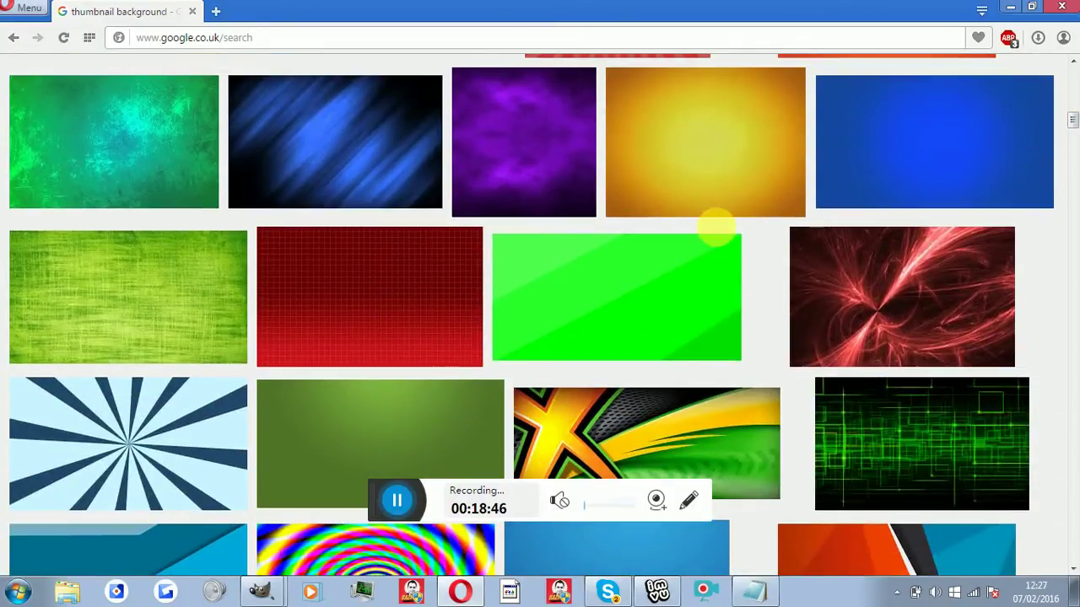
Step: Preview the Blue Angled Light Streaks image and open its context menu
left_click(344, 156)
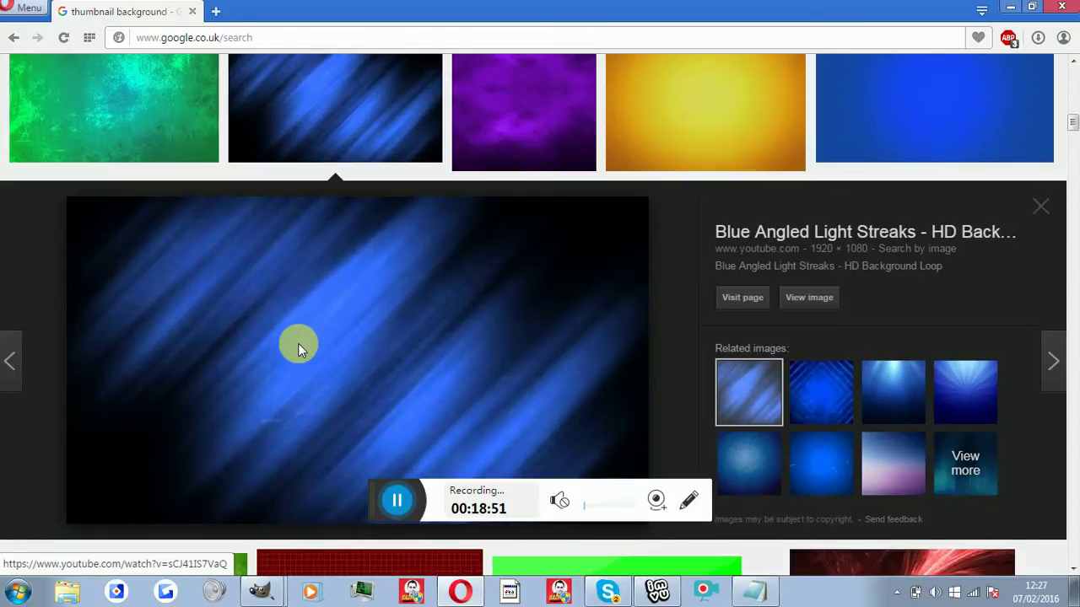
right_click(298, 344)
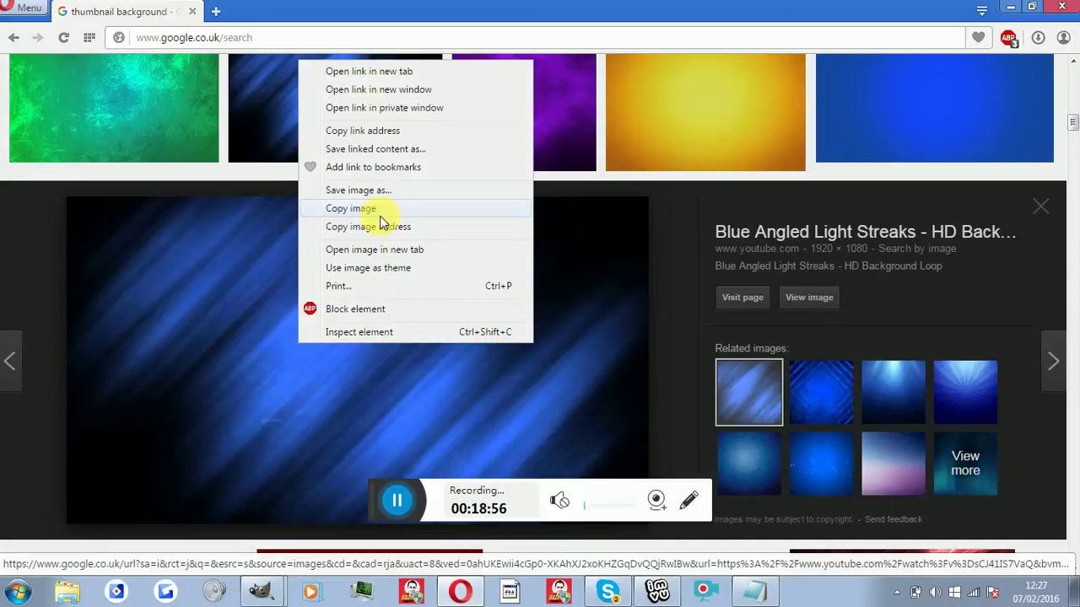
Step: Save the streaks image to the Desktop as 'Black and blue.png'
left_click(374, 195)
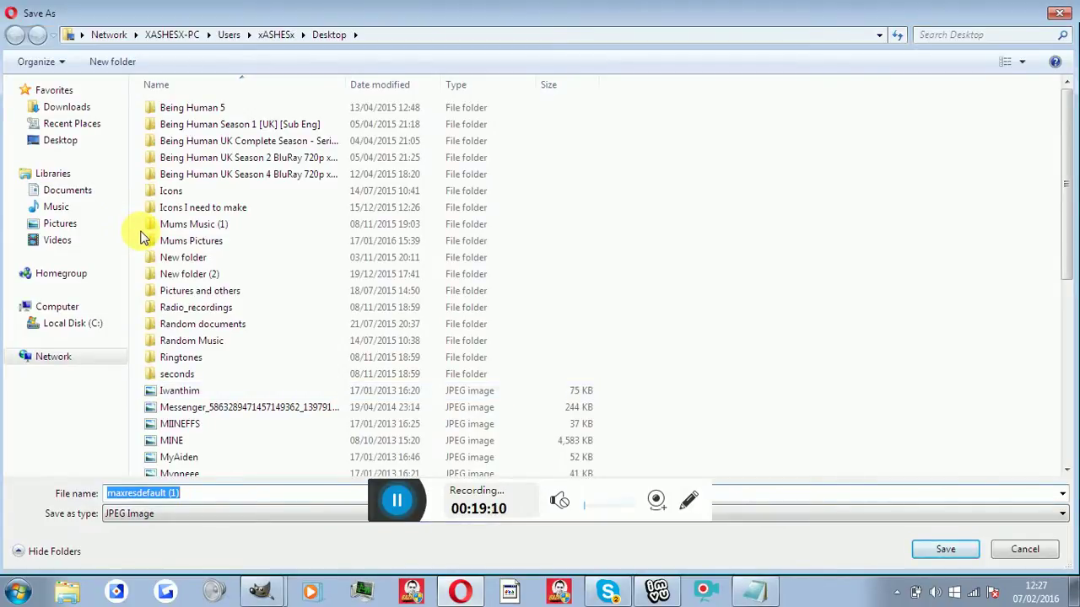
mouse_move(253, 391)
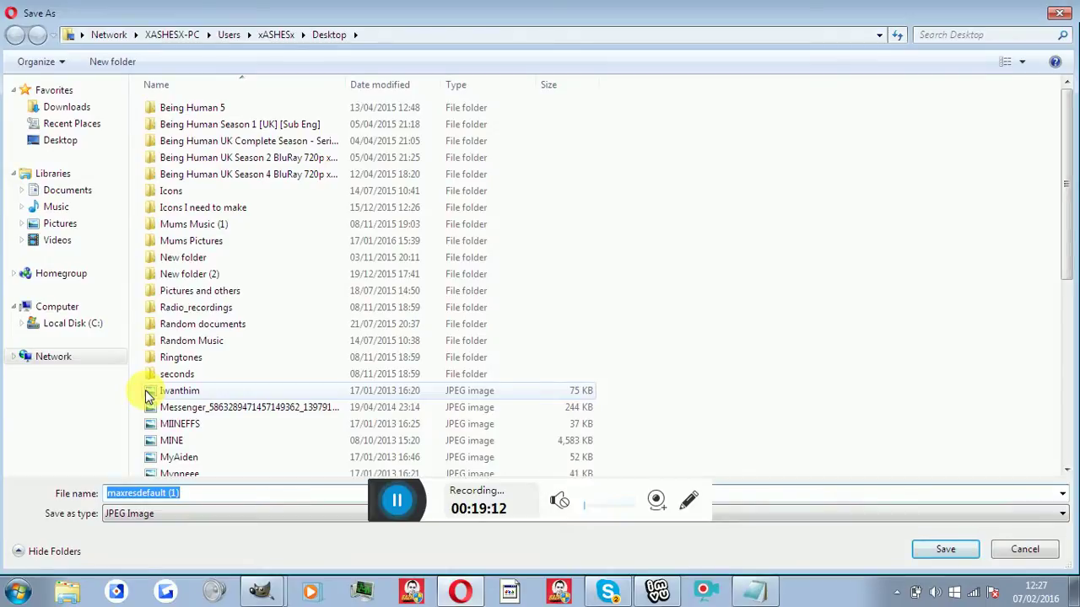
key("BackSpace")
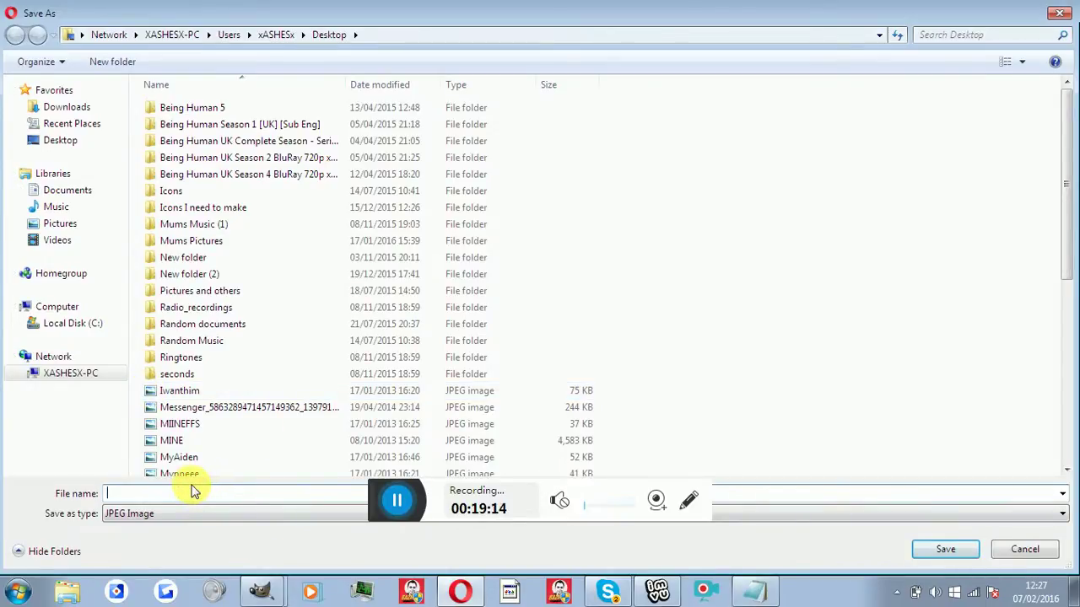
type("Black and blue.png")
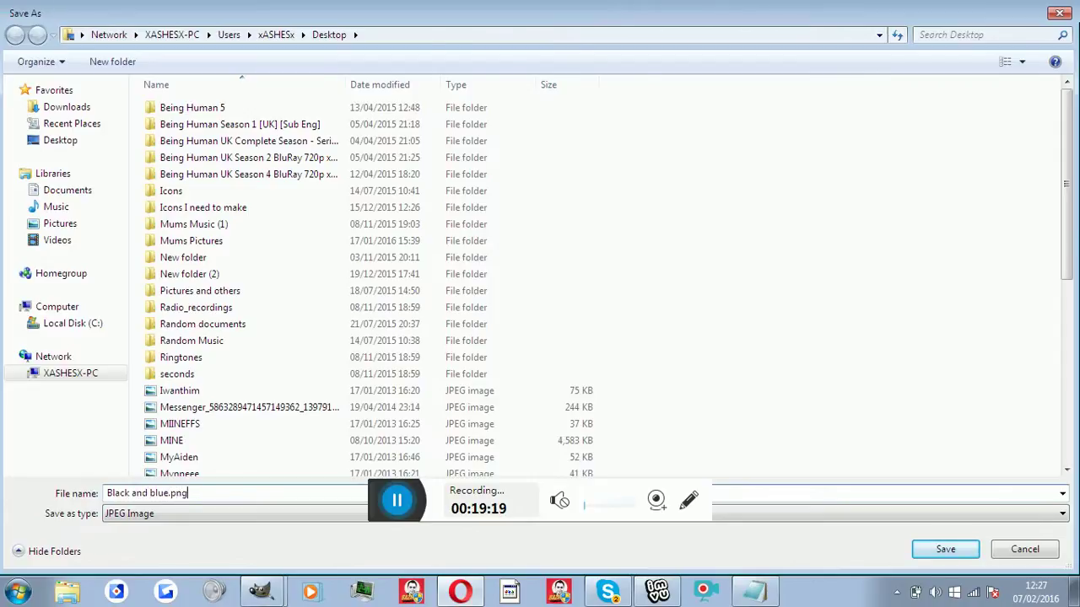
key("Return")
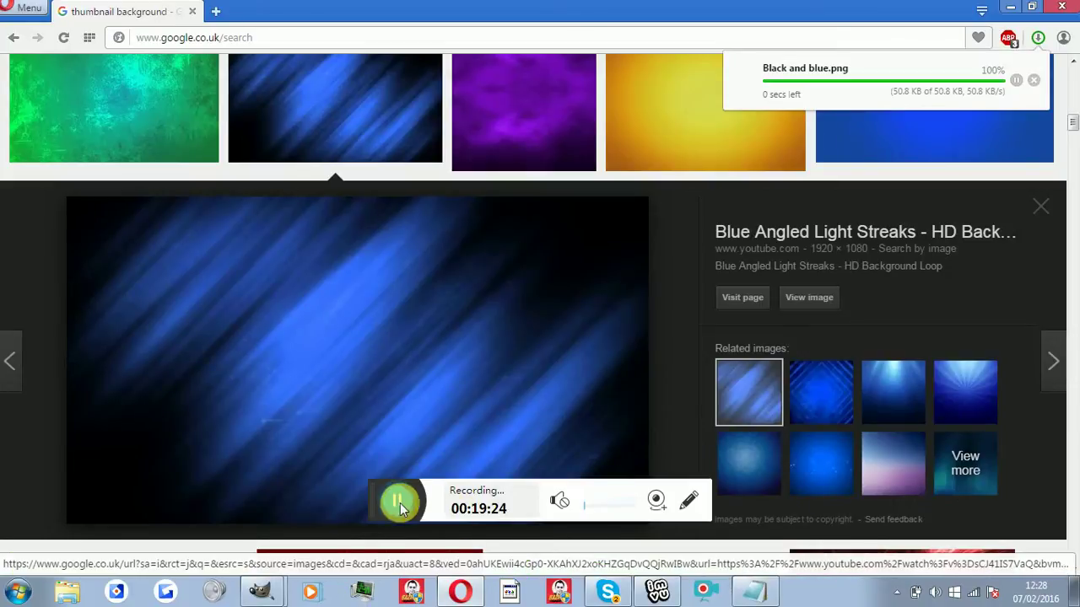
left_click(751, 590)
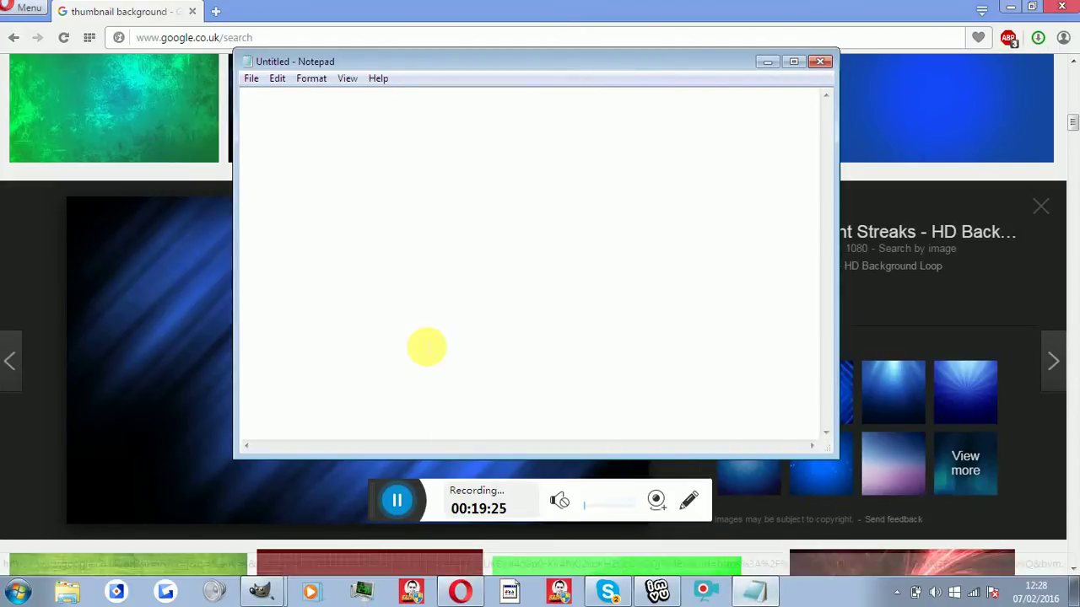
type("You want to mak")
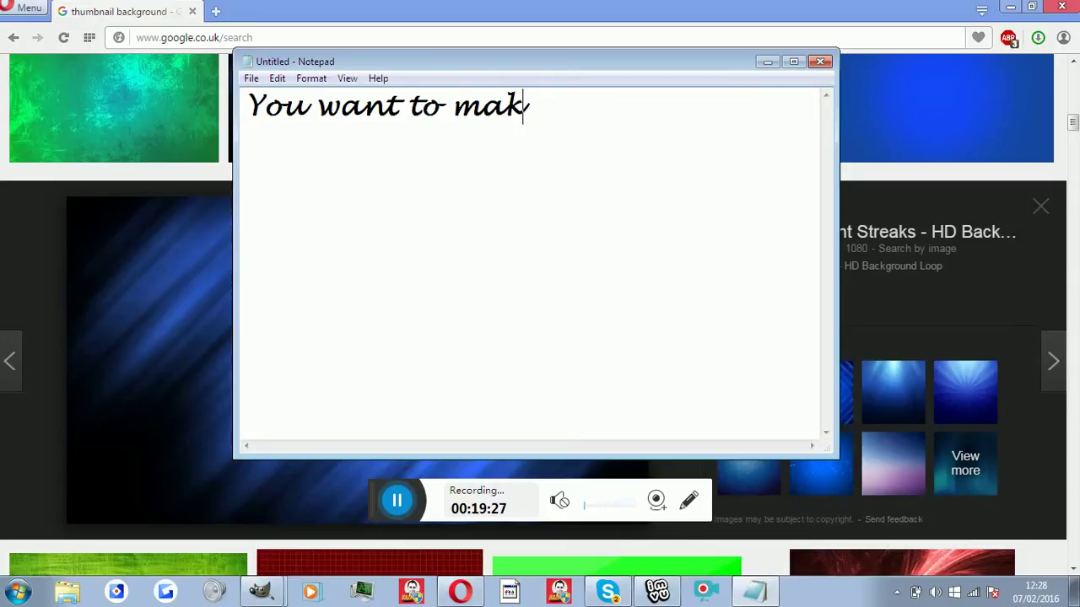
type("e sure")
key("Return")
type("this tie")
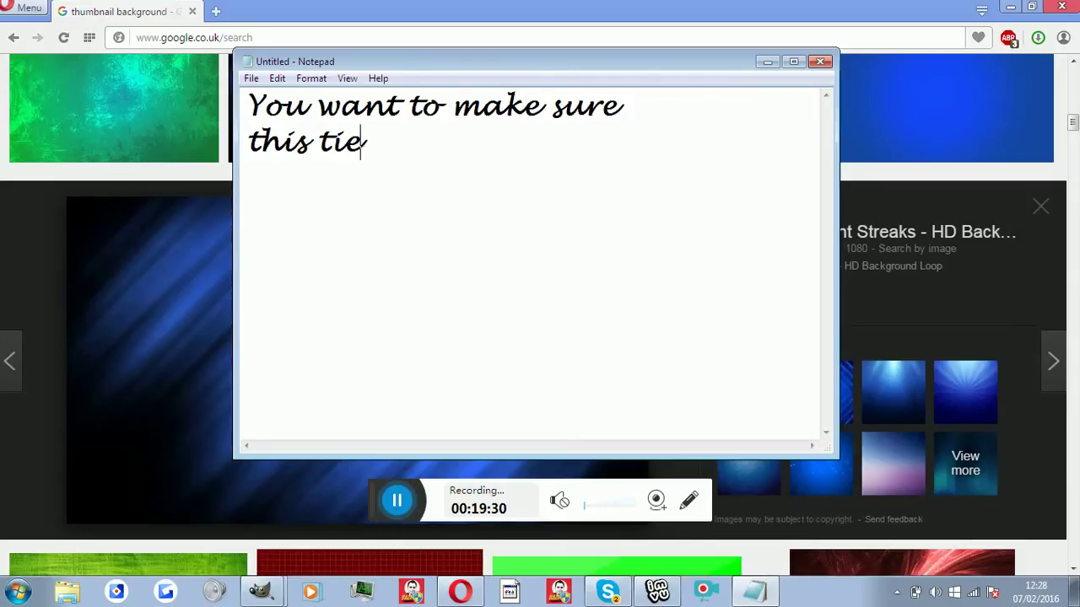
key("BackSpace")
type("me")
key("Return")
type("you do s")
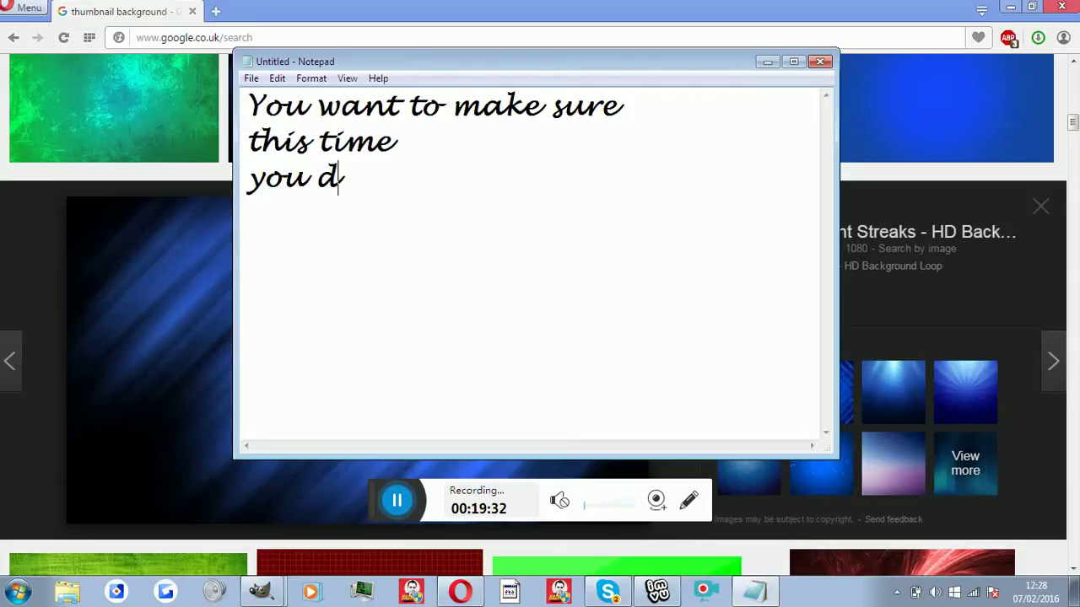
type("ave o")
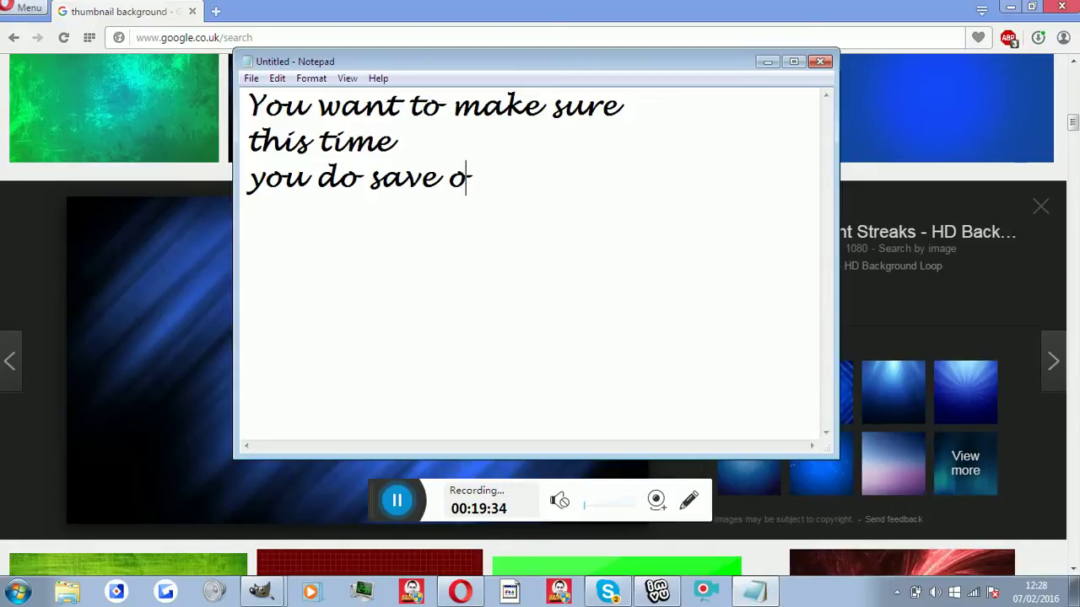
key("BackSpace")
type("it :3")
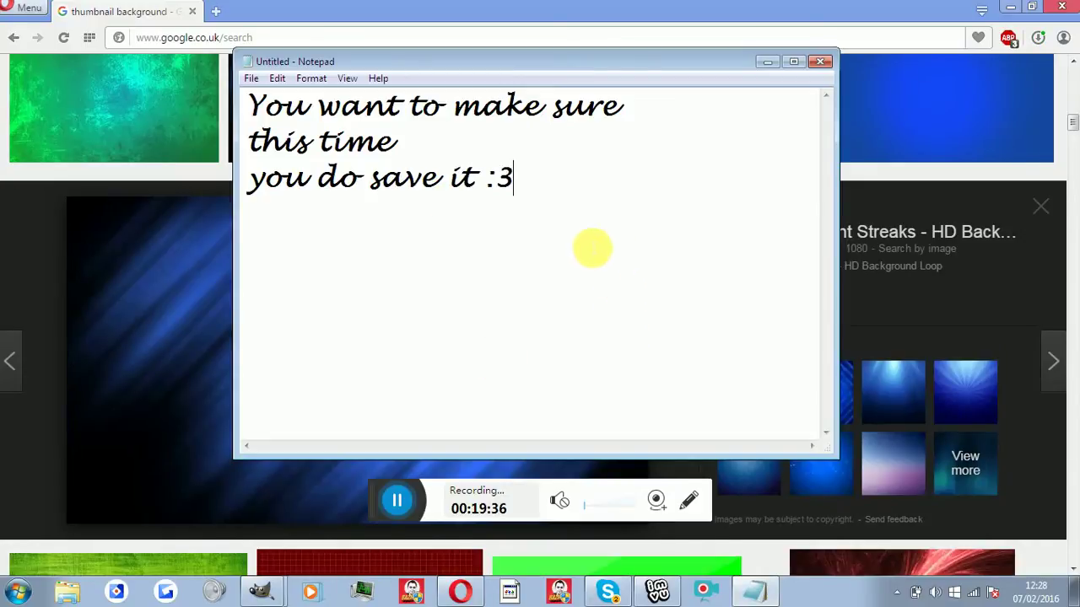
left_click_drag(593, 245, 217, 98)
key("BackSpace")
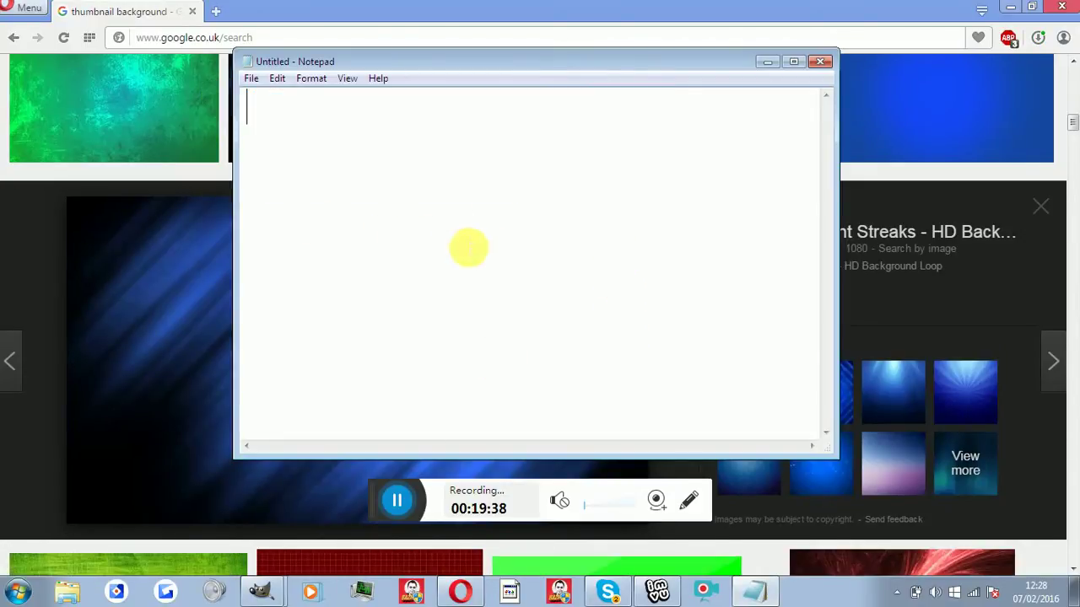
left_click(458, 593)
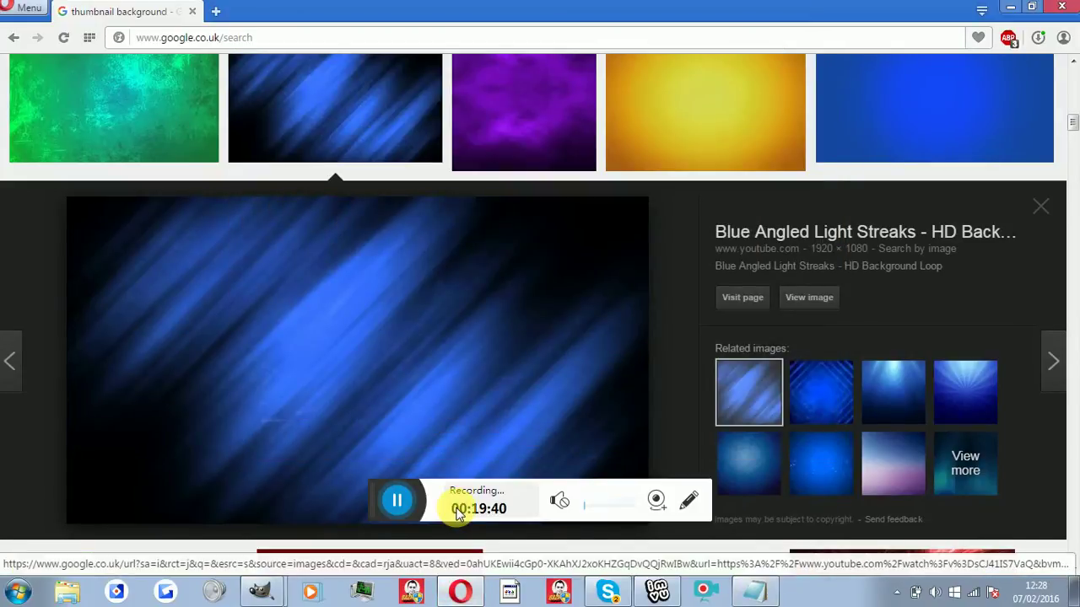
Step: Open Black and blue.png from the Desktop as a new layer in the donut title image
left_click(259, 593)
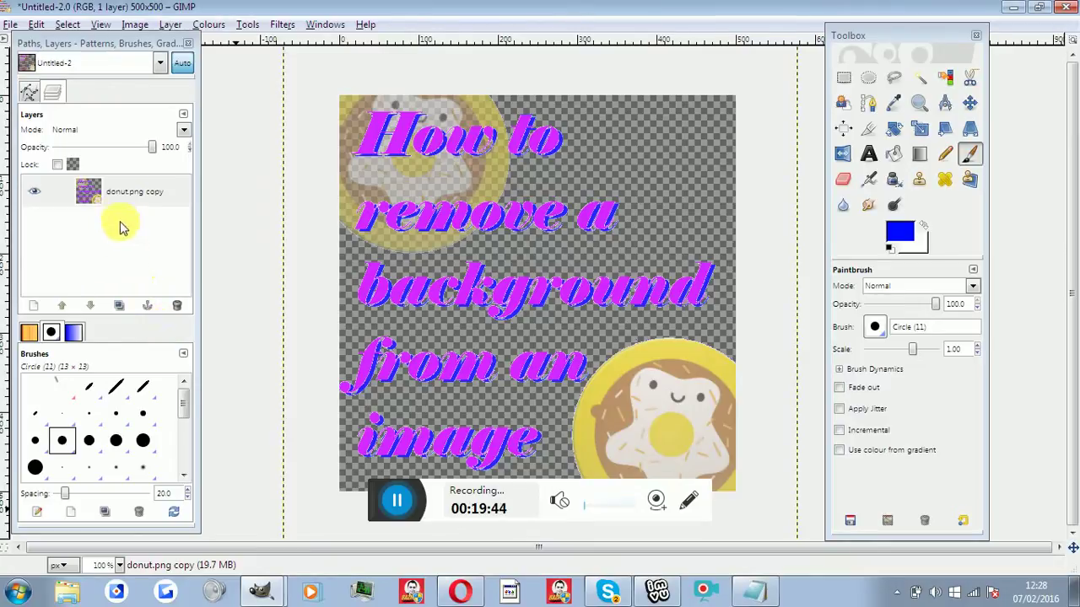
left_click(10, 26)
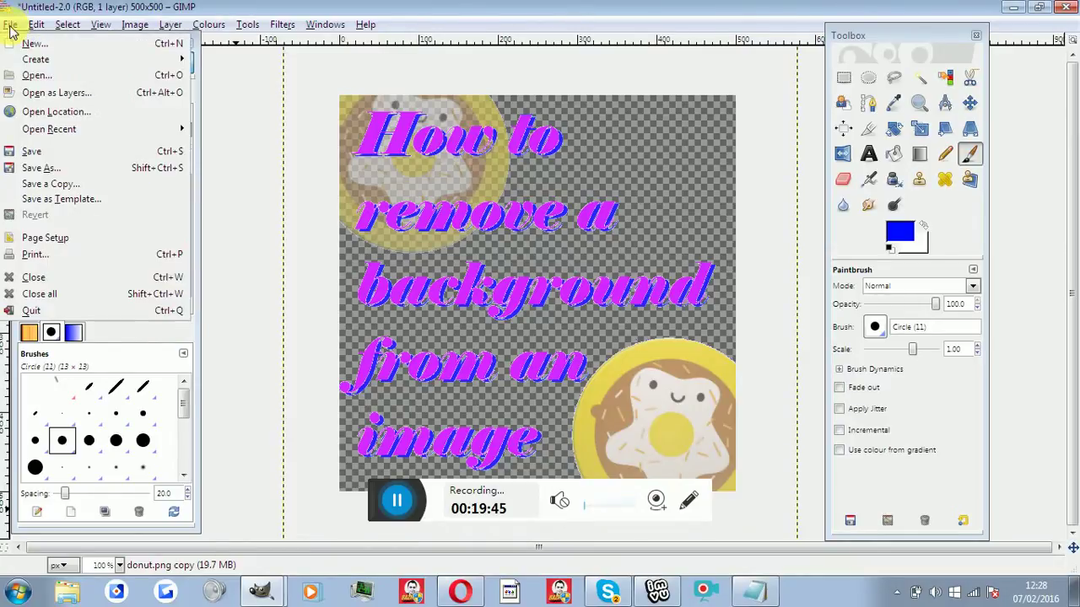
left_click(48, 92)
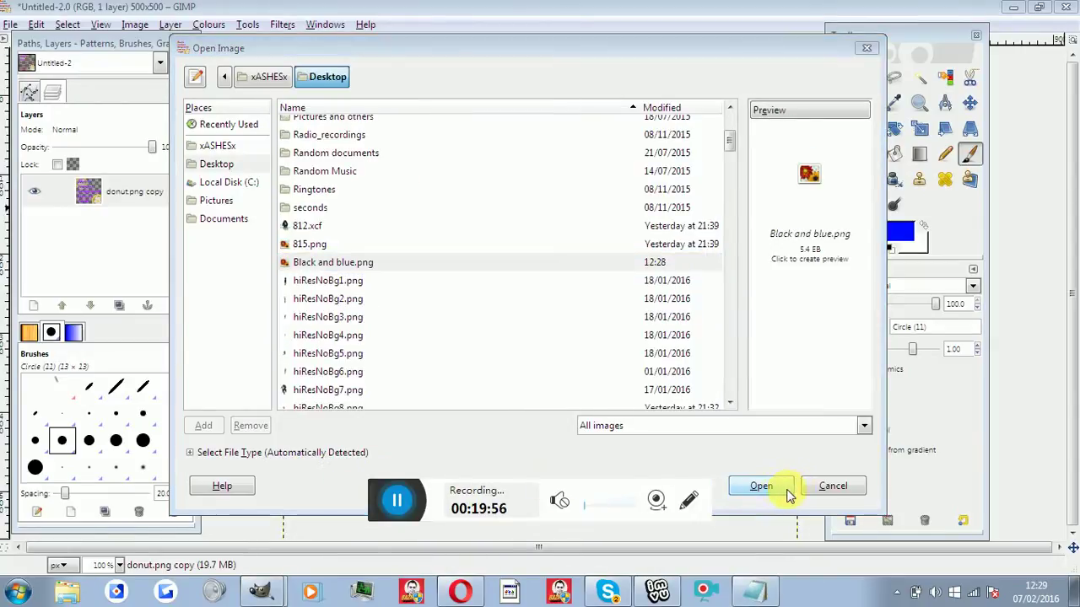
left_click(763, 486)
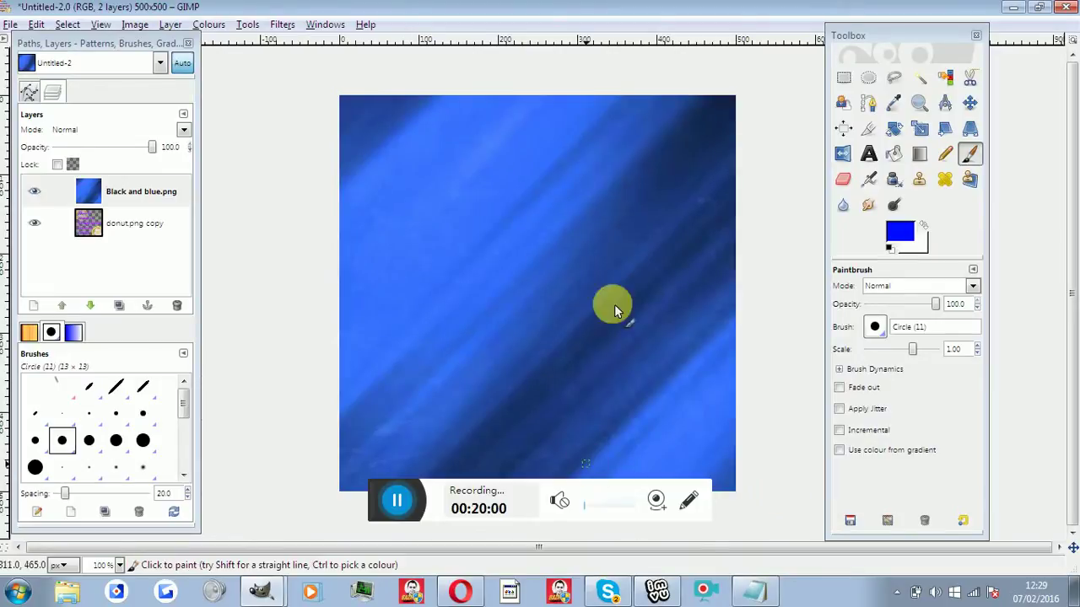
Step: Undock the Layers panel and zoom the view out to 25%
left_click_drag(111, 43, 192, 45)
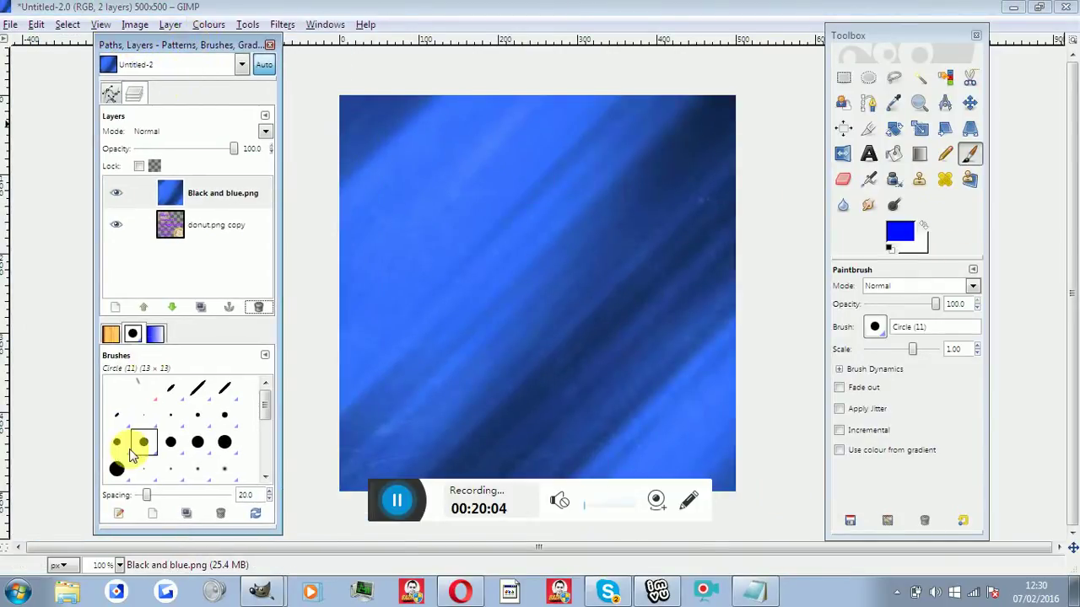
left_click(119, 565)
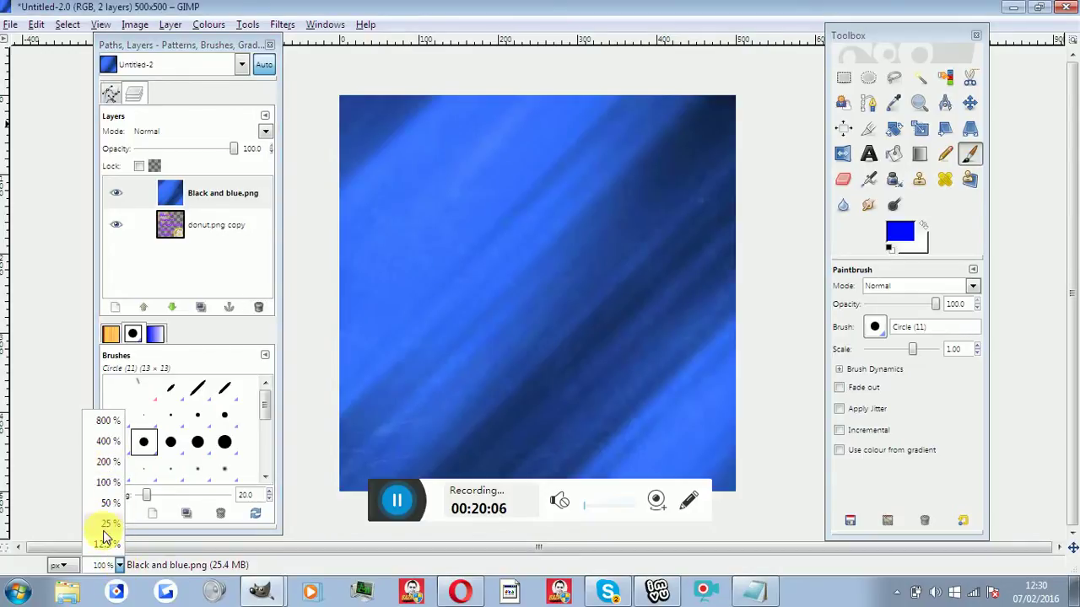
left_click(109, 523)
Step: Select the Black and blue.png layer and nudge it slightly right with the Move tool
left_click(264, 199)
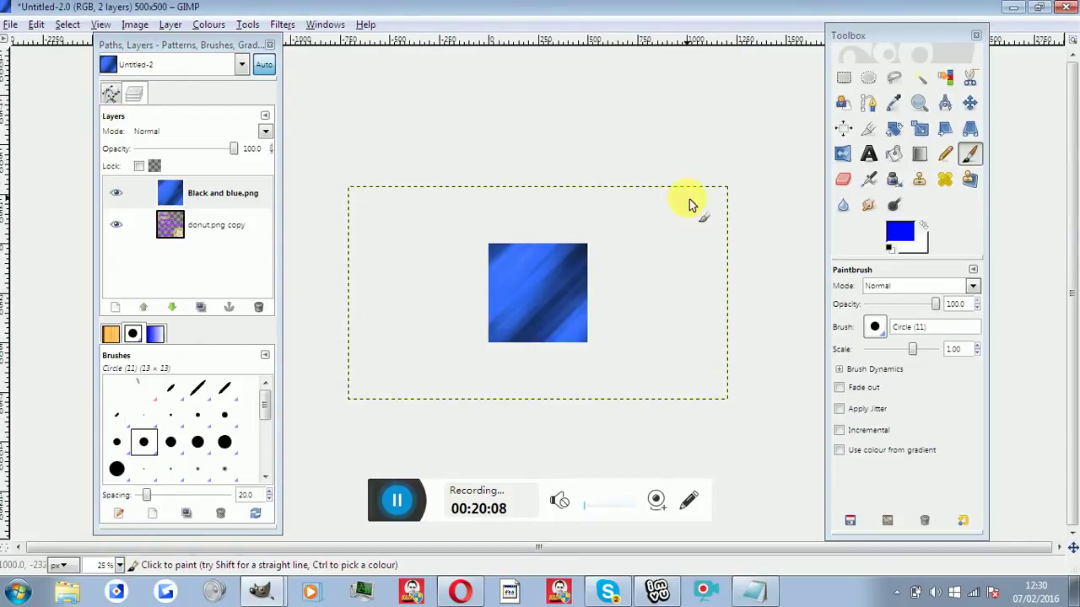
left_click(968, 104)
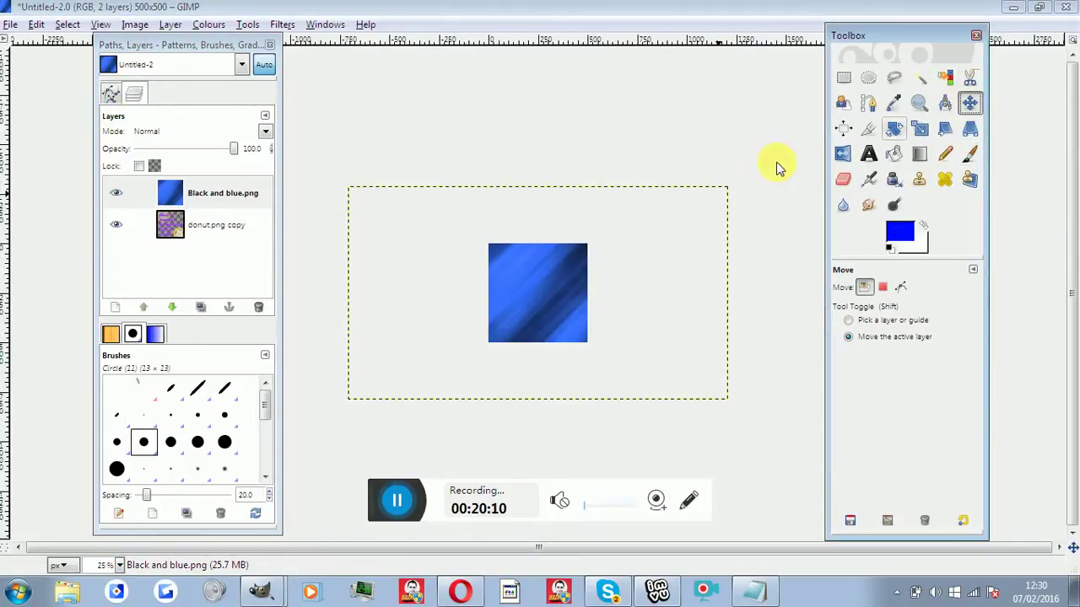
left_click_drag(598, 276, 602, 276)
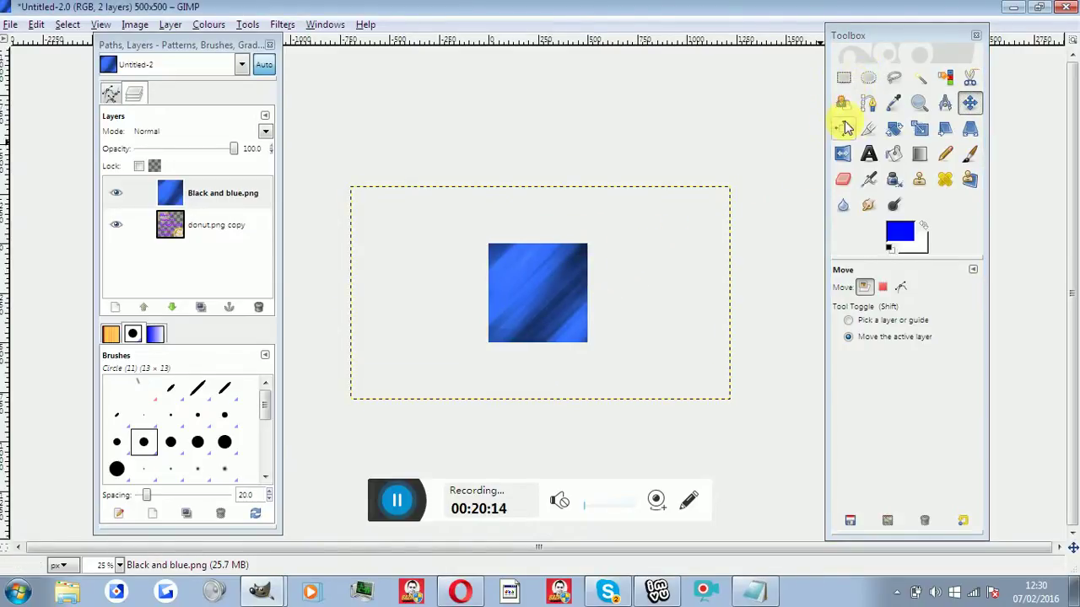
left_click(894, 129)
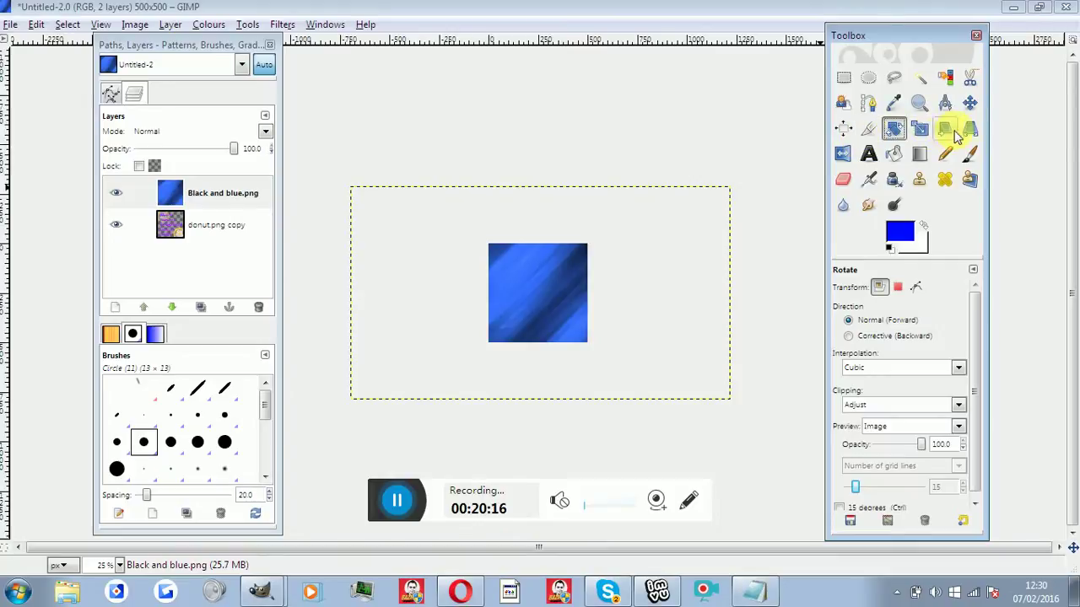
Step: Scale the Black and blue.png layer to 500 × 500 and drag it over the canvas
left_click(920, 128)
left_click(663, 241)
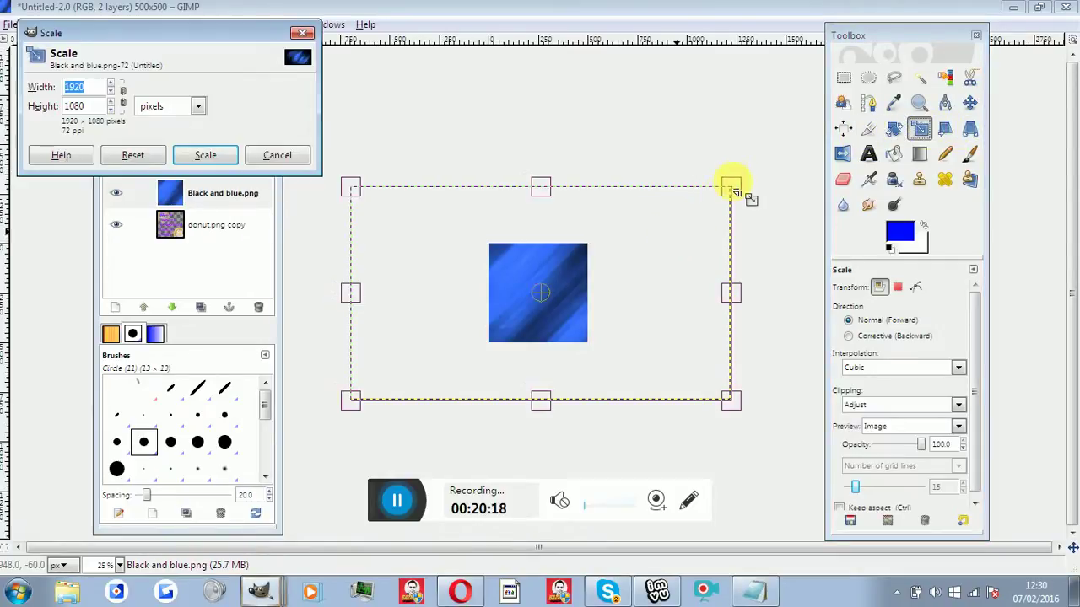
mouse_move(730, 191)
left_mouse_down()
mouse_move(523, 279)
mouse_move(517, 294)
mouse_move(462, 327)
mouse_move(465, 313)
mouse_move(494, 309)
mouse_move(492, 321)
mouse_move(490, 306)
left_mouse_up()
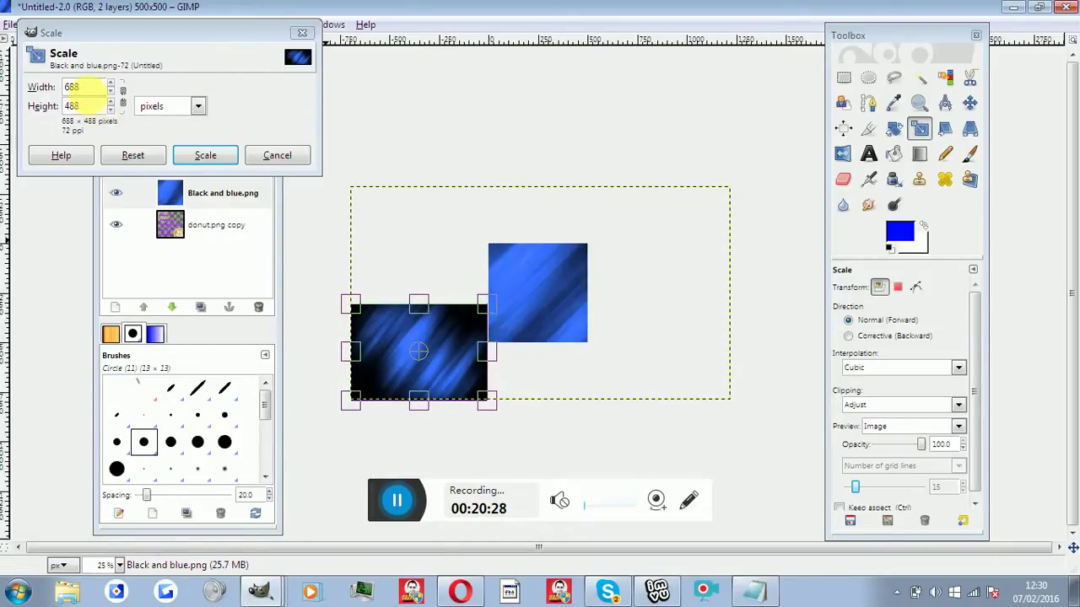
left_click(89, 87)
type("500")
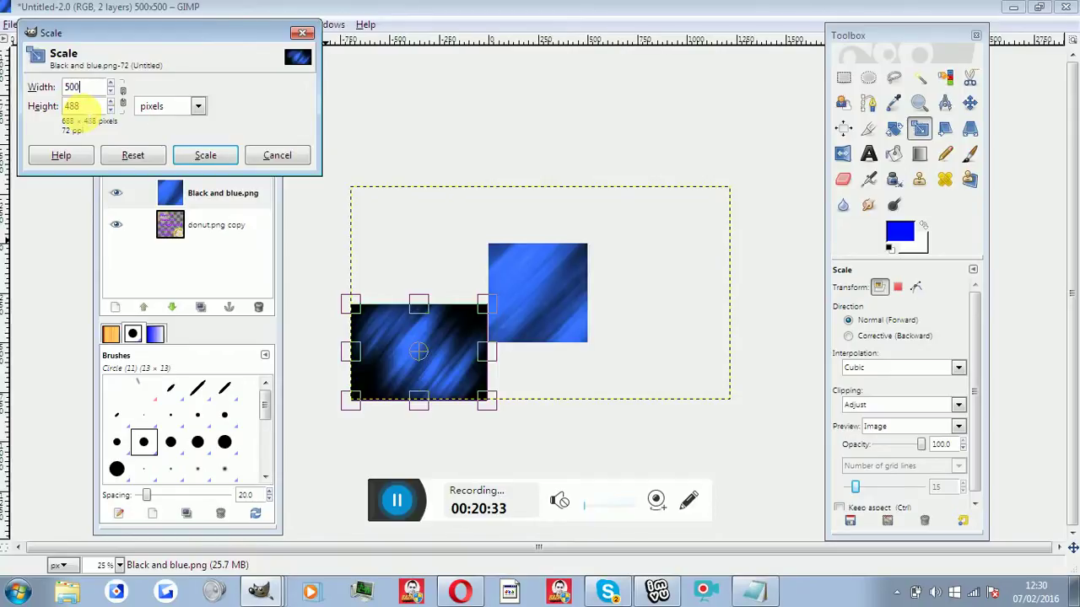
left_click(87, 106)
type("500")
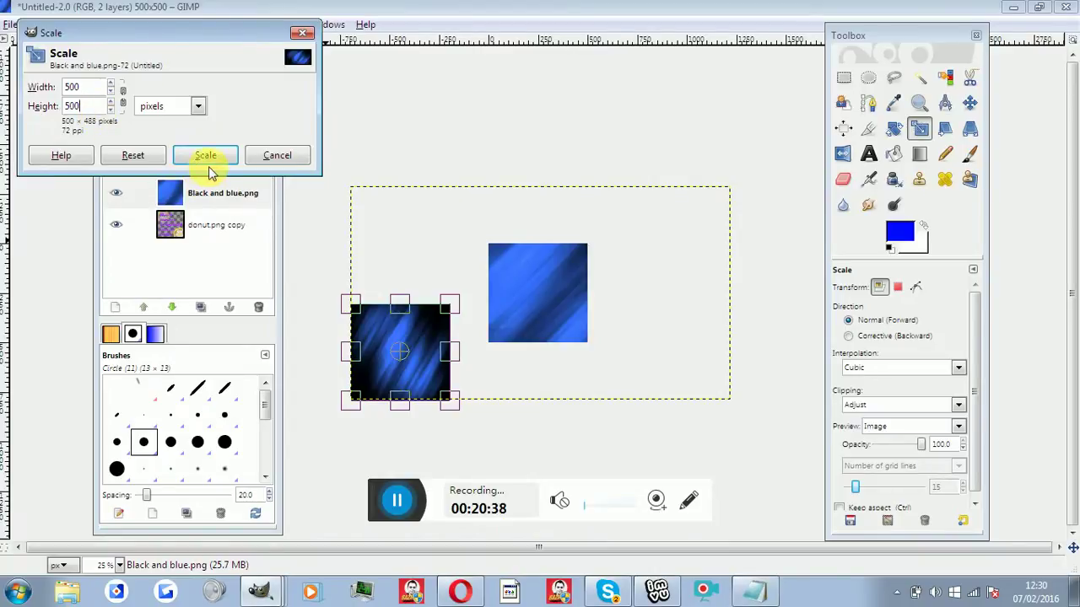
left_click(208, 162)
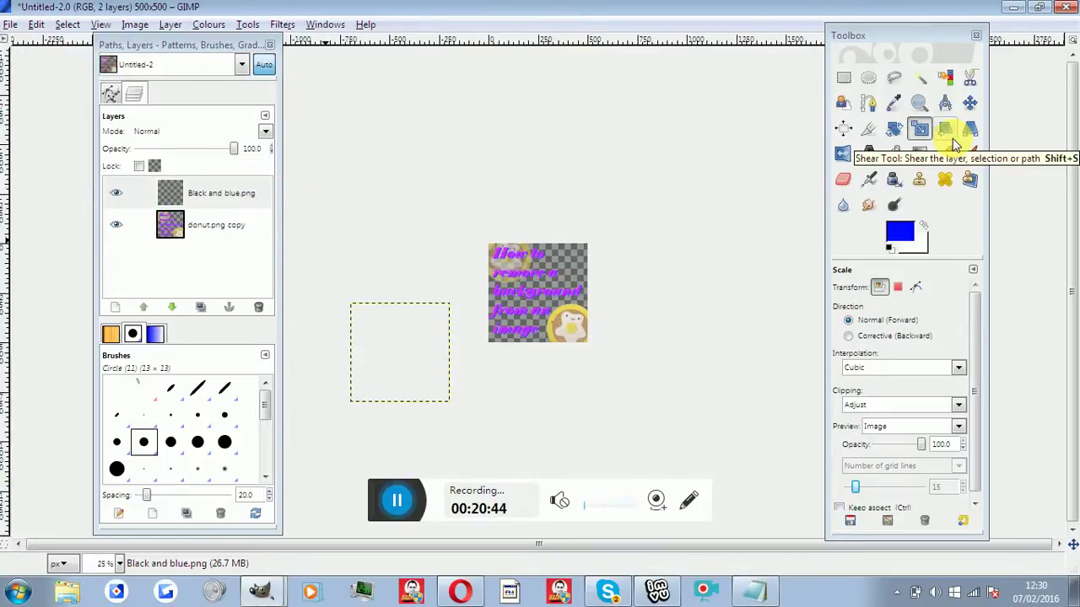
left_click(969, 102)
left_click_drag(430, 367, 560, 301)
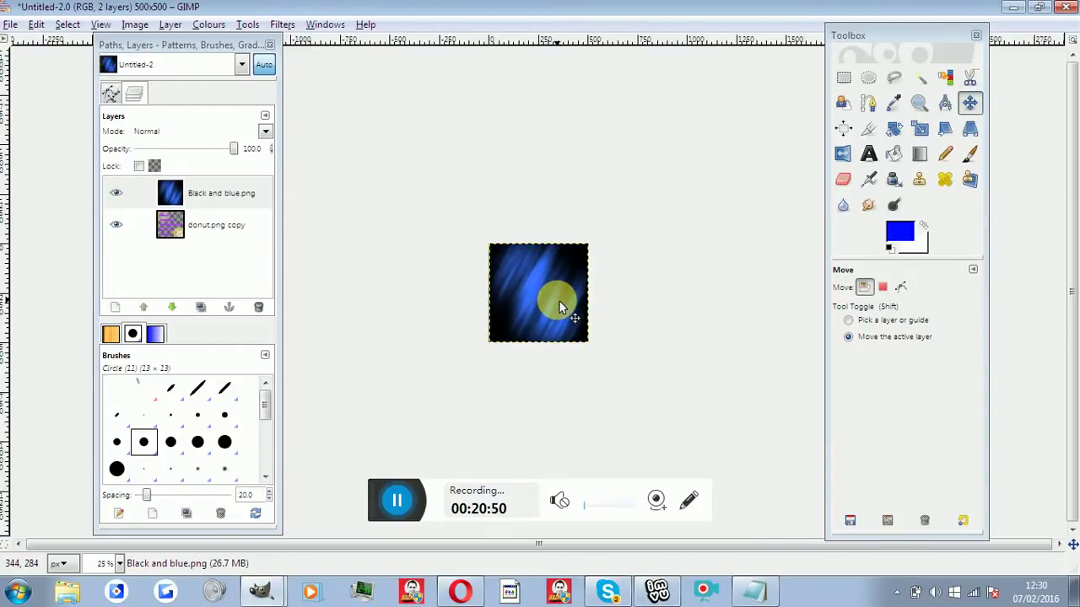
Step: Zoom the view back to 100% and nudge the streaks layer slightly left
left_click(120, 563)
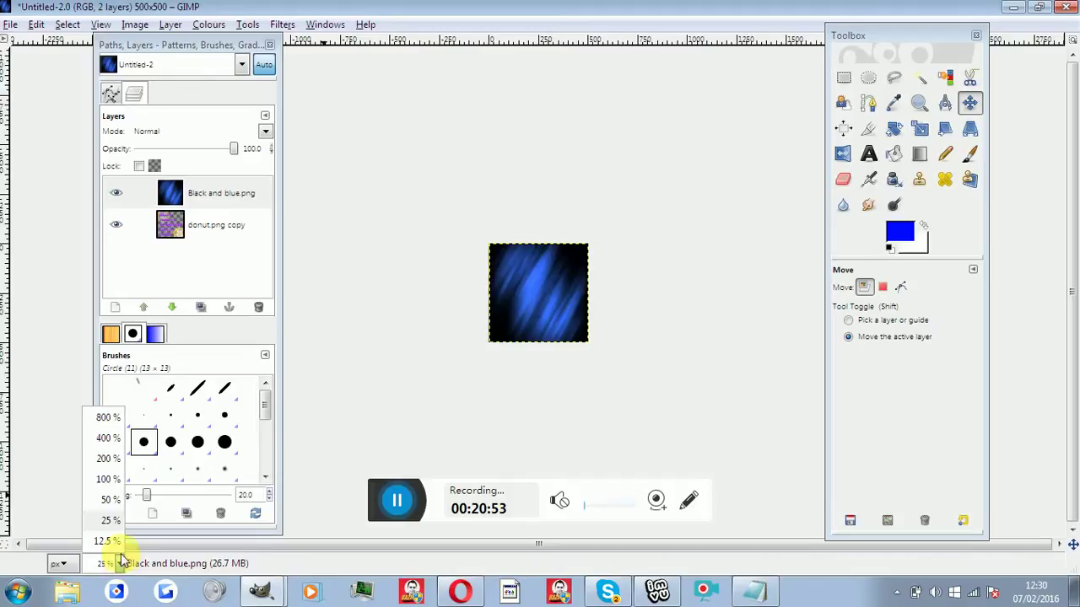
left_click(107, 480)
left_click_drag(507, 340, 497, 336)
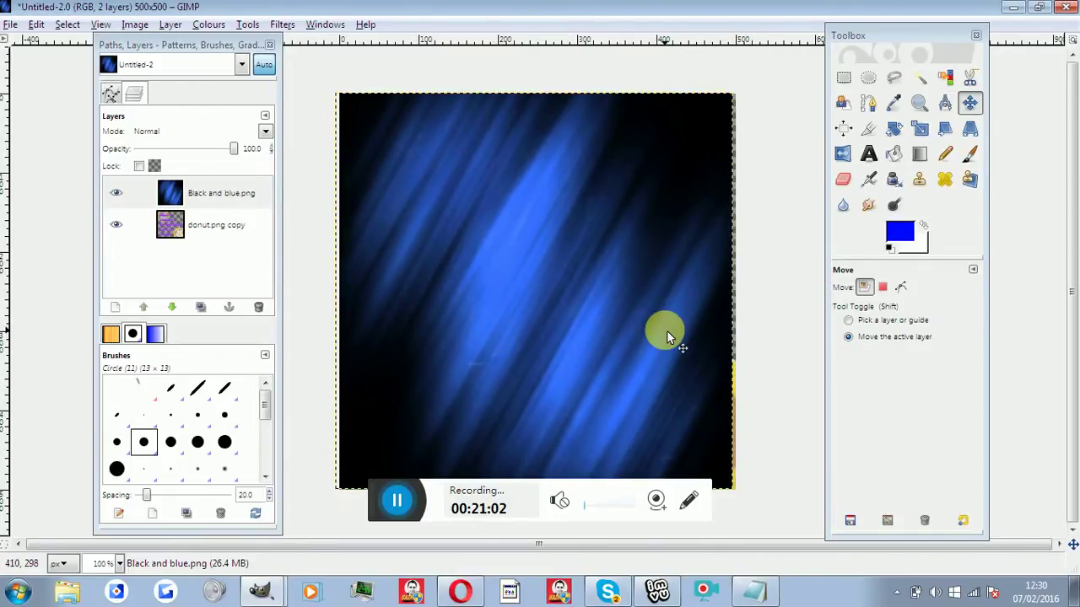
Step: Scale the streak layer to width 517 and reselect the Black and blue.png layer
left_click(896, 129)
left_click(917, 129)
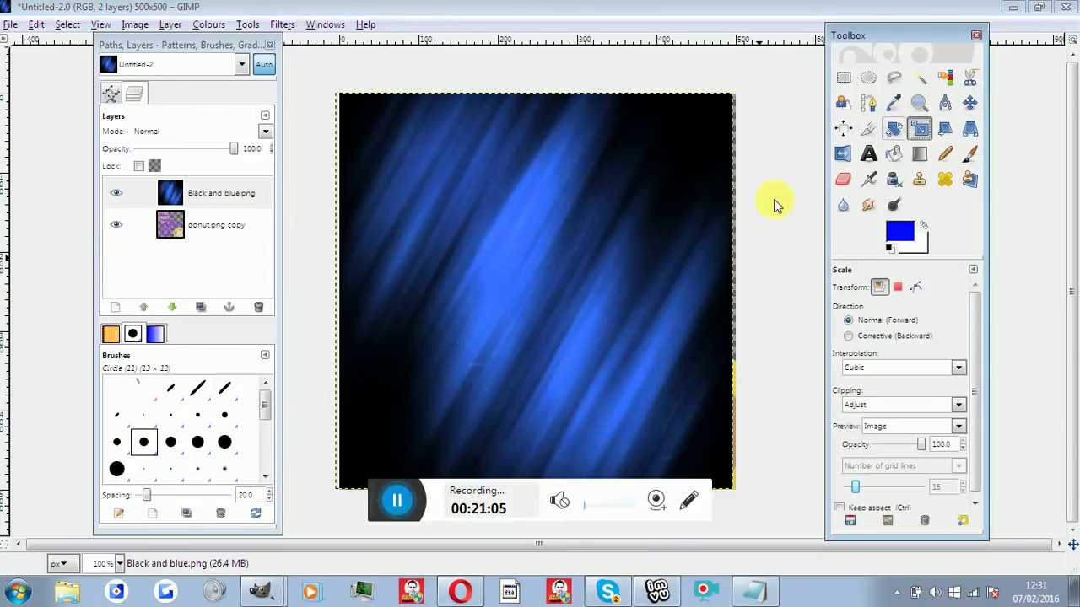
left_click(702, 234)
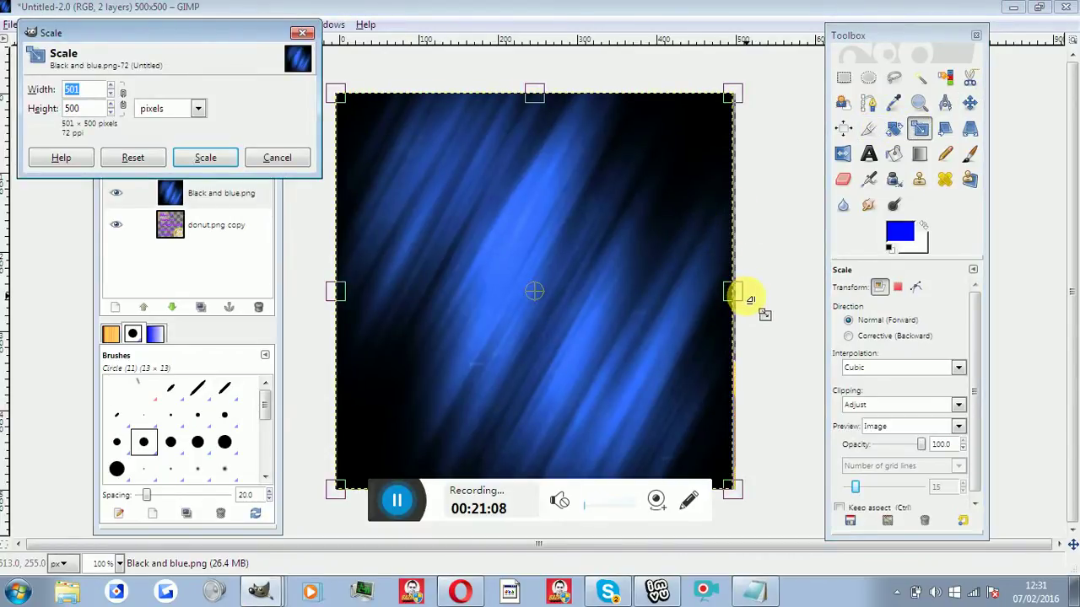
left_click_drag(750, 299, 745, 295)
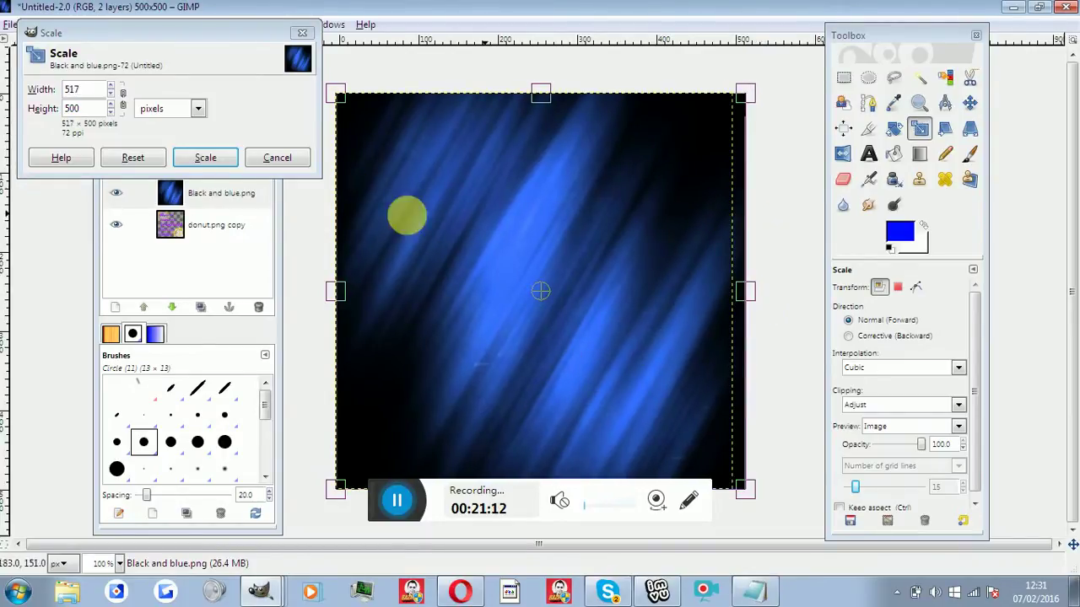
left_click(205, 157)
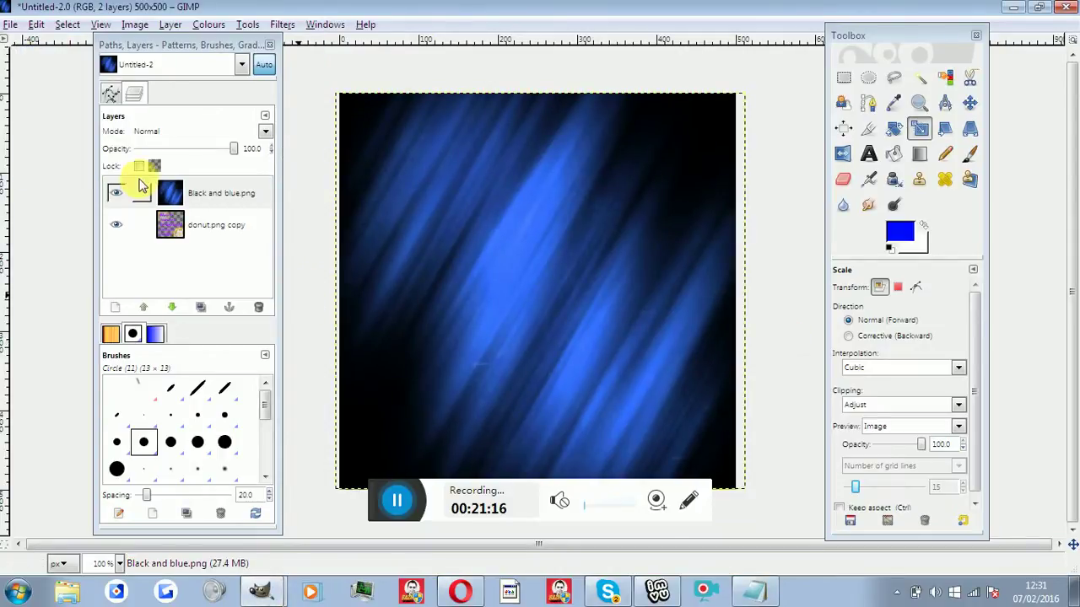
left_click(211, 190)
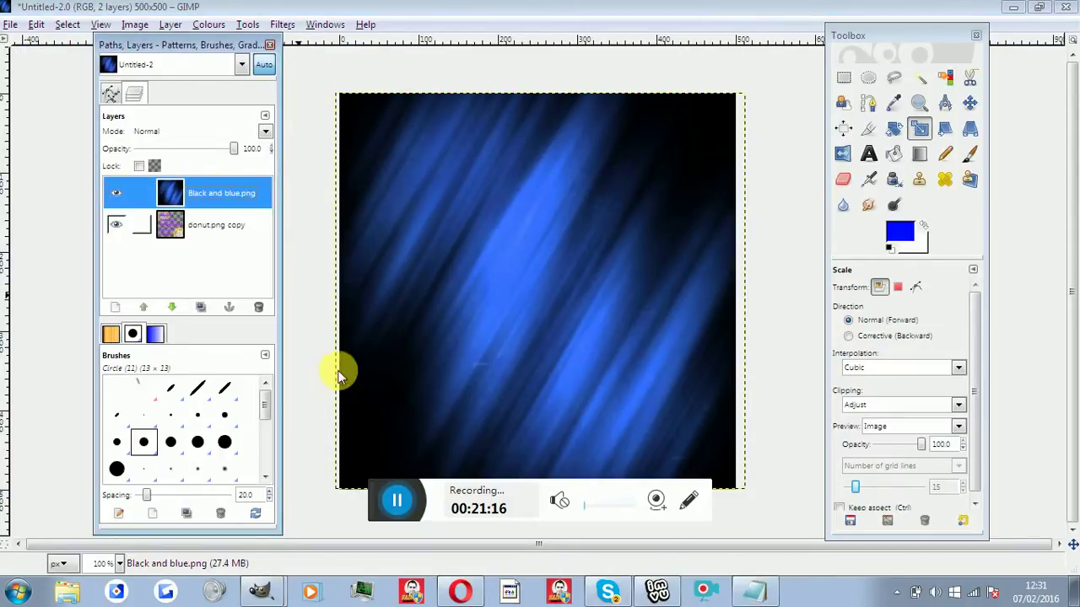
left_click(756, 593)
Step: Write the note 'So I'm going to make this a little more jazzy :3', then delete it
type("So I'm going")
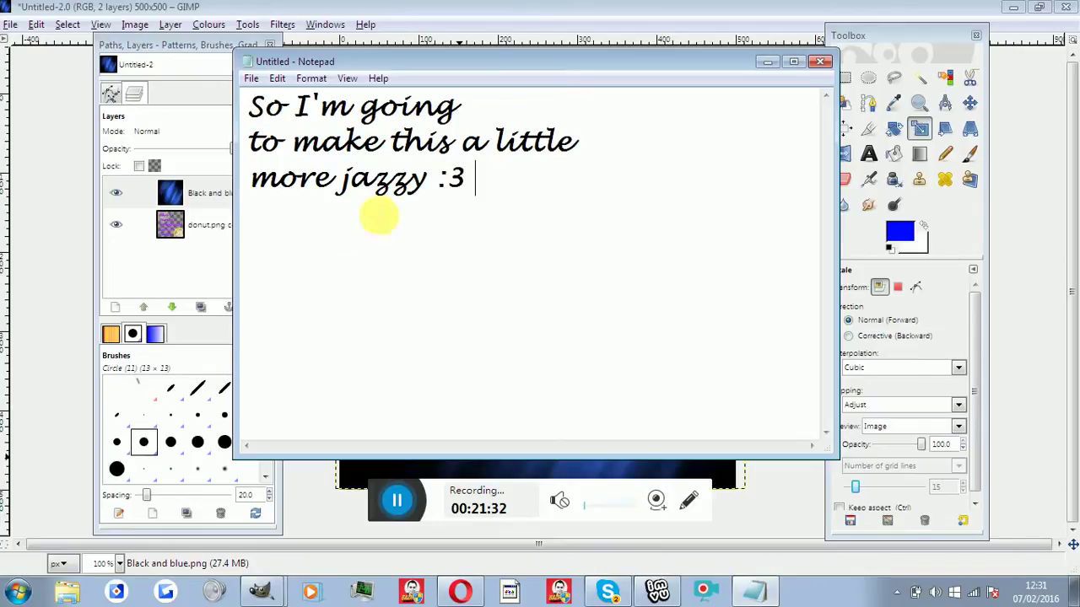
left_click_drag(508, 199, 149, 35)
key("BackSpace")
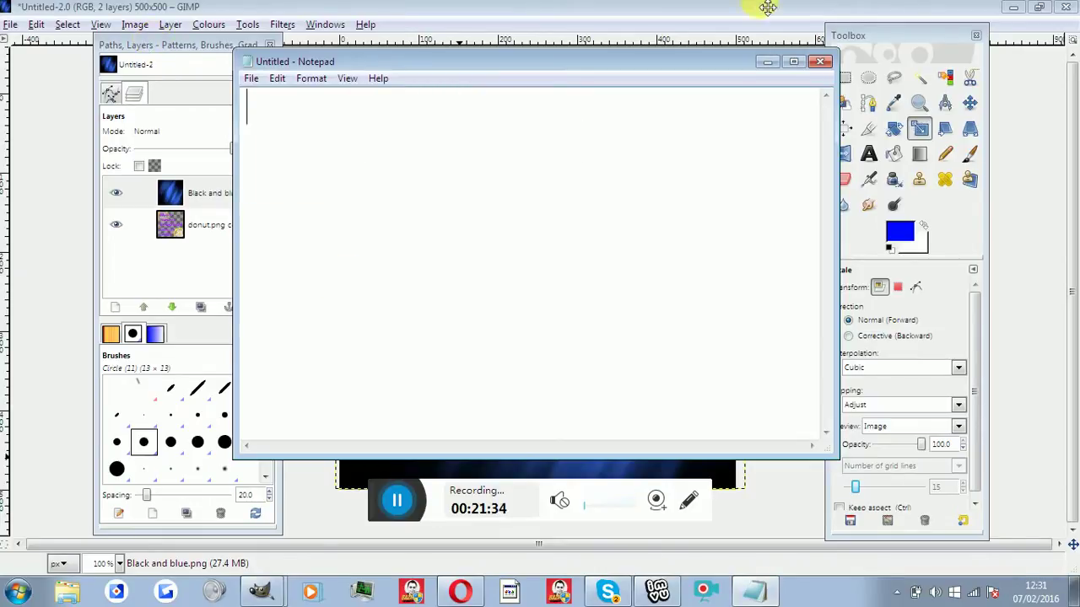
left_click(854, 196)
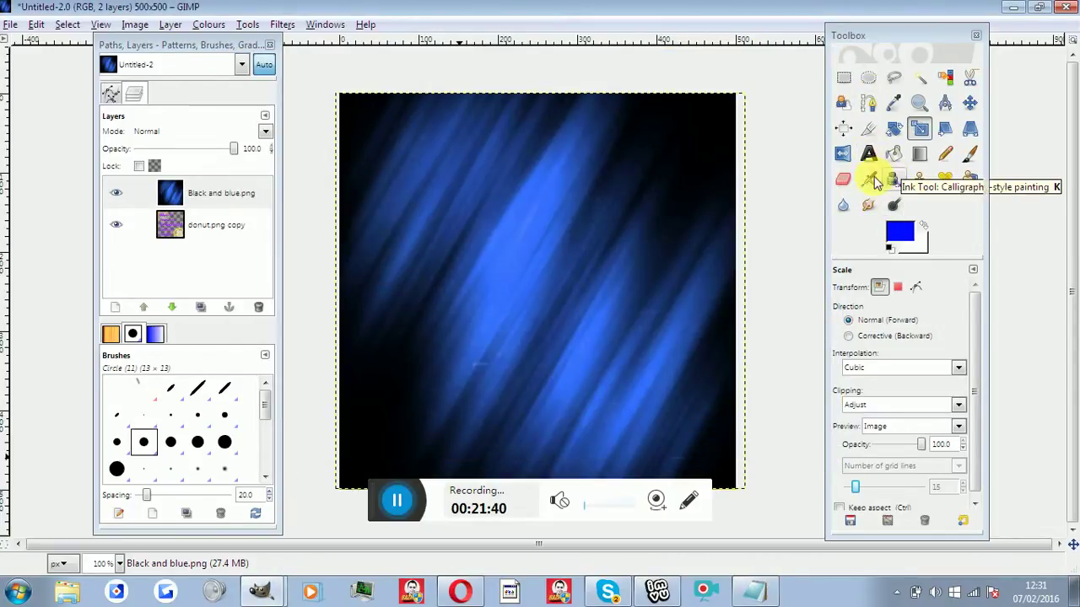
Step: Sample a muted blue from the streaks as the foreground colour with the Colour Picker
left_click(896, 105)
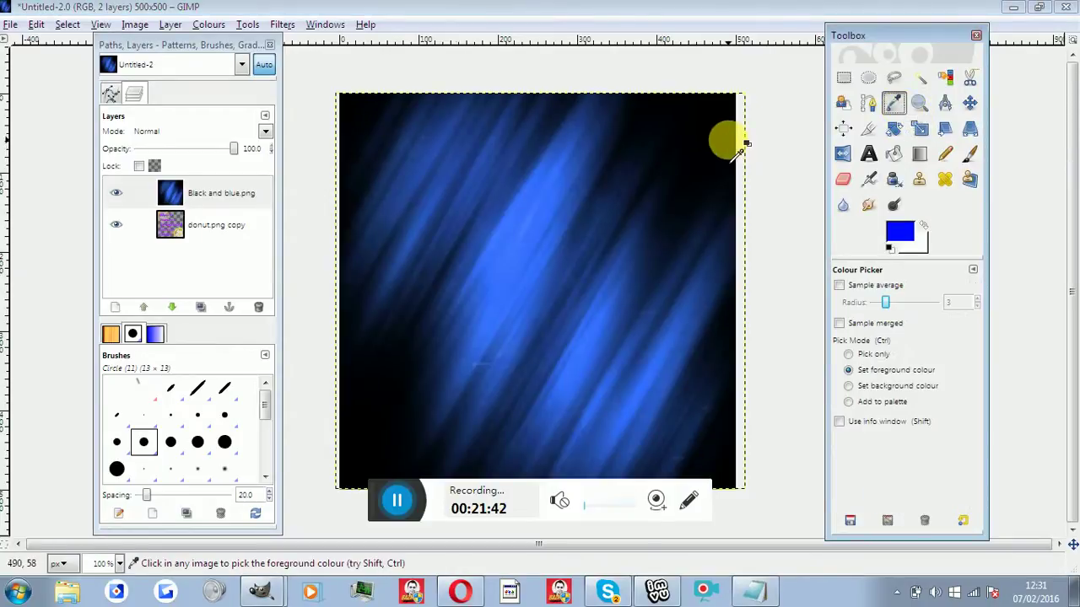
left_click(589, 179)
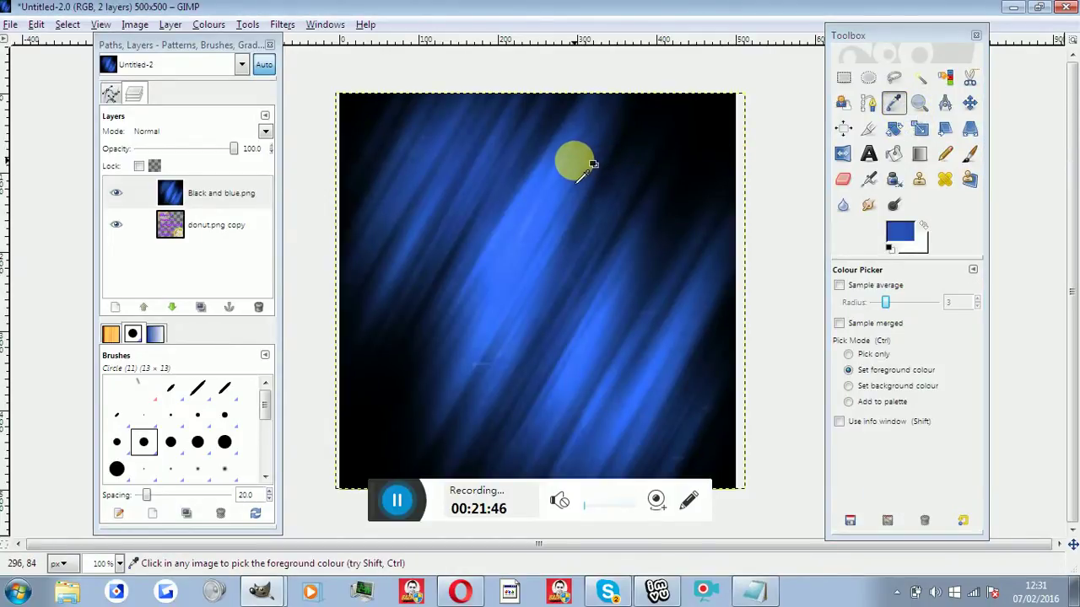
left_click(212, 196)
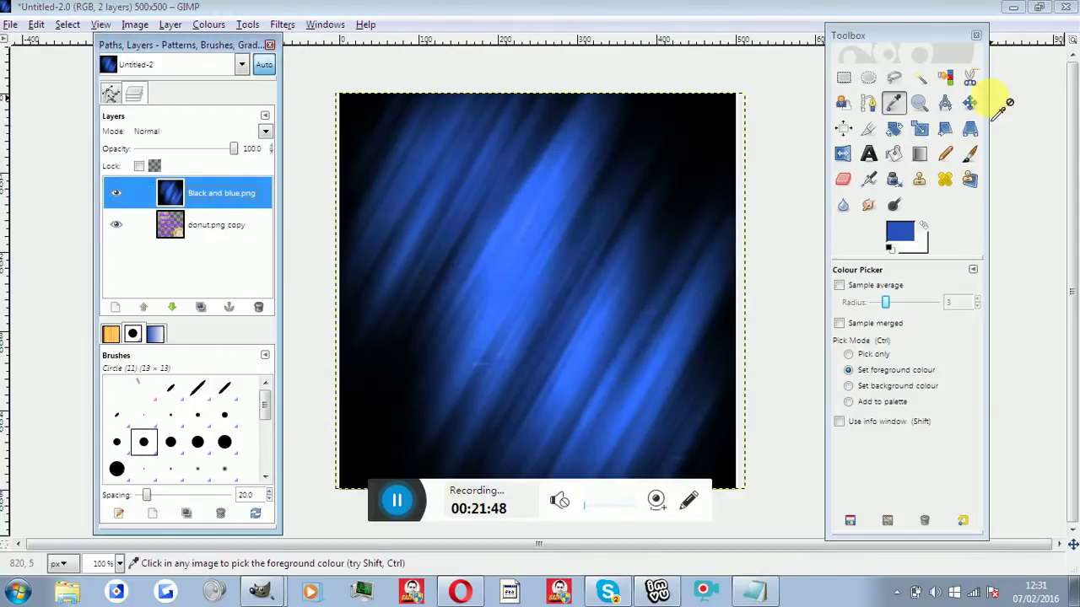
left_click(945, 77)
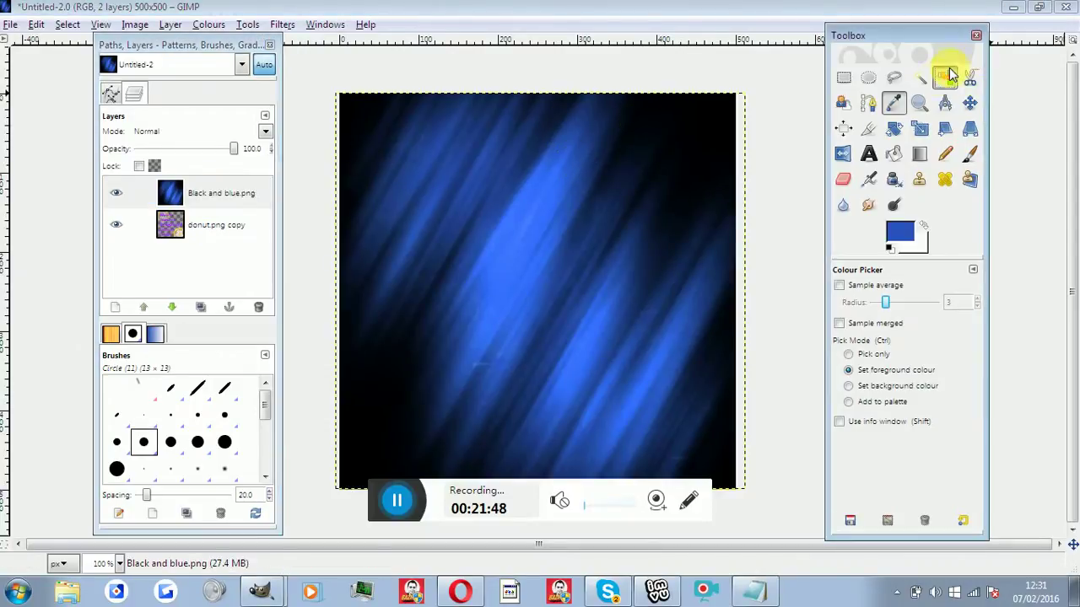
Step: Select the blue streak areas by colour and clear them to transparency
left_click(581, 174)
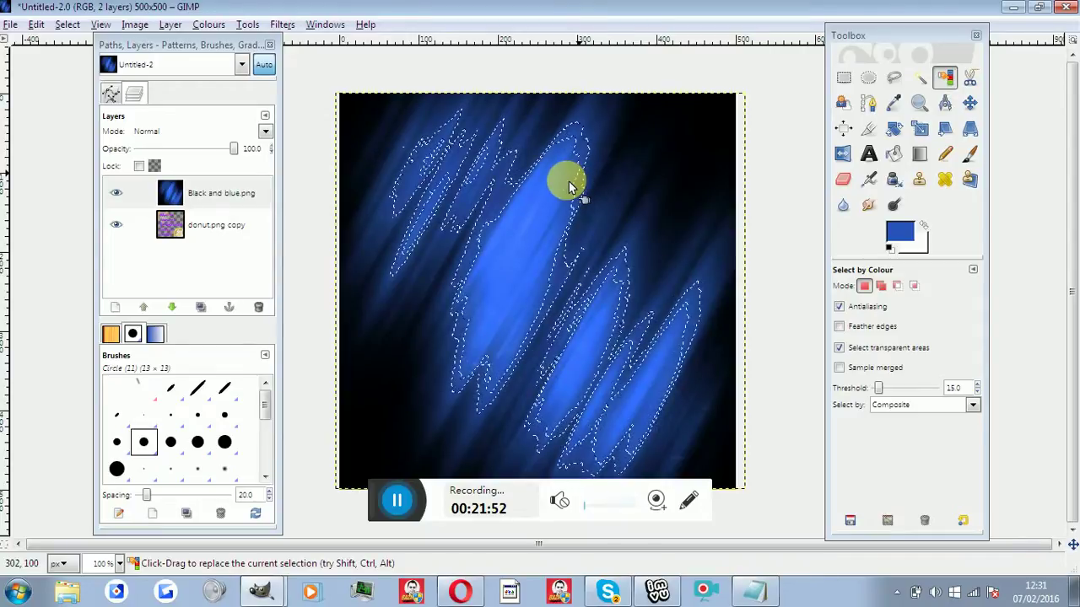
right_click(567, 182)
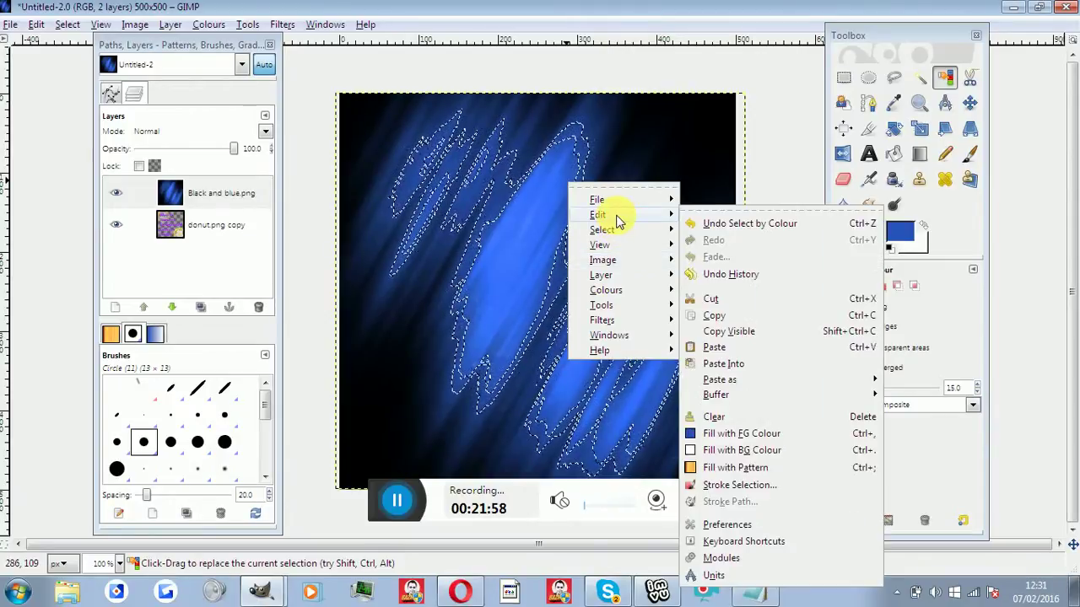
mouse_move(599, 215)
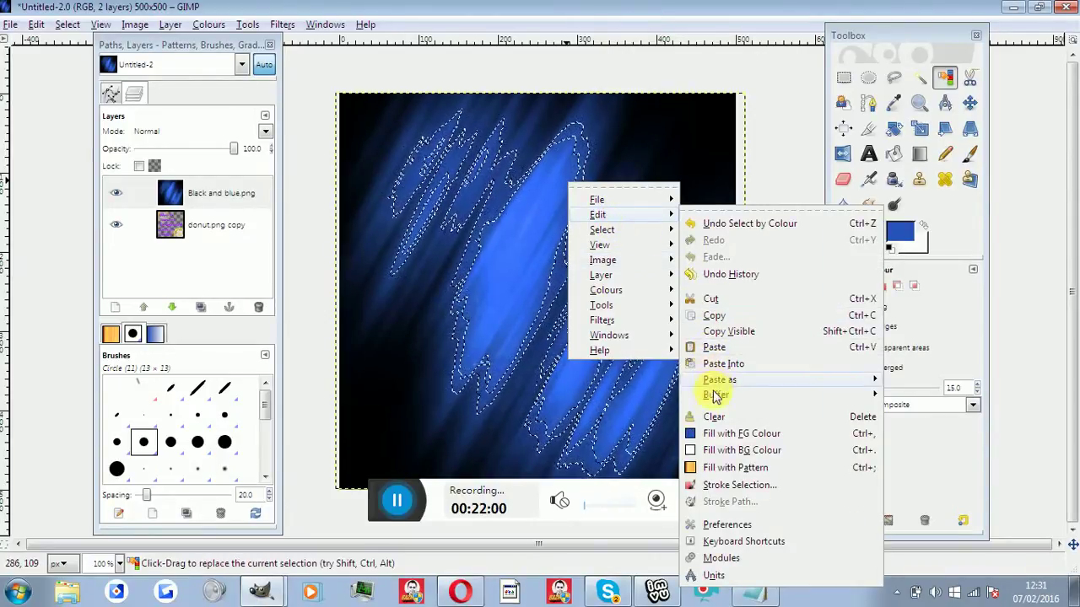
left_click(714, 417)
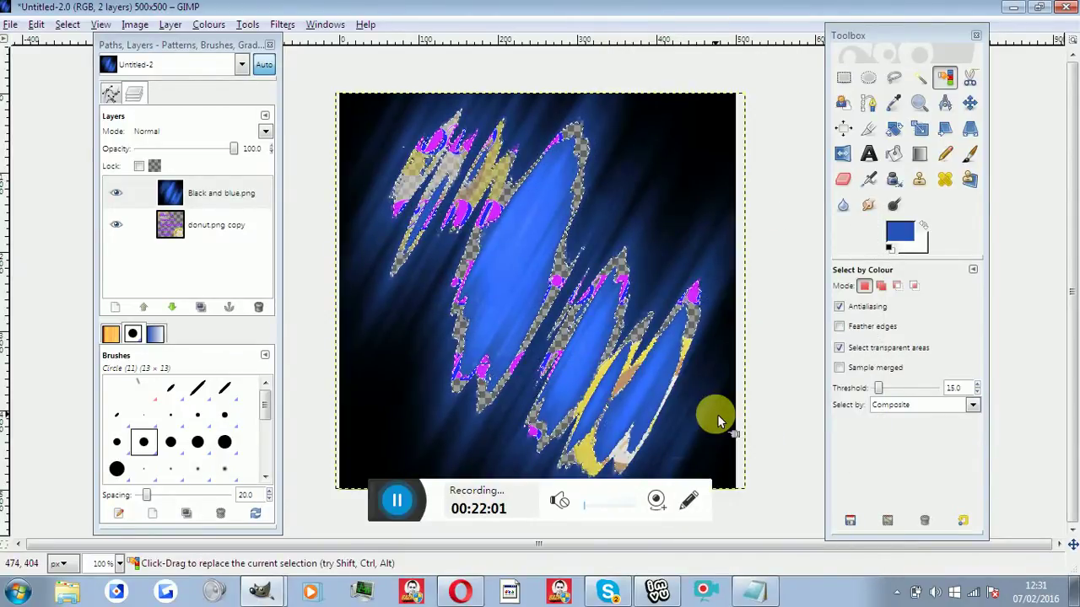
Step: Sample the dark navy, select and clear those areas, then deselect everything
left_click(893, 103)
left_click(429, 463)
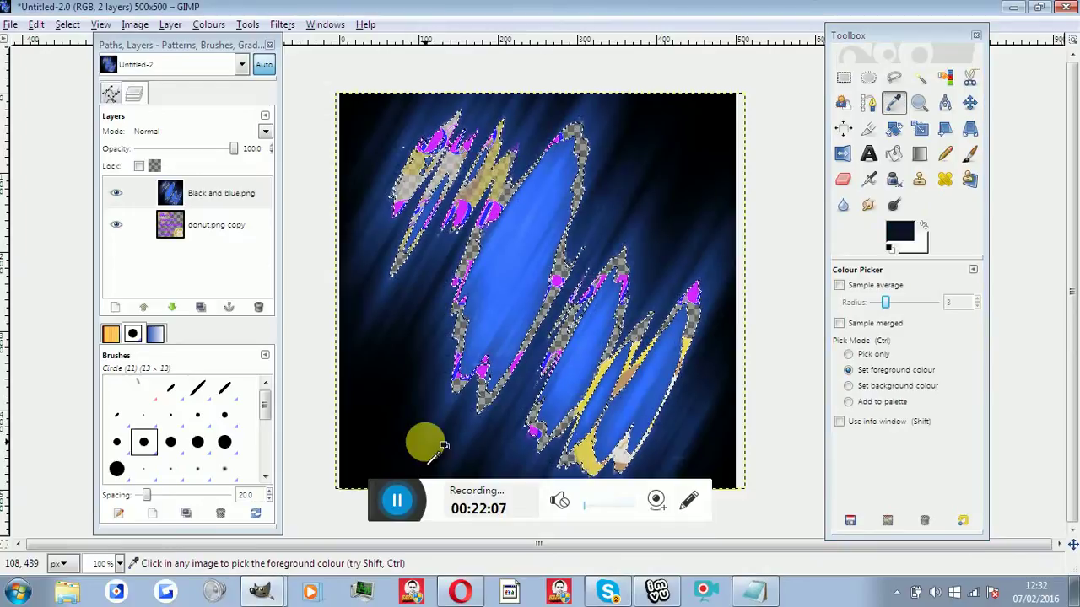
left_click(945, 77)
left_click(436, 433)
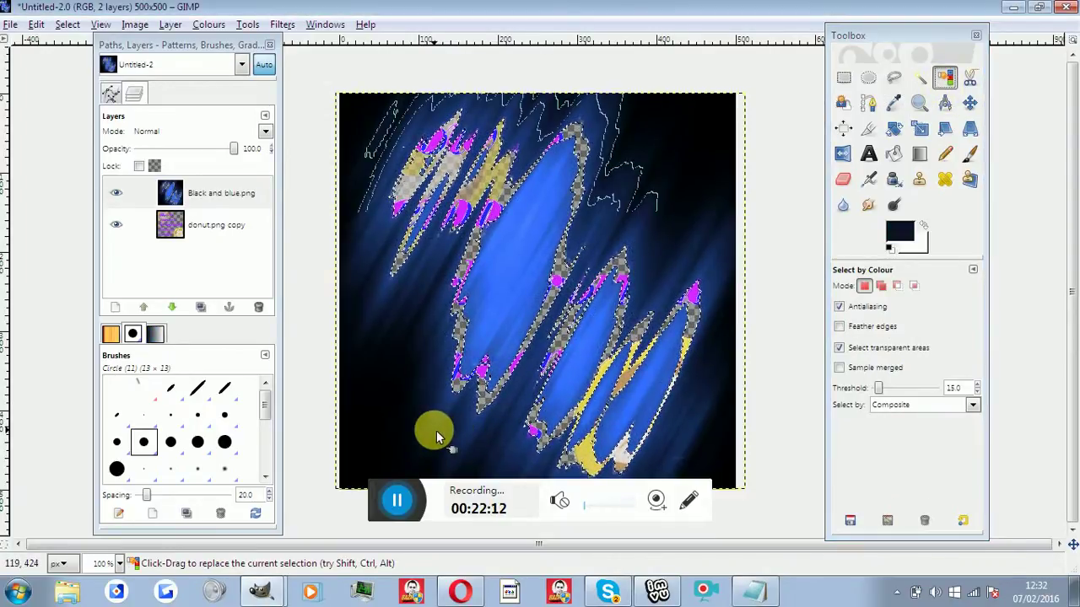
right_click(437, 435)
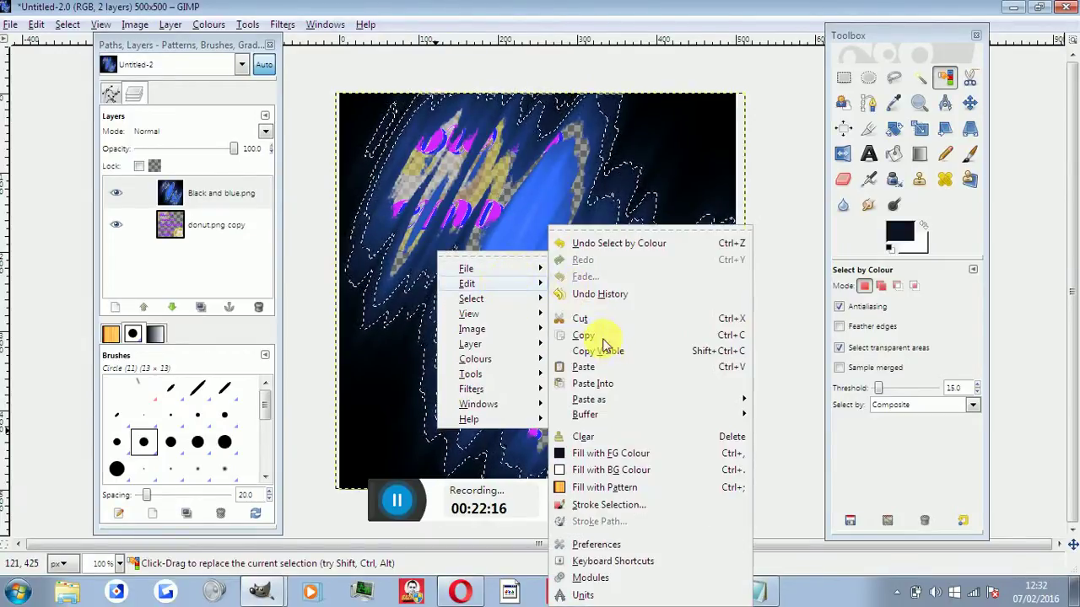
mouse_move(467, 283)
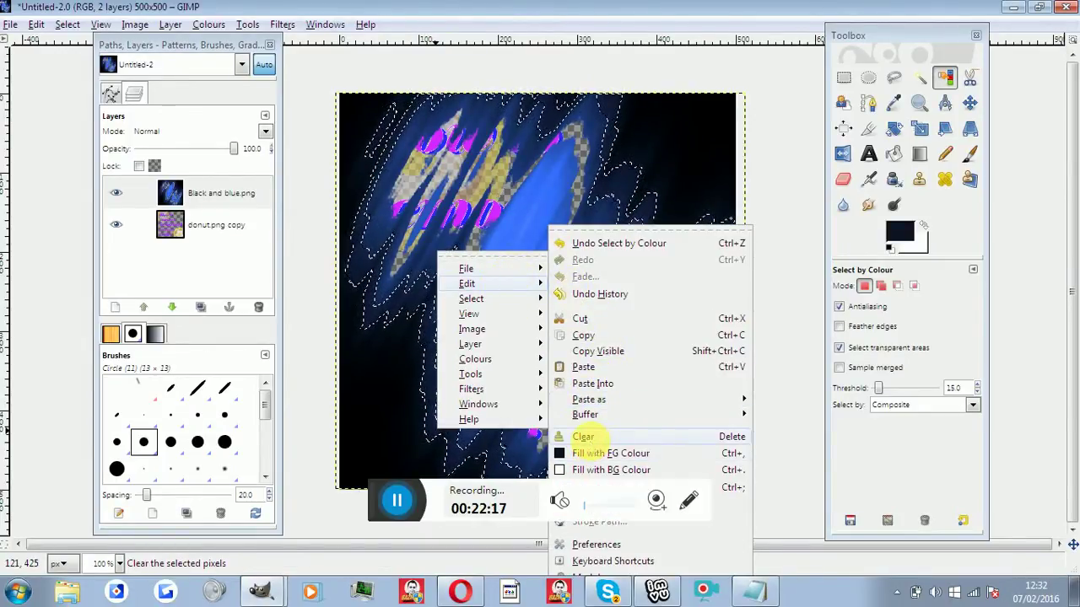
left_click(594, 440)
left_click(71, 25)
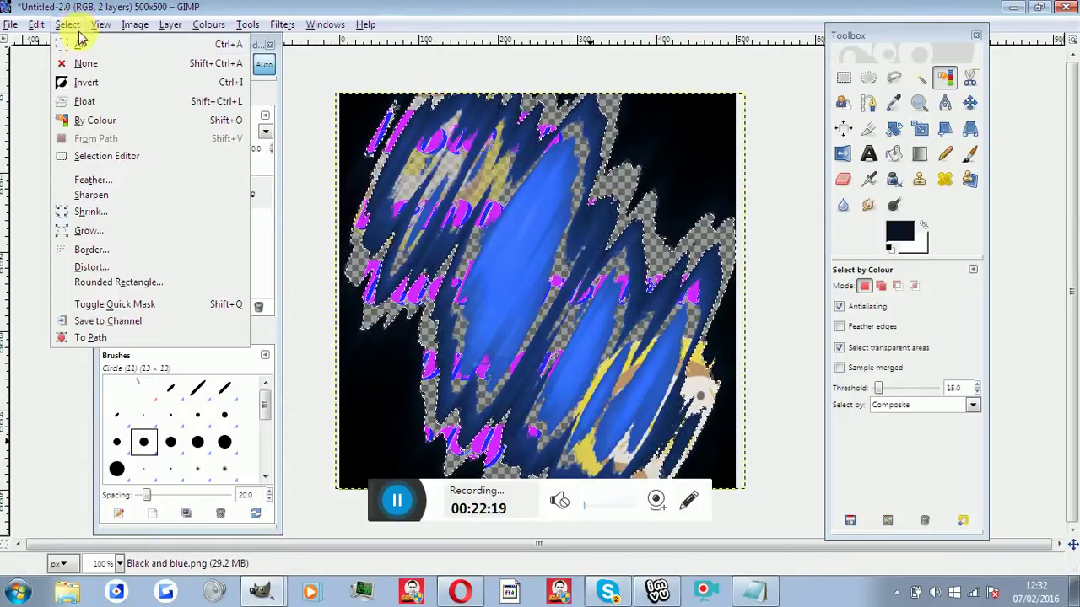
left_click(85, 63)
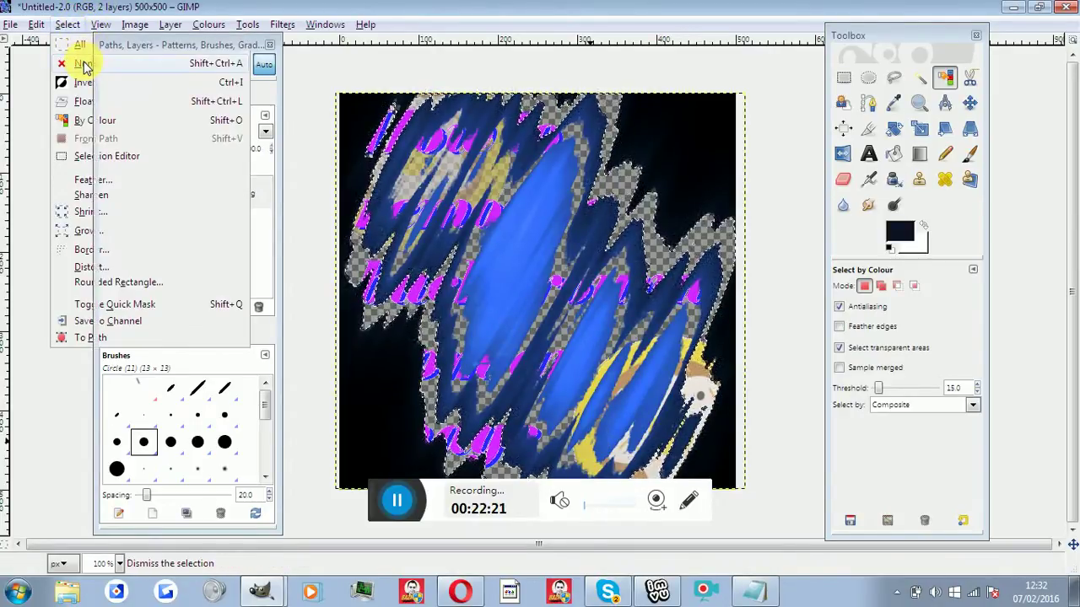
left_click(208, 24)
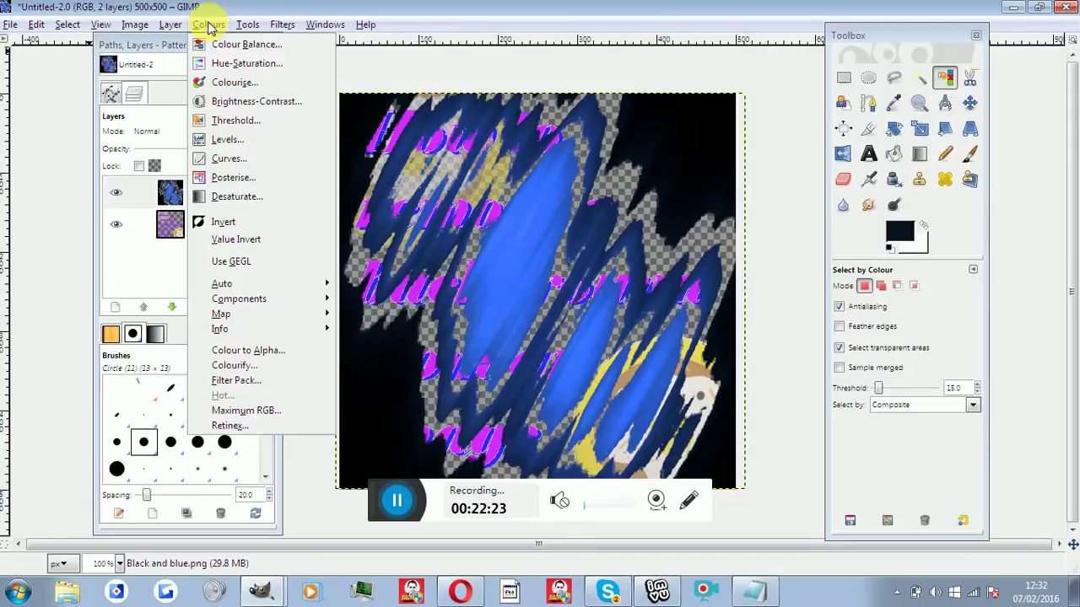
Step: Recolour the streak layer to teal with Hue-Saturation, keeping lightness at zero
left_click(244, 63)
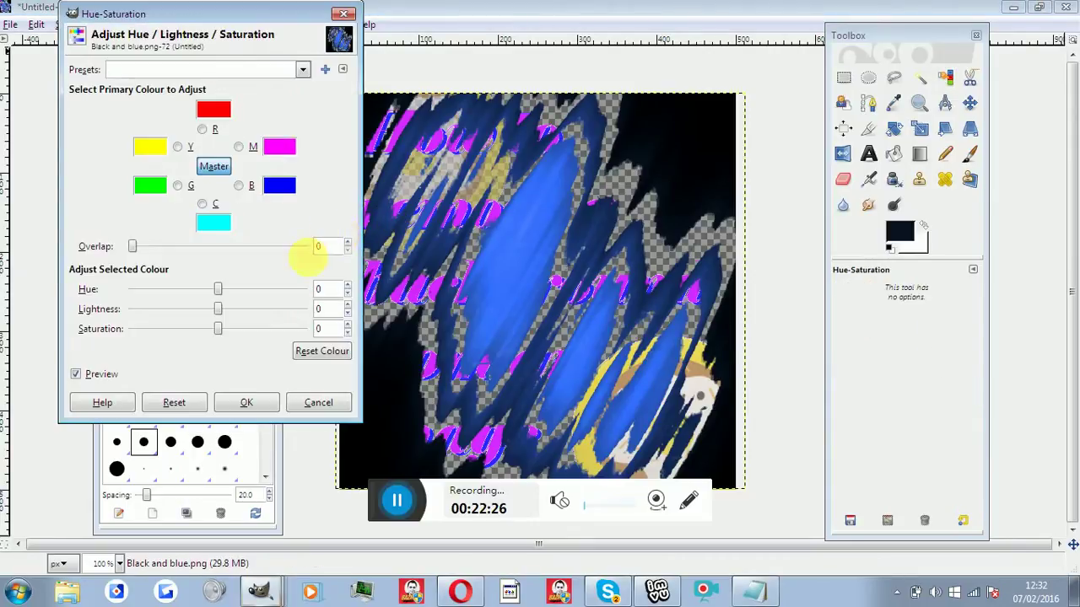
mouse_move(219, 312)
left_mouse_down()
mouse_move(259, 312)
mouse_move(270, 325)
left_mouse_up()
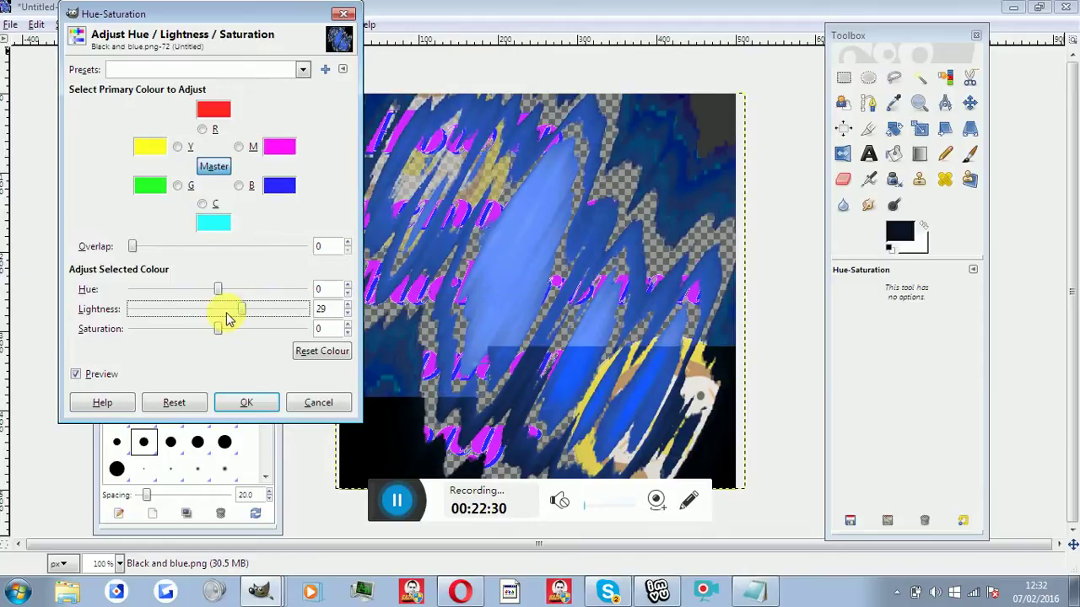
left_click(324, 351)
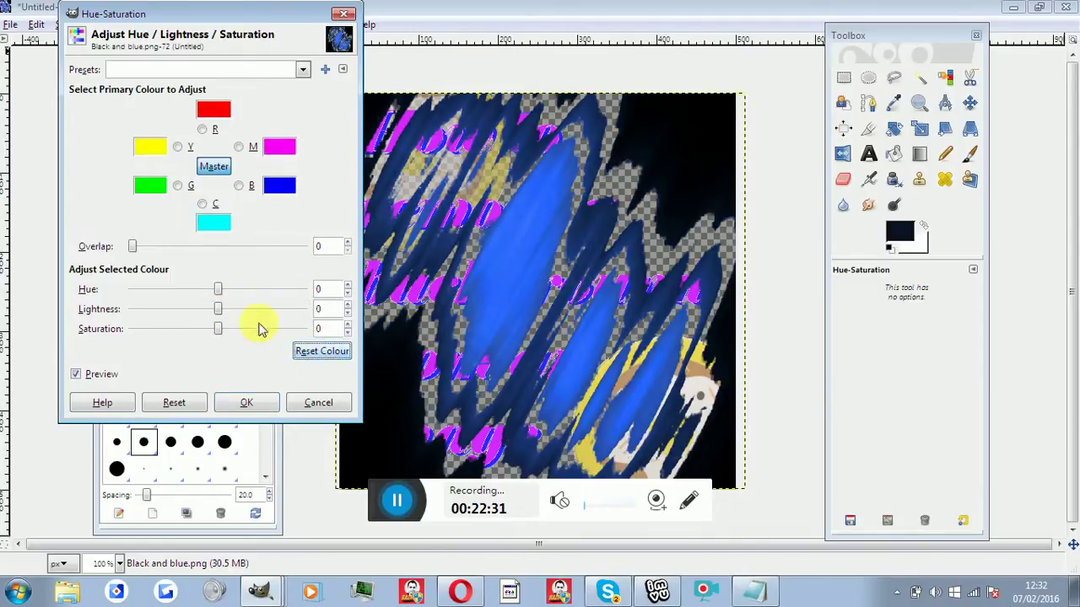
left_click_drag(212, 290, 199, 299)
scroll(198, 299, "up", 3)
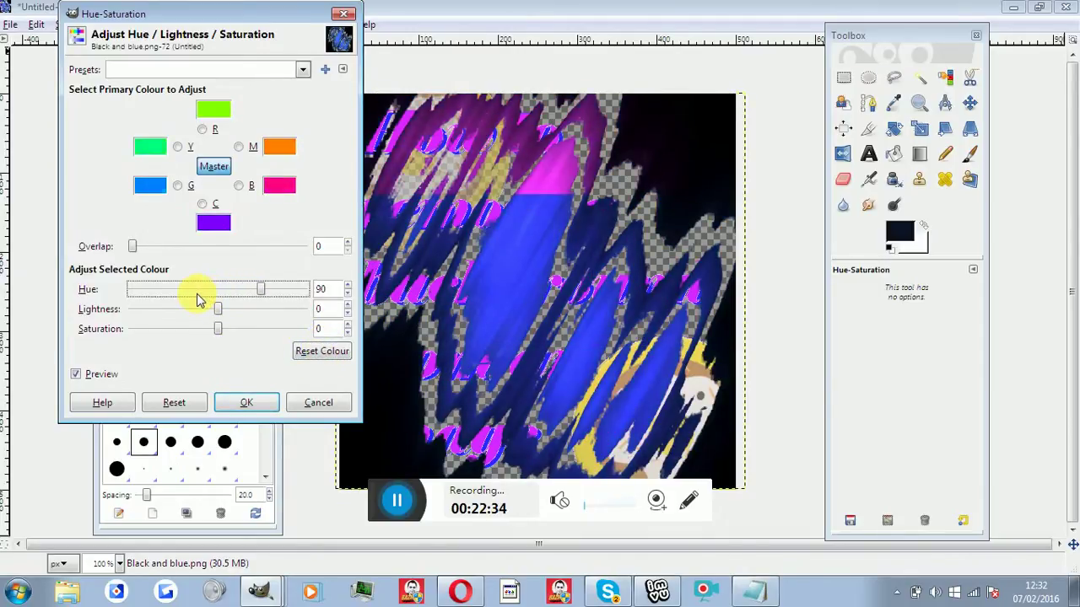
scroll(198, 299, "up", 3)
scroll(198, 297, "up", 2)
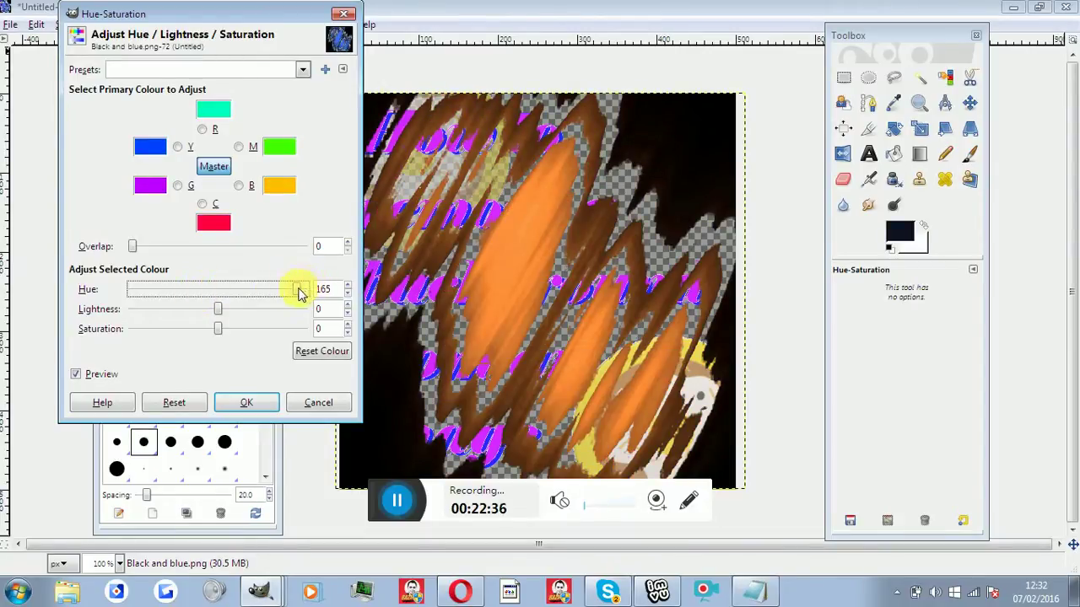
left_click_drag(299, 294, 188, 296)
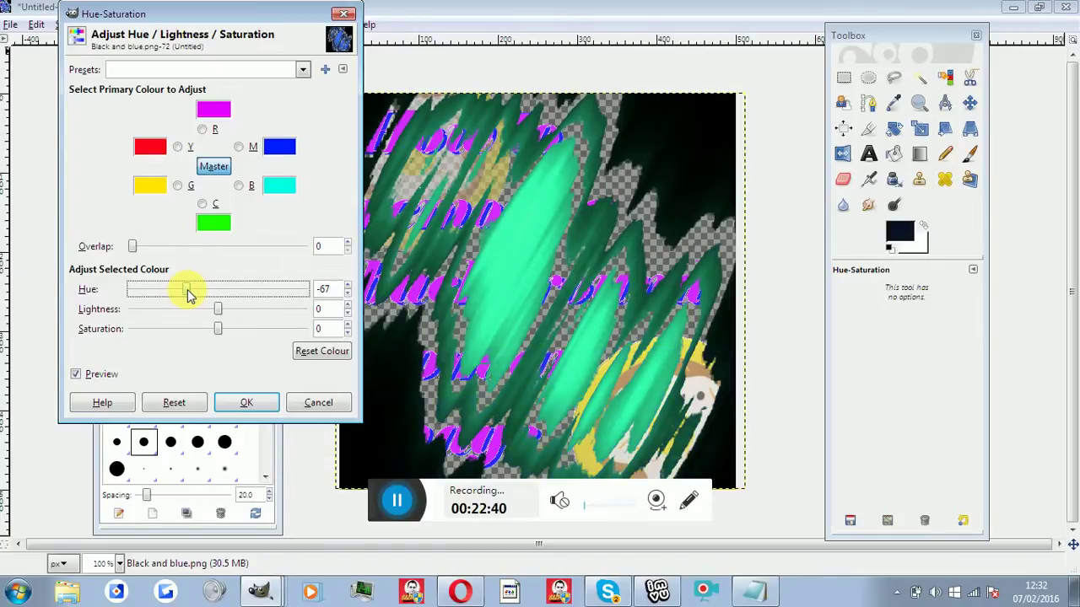
left_click(253, 403)
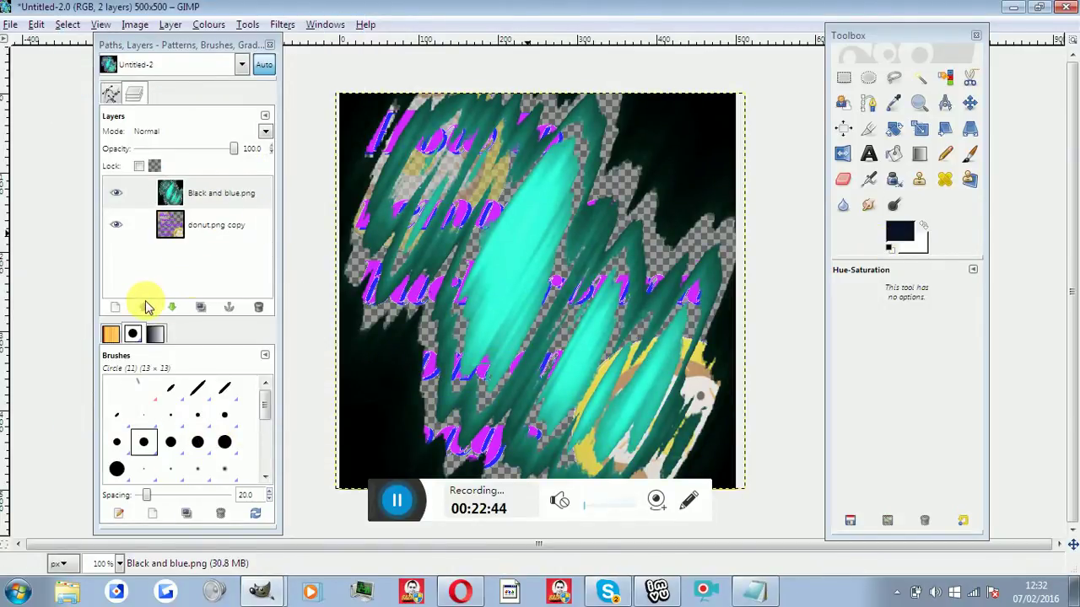
Step: Add a white-filled new layer below Black and blue.png and hide the streaks layer
left_click(124, 311)
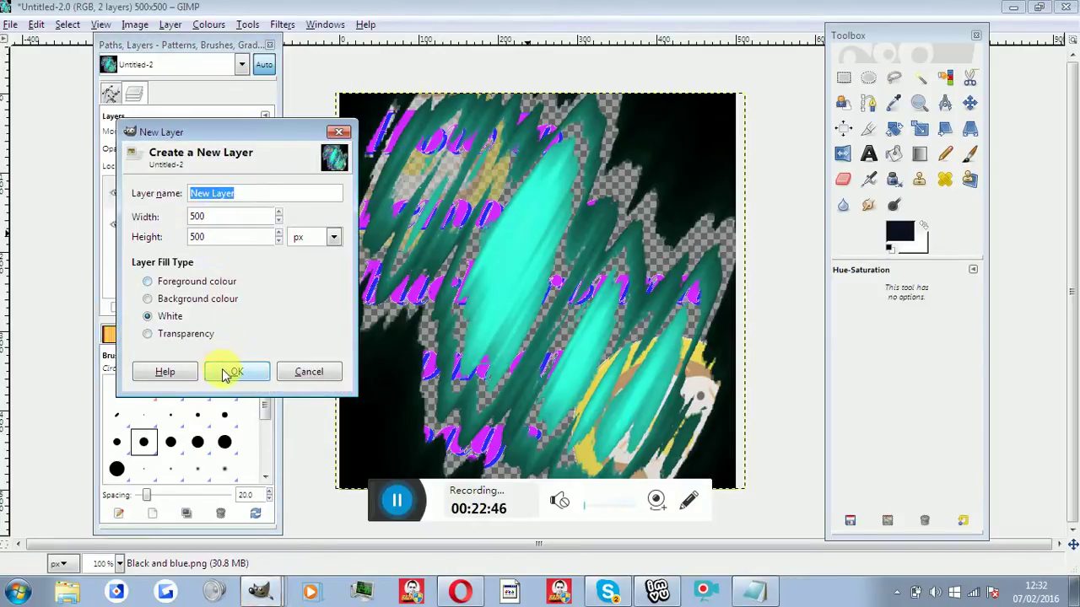
left_click(228, 372)
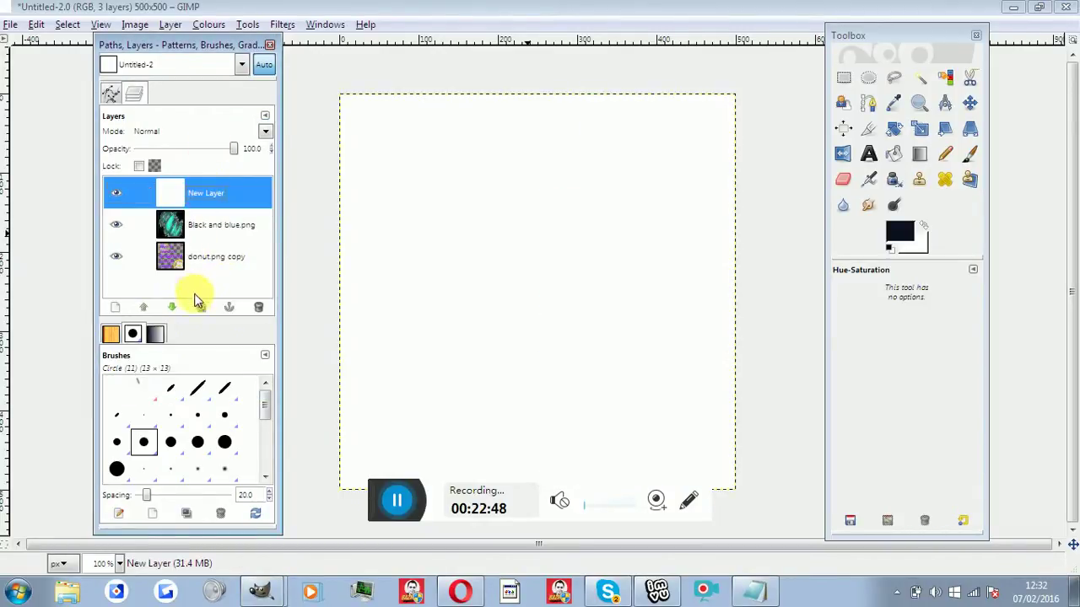
left_click(171, 307)
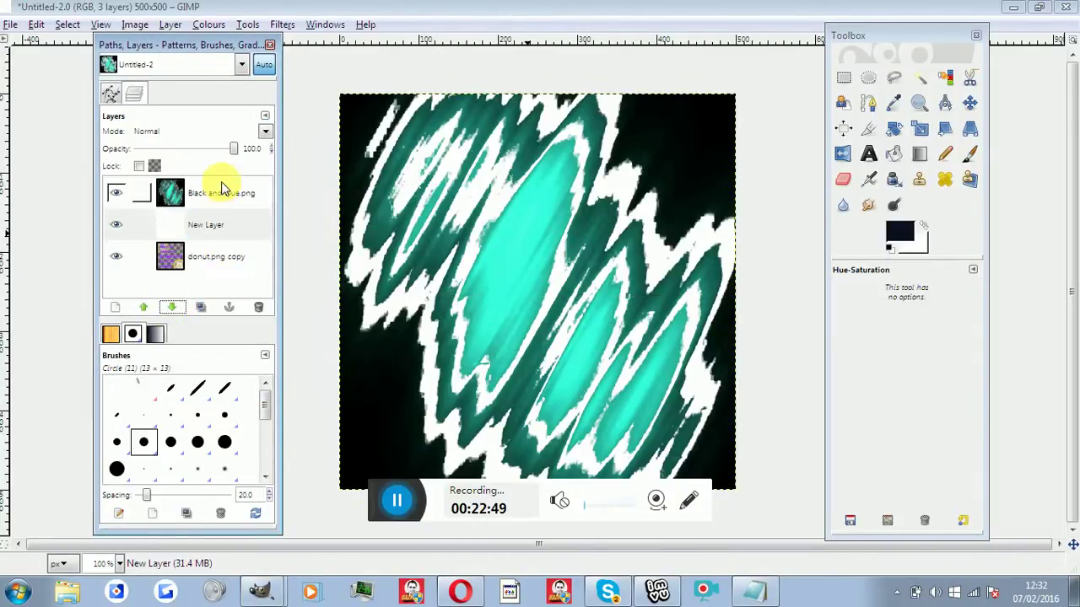
left_click(114, 193)
Step: Set up the Paintbrush with yellow foreground and the soft Circle Fuzzy (19) brush
left_click(970, 153)
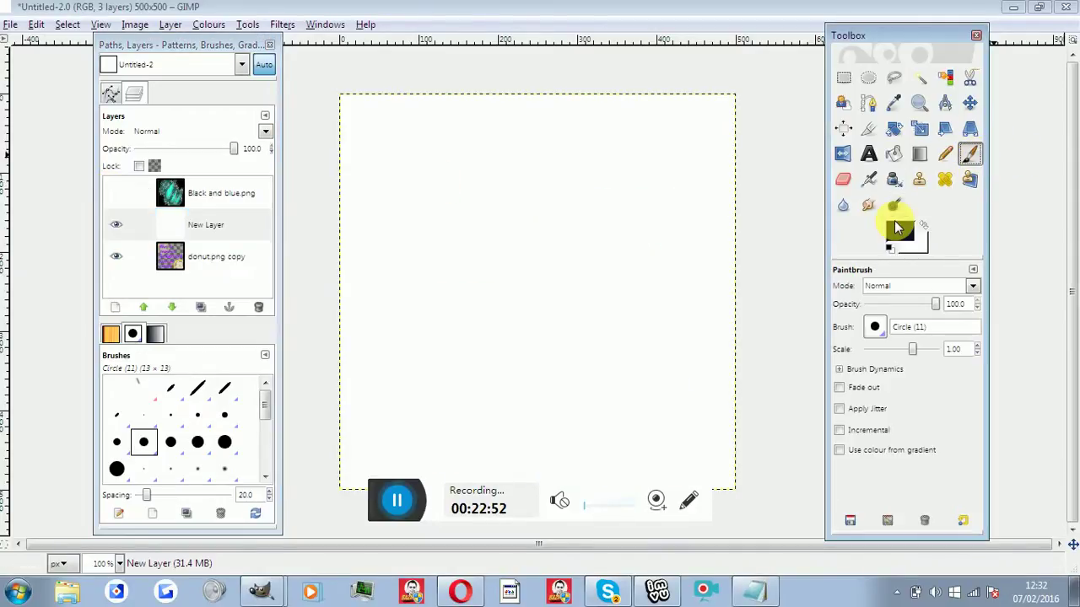
left_click(899, 231)
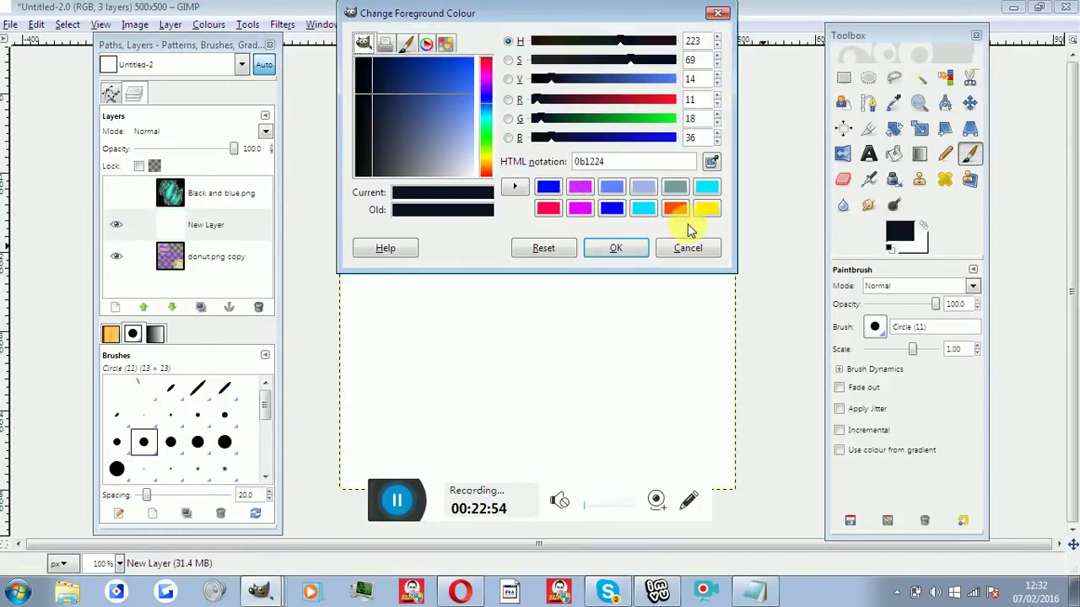
left_click(706, 209)
left_click(618, 247)
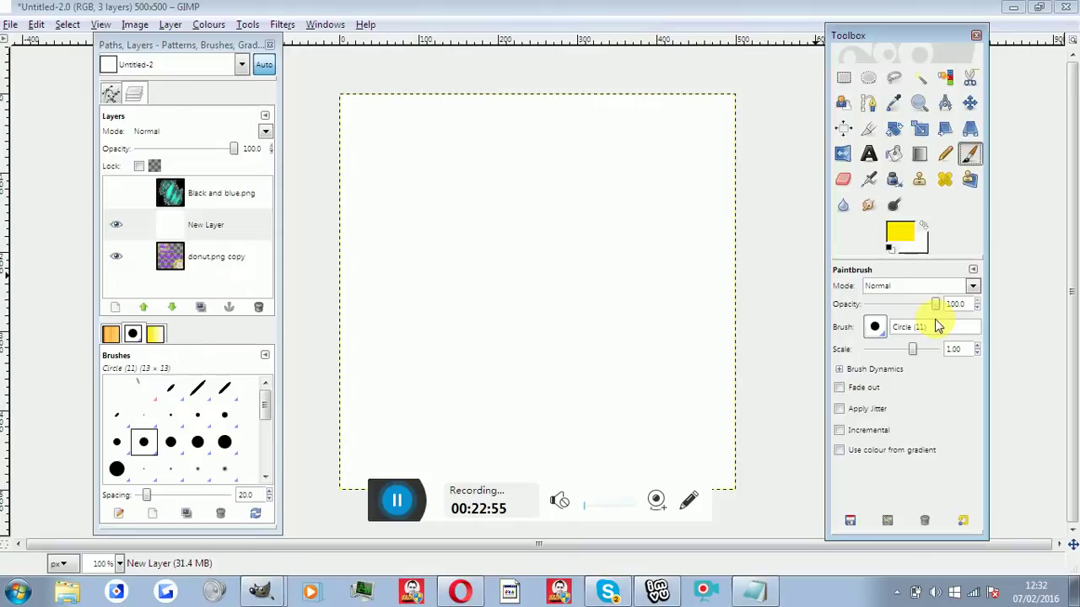
left_click(878, 328)
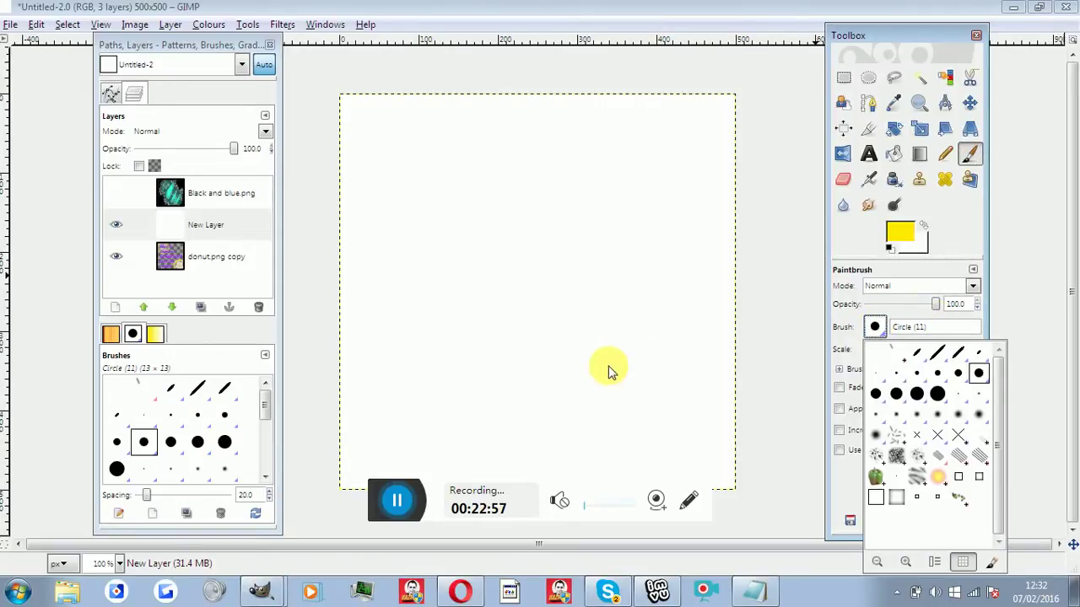
left_click(860, 442)
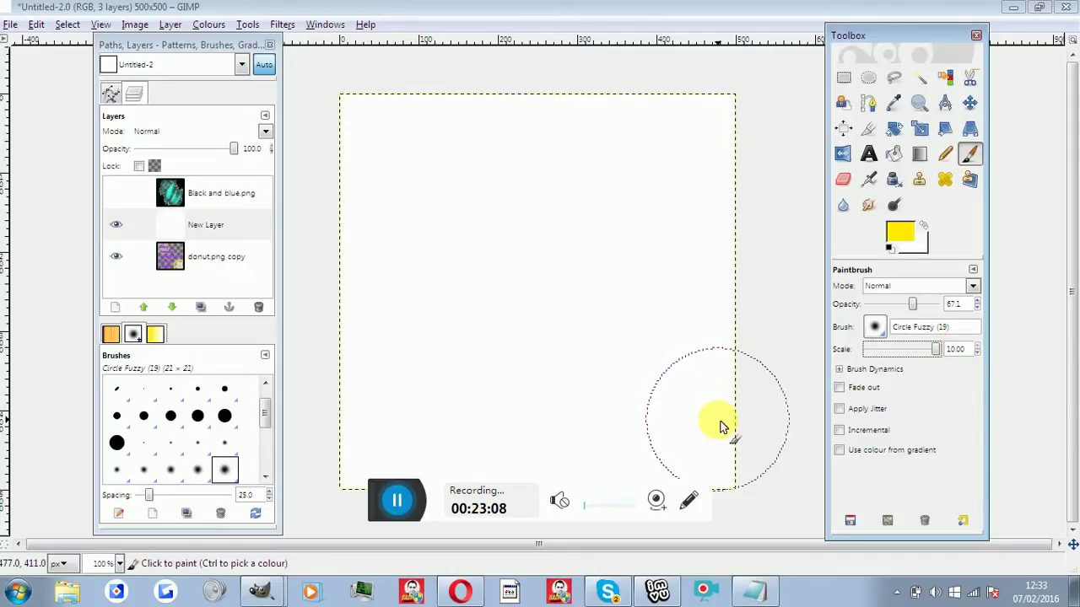
Step: Paint fuzzy yellow dabs at the lower right, upper left, upper right and left of the canvas
left_click(690, 439)
left_click(377, 201)
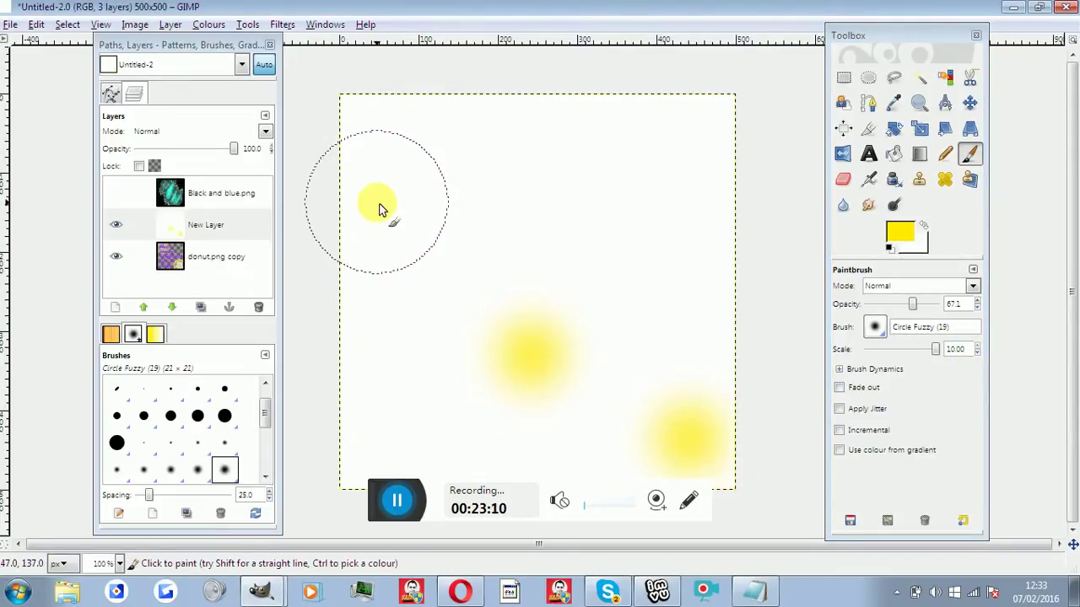
left_click(635, 172)
left_click(362, 361)
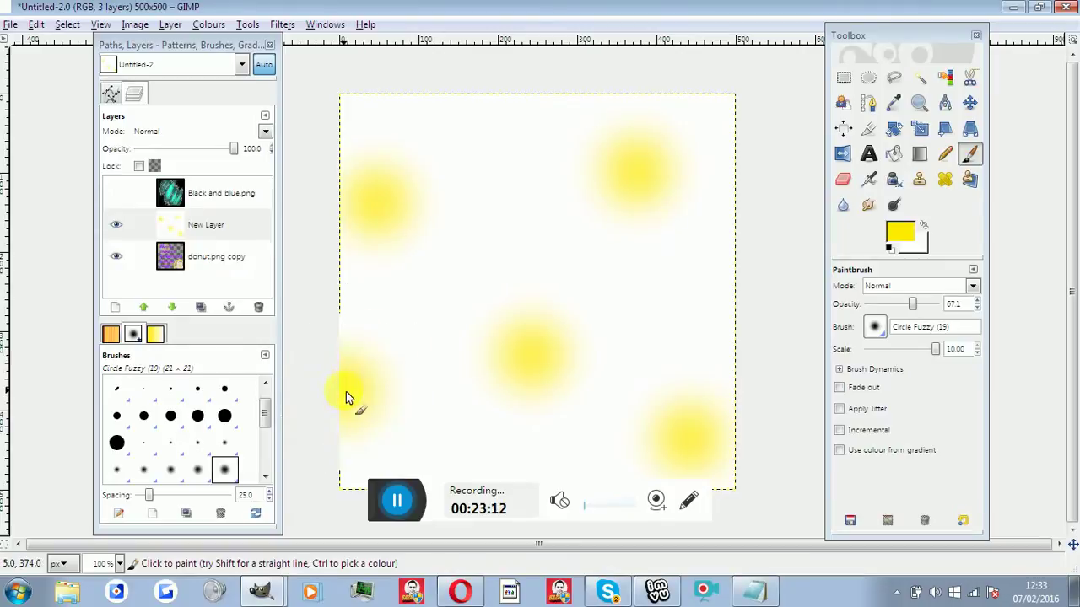
left_click(387, 500)
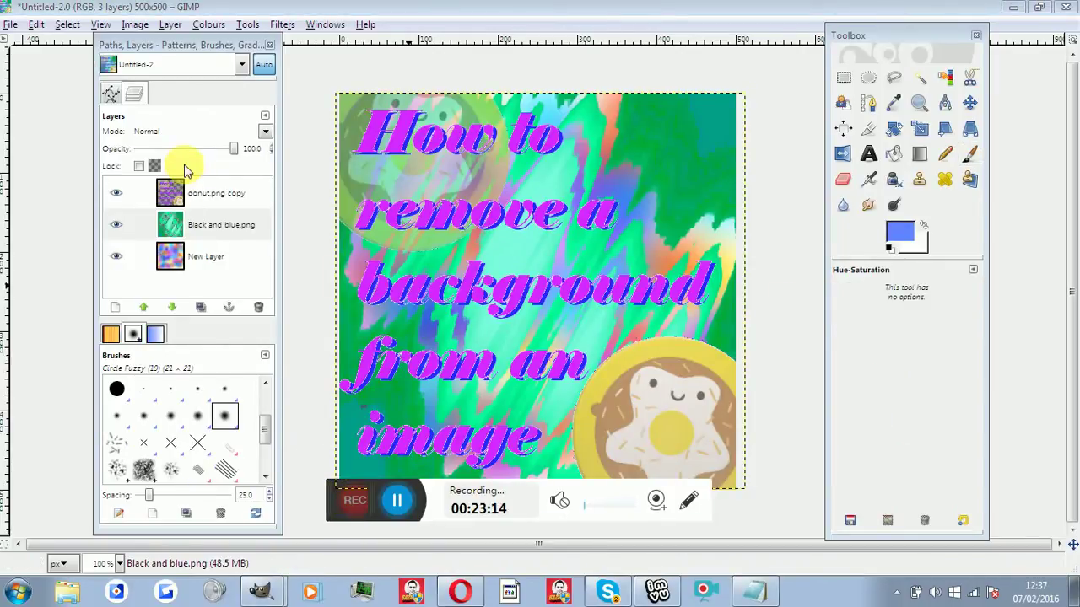
Step: Merge Down the donut.png copy layer twice so everything becomes a single layer
left_click(167, 191)
right_click(169, 192)
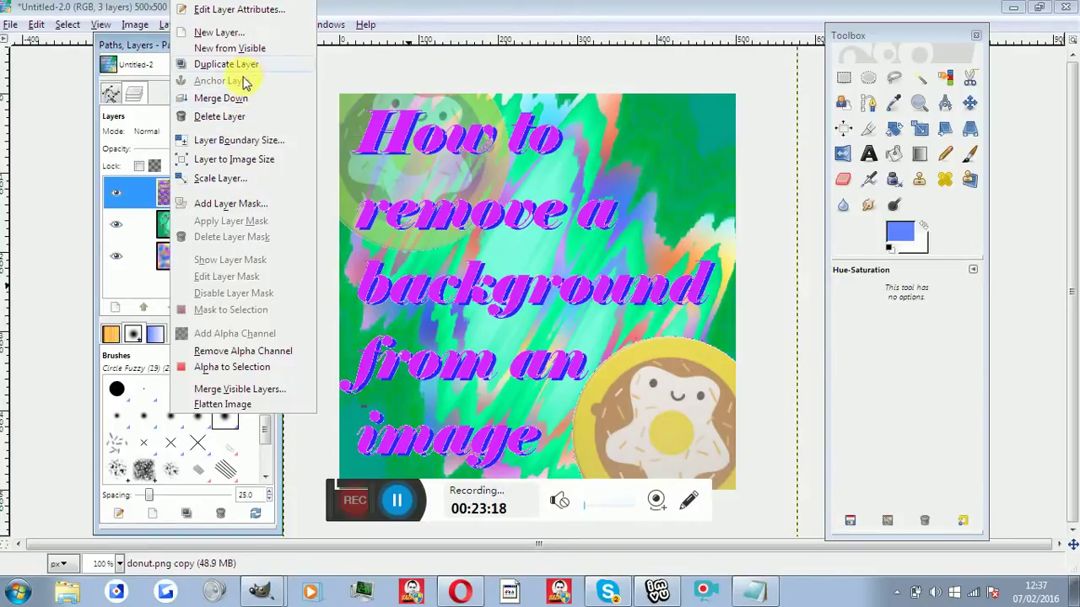
left_click(238, 100)
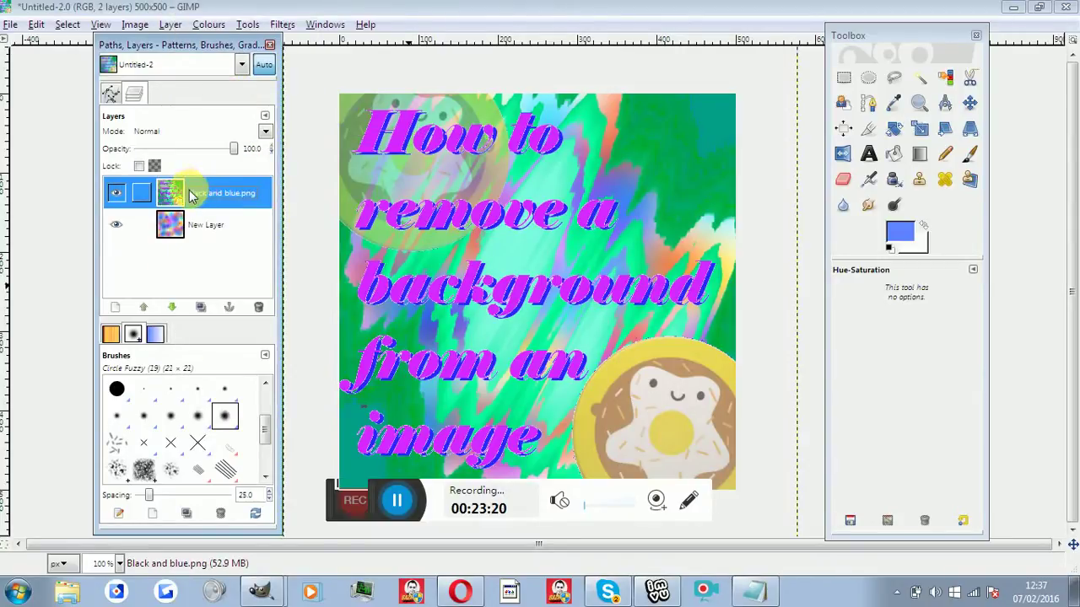
right_click(190, 192)
left_click(212, 291)
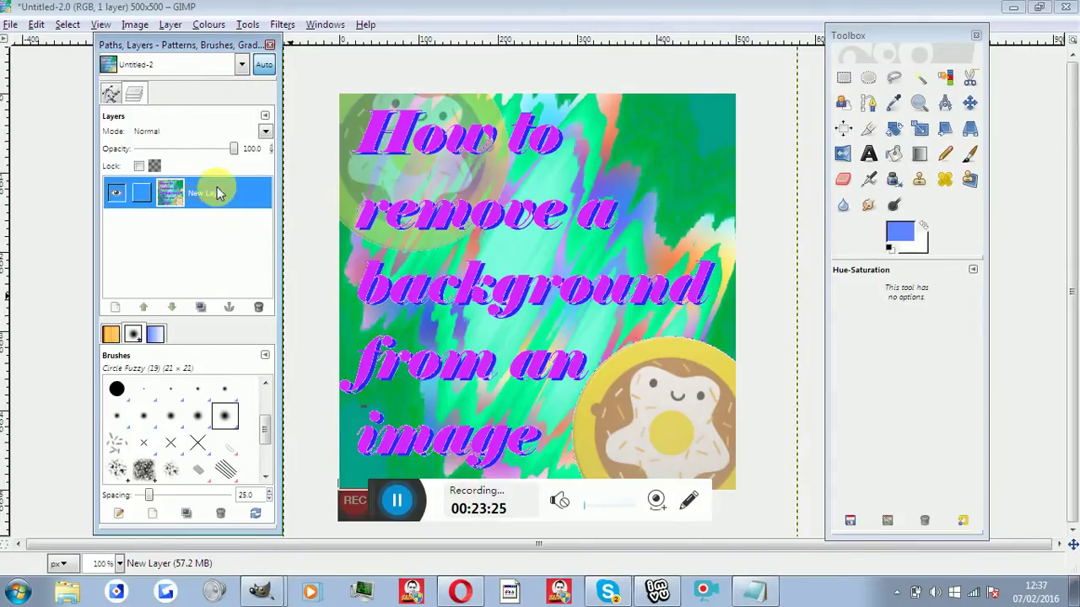
left_click(753, 590)
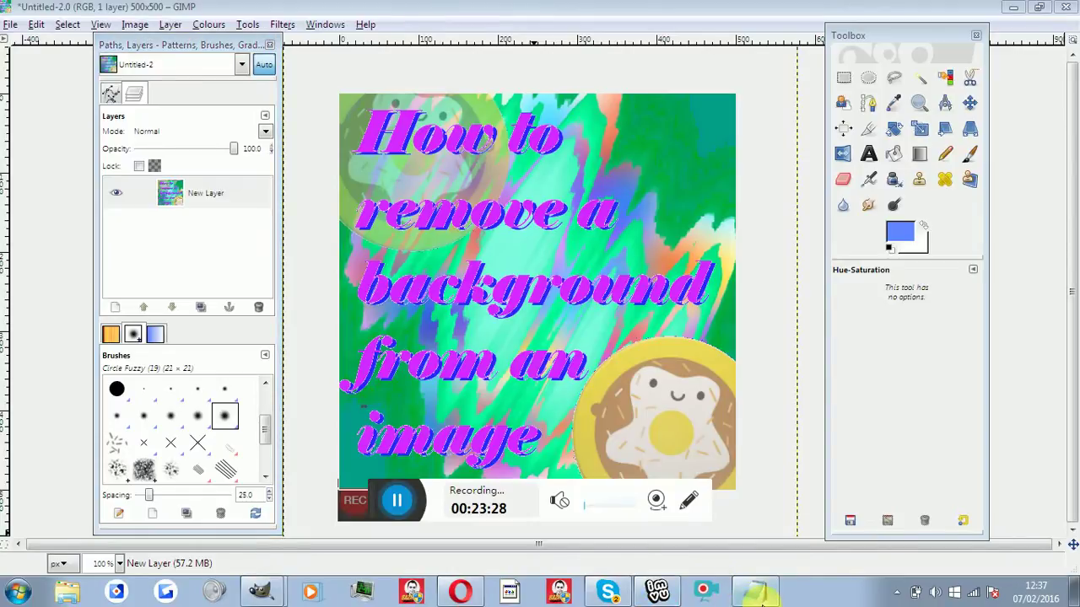
Step: Type a closing note about playing with backgrounds, ending 'hope you enjoyed the video', then select it
type("Si")
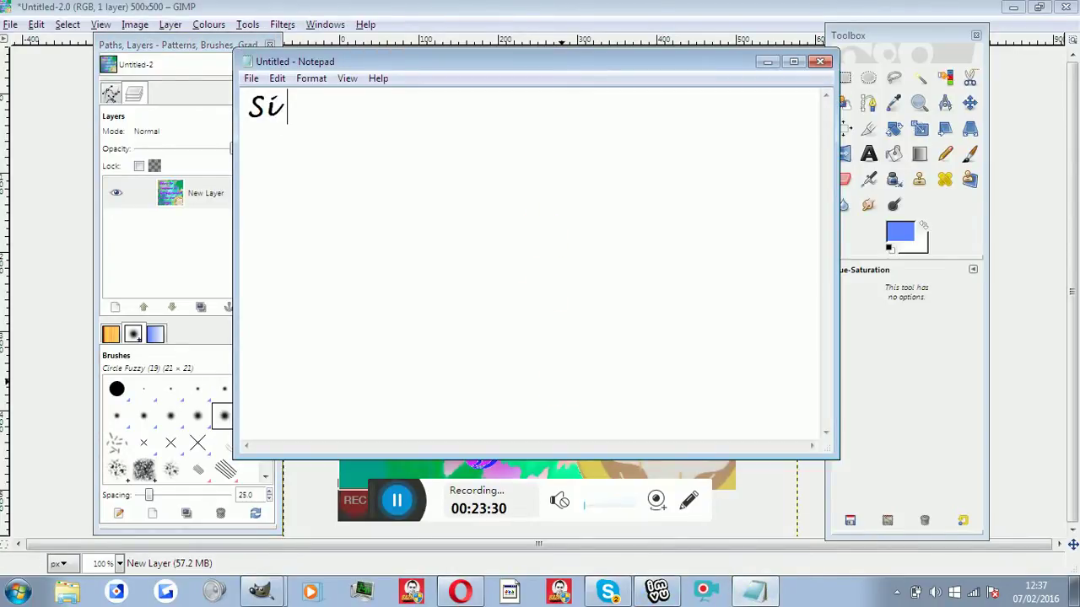
type("o I p")
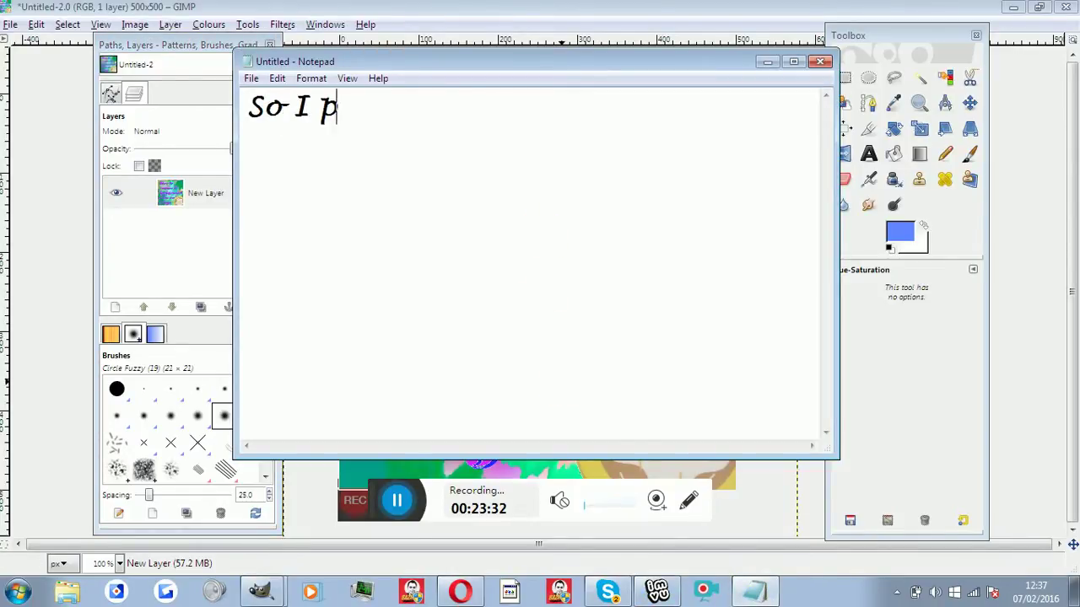
type("layed around wi")
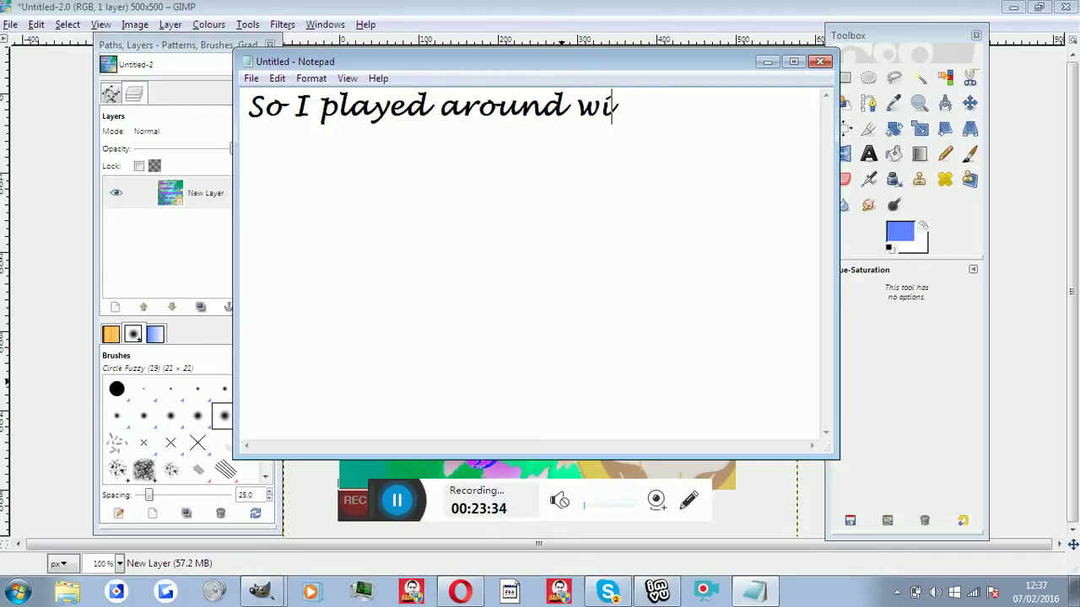
type("th it")
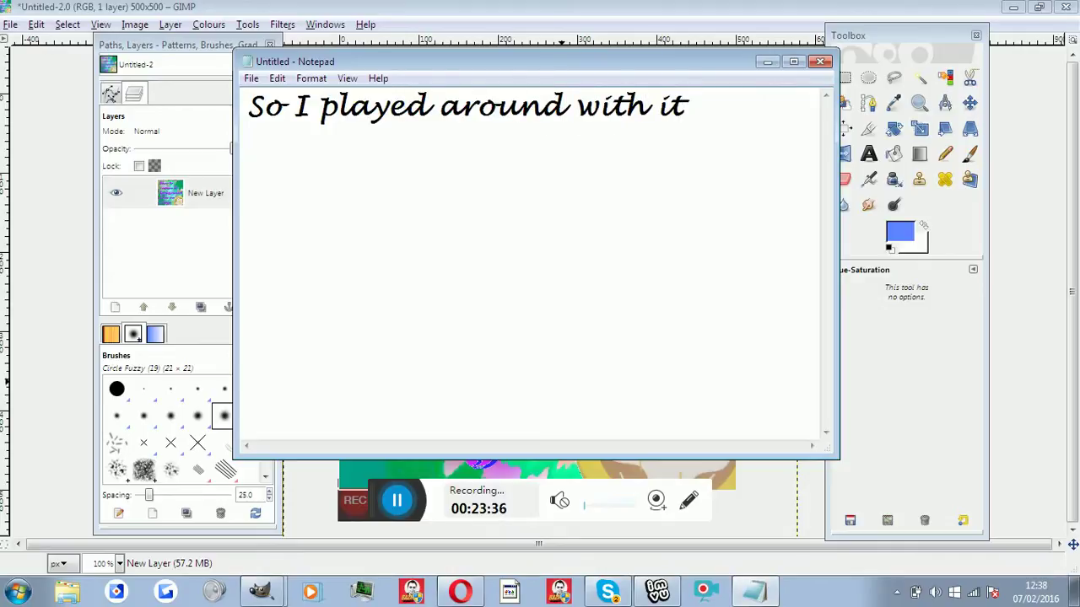
type(" g")
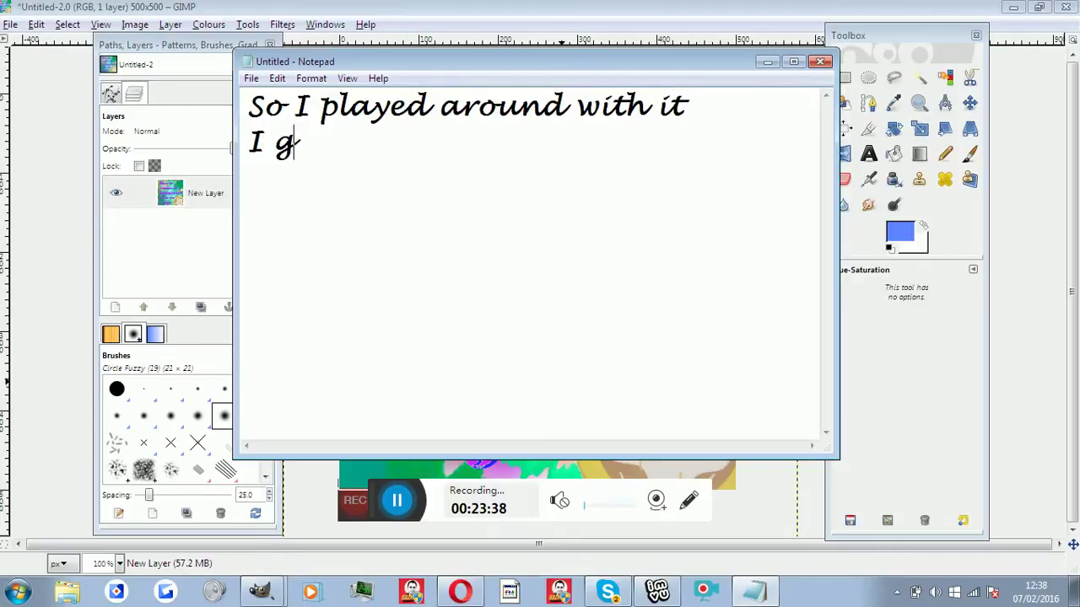
type("ot to how I l")
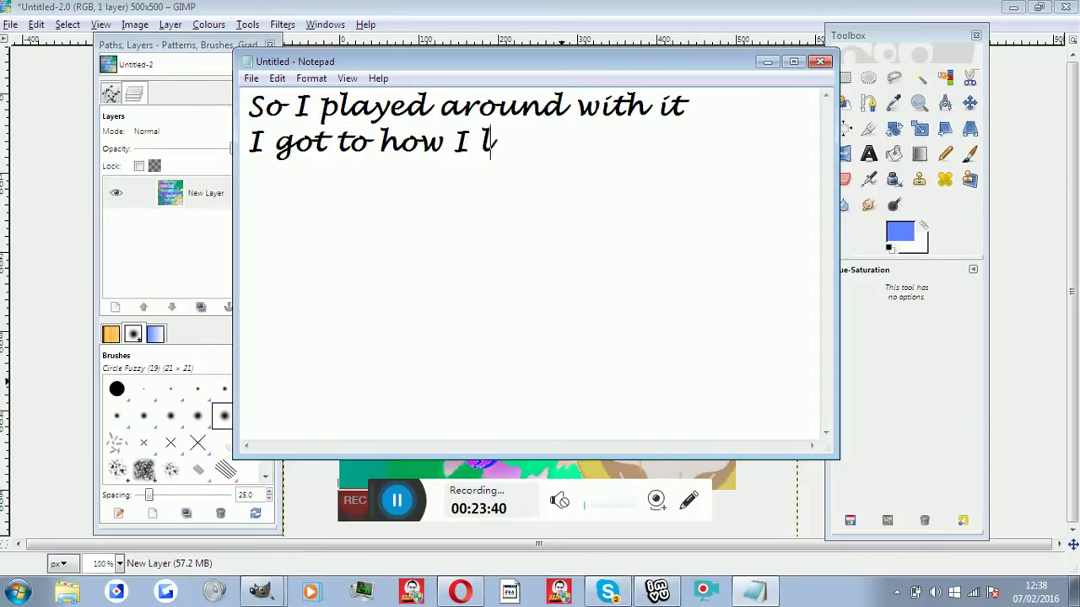
type("ike")
type("ut y")
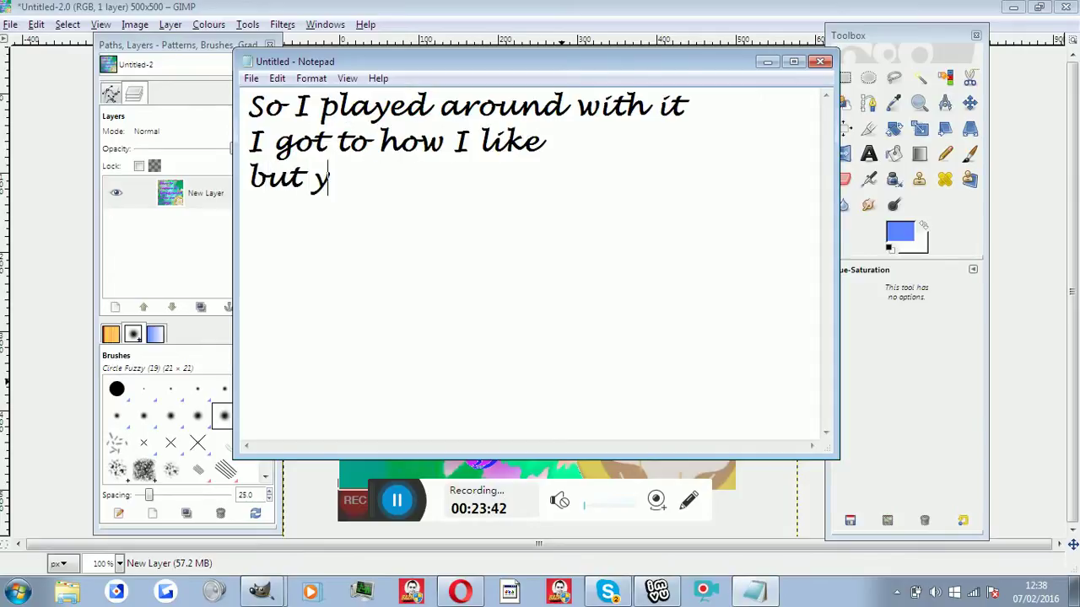
type("ou can also pl")
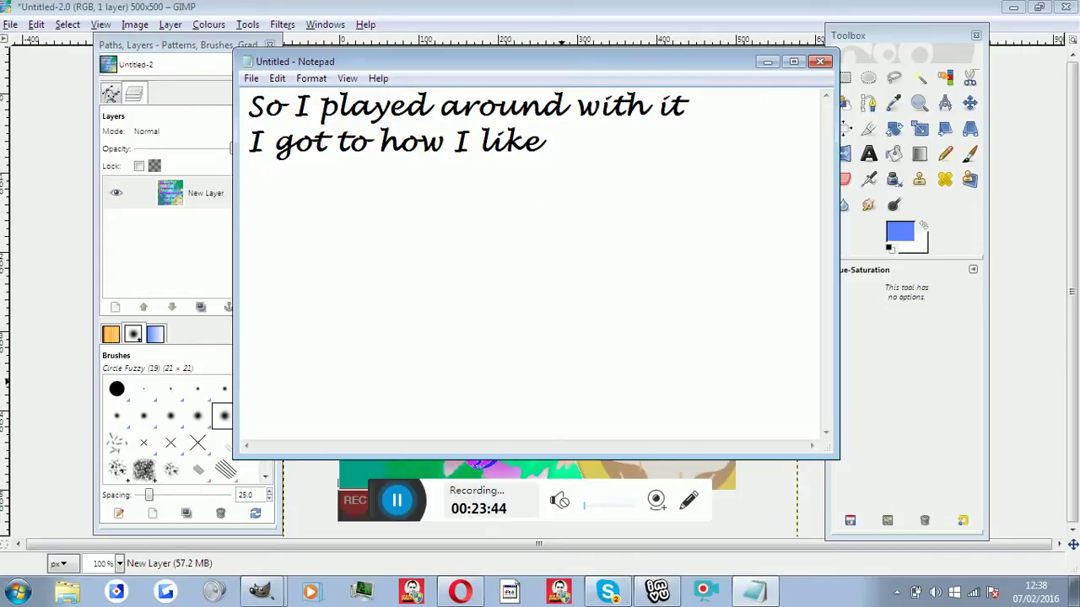
type("ay around with yo")
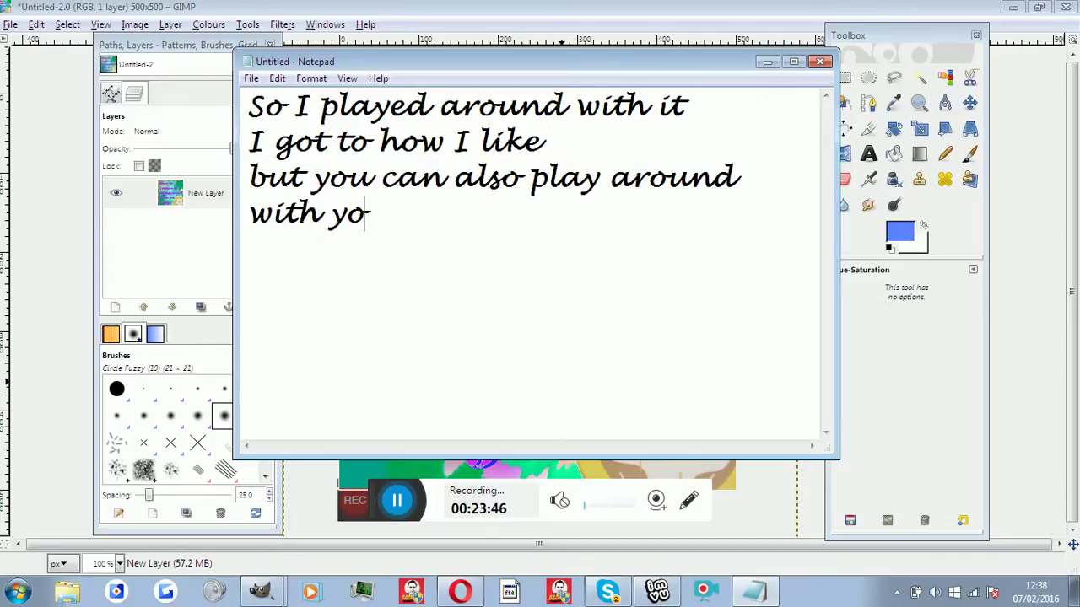
type("u own")
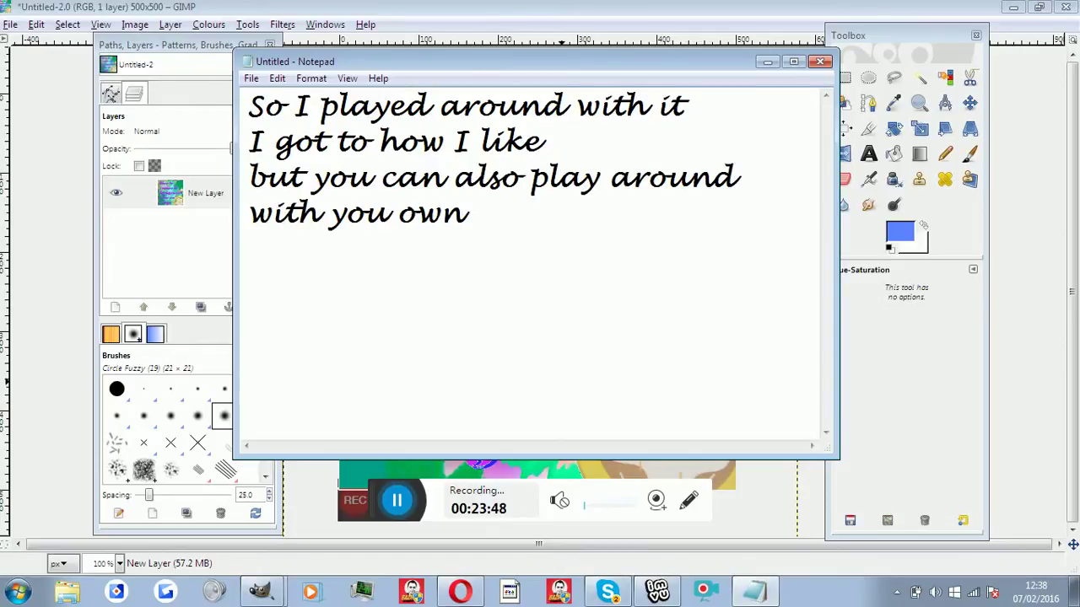
type(" backgrounds")
key("Return")
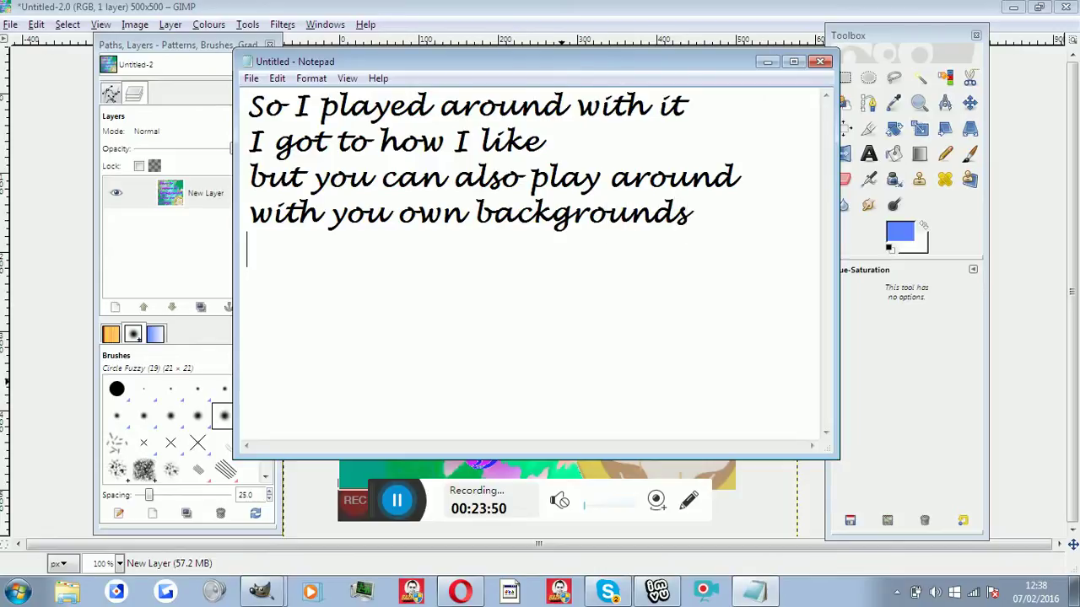
type("and a")
key("BackSpace")
type("make")
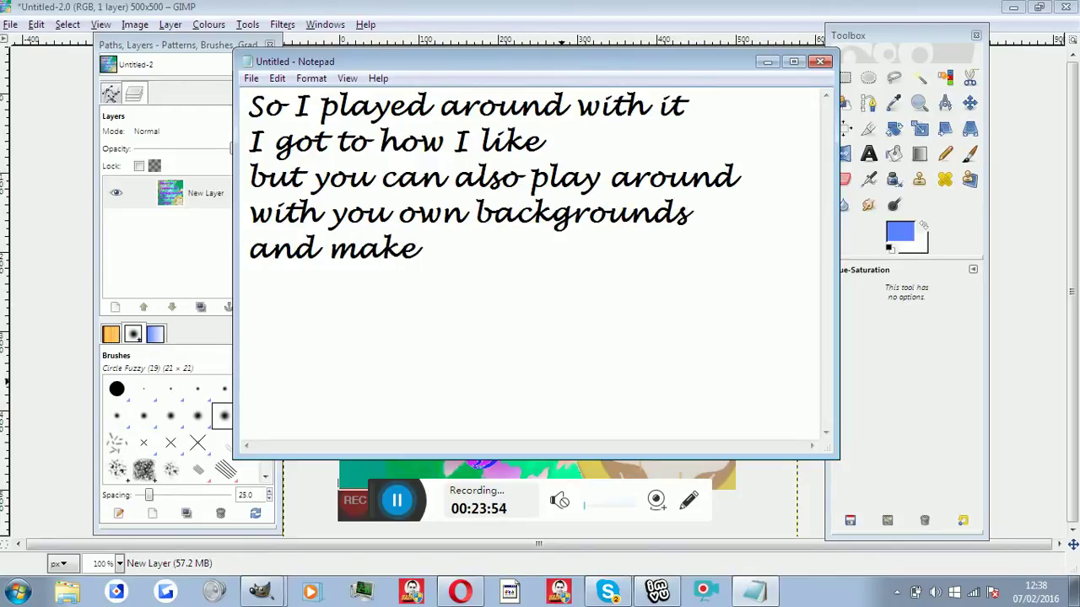
type(" it how you wan")
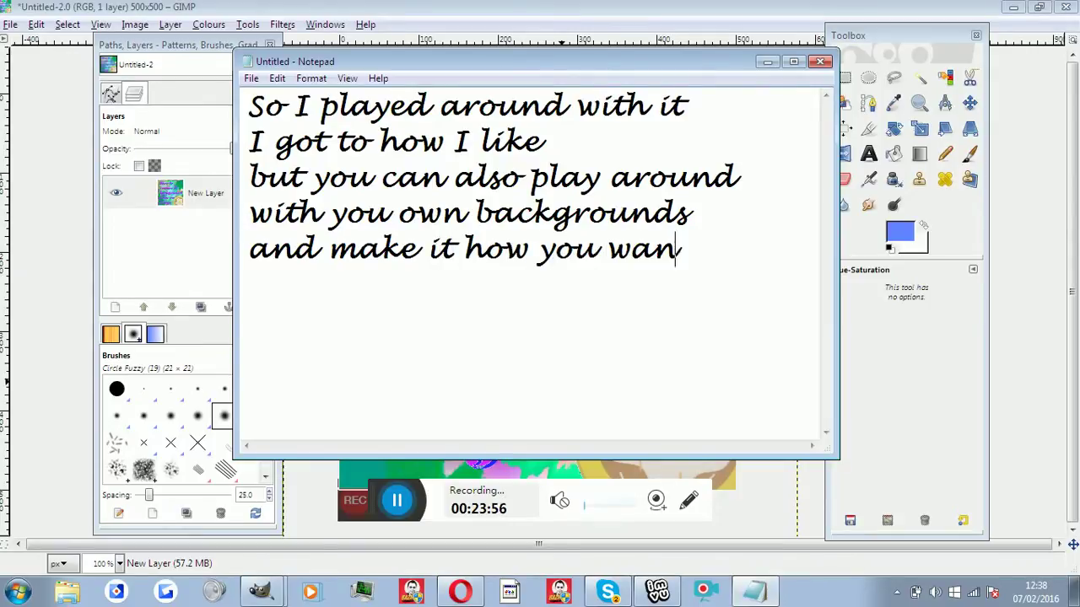
type("t")
key("Return")
type("ho")
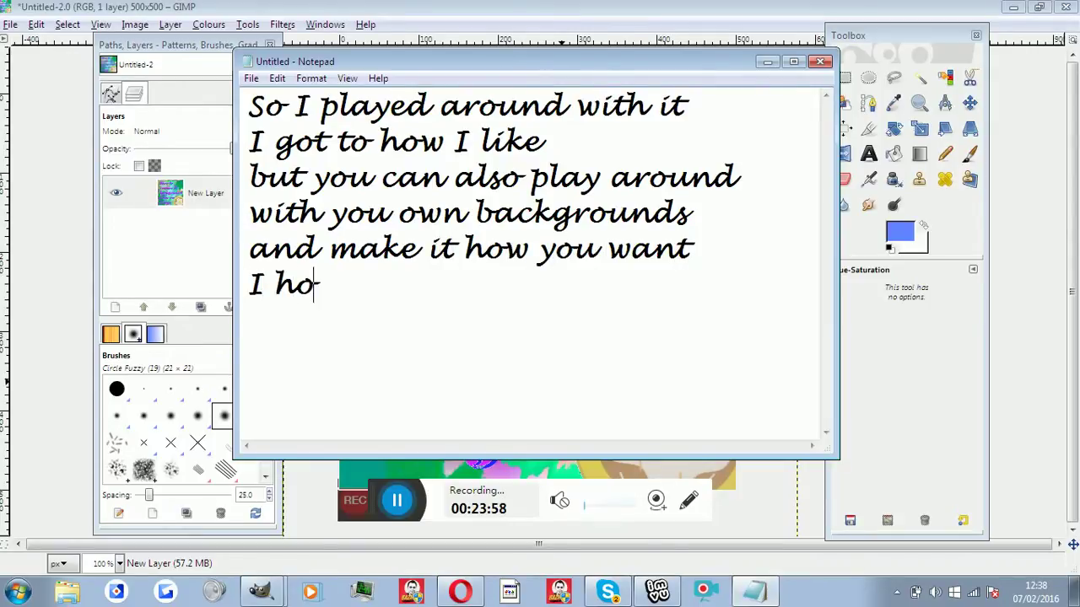
type("pe you en")
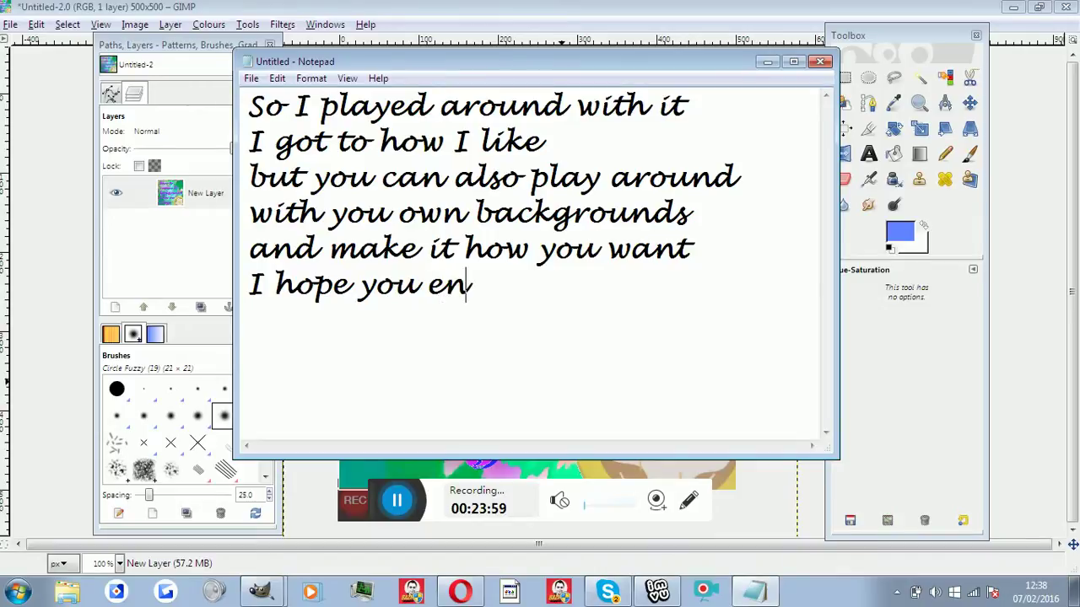
type("joyed the")
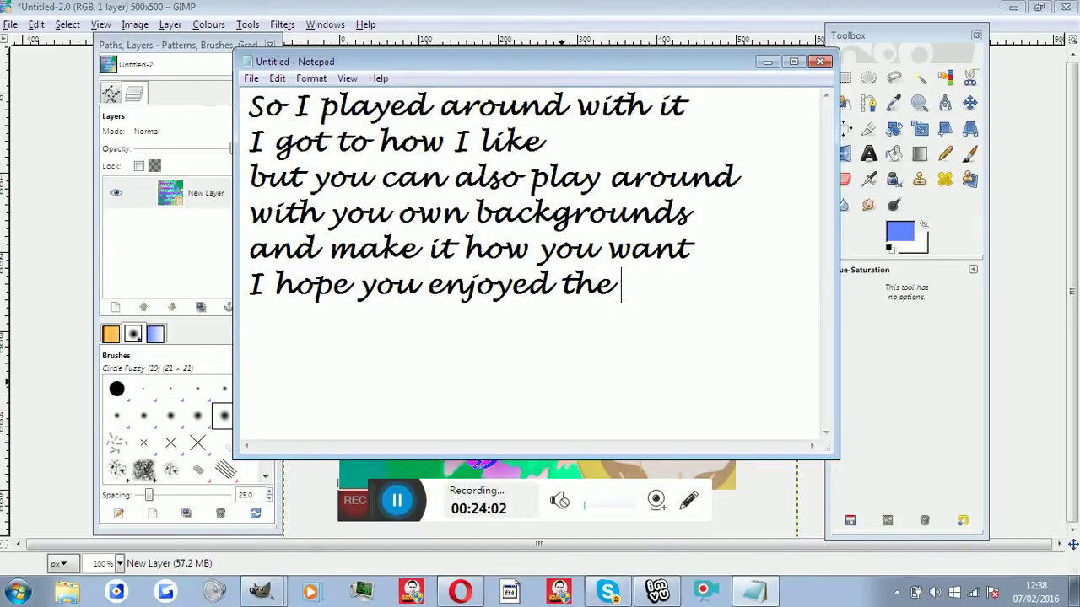
type(" video")
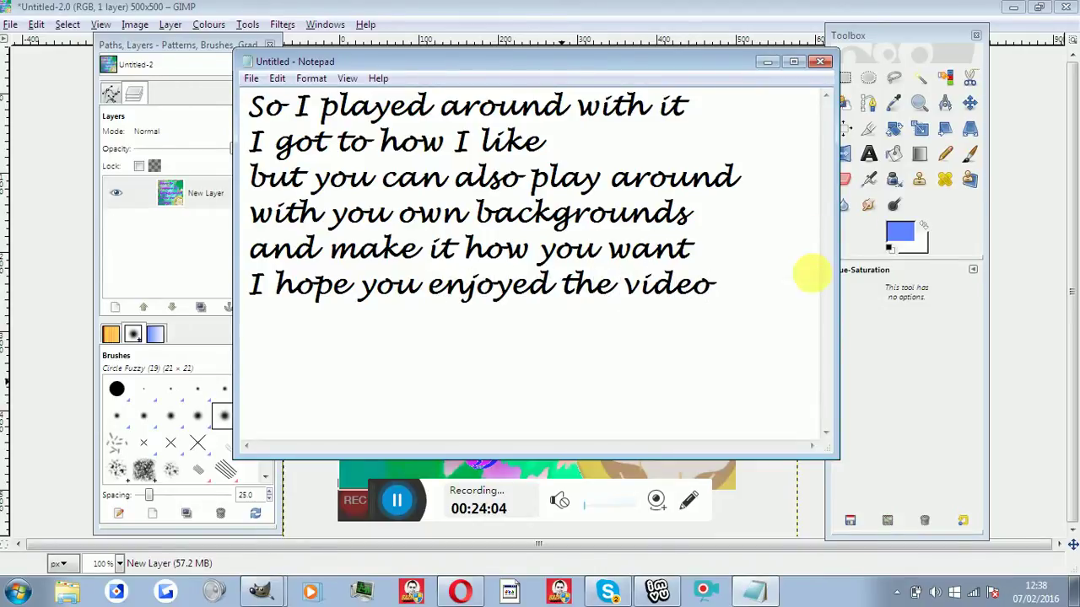
left_click_drag(813, 273, 282, 23)
Step: Replace the note with one explaining the video was long for full detail, ending 'and yano.'
key("BackSpace")
key("BackSpace")
key("BackSpace")
type("I ")
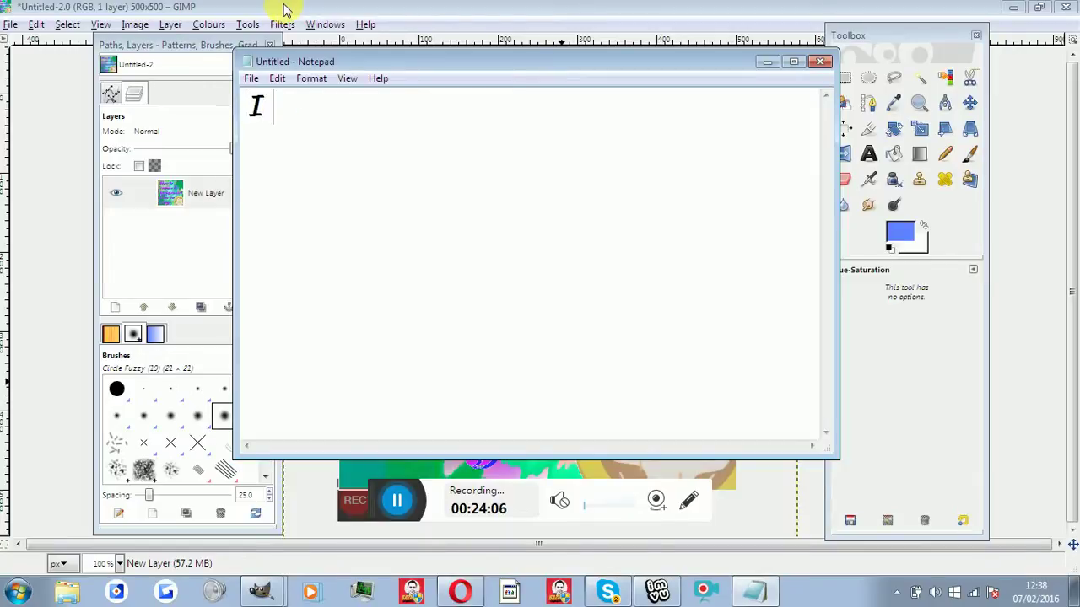
type("know it waslo")
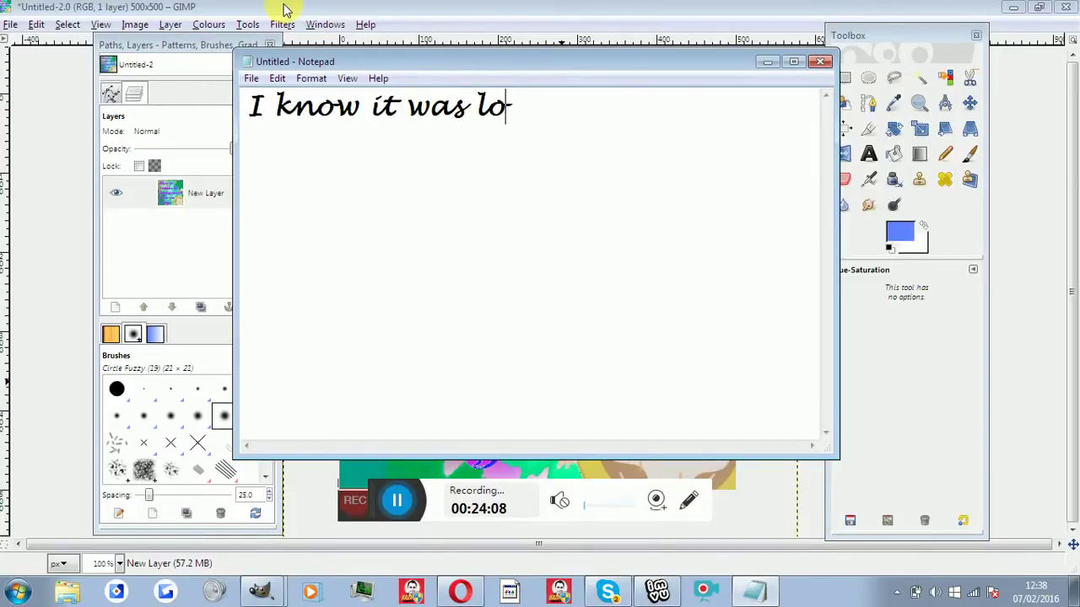
type("ng but I wanted t")
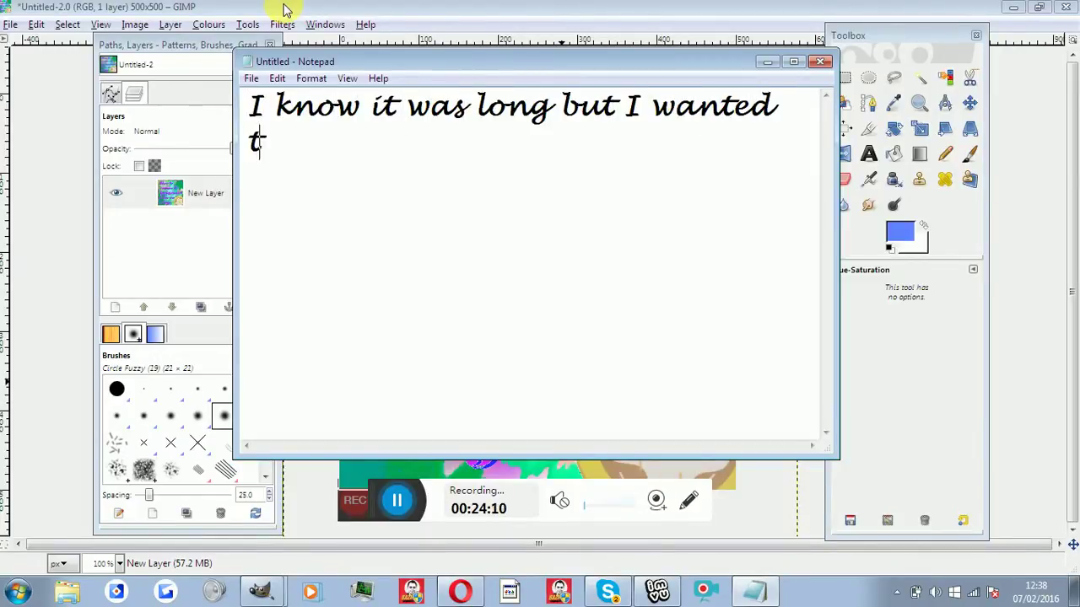
type("i")
key("BackSpace")
type("o make su")
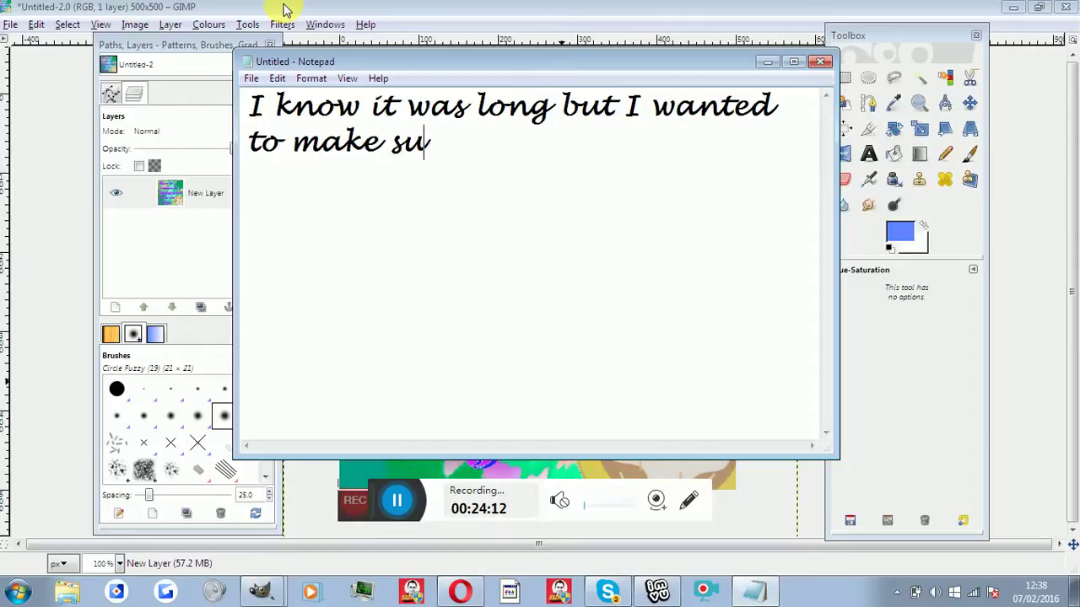
type("re that")
type("ga")
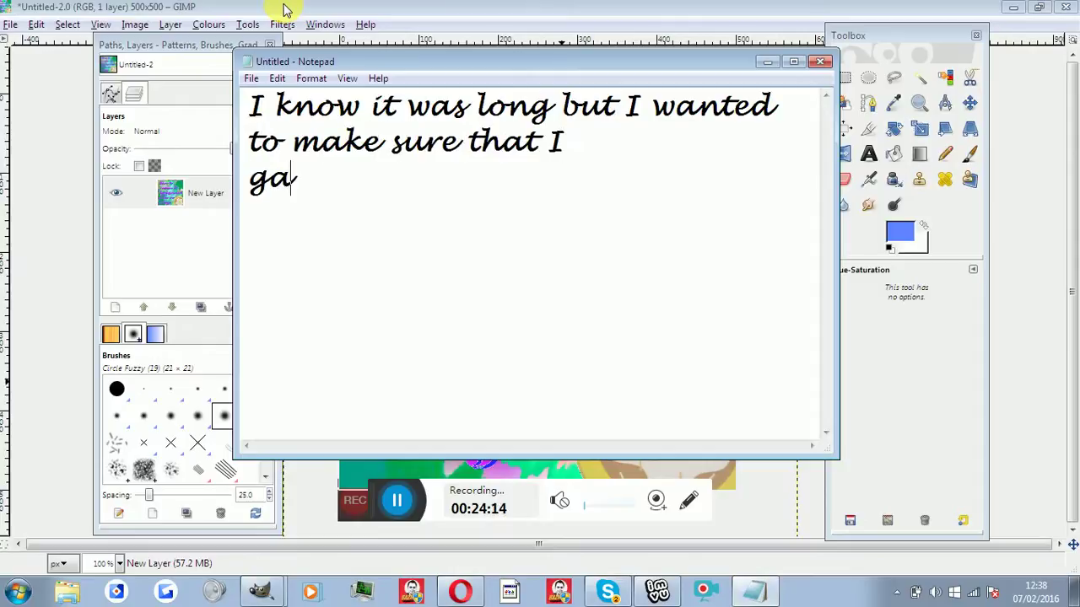
type("ve as much de")
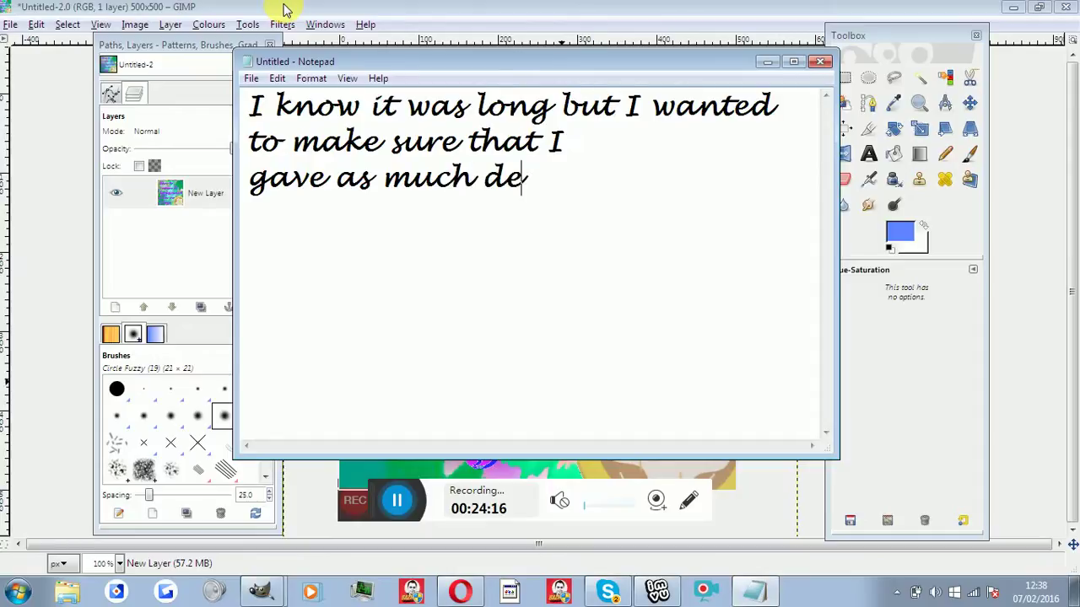
type("tail as")
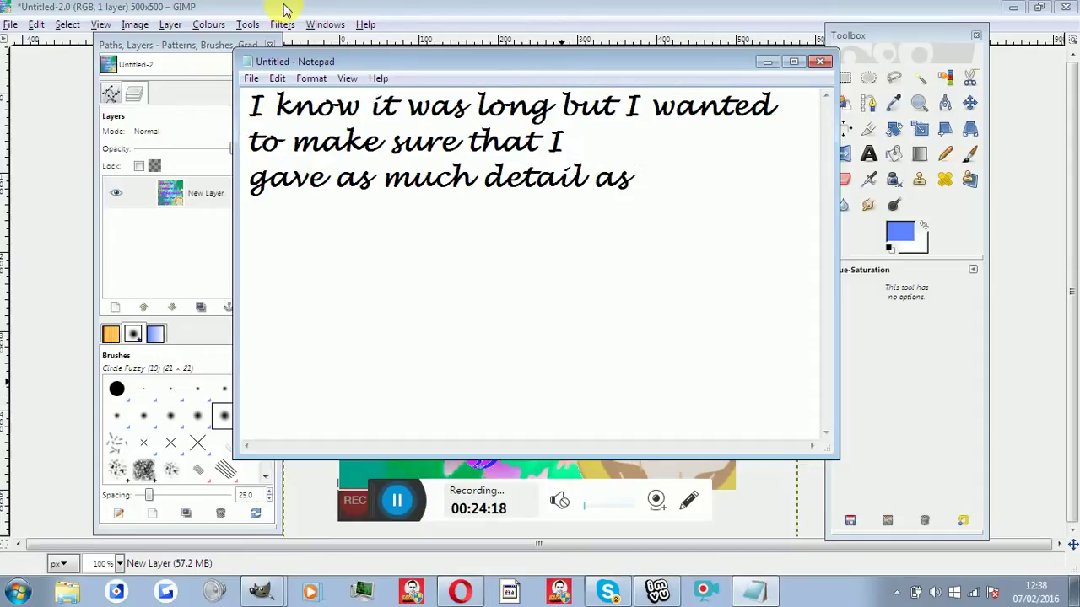
type(" posible")
key("BackSpace")
key("BackSpace")
key("BackSpace")
key("BackSpace")
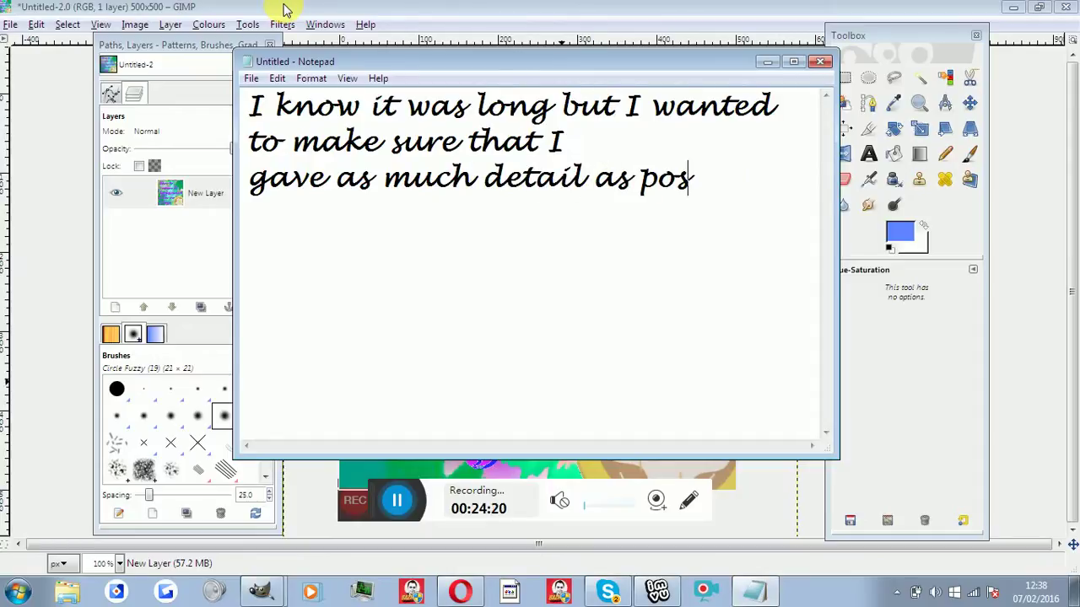
type("ible ")
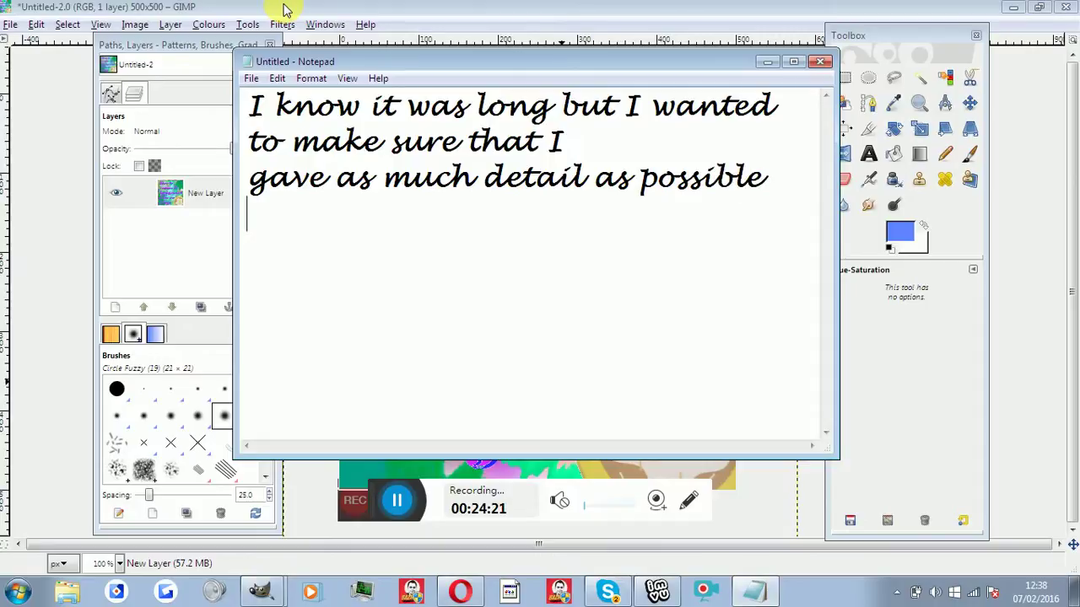
type("and make")
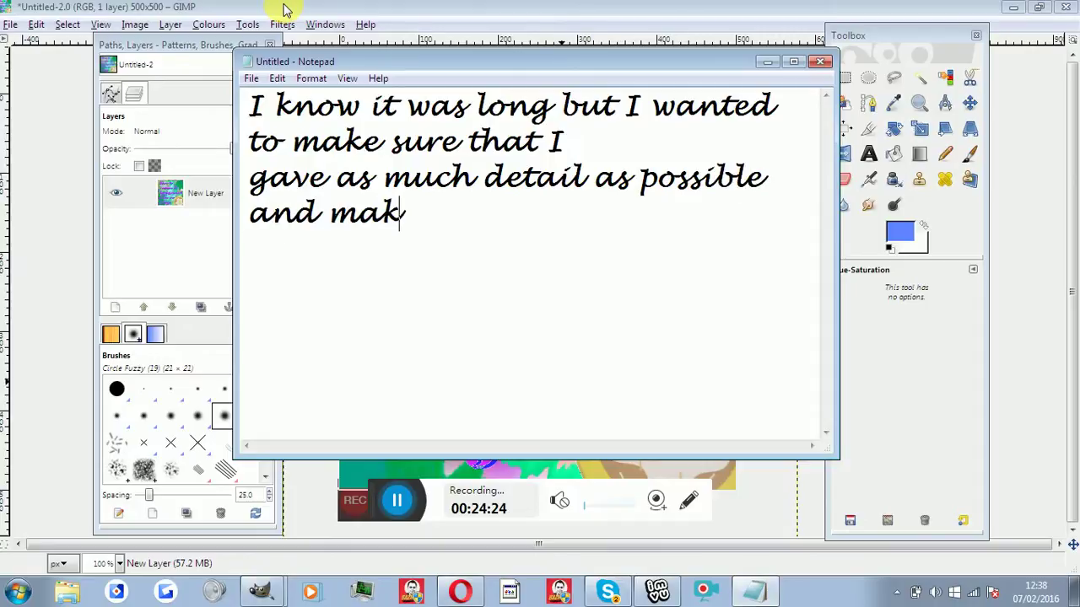
type(" it")
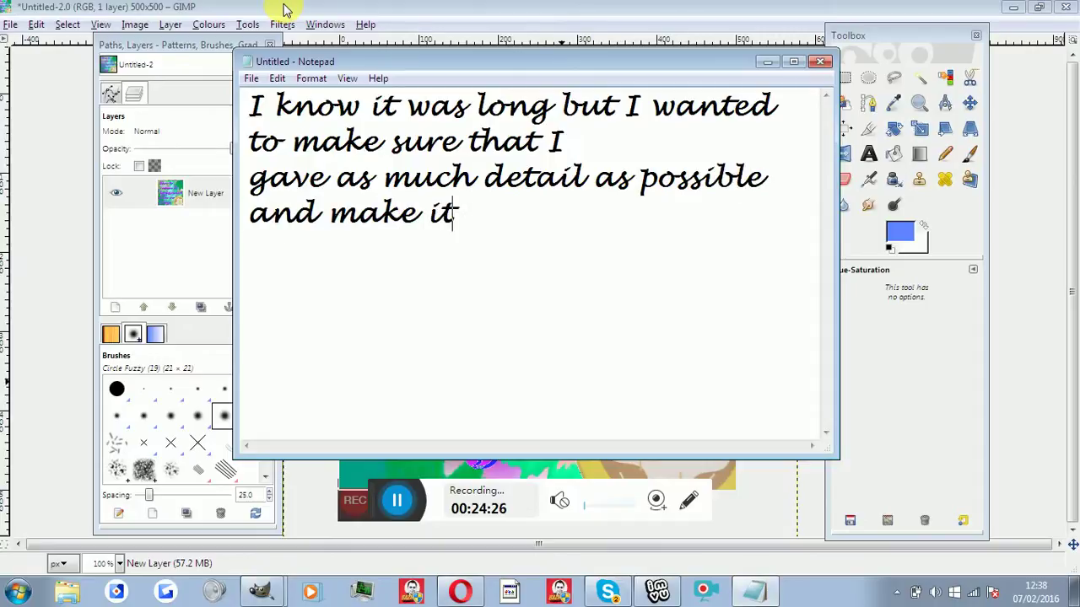
type(" so you fully")
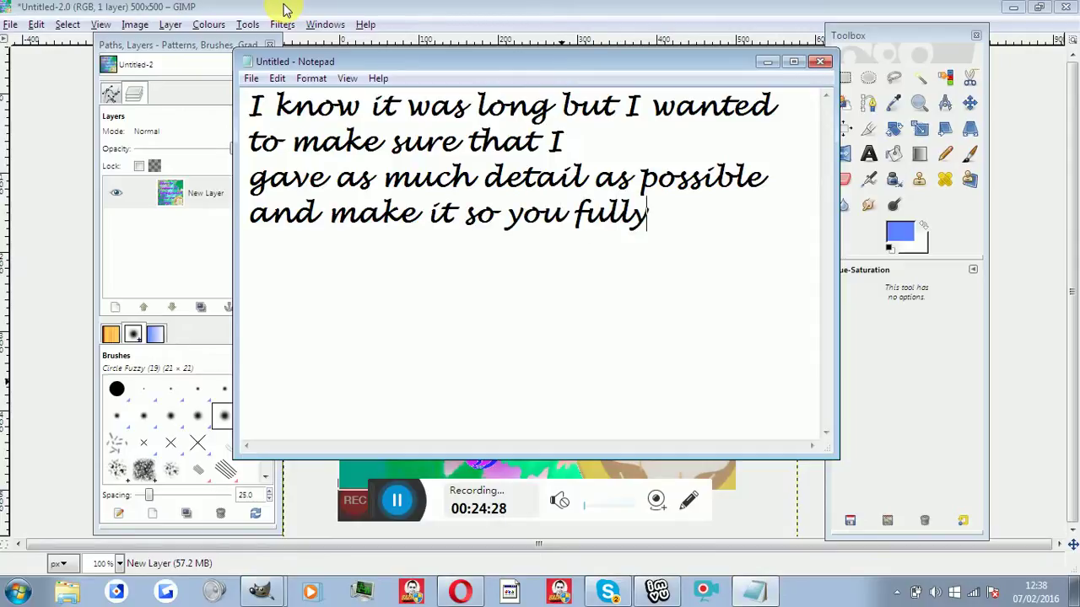
type(" unde")
key("BackSpace")
key("BackSpace")
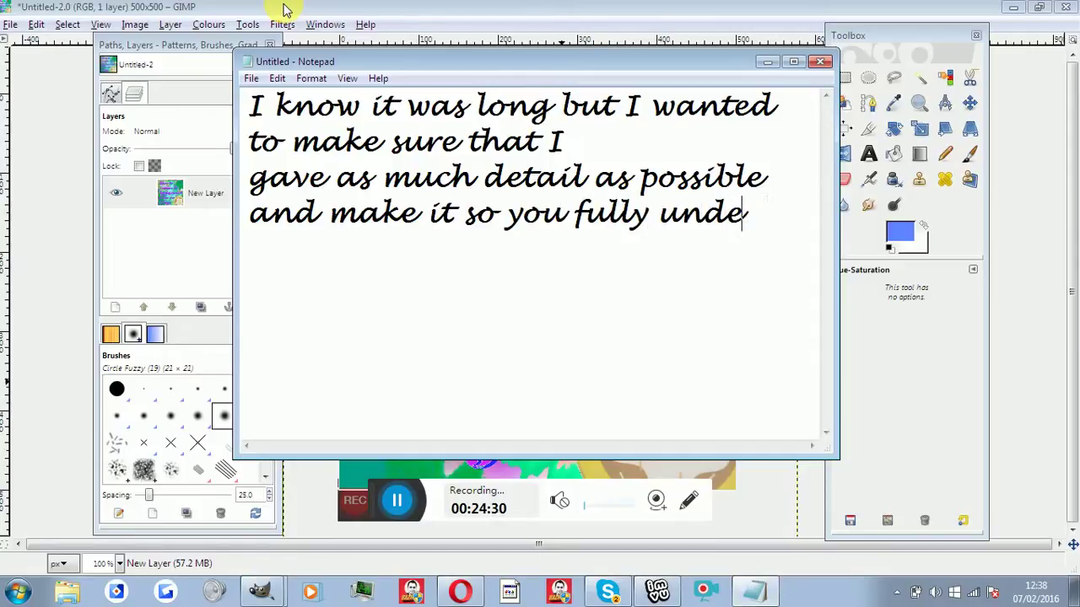
type("stand")
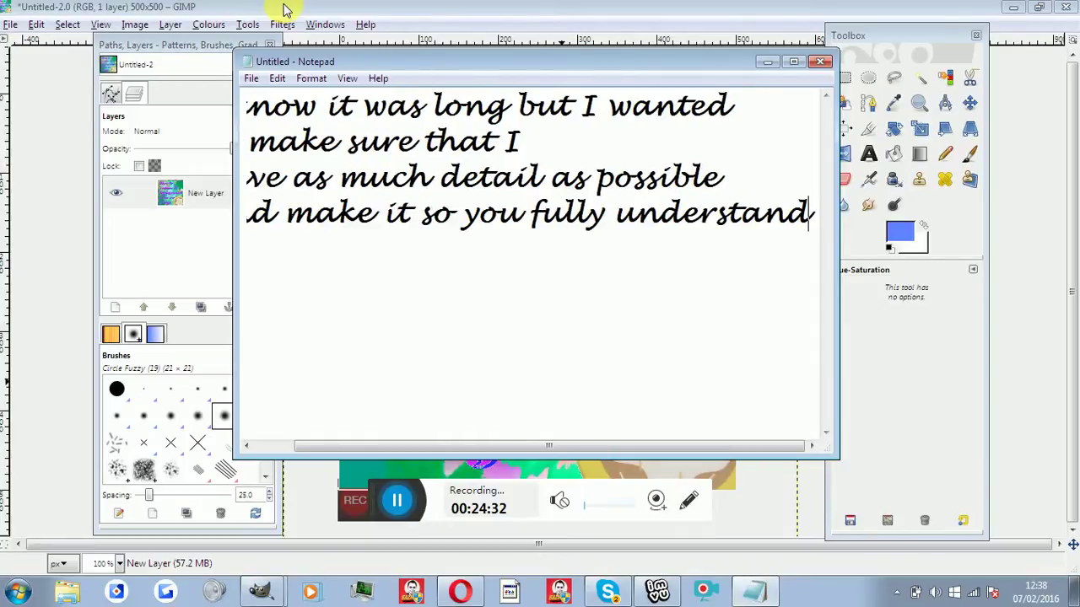
key("Return")
type("and")
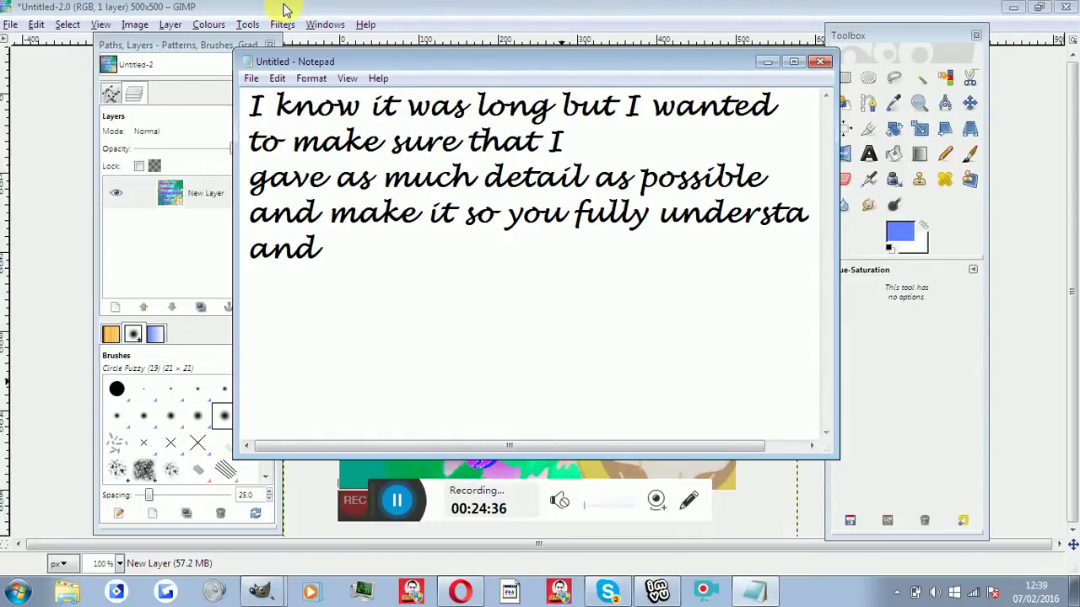
type(" yano. :£")
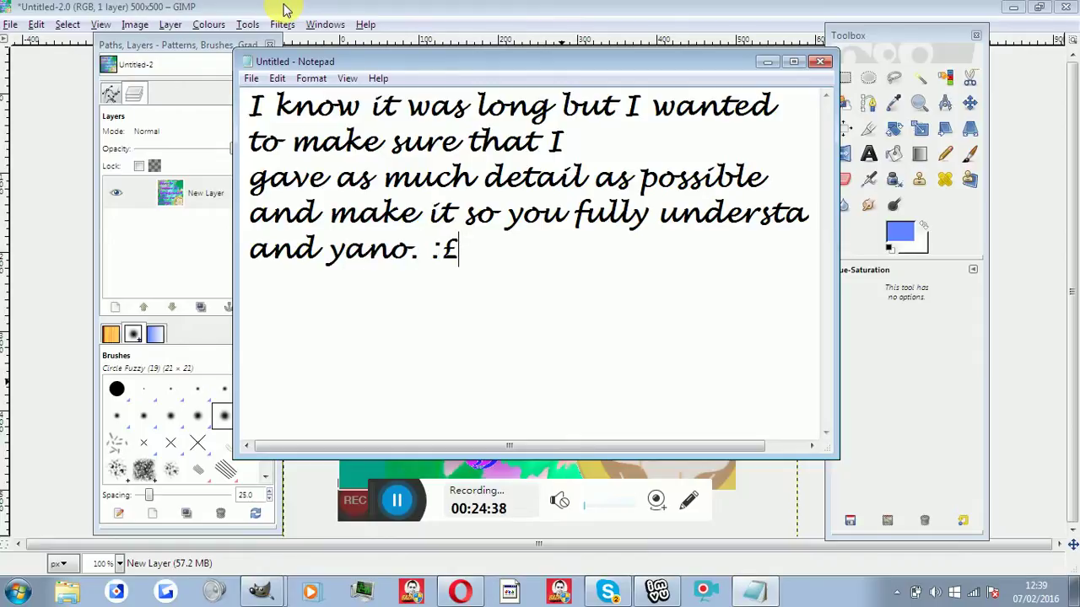
key("BackSpace")
Step: Clear the Notepad note, try 'Please comment, like and subscribe', then write 'and, TAKE CARE' instead
type("3")
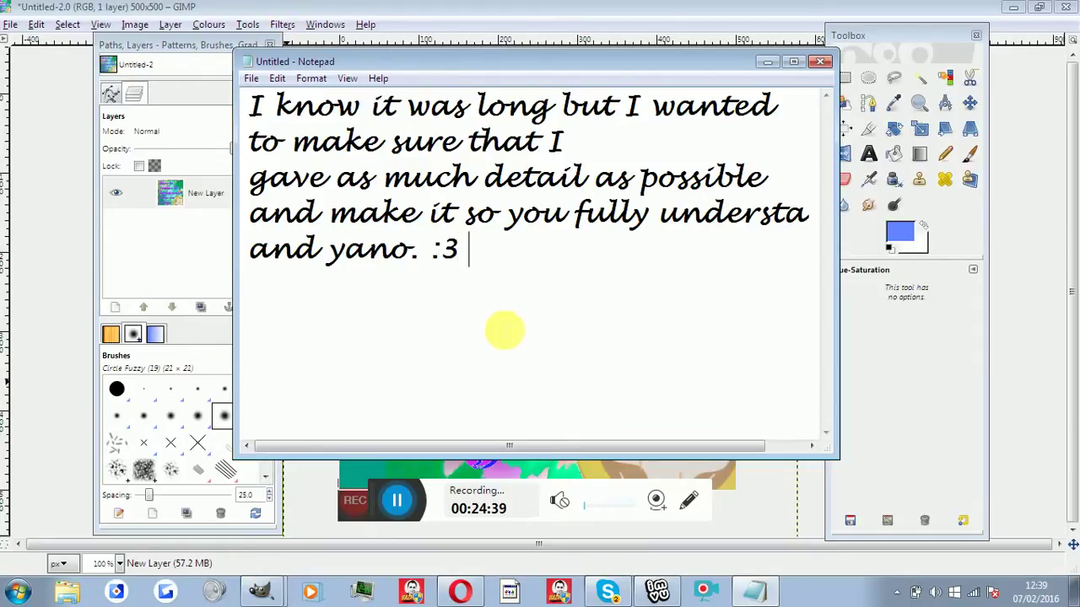
key("ctrl+a")
key("BackSpace")
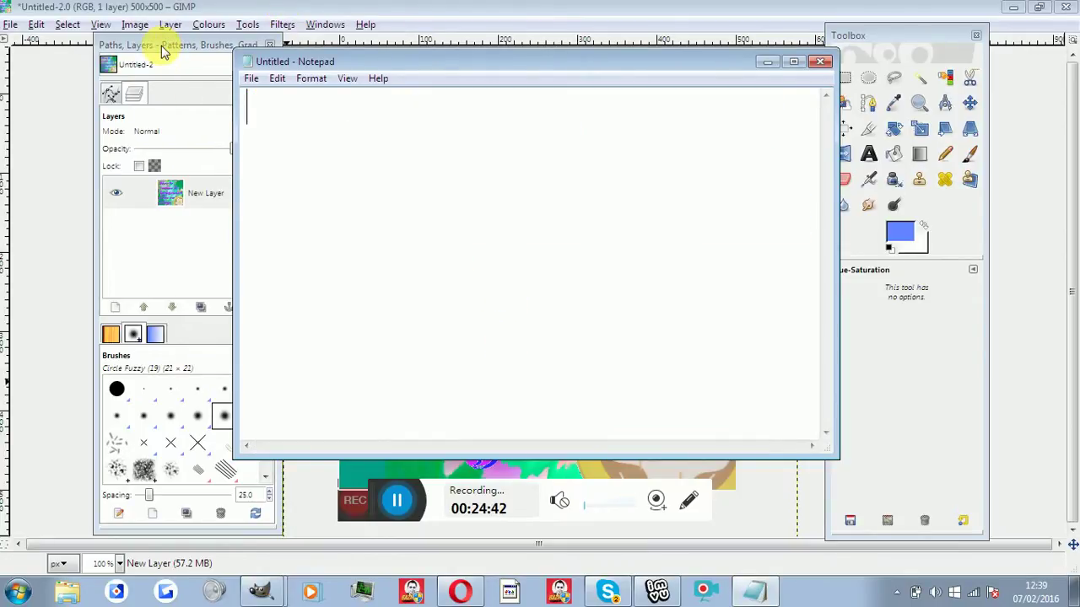
type("Please com")
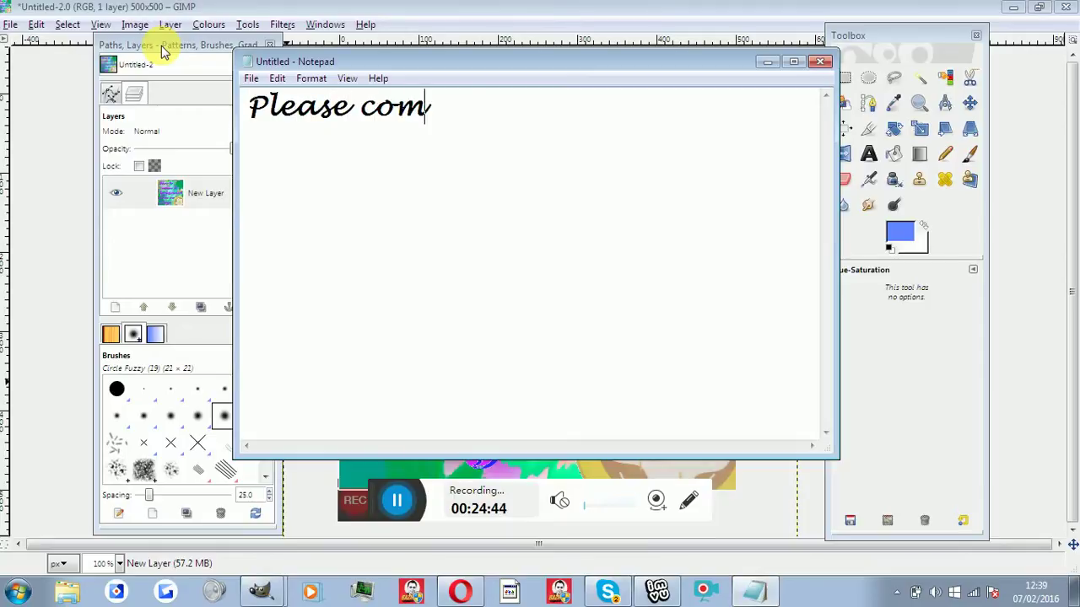
type("ment, like ")
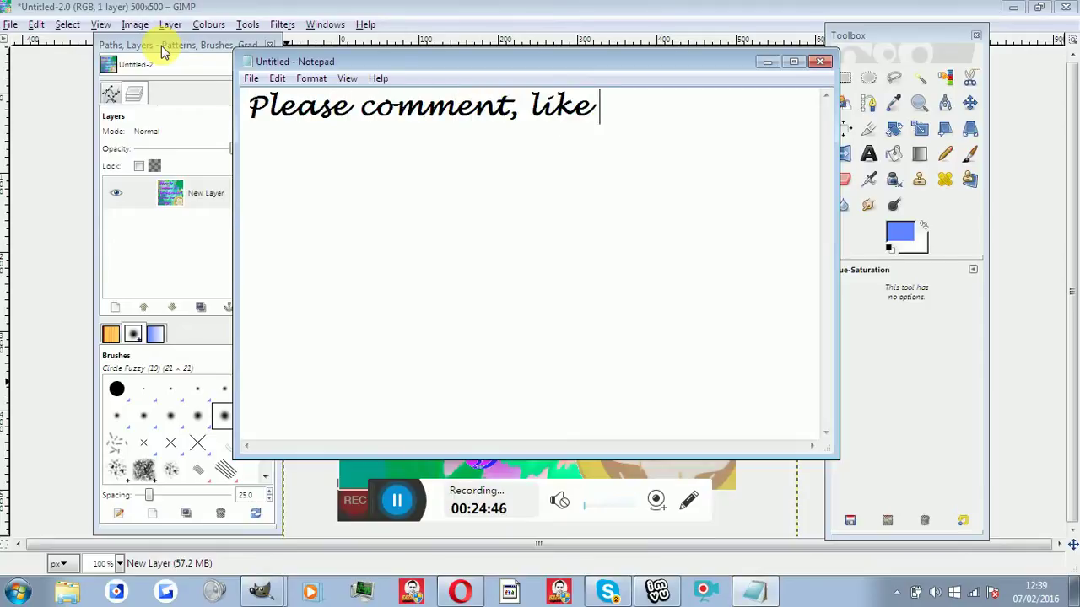
type("and subscr")
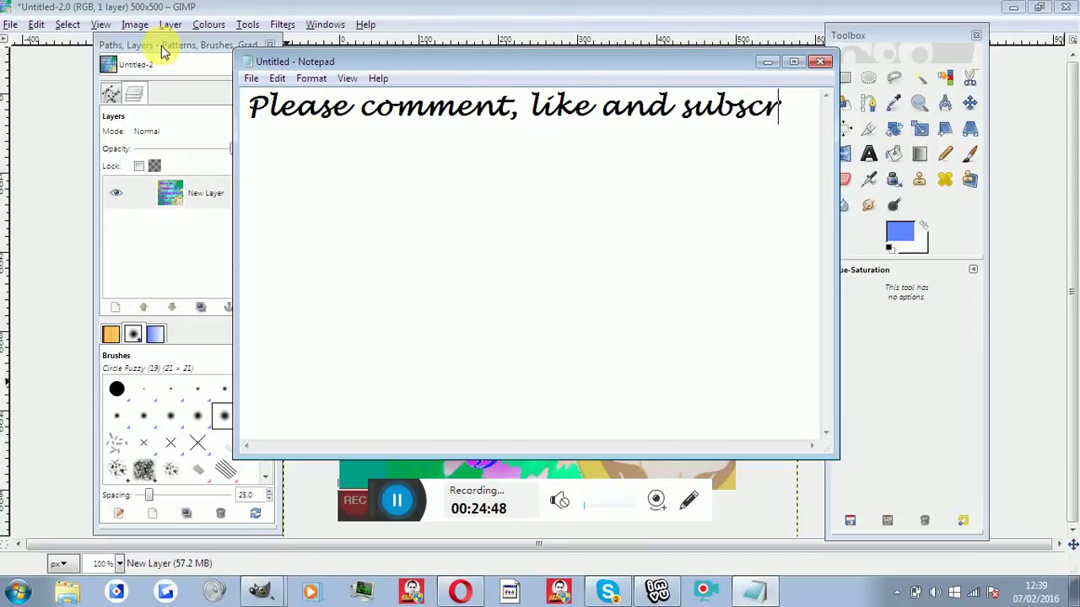
type("ibe")
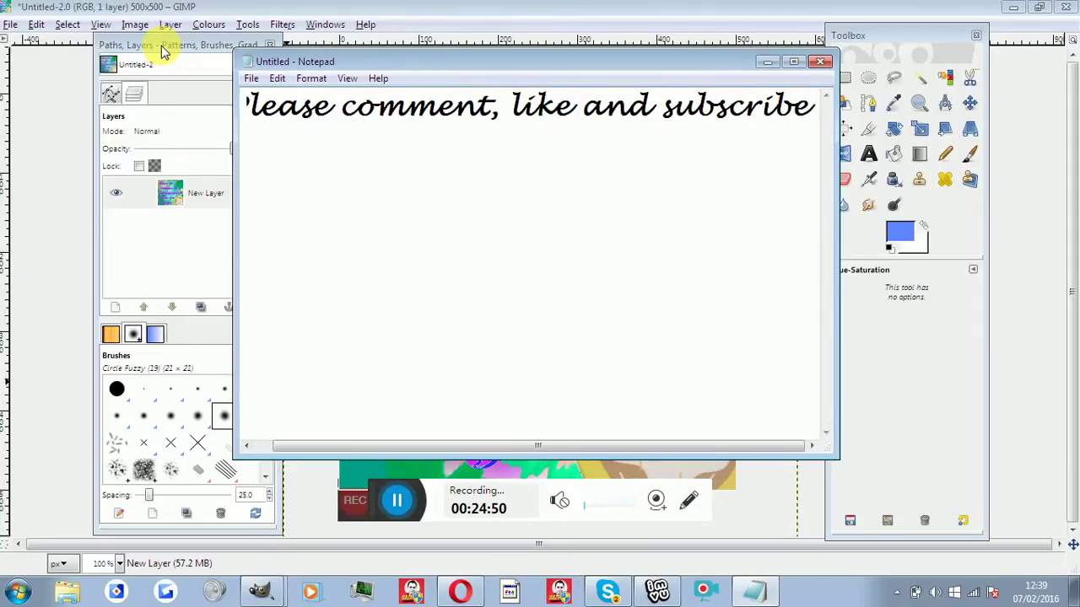
key("BackSpace")
key("BackSpace")
key("BackSpace")
key("BackSpace")
key("BackSpace")
key("BackSpace")
key("BackSpace")
key("BackSpace")
key("BackSpace")
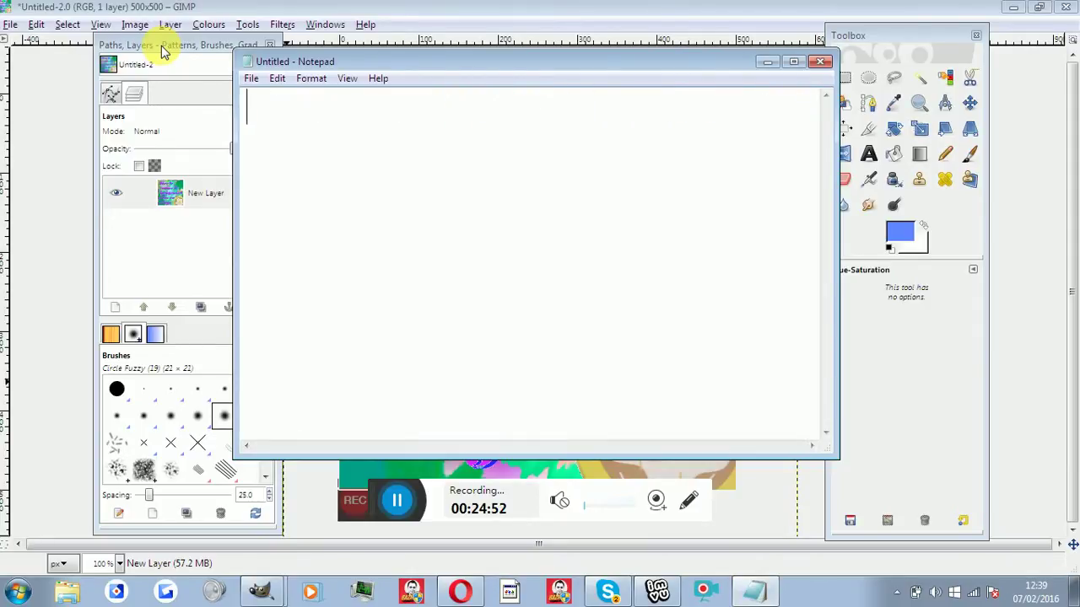
type("and, TAKE CA")
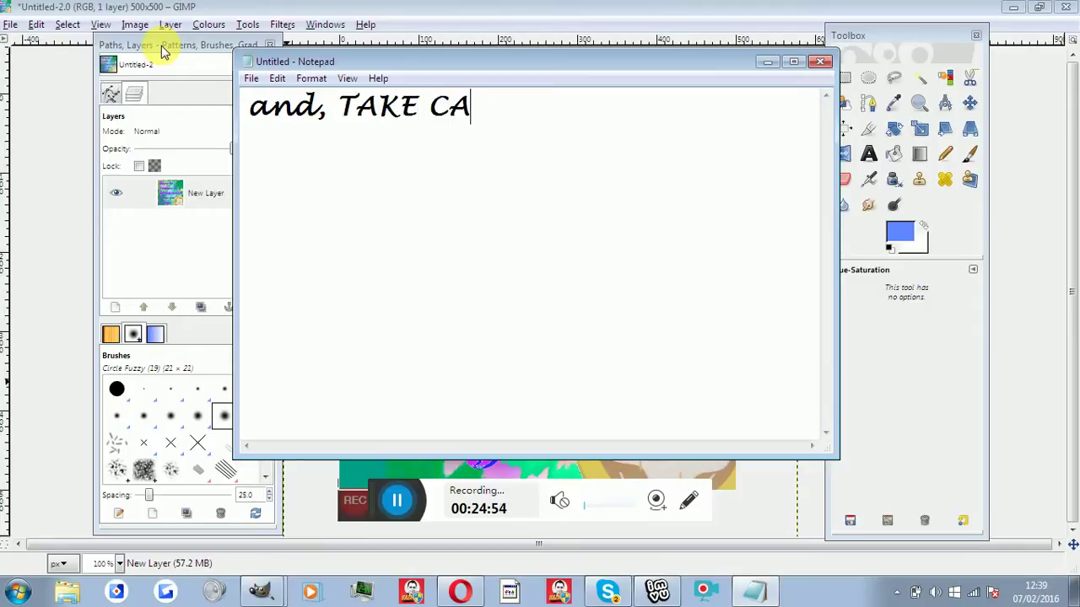
type("RE!")
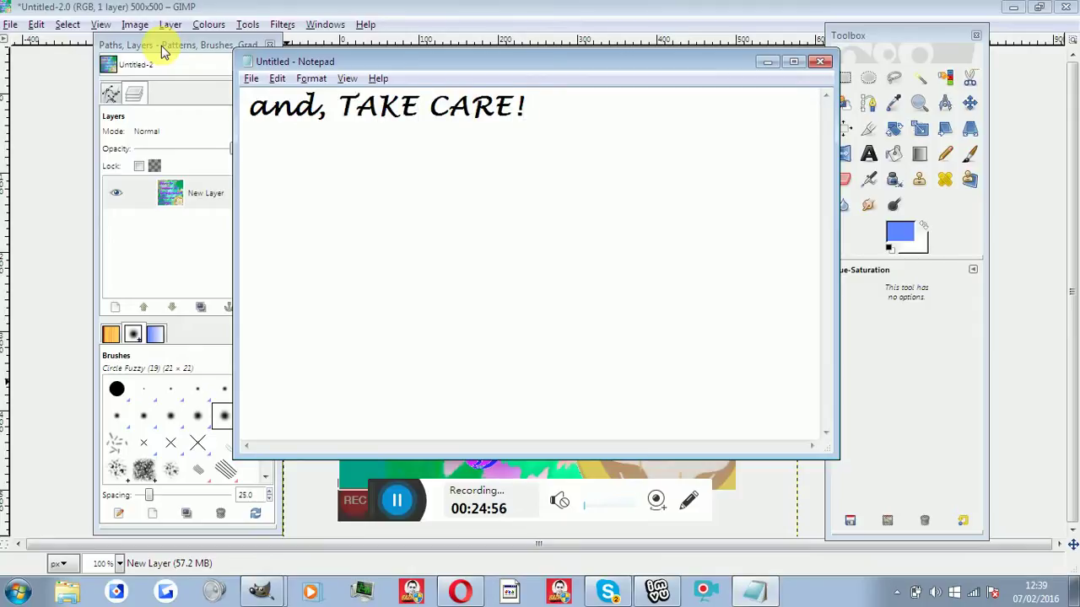